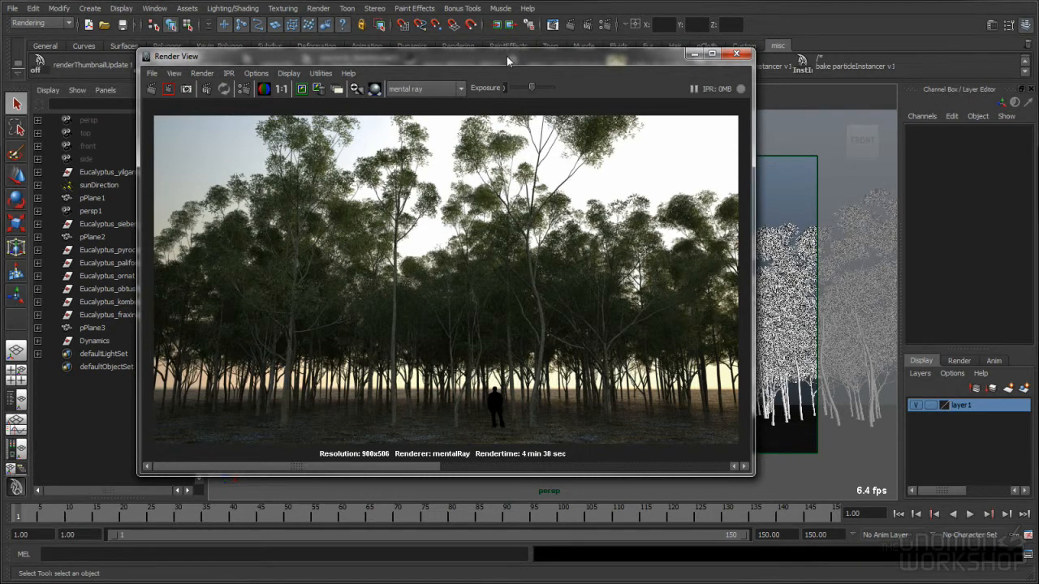
# - Switch to OnyxTREE BROADLEAF and open the Broadleaf Library folder at the Eucalyptus presets for loading parameters
pyautogui.moveTo(506, 55); pyautogui.dragTo(555, 58)
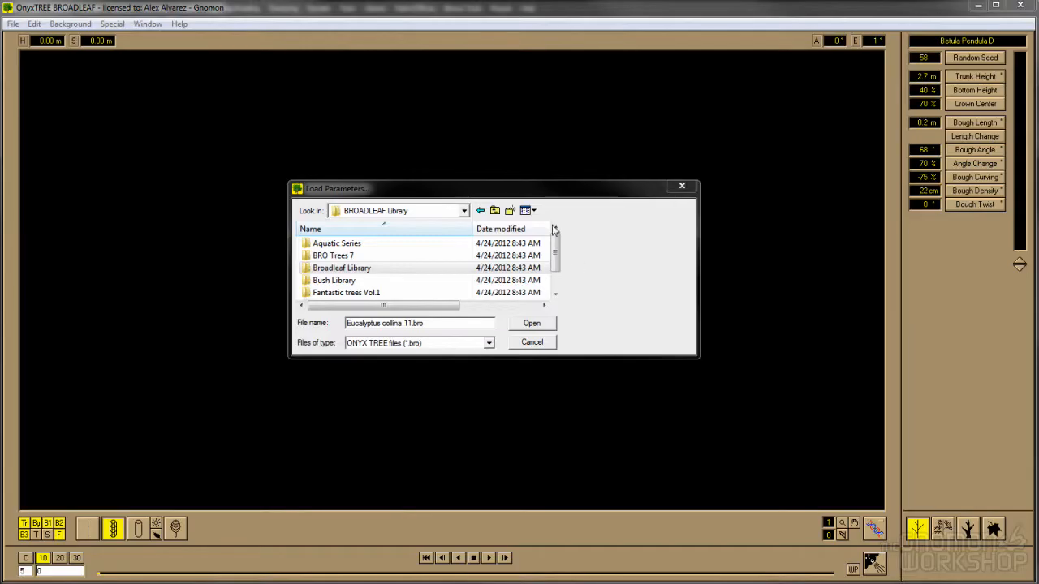
pyautogui.moveTo(526, 197); pyautogui.dragTo(522, 185)
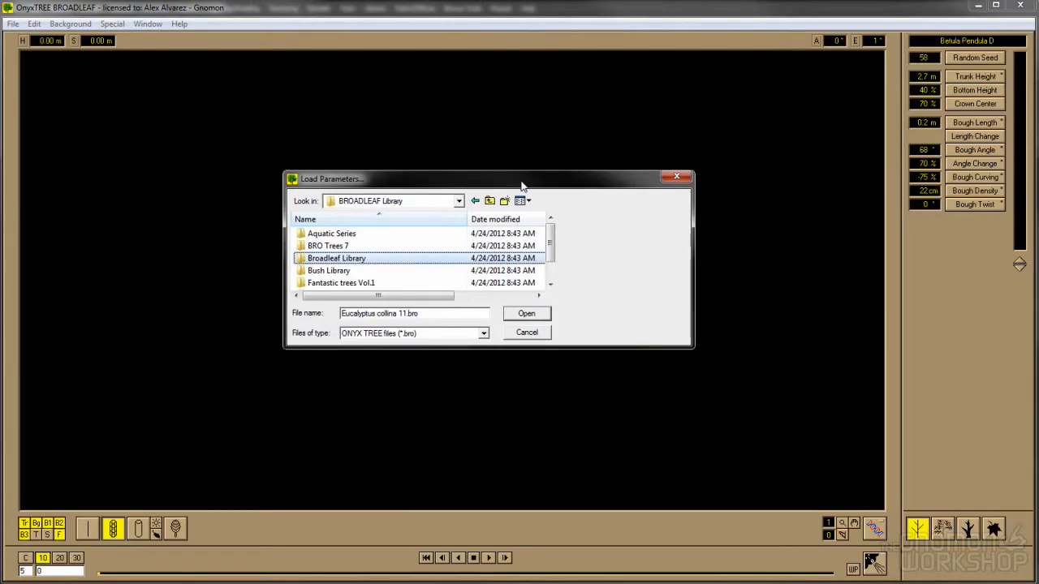
pyautogui.click(338, 260)
pyautogui.press('Escape')
pyautogui.doubleClick(333, 258)
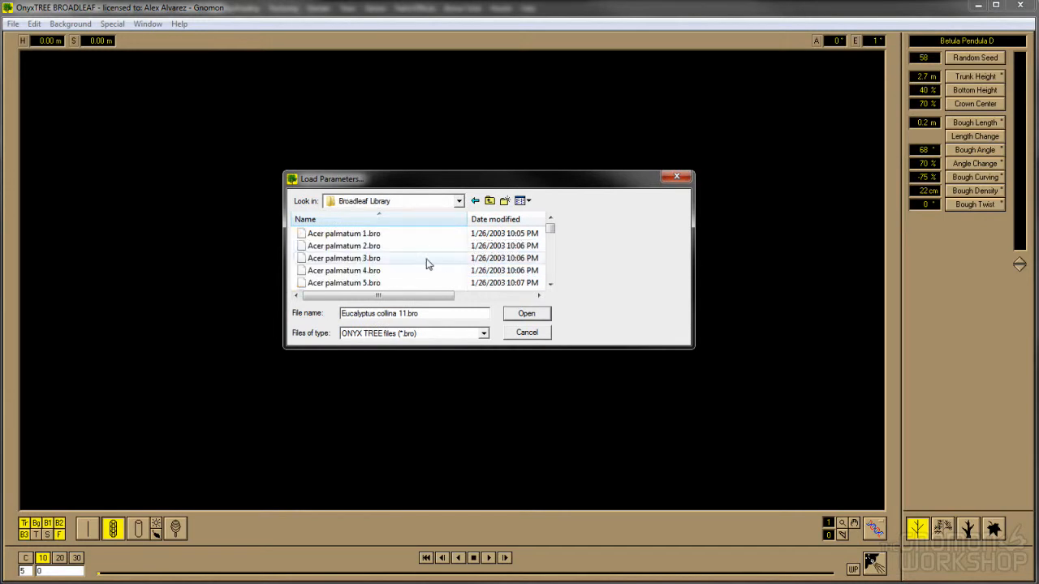
pyautogui.click(357, 246)
pyautogui.press('e')
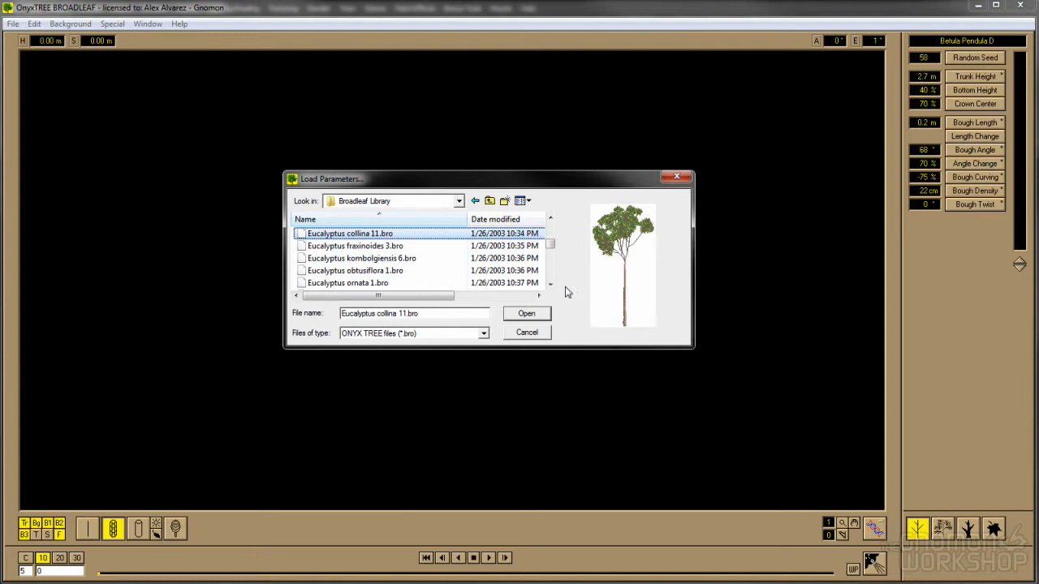
# - Examine the preview images of the Eucalyptus presets, from Eucalyptus collina 11 to Eucalyptus yilgarnensis 4
pyautogui.click(341, 245)
pyautogui.scroll(2, 353, 246)
pyautogui.scroll(-2, 357, 246)
pyautogui.press('Up')
pyautogui.press('Up')
pyautogui.press('Down')
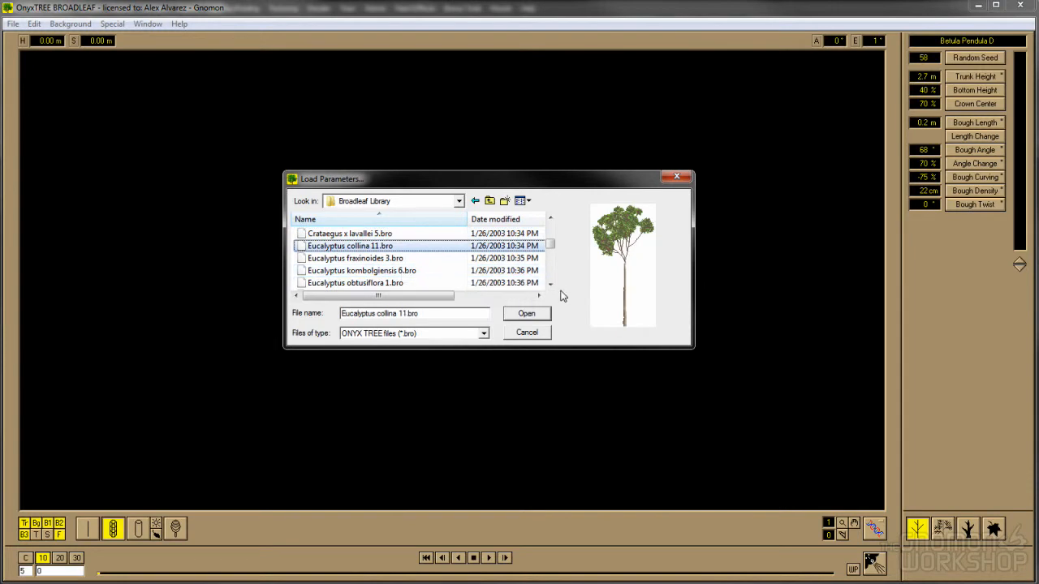
pyautogui.press('Down')
pyautogui.press('Down')
pyautogui.press('Down')
pyautogui.press('Down')
pyautogui.press('Down')
pyautogui.press('Down')
pyautogui.press('Down')
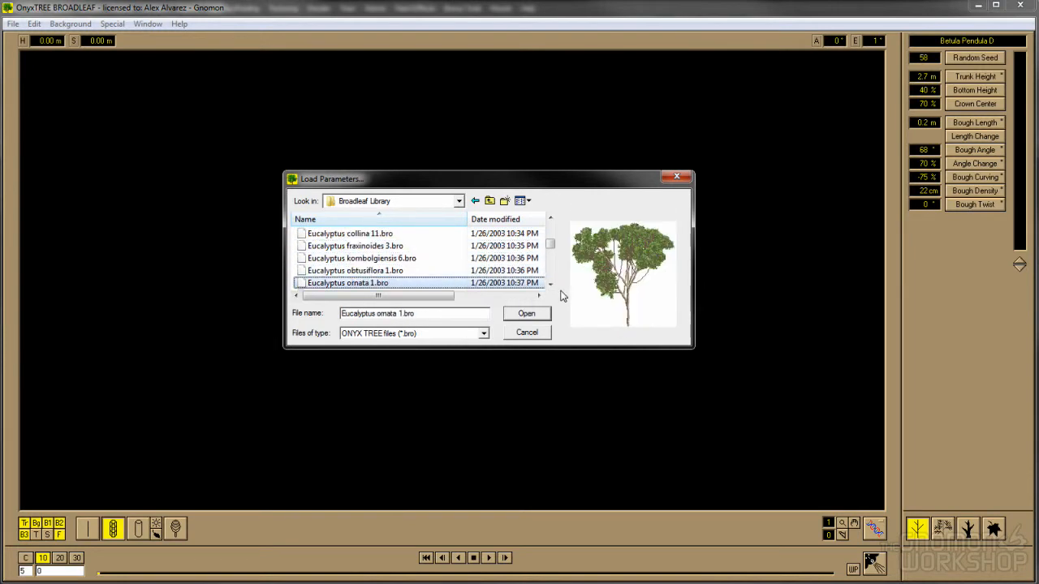
pyautogui.press('Down')
pyautogui.press('Down')
pyautogui.press('Down')
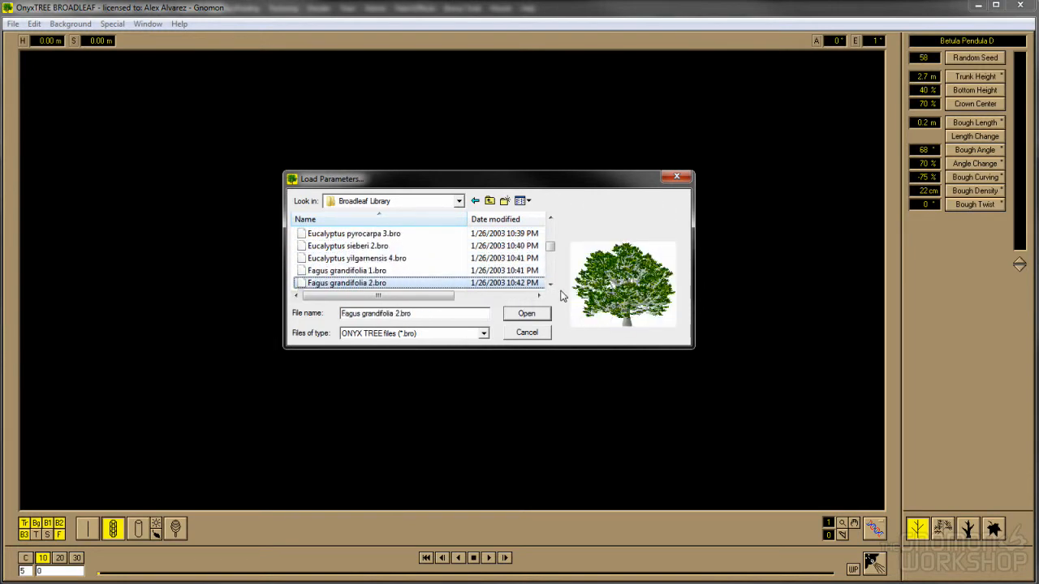
pyautogui.press('Up')
pyautogui.press('Up')
pyautogui.press('Up')
pyautogui.press('Up')
pyautogui.press('Up')
pyautogui.press('Up')
pyautogui.press('Up')
pyautogui.press('Up')
pyautogui.press('Up')
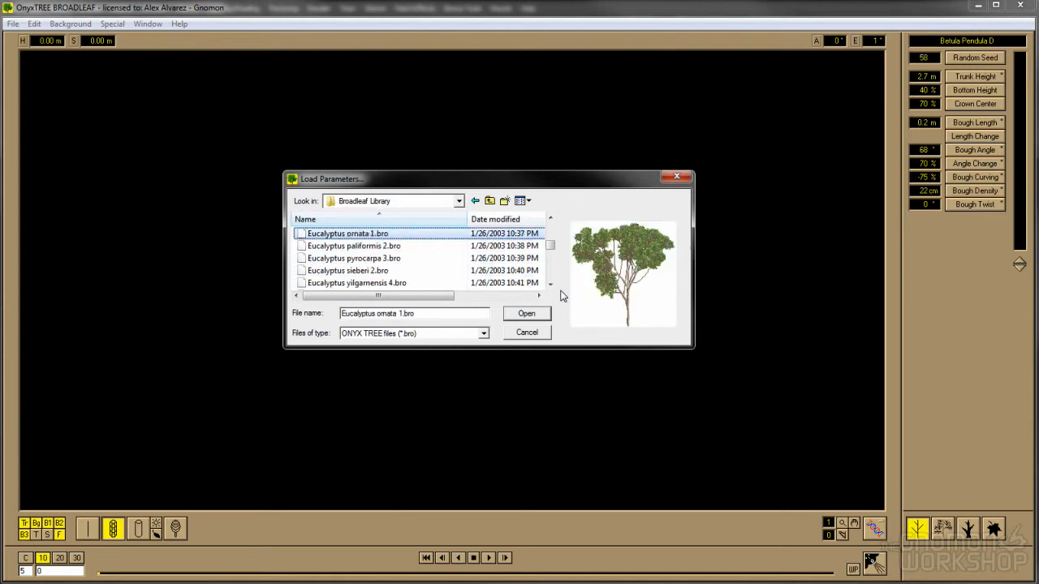
pyautogui.press('Up')
pyautogui.press('Up')
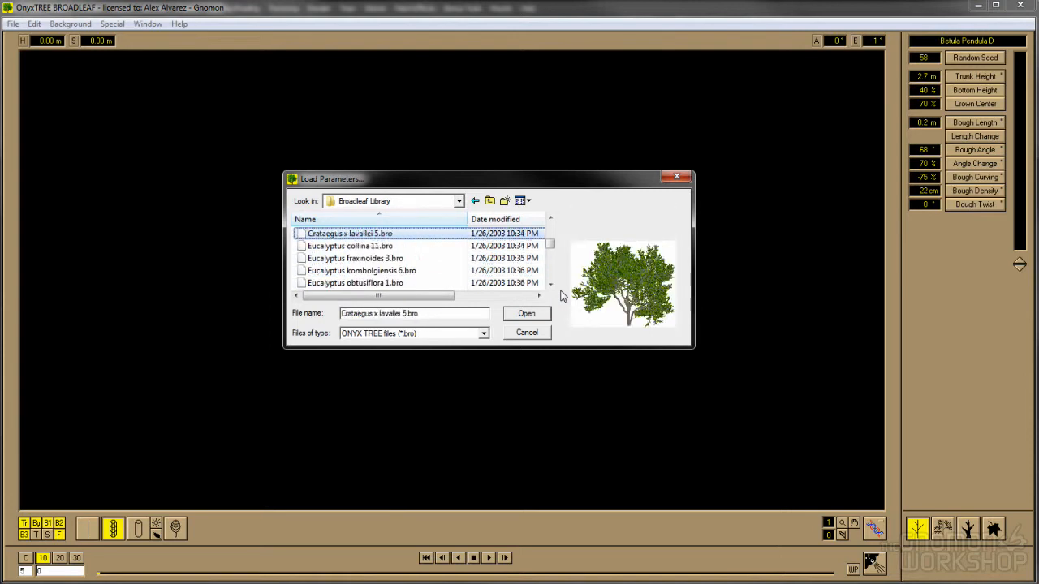
pyautogui.press('Down')
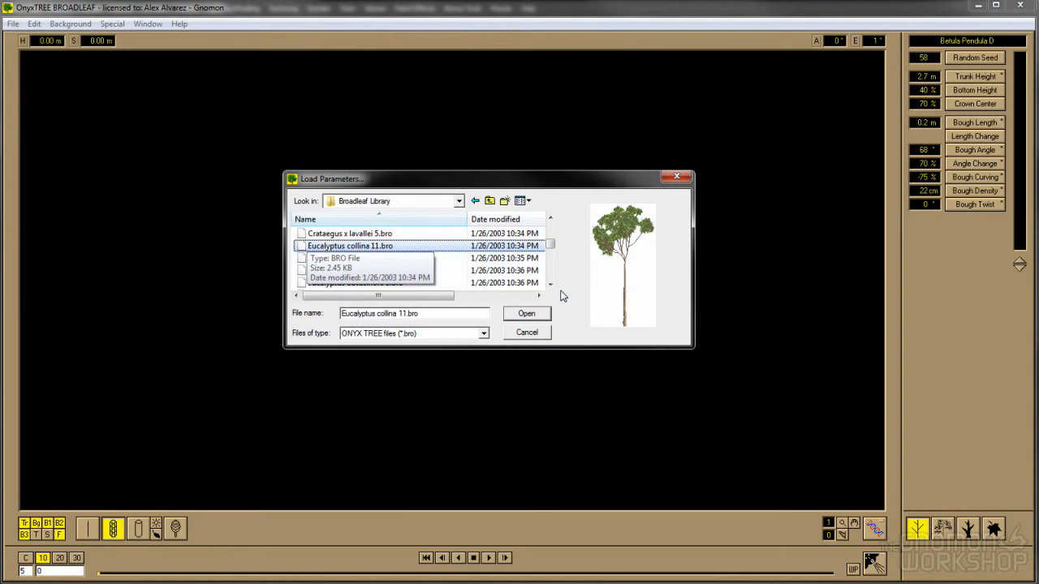
pyautogui.press('Down')
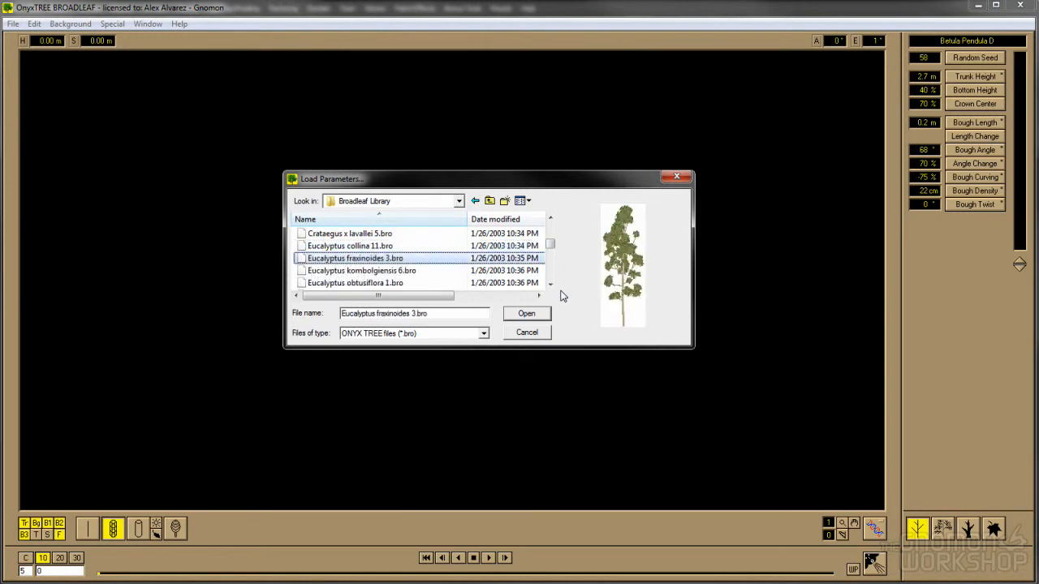
pyautogui.press('Down')
pyautogui.press('Down')
pyautogui.press('Down')
pyautogui.press('Down')
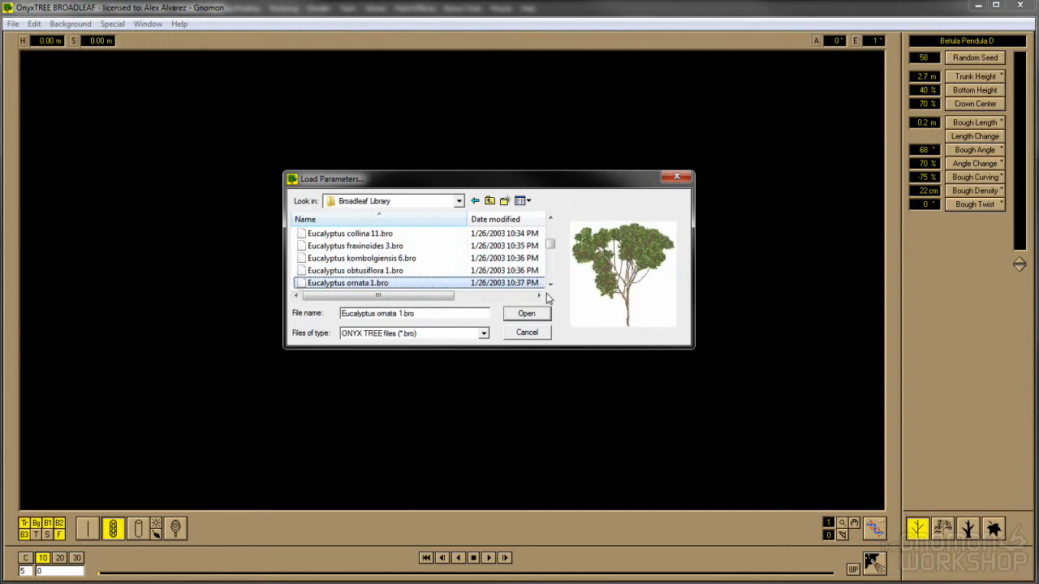
pyautogui.press('Down')
pyautogui.press('Down')
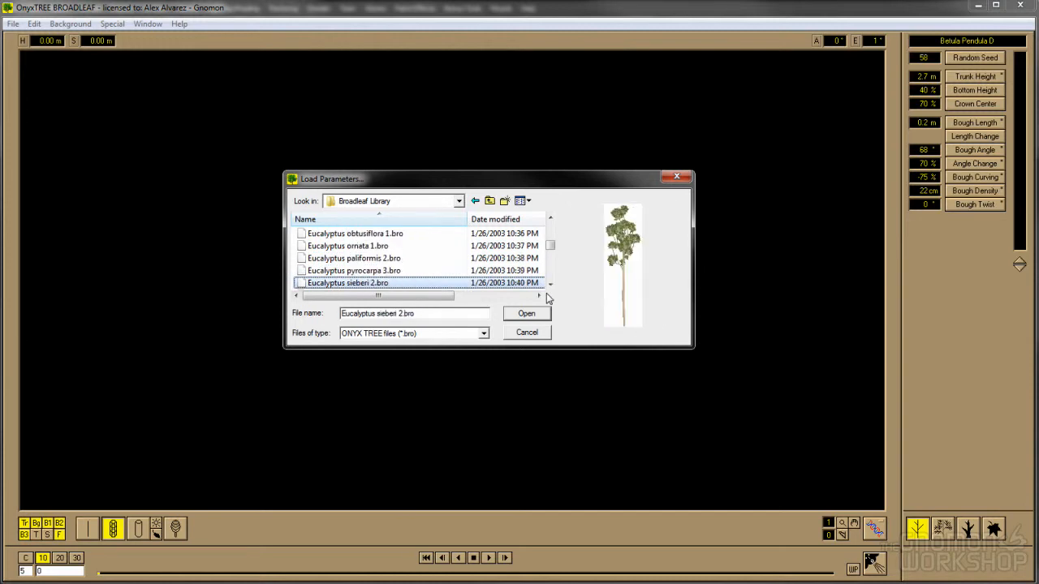
pyautogui.press('Down')
pyautogui.press('Up')
pyautogui.press('Up')
pyautogui.press('Up')
pyautogui.press('Up')
pyautogui.press('Up')
pyautogui.press('Up')
pyautogui.press('Up')
pyautogui.press('Up')
pyautogui.press('Up')
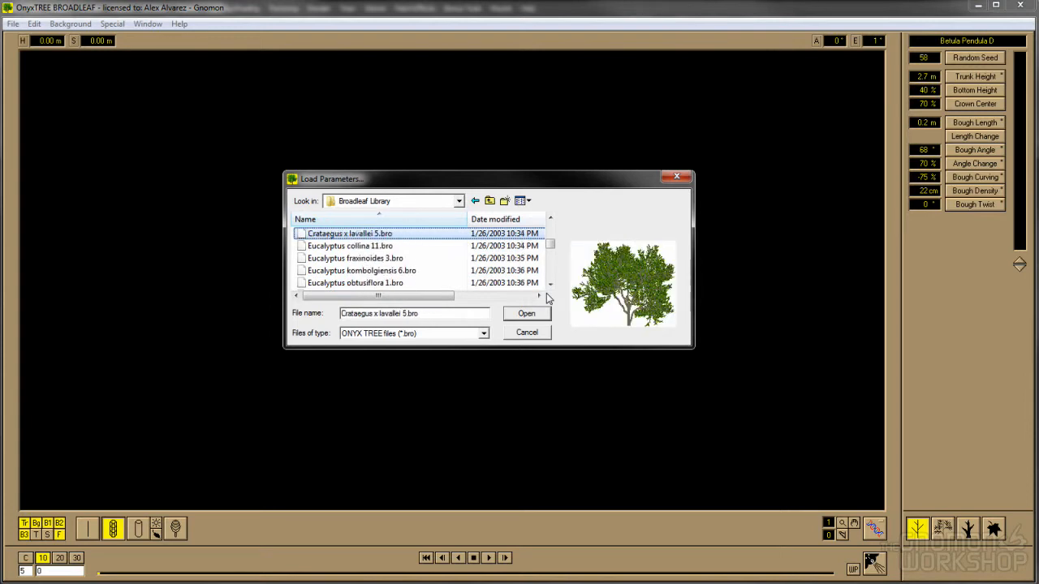
# - Load the Eucalyptus fraxinoides 3 preset and generate the complete tree
pyautogui.press('Down')
pyautogui.press('Down')
pyautogui.press('Down')
pyautogui.press('Up')
pyautogui.click(532, 313)
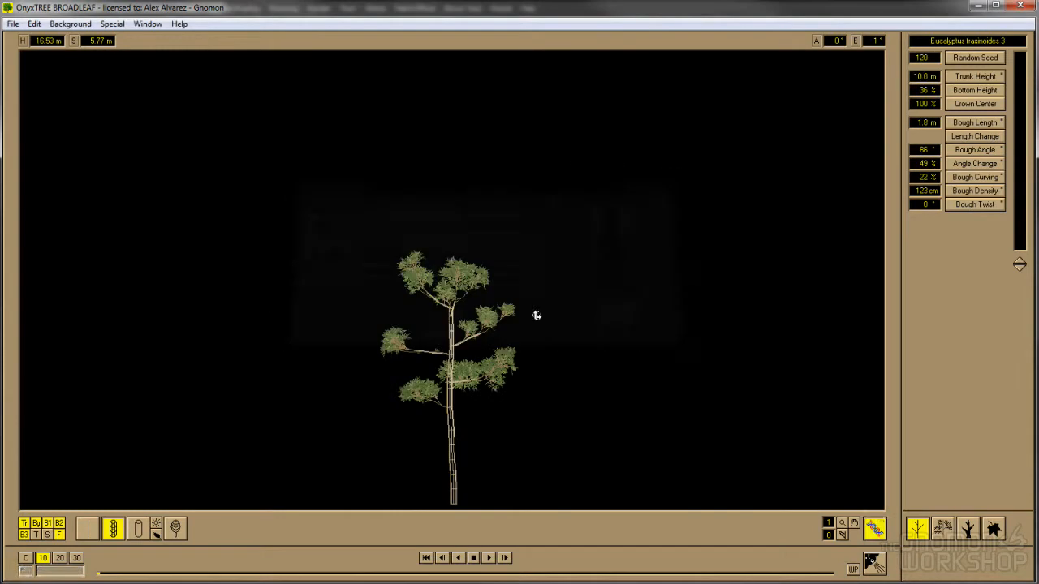
pyautogui.click(874, 528)
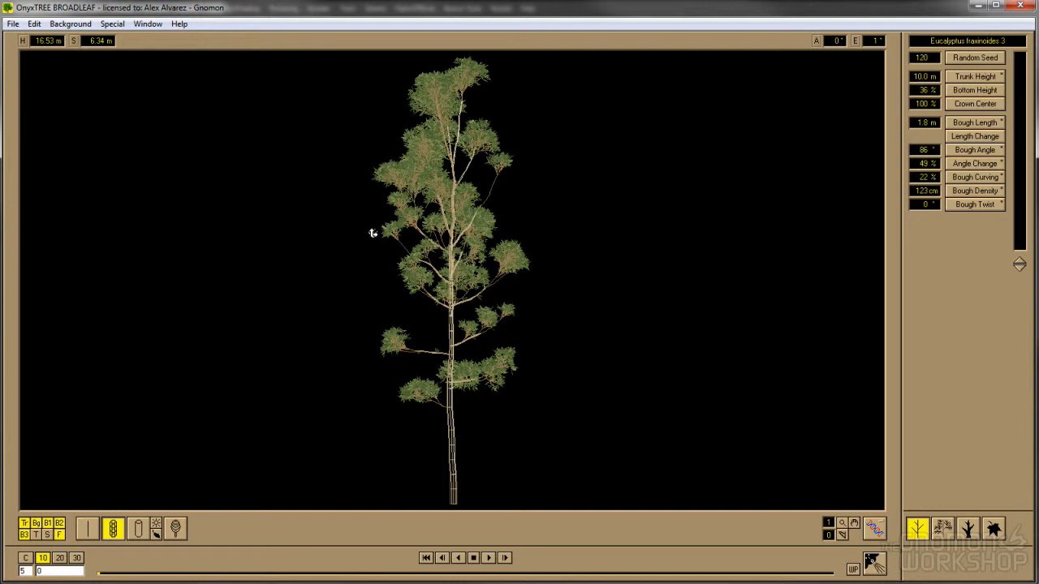
# - Display the tree as a solid shaded model with the sunlight and leaf shading options turned on
pyautogui.click(138, 528)
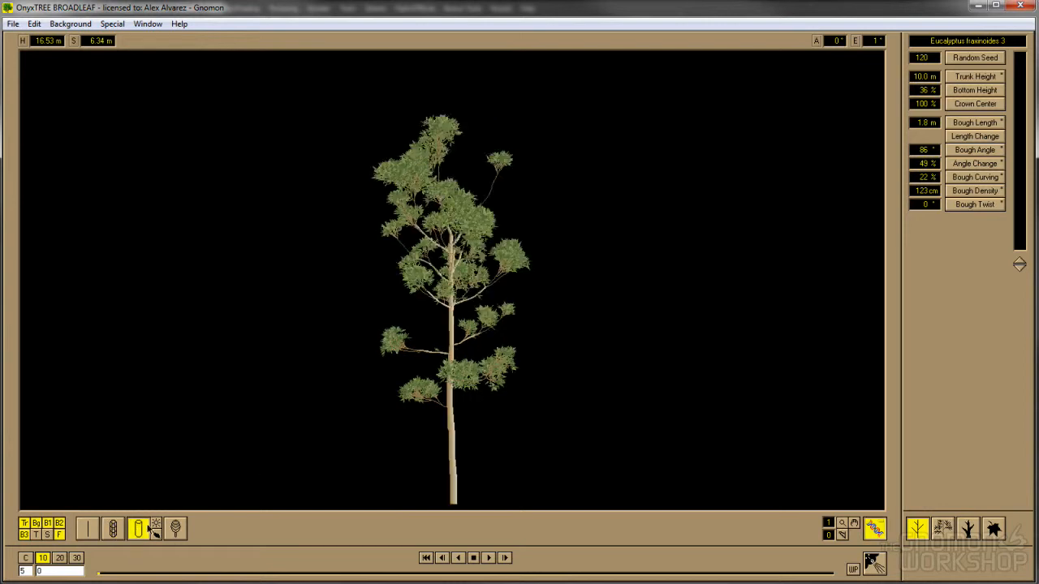
pyautogui.click(156, 524)
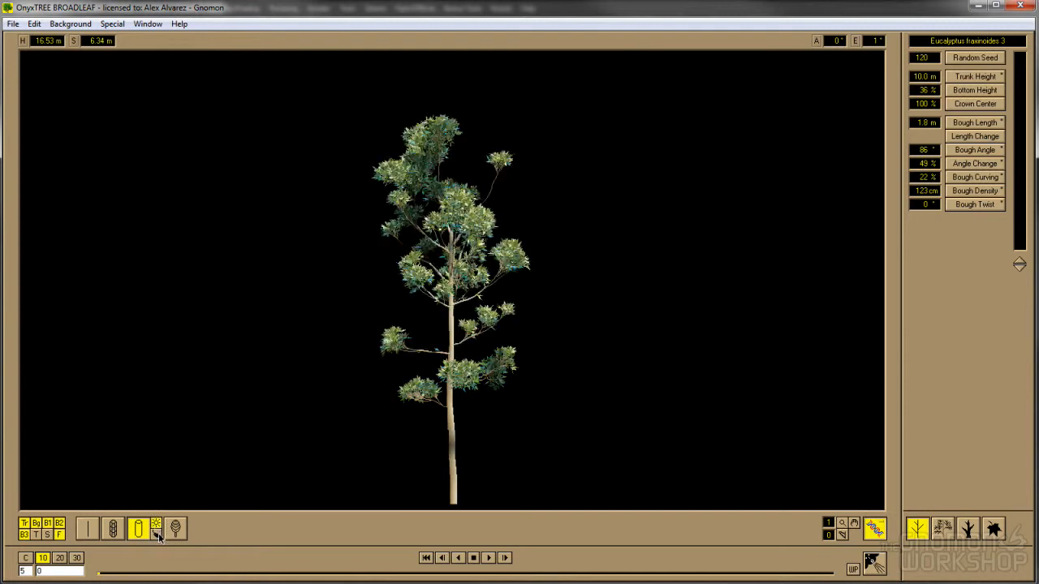
pyautogui.click(157, 535)
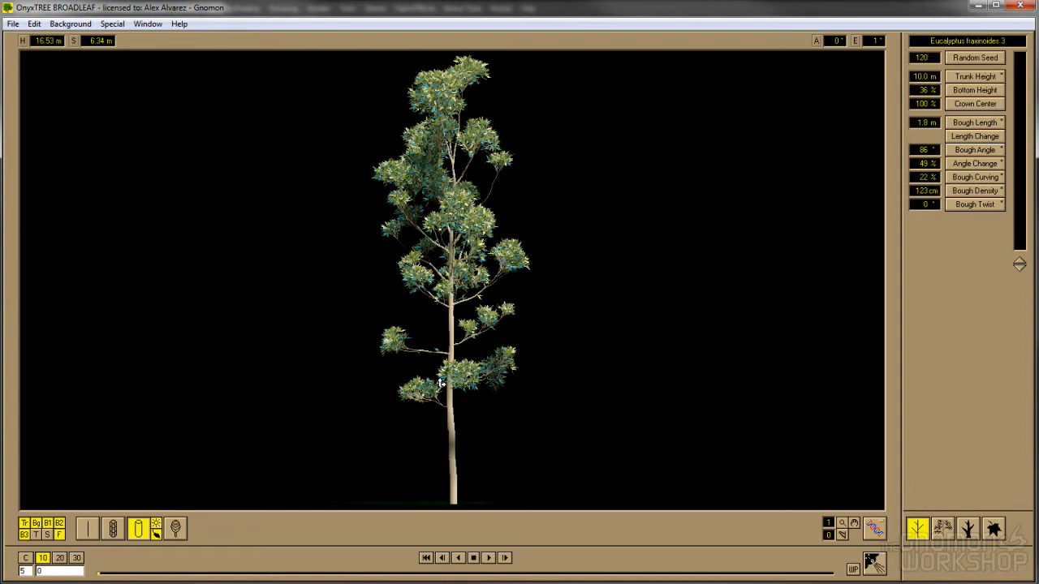
# - Bring up the OBJ export settings for the tree and count the polygons of its elements
pyautogui.click(13, 23)
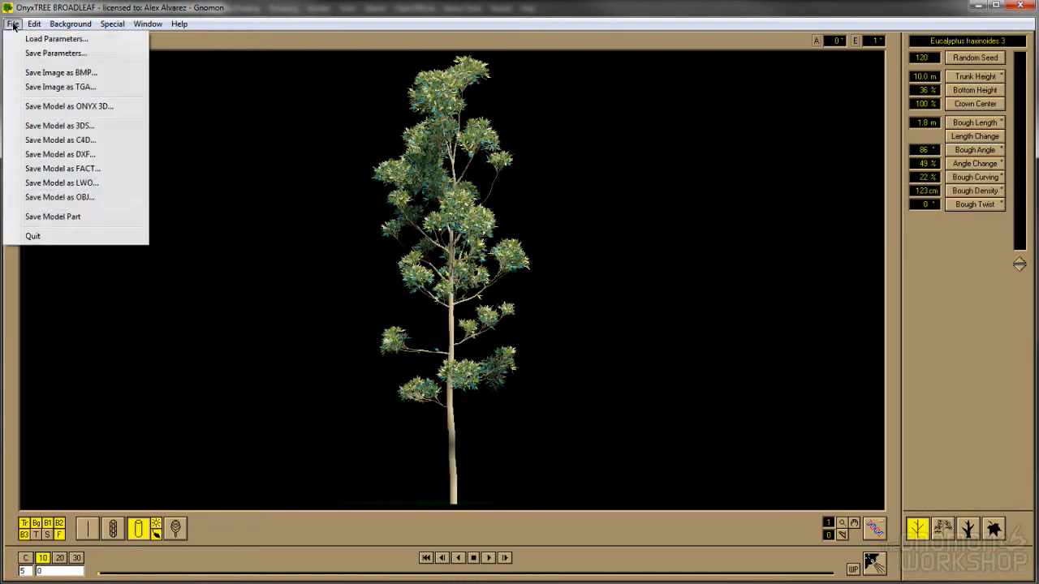
pyautogui.click(60, 197)
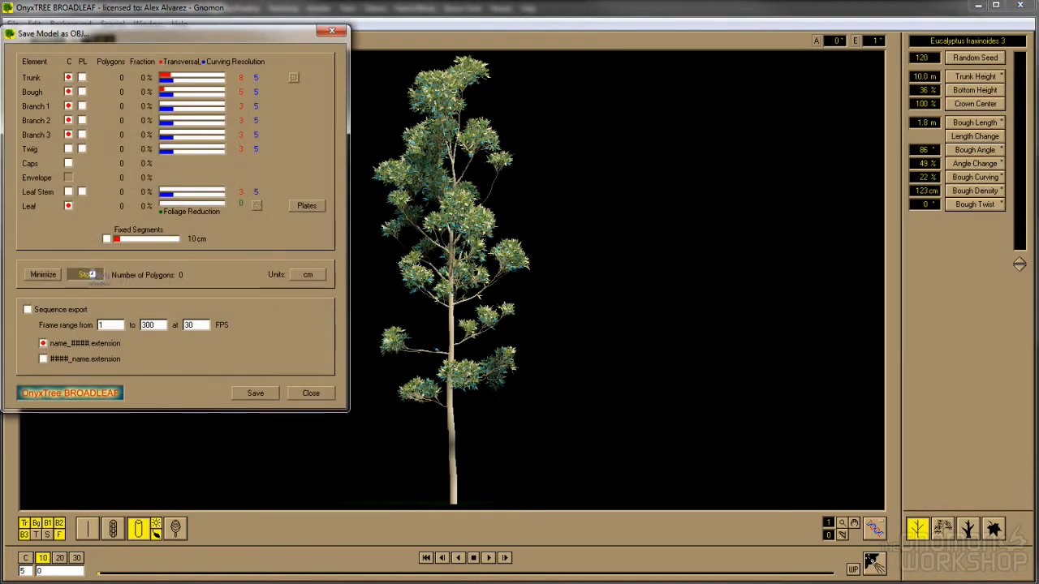
pyautogui.click(89, 275)
pyautogui.moveTo(239, 30); pyautogui.dragTo(276, 59)
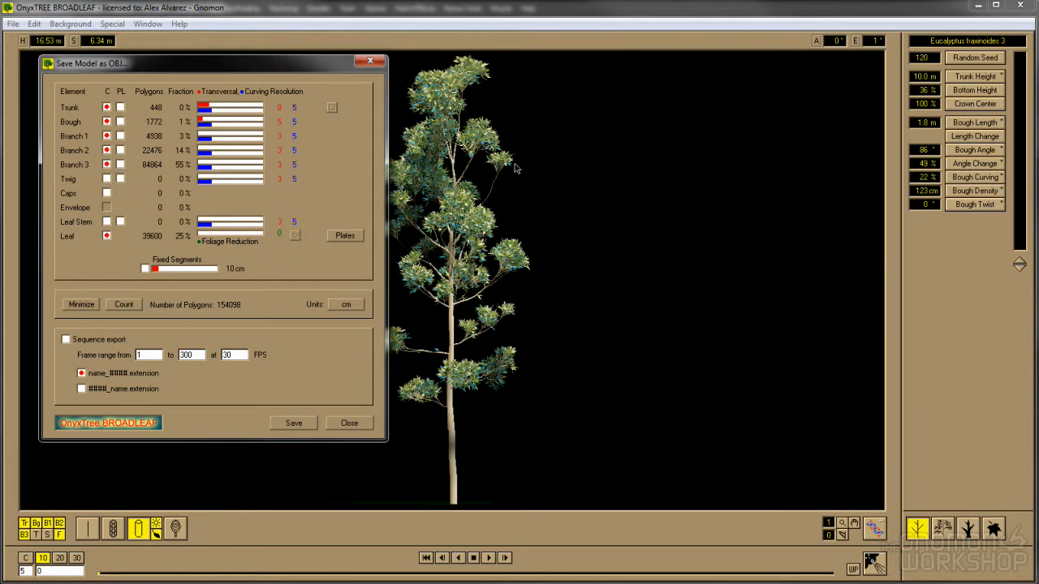
# - Set the leaf plates' resolution to 1, then close the OBJ export settings without saving a model
pyautogui.click(345, 236)
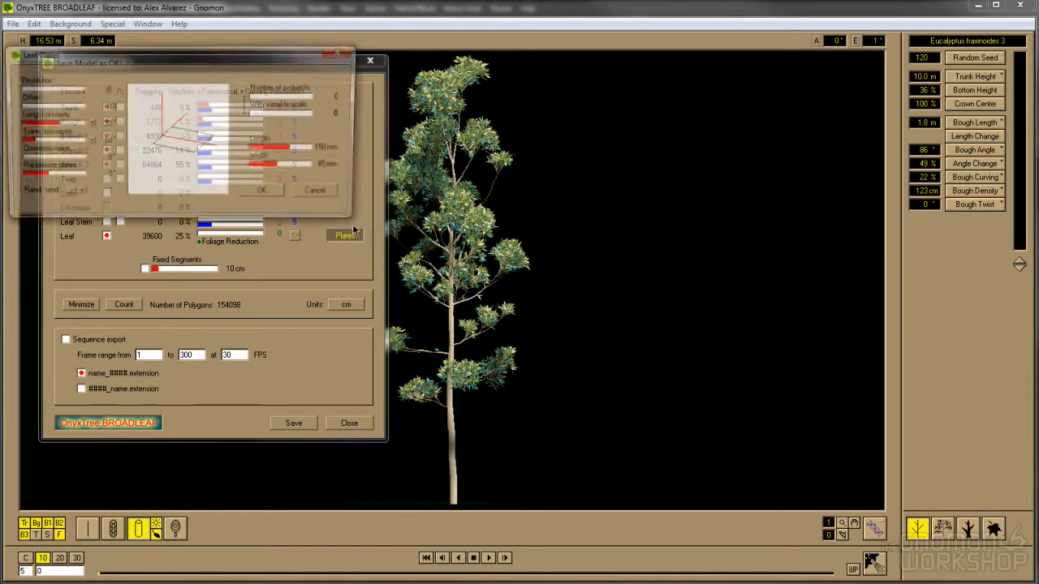
pyautogui.click(26, 89)
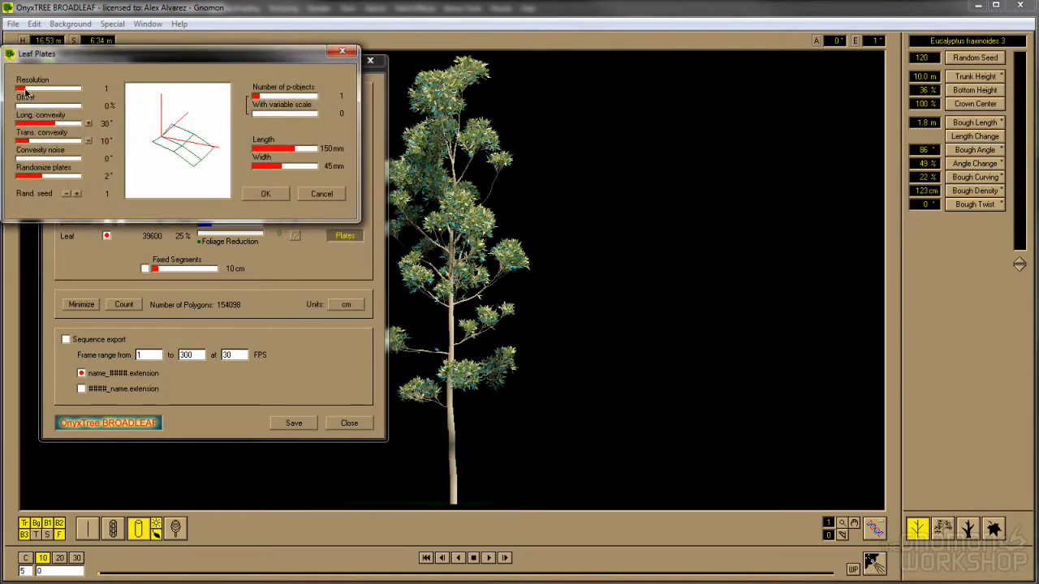
pyautogui.click(266, 195)
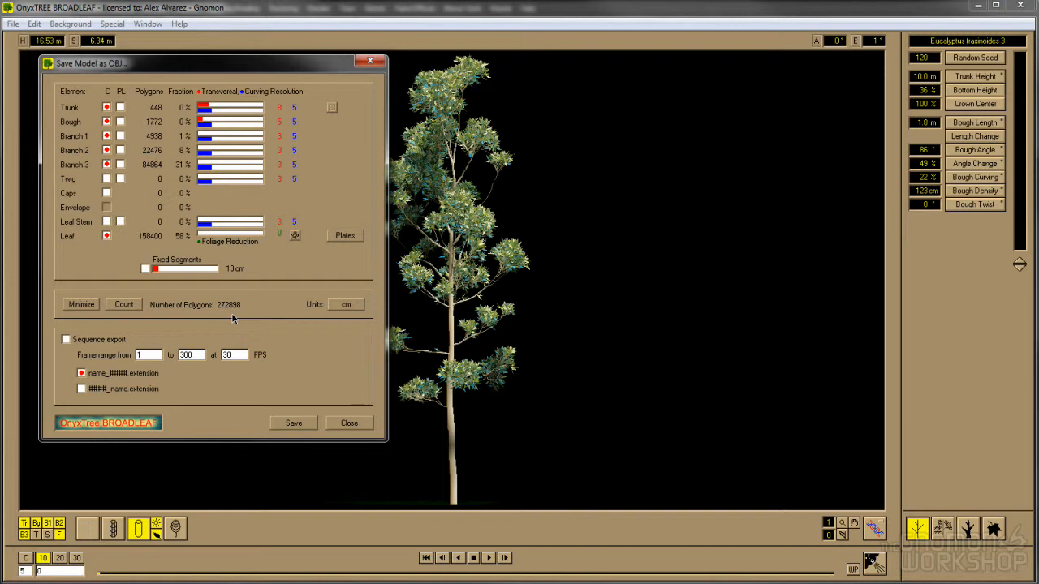
pyautogui.click(349, 422)
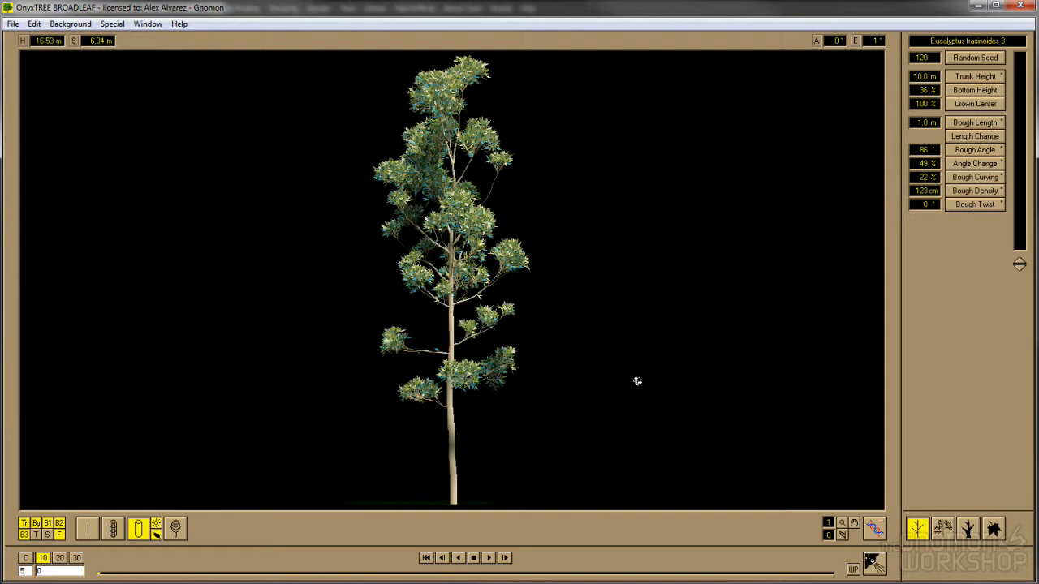
# - Turn off the sunlight and leaf shading options and turn on the display of the tree's twigs
pyautogui.click(158, 534)
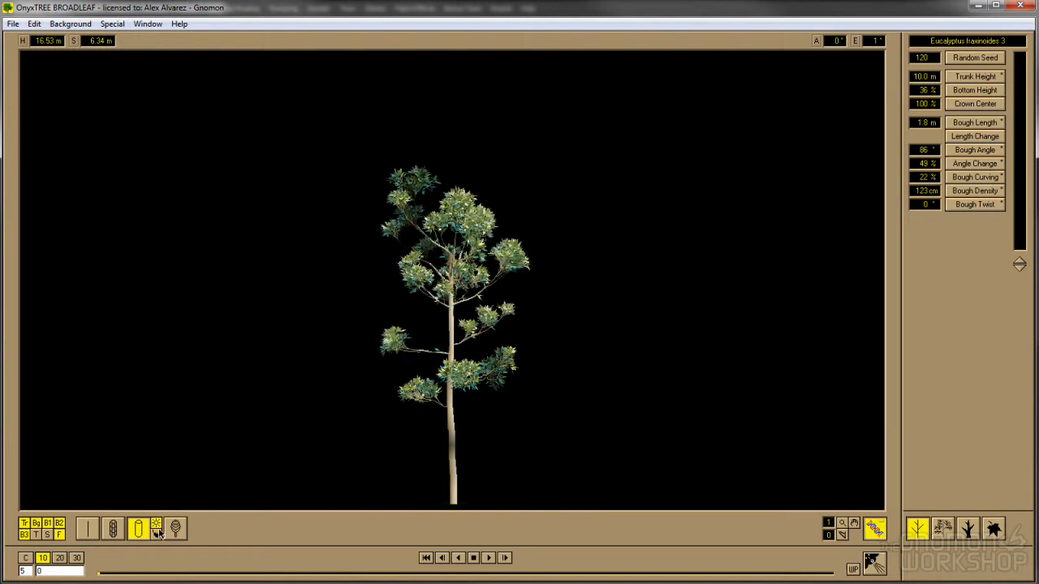
pyautogui.click(156, 523)
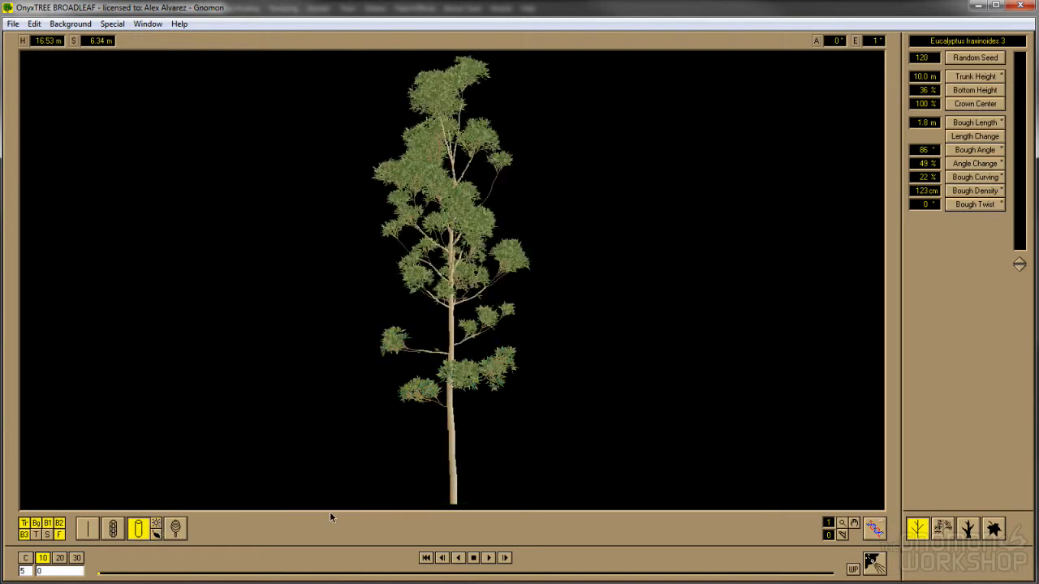
pyautogui.click(37, 535)
pyautogui.click(38, 536)
pyautogui.click(37, 535)
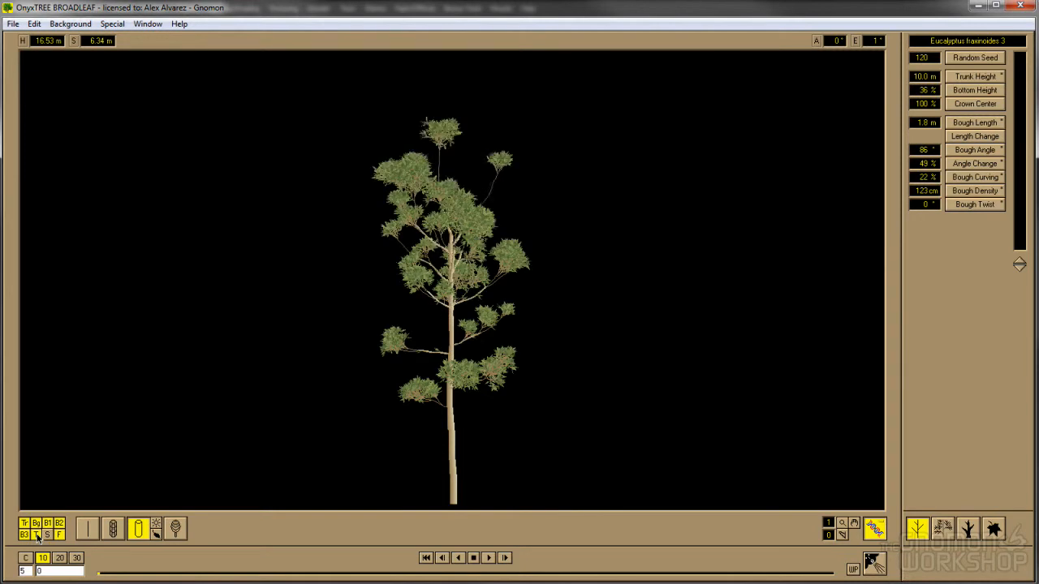
pyautogui.click(37, 535)
pyautogui.click(37, 535)
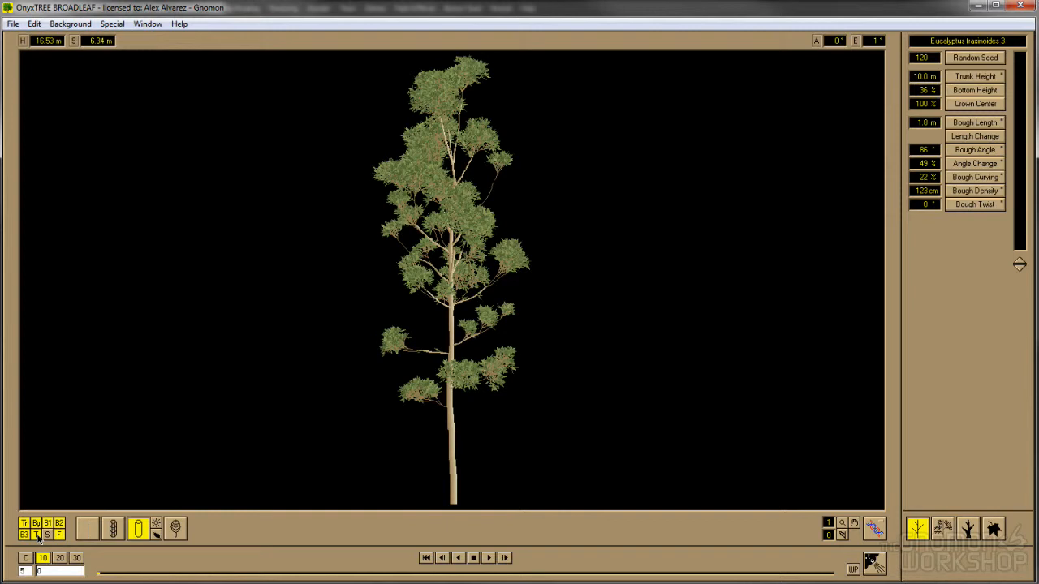
# - View the tree's leaf parameters and its branch and twig parameters, and toggle the twig display
pyautogui.click(994, 529)
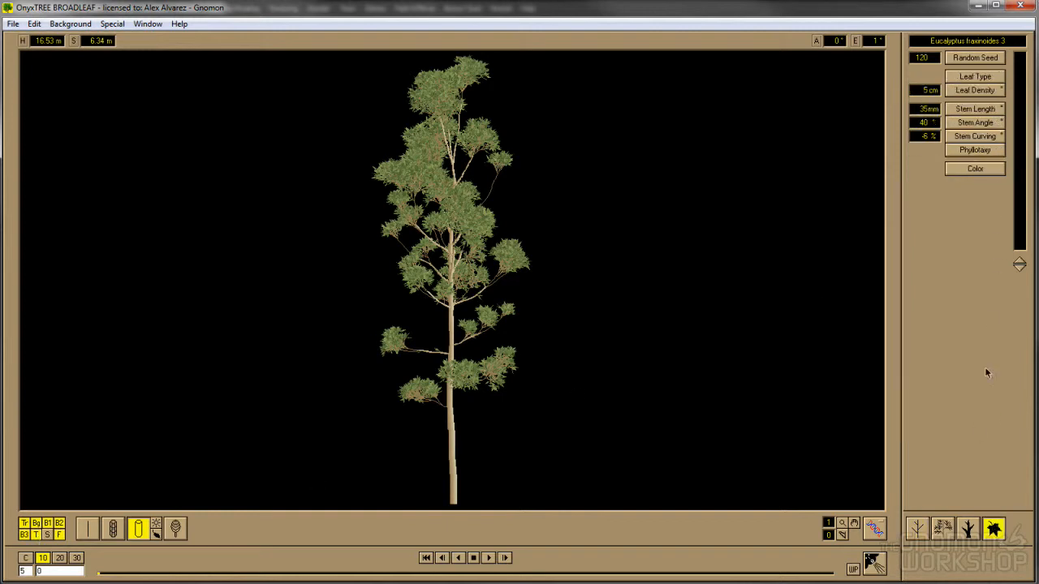
pyautogui.click(943, 529)
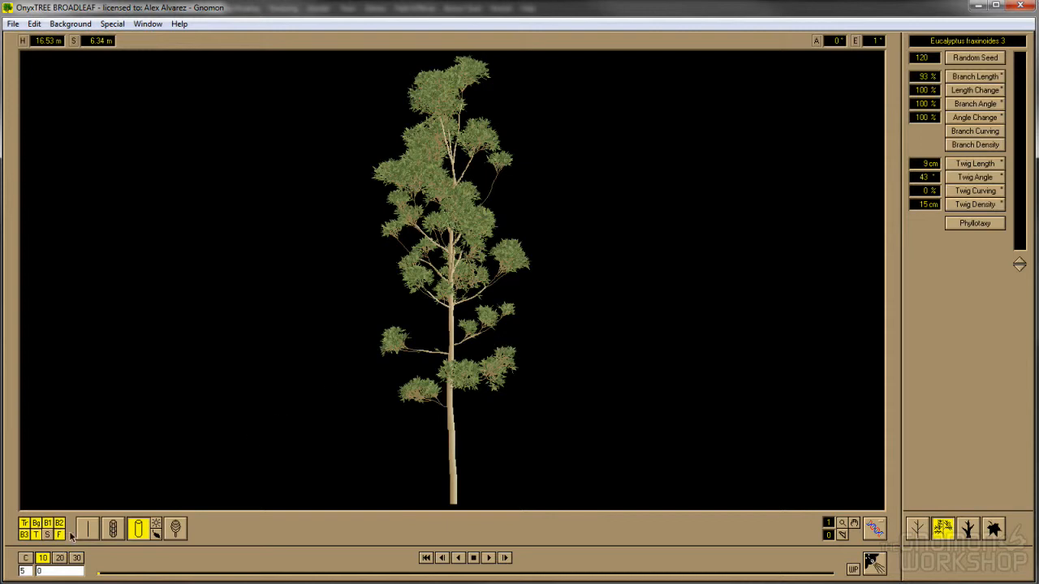
pyautogui.click(37, 537)
# - Return to the forest scene in Maya, select the Eucalyptus_yilgarnensis_5 group and expand its hierarchy
pyautogui.click(1020, 6)
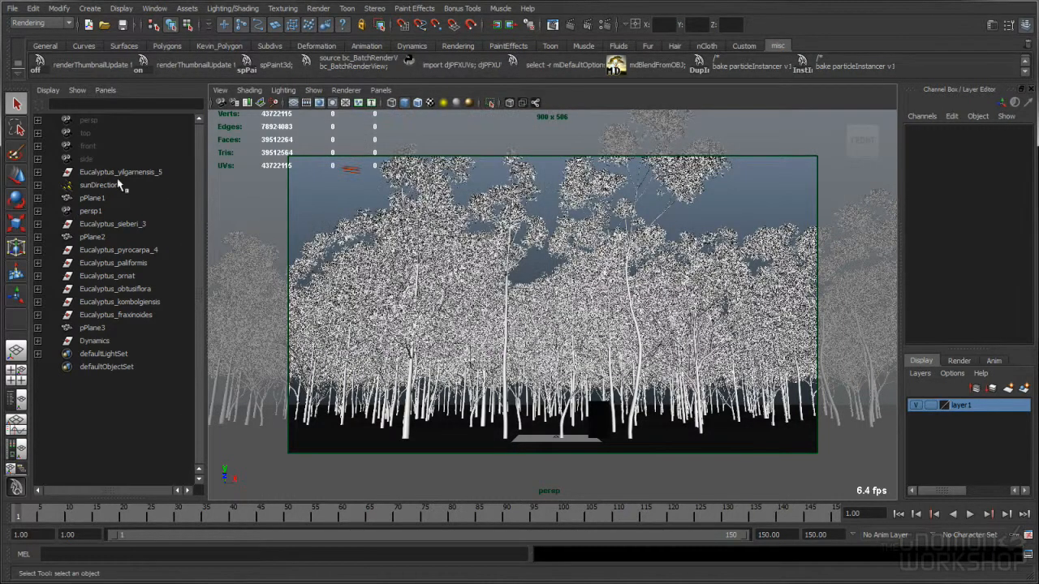
pyautogui.click(122, 173)
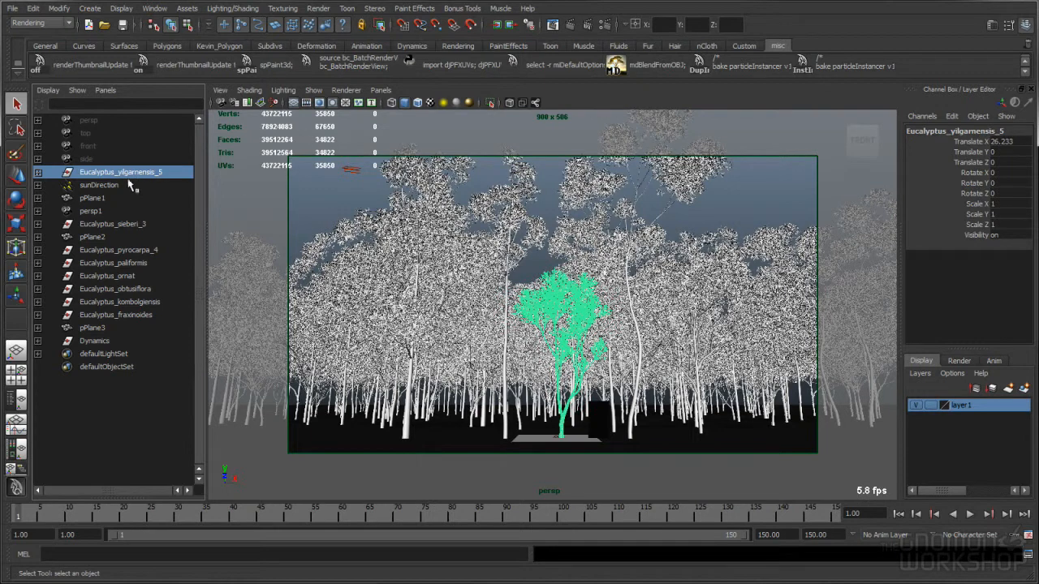
pyautogui.click(37, 172)
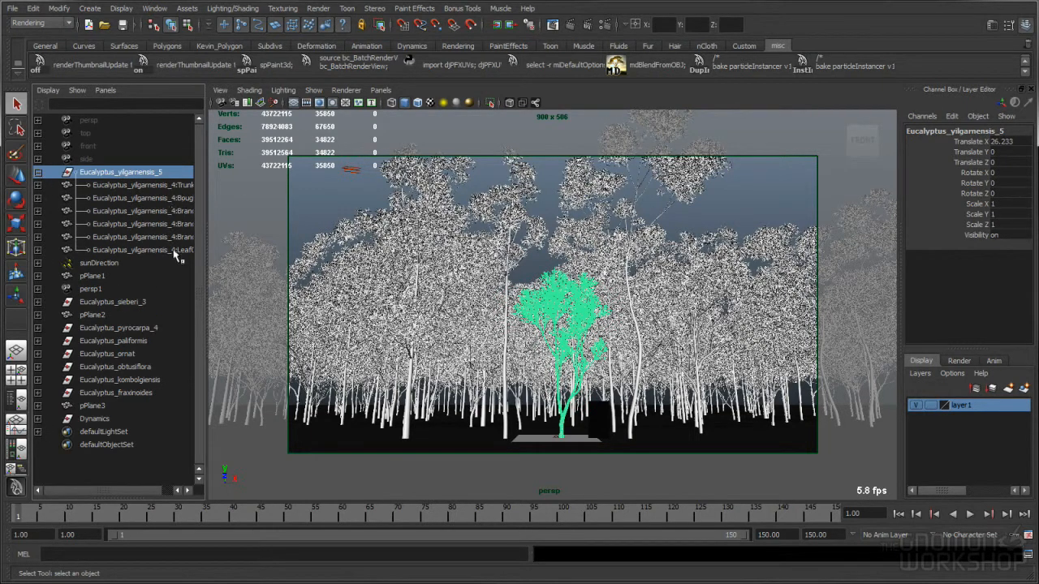
# - Widen the Outliner to read the full part names, collapse Eucalyptus_yilgarnensis_5, and inspect the hierarchy of Eucalyptus_sieberi_3
pyautogui.moveTo(205, 218); pyautogui.dragTo(251, 212)
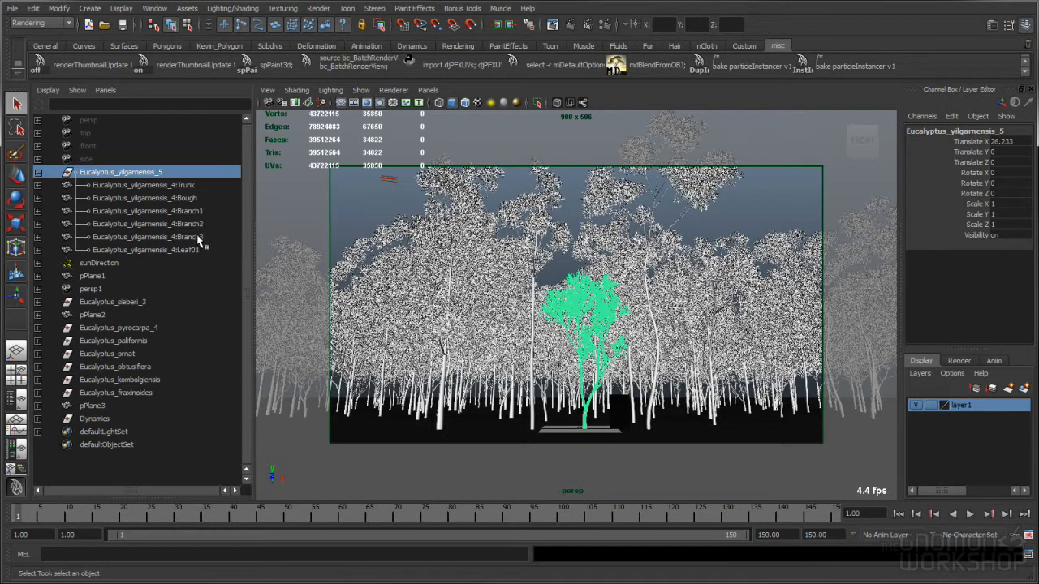
pyautogui.click(38, 172)
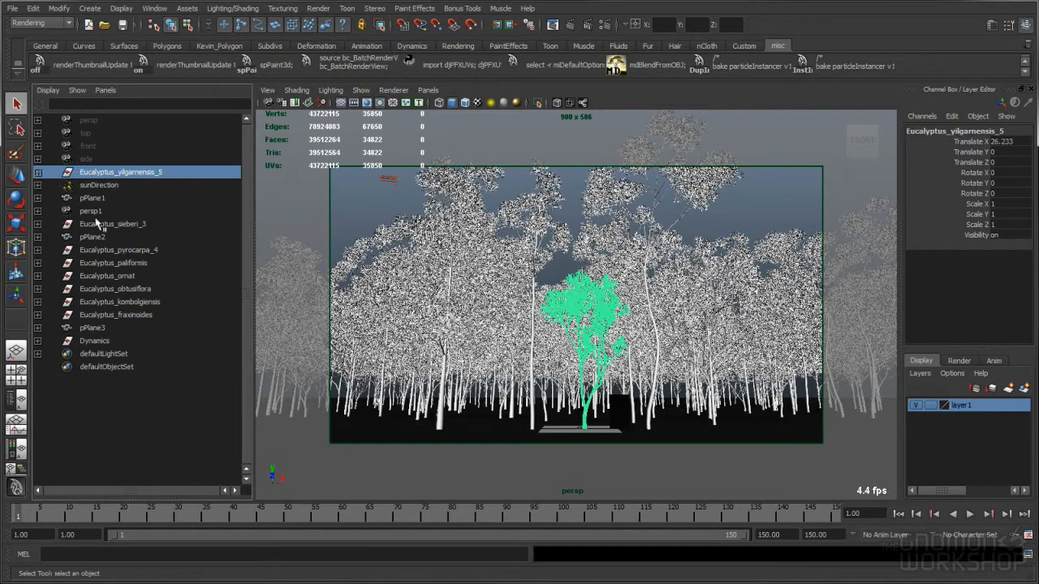
pyautogui.click(98, 225)
pyautogui.click(39, 224)
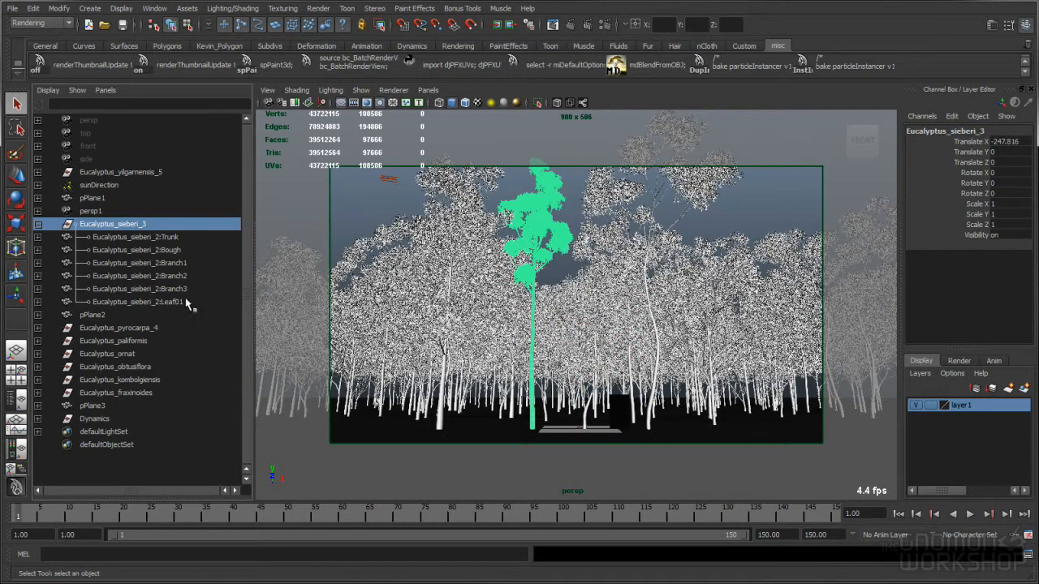
pyautogui.click(38, 224)
# - Select each remaining eucalyptus group in turn from Eucalyptus_pyrocarpa_4 to Eucalyptus_fraxinoides, ending on Eucalyptus_yilgarnensis_5, to locate them in the scene
pyautogui.click(99, 249)
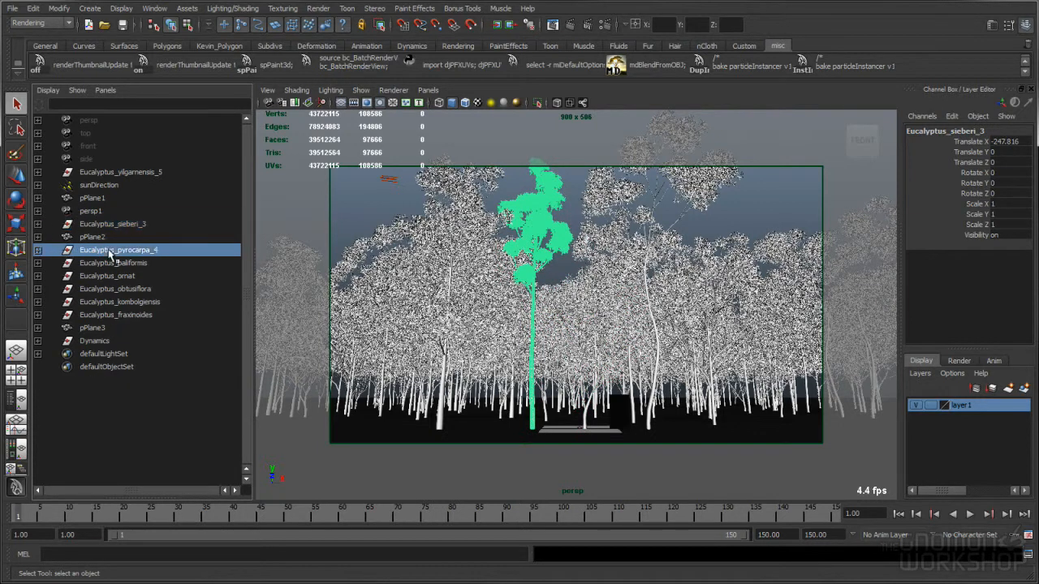
pyautogui.click(108, 263)
pyautogui.click(115, 276)
pyautogui.click(119, 289)
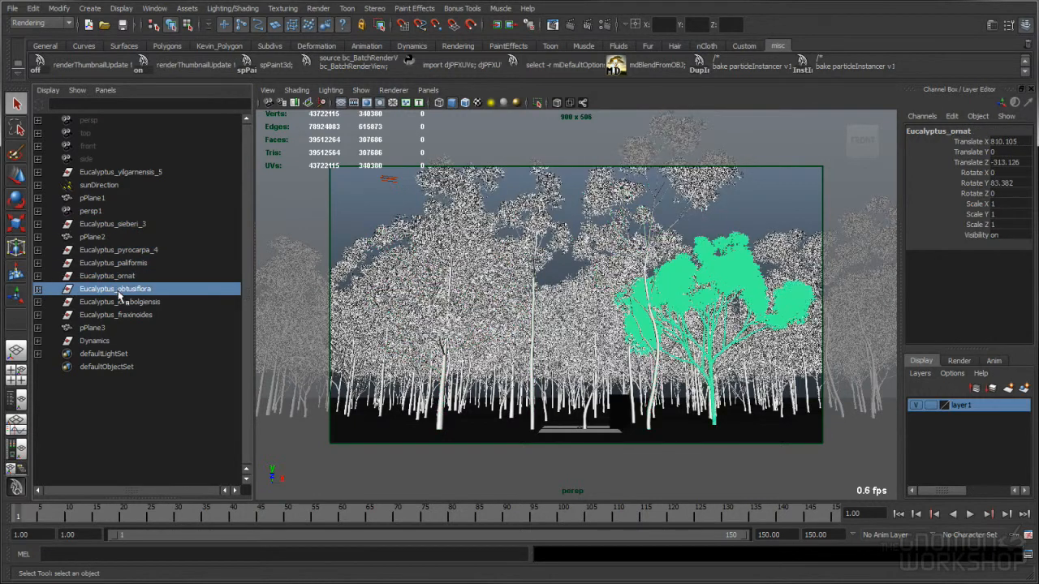
pyautogui.click(122, 302)
pyautogui.click(124, 316)
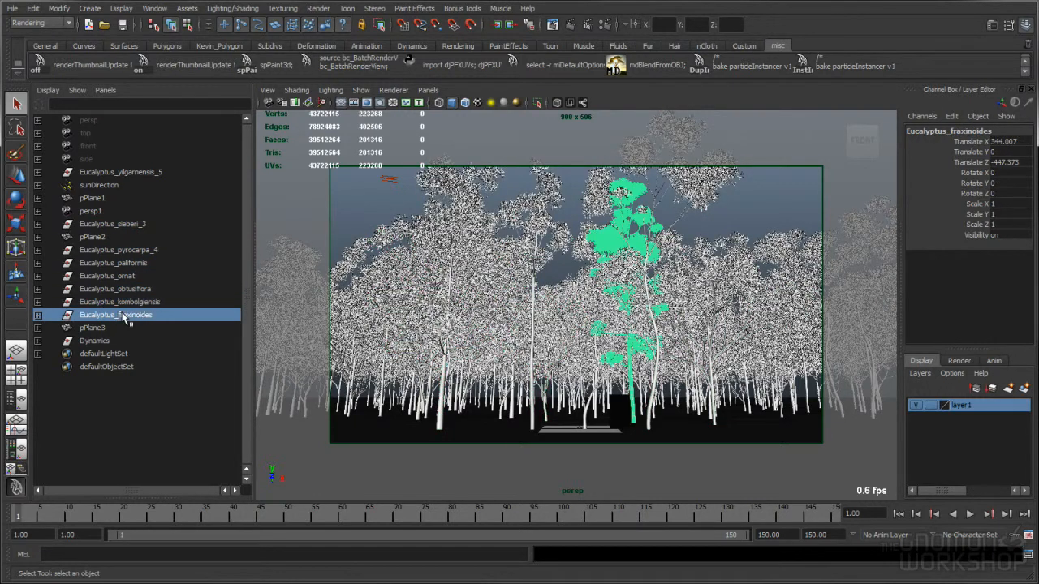
pyautogui.click(129, 173)
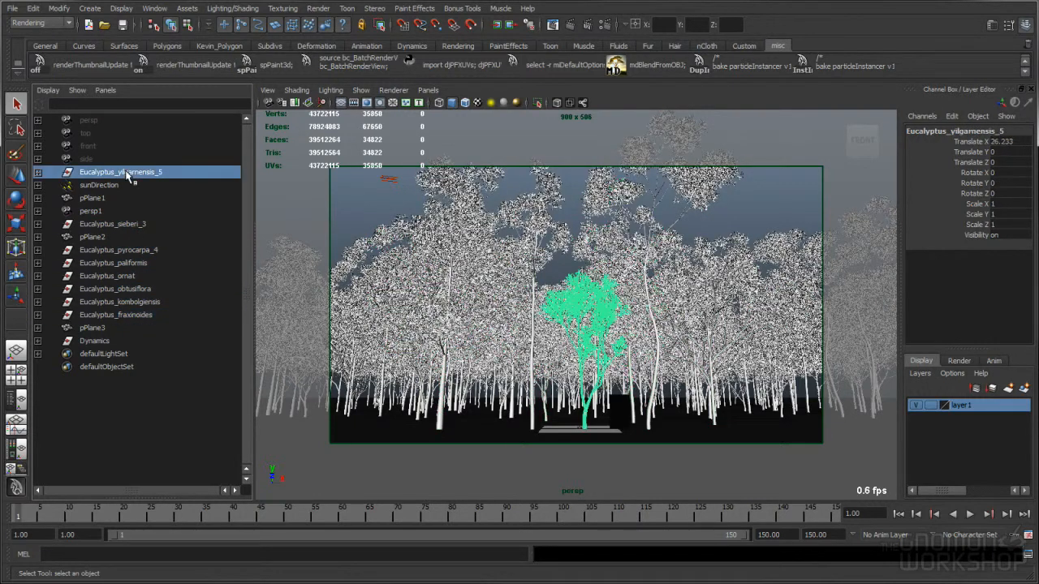
# - Select the ground plane pPlane3, check the paliformis, ornat and obtusiflora tree groups, and select pPlane3 again
pyautogui.click(92, 328)
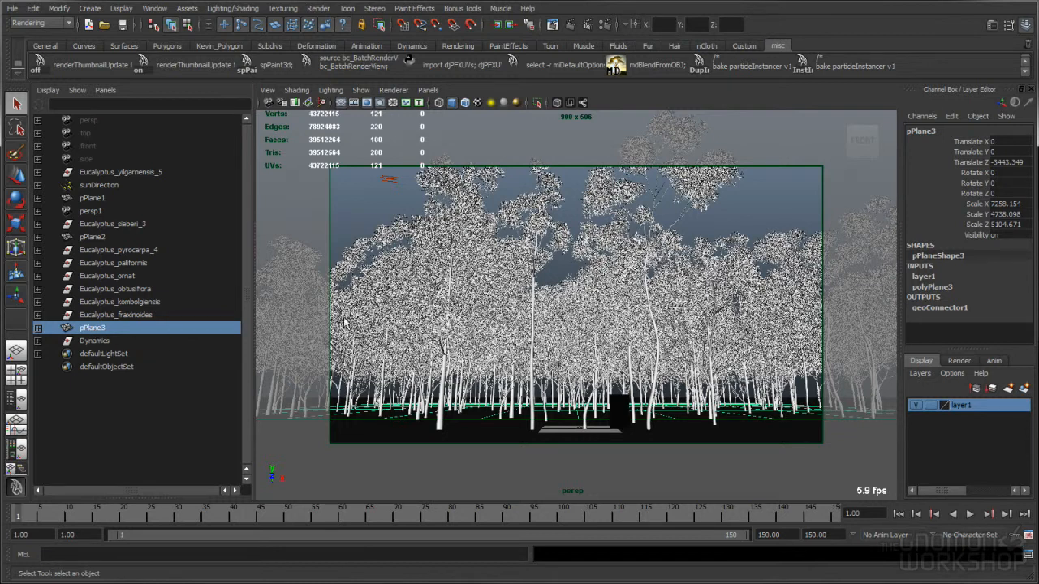
pyautogui.click(140, 263)
pyautogui.click(139, 276)
pyautogui.click(139, 289)
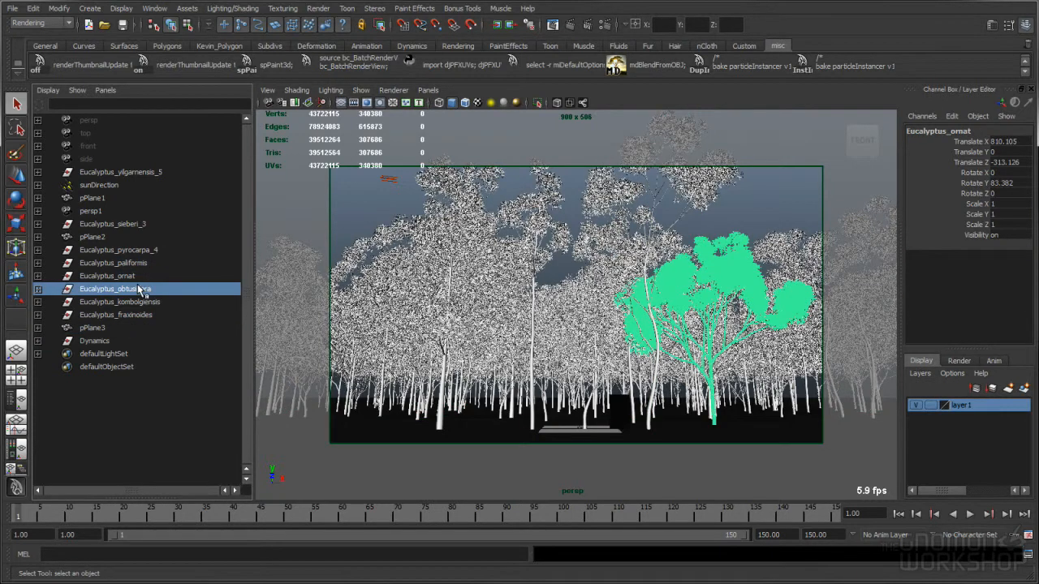
pyautogui.click(93, 327)
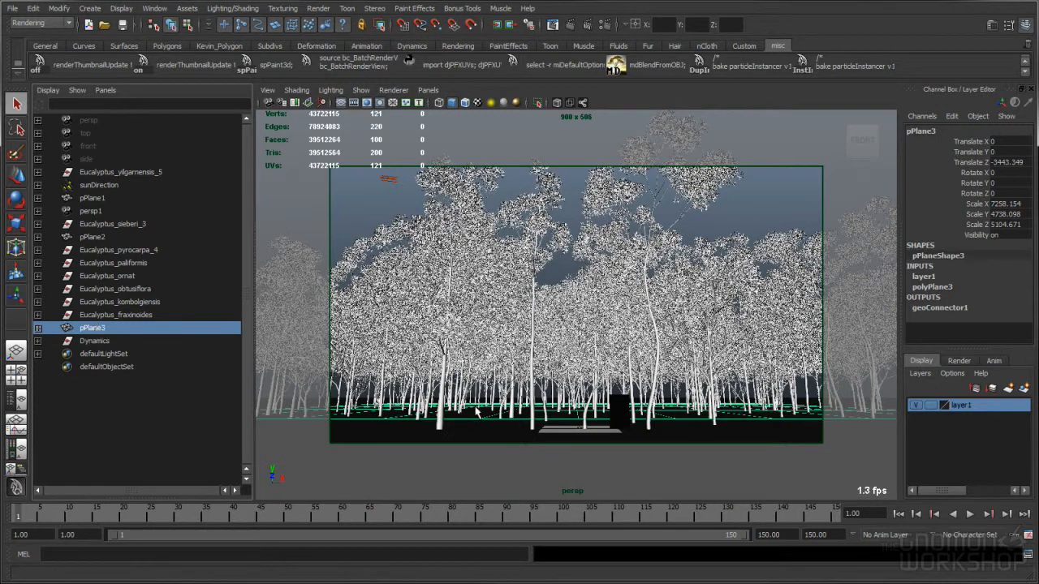
# - Inspect instancer1 and particle1 inside the Dynamics group, highlight the whole group in the scene, and clear the selection
pyautogui.click(38, 340)
pyautogui.click(127, 369)
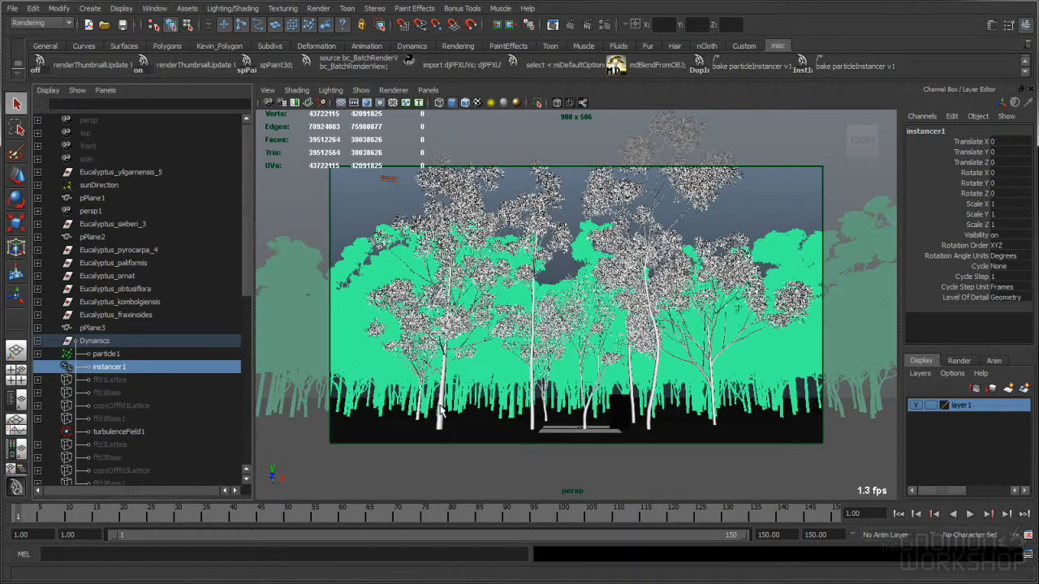
pyautogui.click(136, 355)
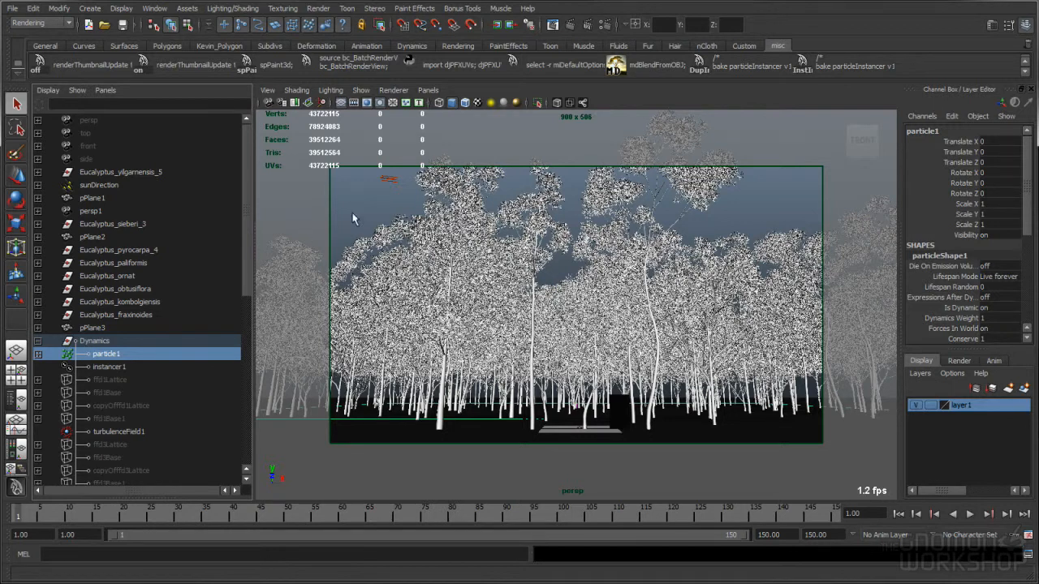
pyautogui.click(37, 340)
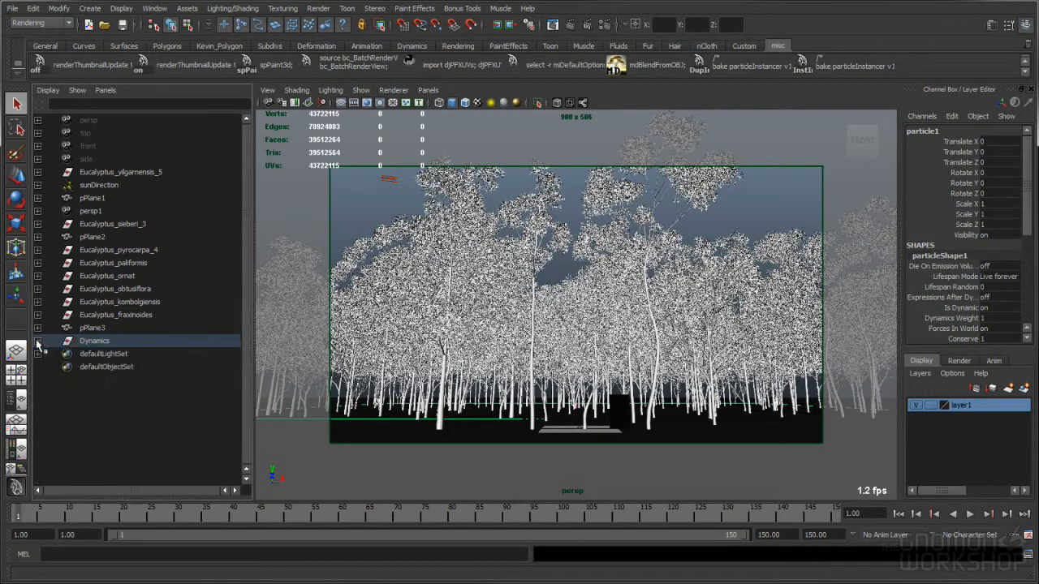
pyautogui.click(120, 342)
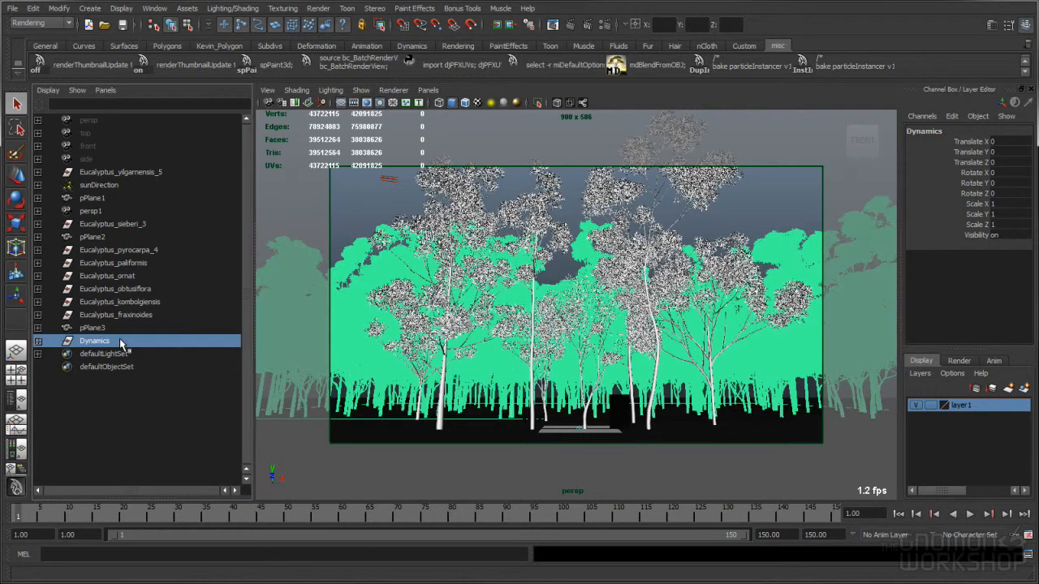
pyautogui.click(342, 208)
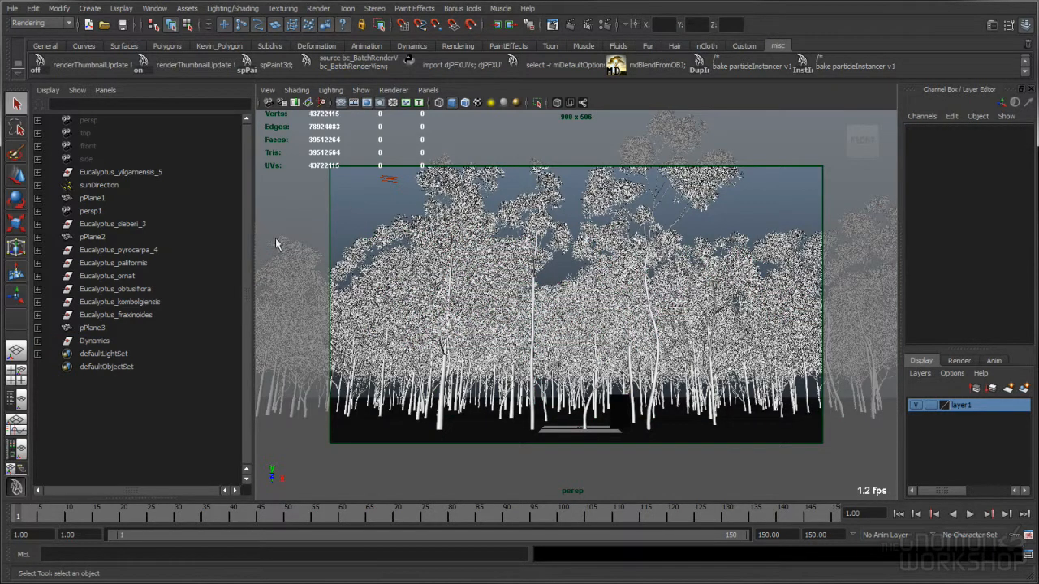
# - Select pPlane3, preview the camera animation through frames 36 and 107, and return to frame 1
pyautogui.click(99, 328)
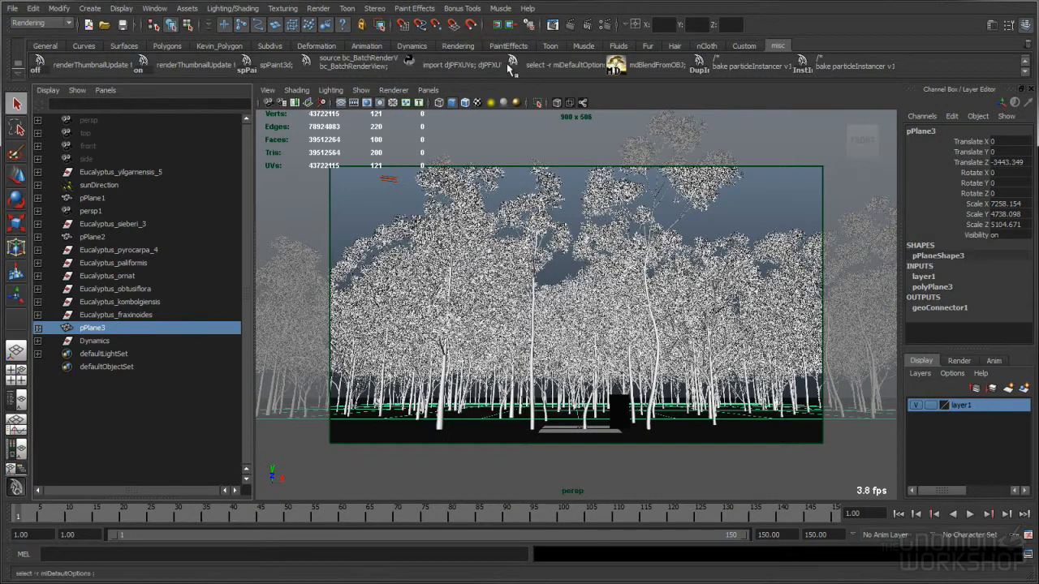
pyautogui.hotkey('alt', 'v')
pyautogui.click(211, 513)
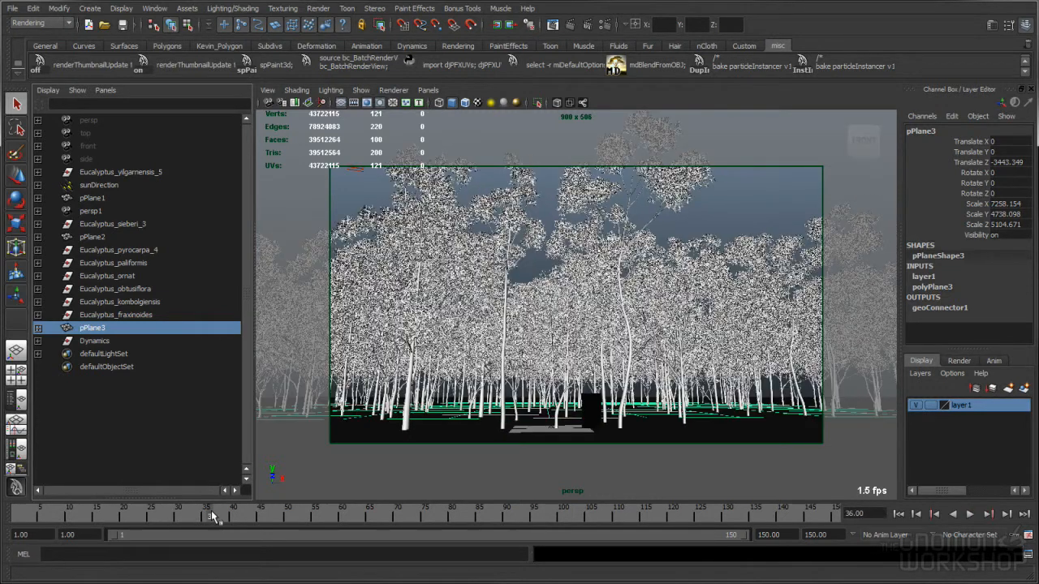
pyautogui.click(597, 514)
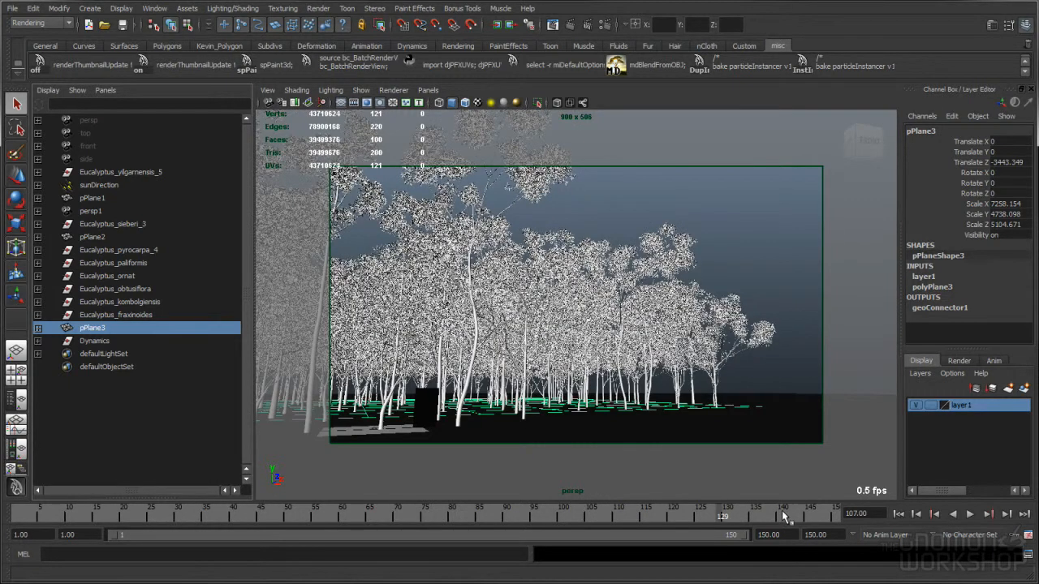
pyautogui.click(898, 513)
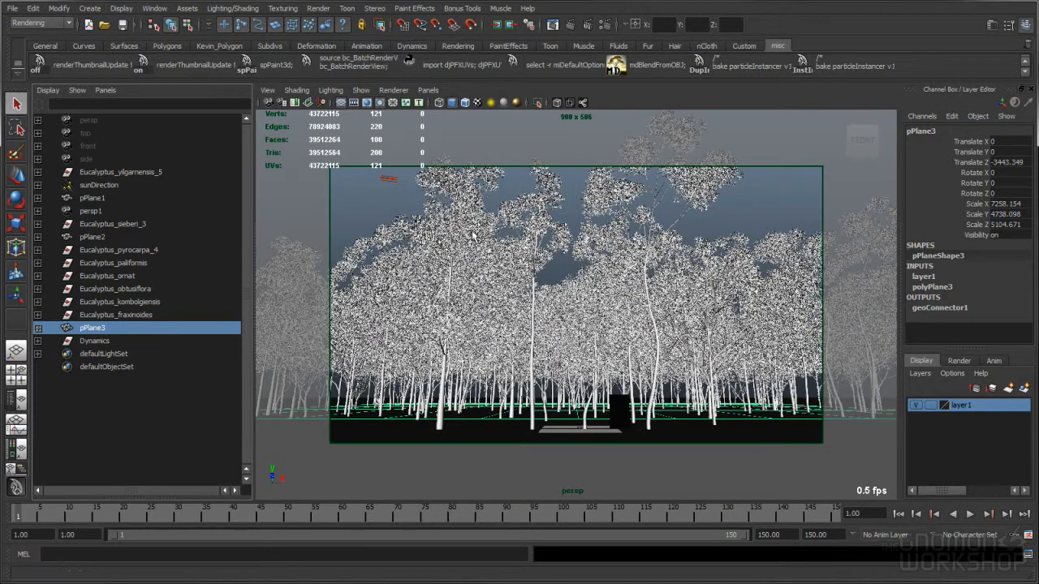
# - Clear the selection, review the rendered forest image in the Render View, and close it
pyautogui.click(354, 203)
pyautogui.click(154, 8)
pyautogui.moveTo(219, 38)
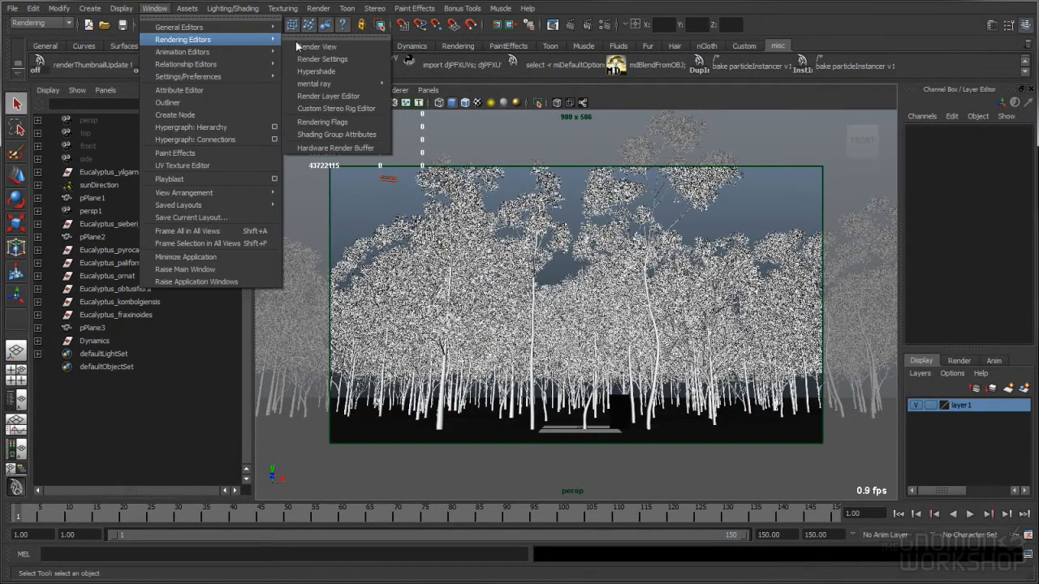
pyautogui.click(302, 45)
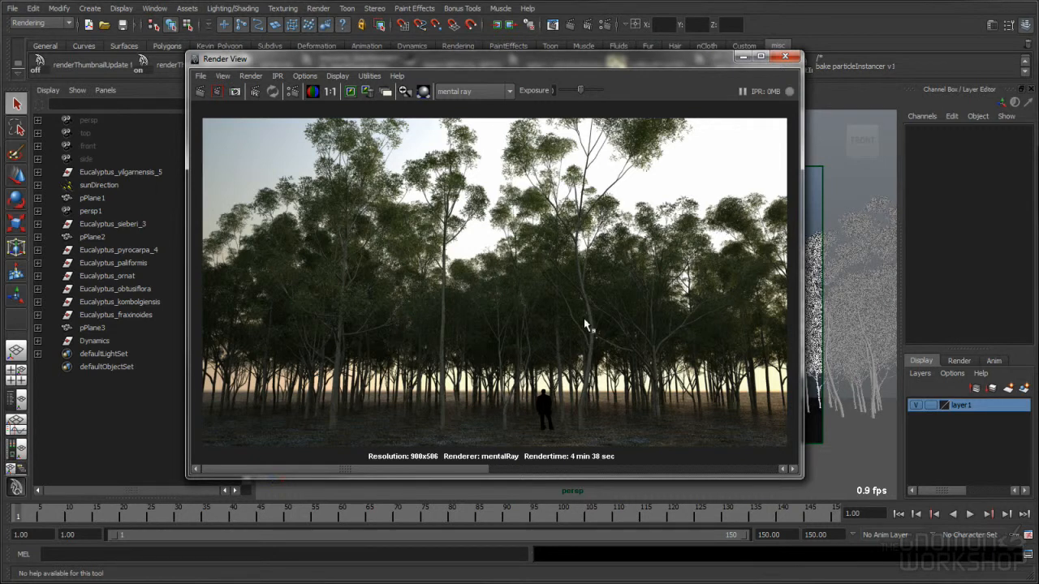
pyautogui.click(789, 57)
# - Open the Hypershade, widen its materials and work areas, and graph the network of the EucalyptusTruck_MIA material
pyautogui.click(154, 8)
pyautogui.moveTo(166, 41)
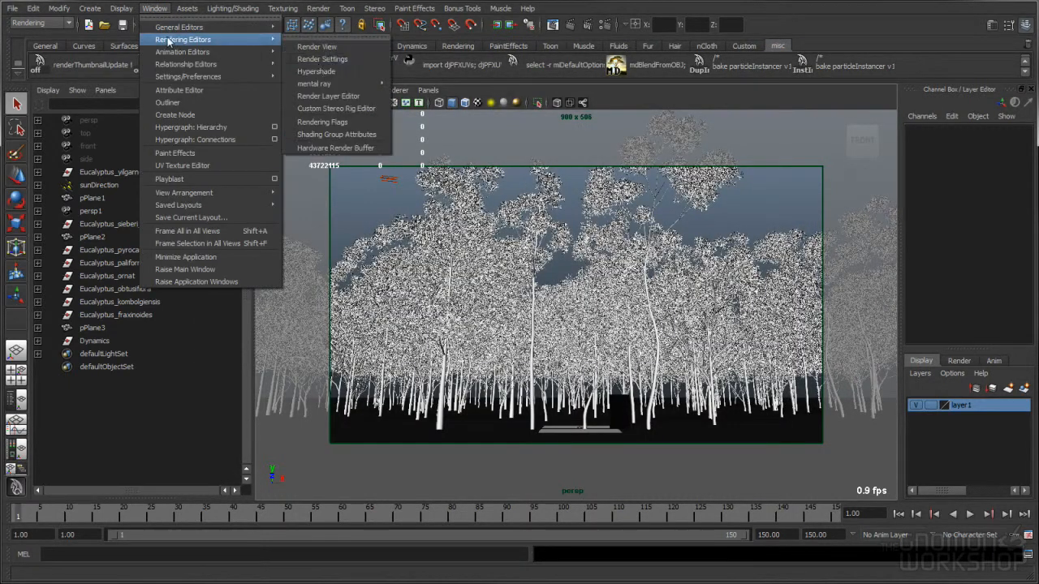
pyautogui.click(318, 70)
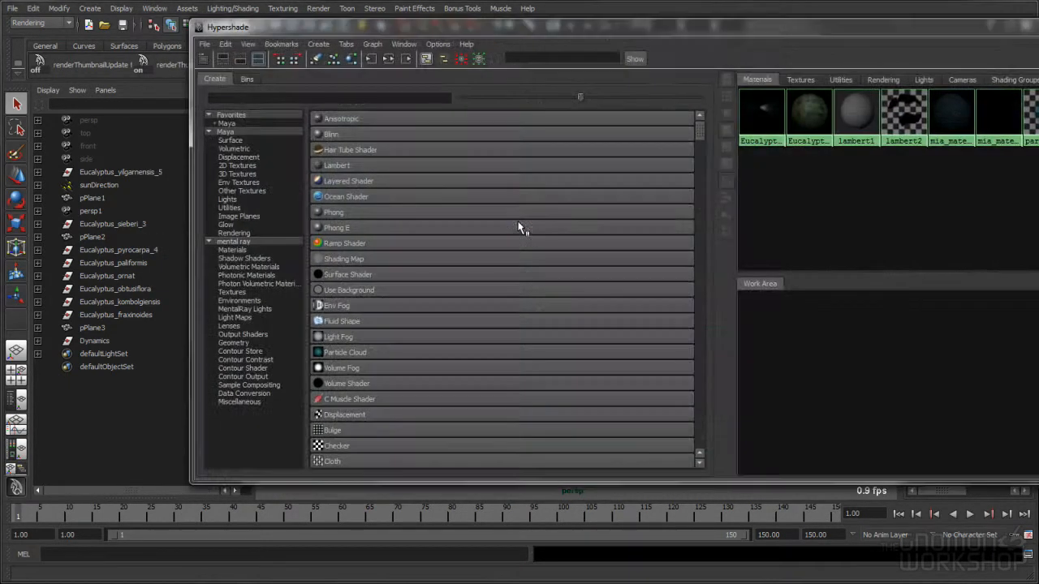
pyautogui.moveTo(759, 27); pyautogui.dragTo(627, 32)
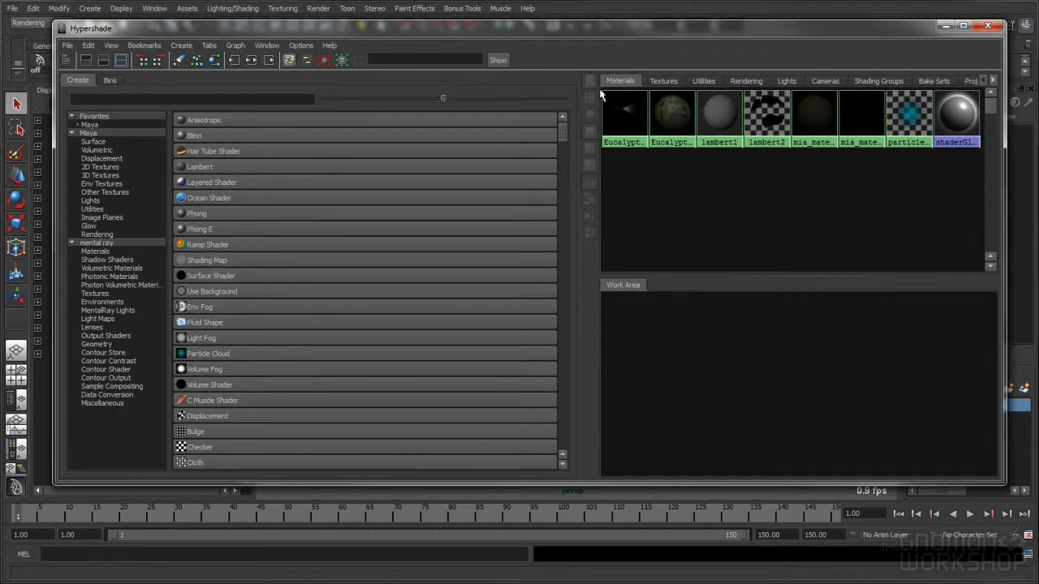
pyautogui.moveTo(574, 179); pyautogui.dragTo(343, 174)
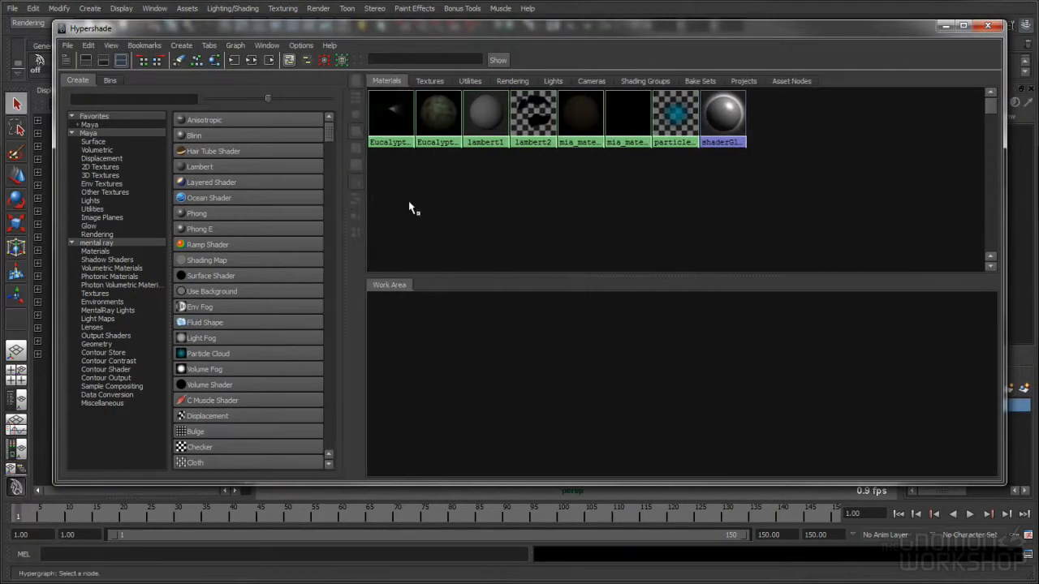
pyautogui.moveTo(441, 109); pyautogui.dragTo(440, 135, button='right')
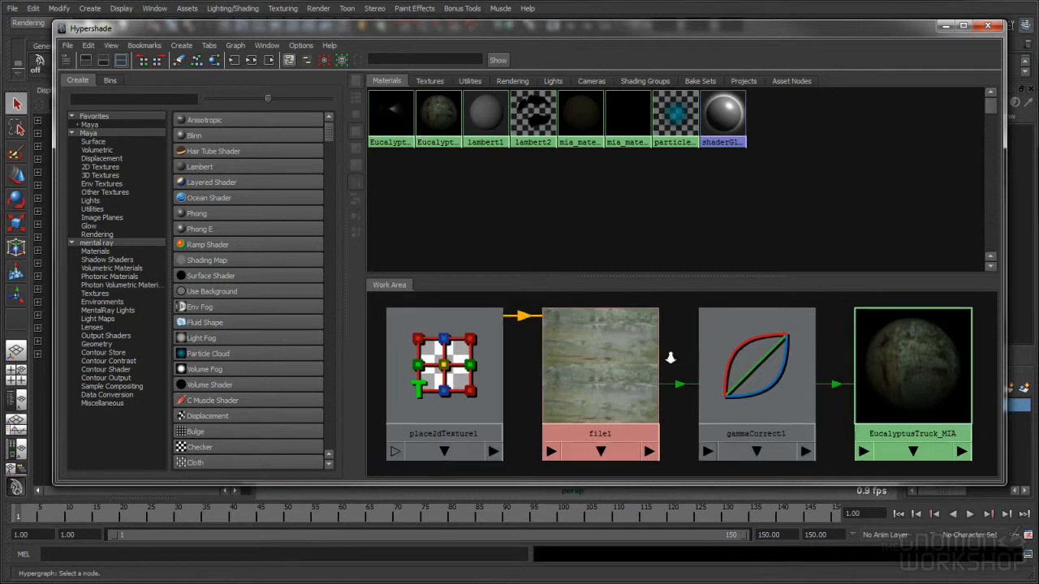
# - Graph the eucalyptus leaves material's network, enlarge the work area, and look closely at the file2 leaf texture
pyautogui.moveTo(389, 120); pyautogui.dragTo(393, 133, button='right')
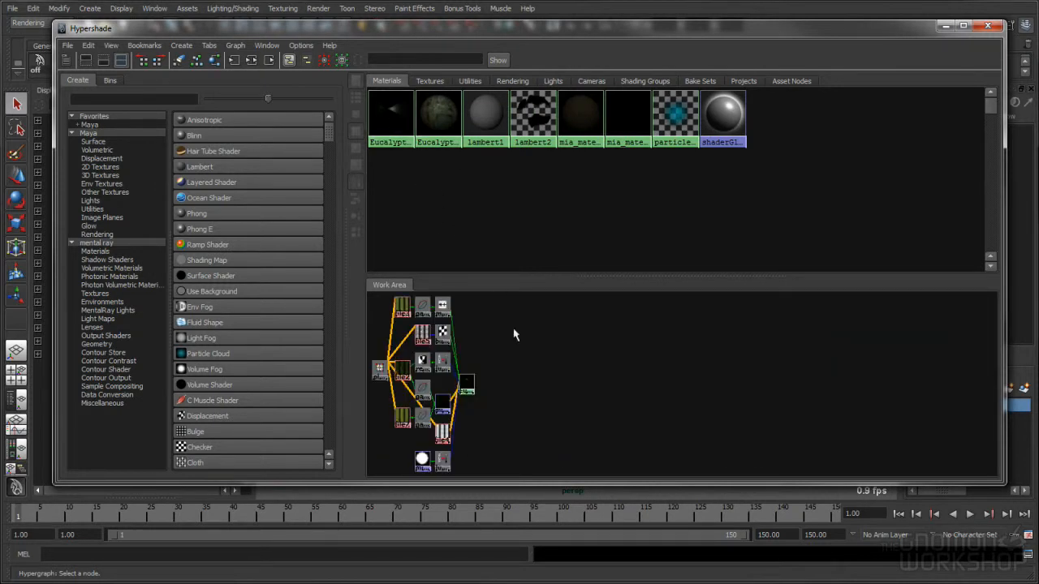
pyautogui.moveTo(584, 276); pyautogui.dragTo(584, 190)
pyautogui.keyDown('alt'); pyautogui.moveTo(456, 252); pyautogui.dragTo(673, 351, button='middle'); pyautogui.keyUp('alt')
pyautogui.keyDown('alt'); pyautogui.moveTo(673, 350); pyautogui.dragTo(968, 389, button='right'); pyautogui.keyUp('alt')
pyautogui.keyDown('alt'); pyautogui.moveTo(766, 385); pyautogui.dragTo(825, 251, button='middle'); pyautogui.keyUp('alt')
pyautogui.keyDown('alt'); pyautogui.moveTo(579, 364); pyautogui.dragTo(826, 381, button='right'); pyautogui.keyUp('alt')
pyautogui.keyDown('alt'); pyautogui.moveTo(651, 381); pyautogui.dragTo(772, 352, button='middle'); pyautogui.keyUp('alt')
pyautogui.keyDown('alt'); pyautogui.moveTo(599, 338); pyautogui.dragTo(599, 416, button='middle'); pyautogui.keyUp('alt')
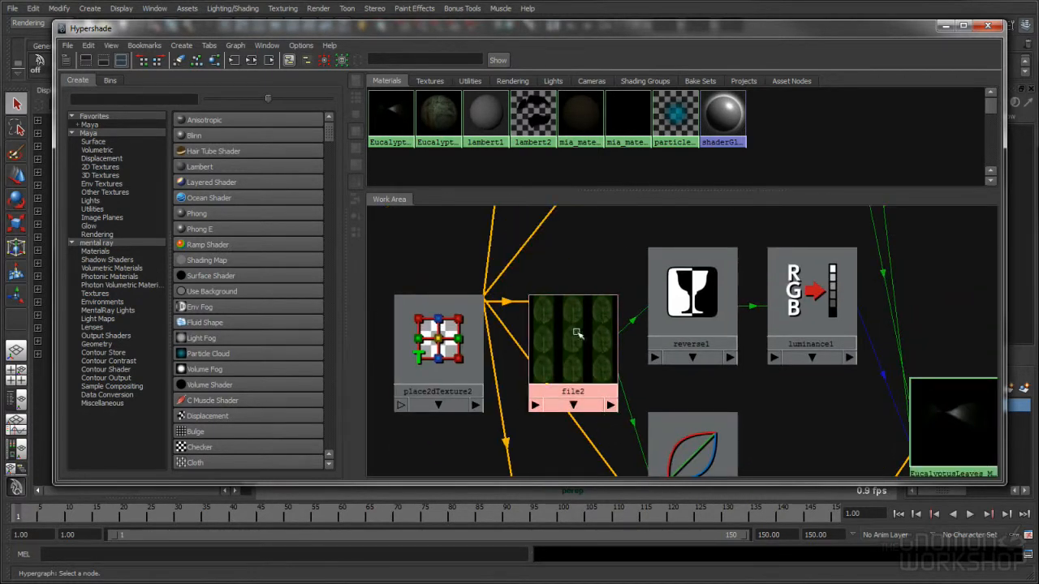
# - Examine how the bump, reverse, luminance, gamma correction and two-sided nodes connect to the leaves material
pyautogui.keyDown('alt'); pyautogui.moveTo(613, 378); pyautogui.dragTo(519, 381, button='right'); pyautogui.keyUp('alt')
pyautogui.keyDown('alt'); pyautogui.moveTo(771, 389); pyautogui.dragTo(694, 382, button='right'); pyautogui.keyUp('alt')
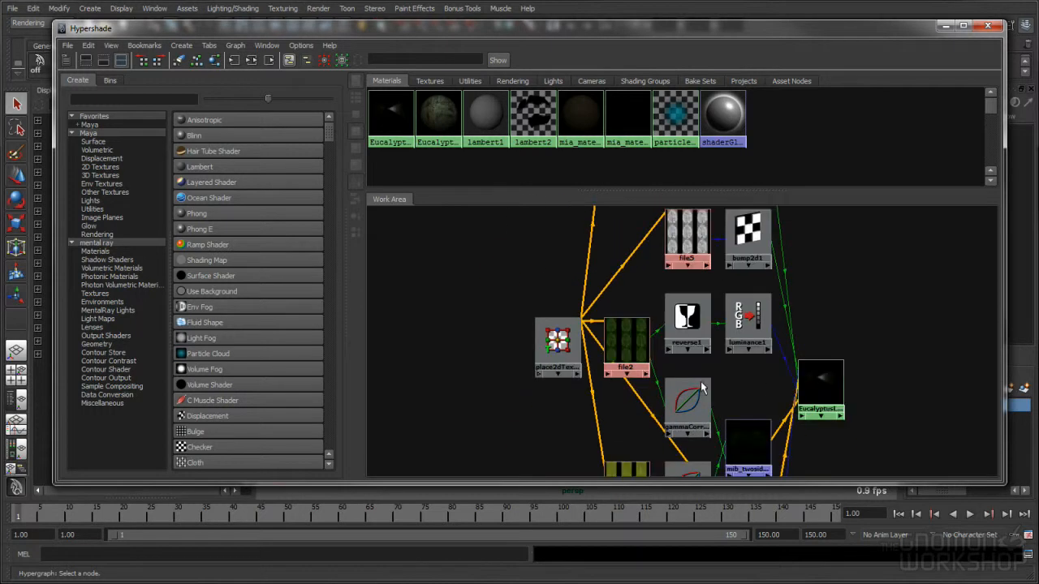
pyautogui.keyDown('alt'); pyautogui.moveTo(718, 382); pyautogui.dragTo(678, 259, button='middle'); pyautogui.keyUp('alt')
pyautogui.moveTo(734, 355)
pyautogui.keyDown('alt'); pyautogui.mouseDown(button='middle')
pyautogui.moveTo(739, 278)
pyautogui.moveTo(801, 356)
pyautogui.moveTo(800, 373)
pyautogui.mouseUp(button='middle'); pyautogui.keyUp('alt')
pyautogui.keyDown('alt'); pyautogui.moveTo(818, 306); pyautogui.dragTo(811, 391, button='middle'); pyautogui.keyUp('alt')
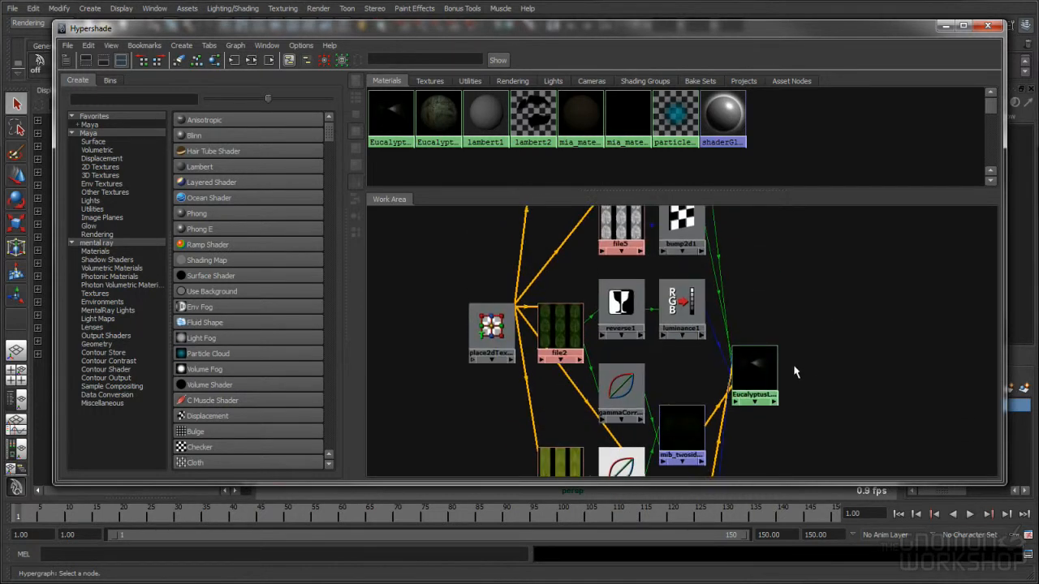
pyautogui.keyDown('alt'); pyautogui.moveTo(843, 326); pyautogui.dragTo(839, 388, button='middle'); pyautogui.keyUp('alt')
pyautogui.keyDown('alt'); pyautogui.moveTo(816, 309); pyautogui.dragTo(738, 336, button='middle'); pyautogui.keyUp('alt')
pyautogui.keyDown('alt'); pyautogui.moveTo(755, 378); pyautogui.dragTo(760, 231, button='middle'); pyautogui.keyUp('alt')
# - Select the leaves material to check its inputs, and move the mib_twosided node closer to it, clear of the gamma correction nodes
pyautogui.click(757, 322)
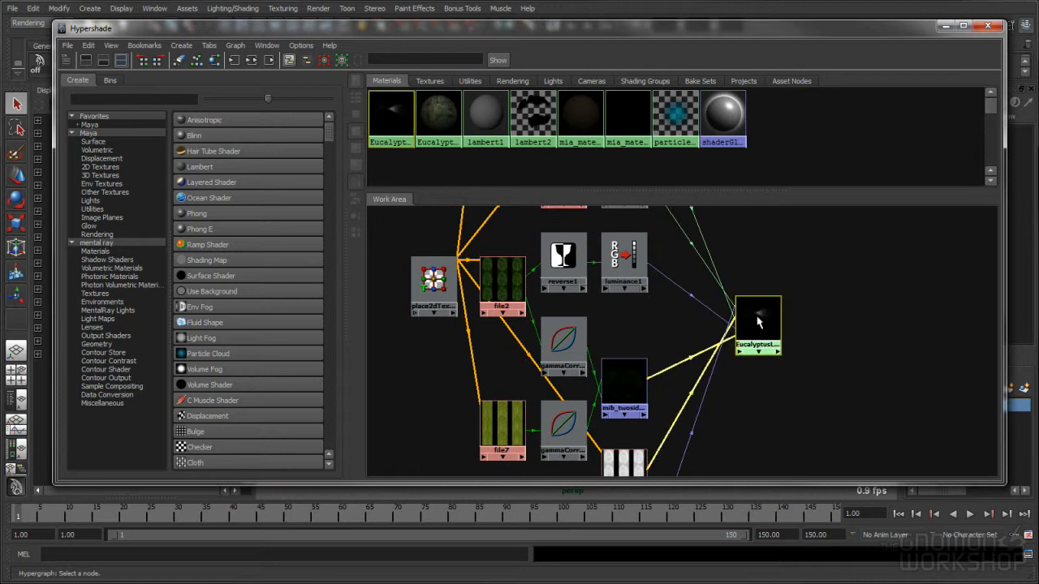
pyautogui.scroll(-2, 728, 341)
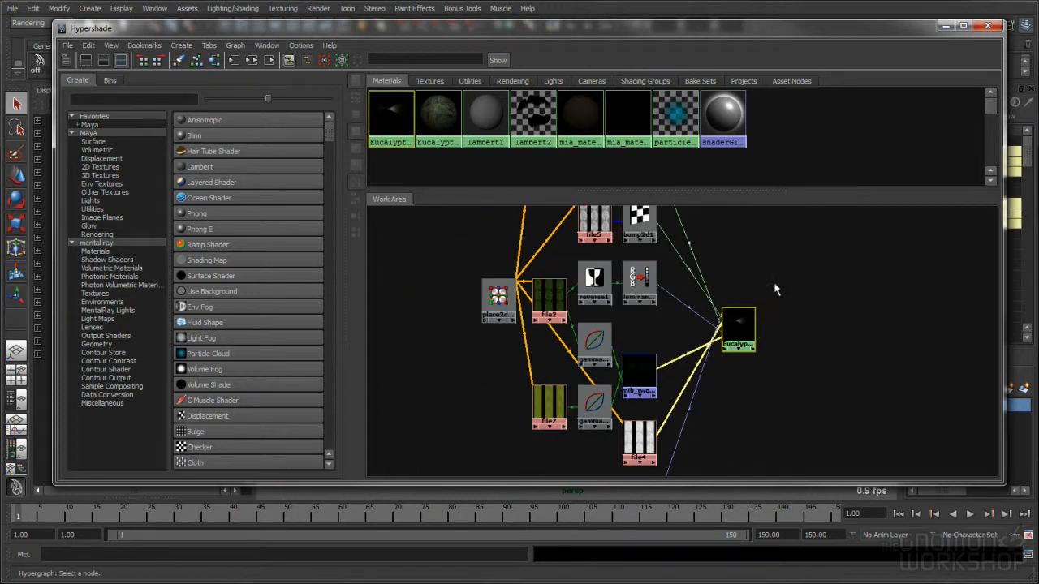
pyautogui.keyDown('alt'); pyautogui.moveTo(774, 284); pyautogui.dragTo(774, 254, button='middle'); pyautogui.keyUp('alt')
pyautogui.keyDown('alt'); pyautogui.moveTo(773, 254); pyautogui.dragTo(840, 291, button='right'); pyautogui.keyUp('alt')
pyautogui.moveTo(758, 286); pyautogui.dragTo(775, 298)
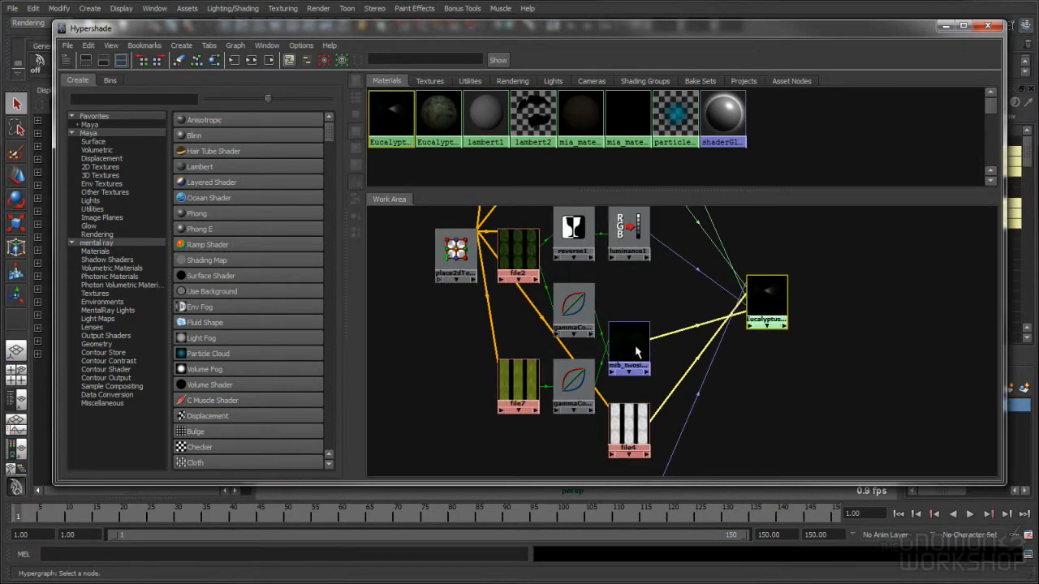
pyautogui.moveTo(640, 353); pyautogui.dragTo(670, 331)
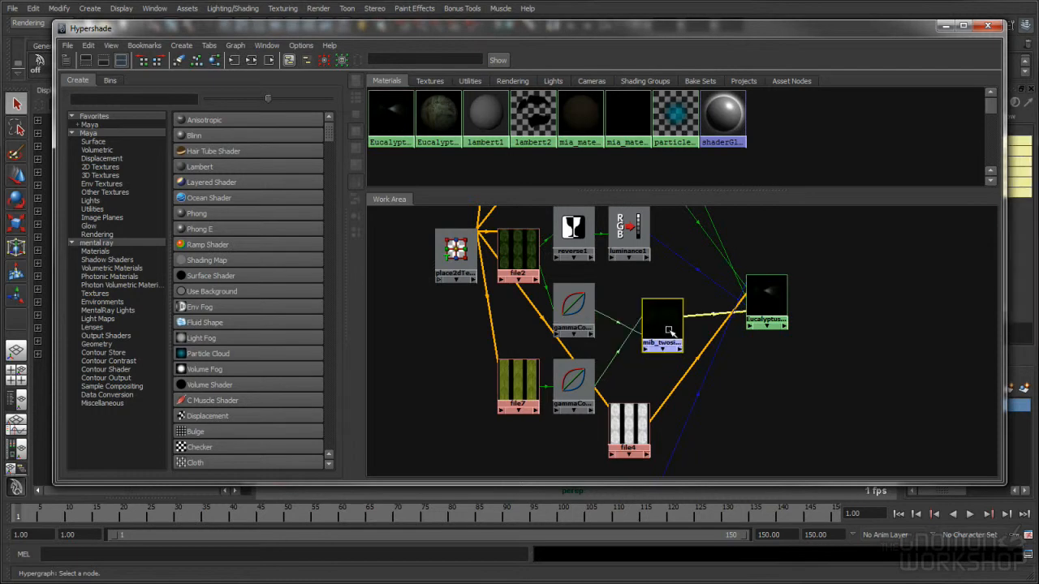
pyautogui.click(522, 245)
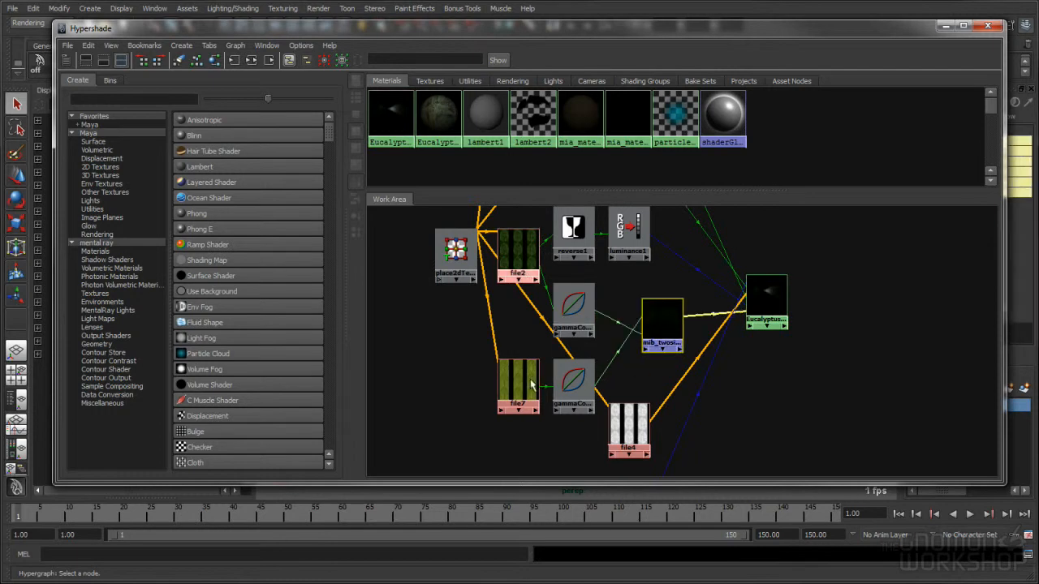
# - Examine the connections around the leaves material and the file2 and reverse1 nodes up close, and close the Hypershade
pyautogui.keyDown('alt'); pyautogui.moveTo(796, 381); pyautogui.dragTo(703, 365, button='right'); pyautogui.keyUp('alt')
pyautogui.keyDown('alt'); pyautogui.moveTo(797, 316); pyautogui.dragTo(784, 336, button='middle'); pyautogui.keyUp('alt')
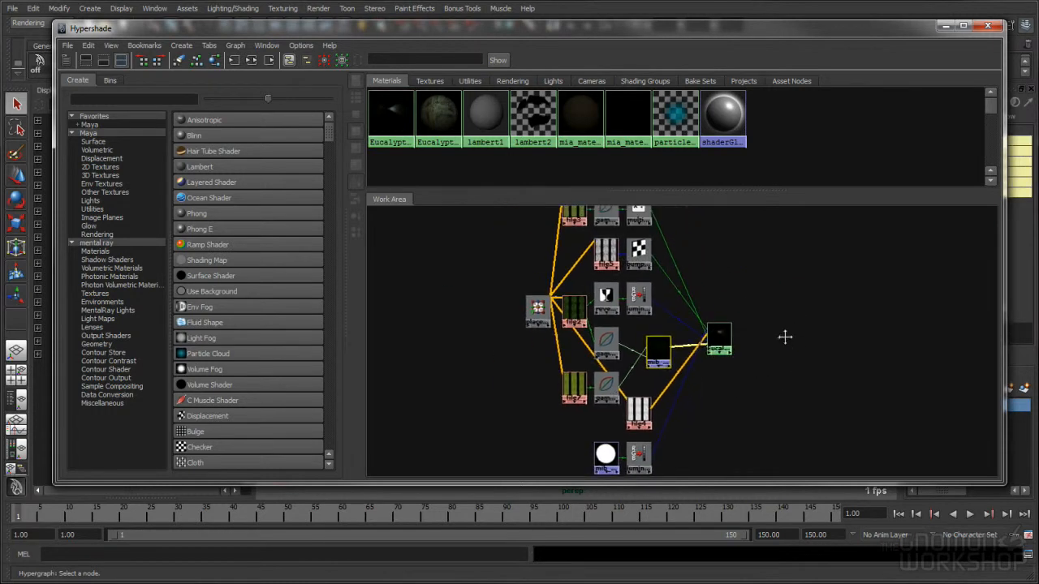
pyautogui.keyDown('alt'); pyautogui.moveTo(785, 336); pyautogui.dragTo(965, 347, button='right'); pyautogui.keyUp('alt')
pyautogui.keyDown('alt'); pyautogui.moveTo(398, 305); pyautogui.dragTo(573, 296, button='right'); pyautogui.keyUp('alt')
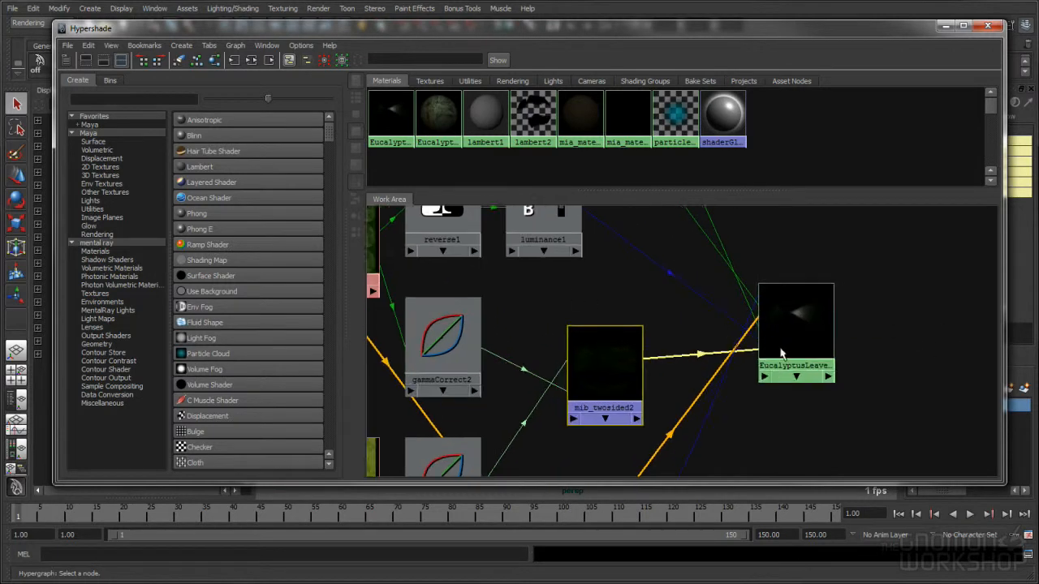
pyautogui.keyDown('alt'); pyautogui.moveTo(430, 255); pyautogui.dragTo(673, 329, button='middle'); pyautogui.keyUp('alt')
pyautogui.keyDown('alt'); pyautogui.moveTo(582, 332); pyautogui.dragTo(777, 345, button='right'); pyautogui.keyUp('alt')
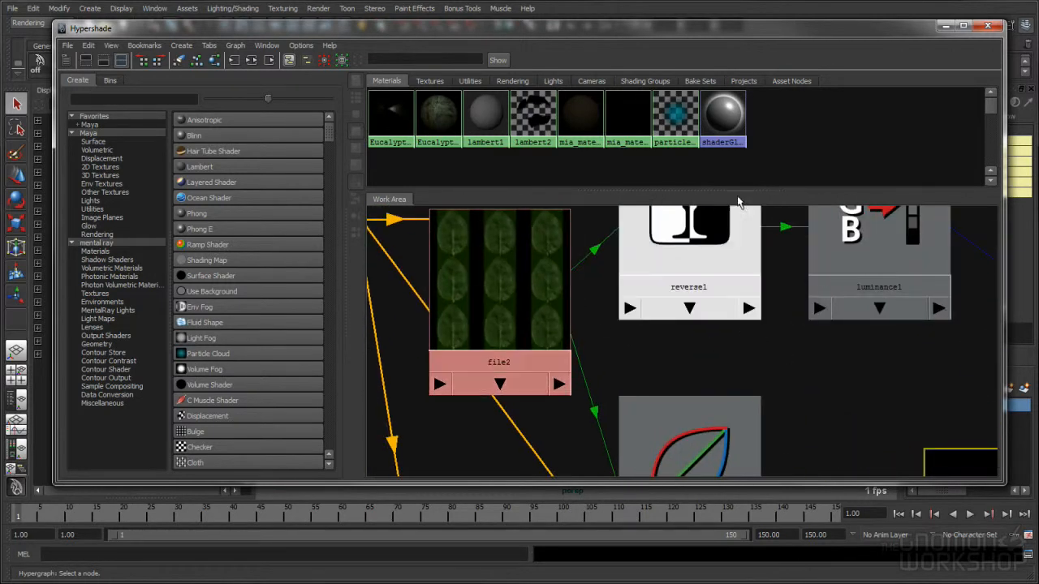
pyautogui.click(987, 26)
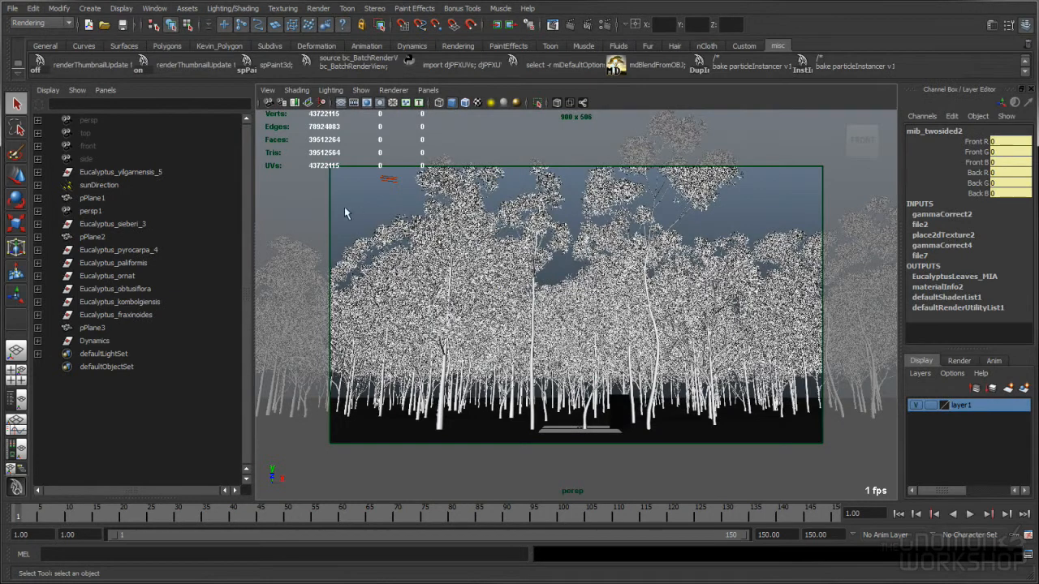
# - Select the Leaf01 mesh of Eucalyptus_yilgarnensis_5 and inspect its leaf geometry up close through the persp1 camera
pyautogui.click(38, 173)
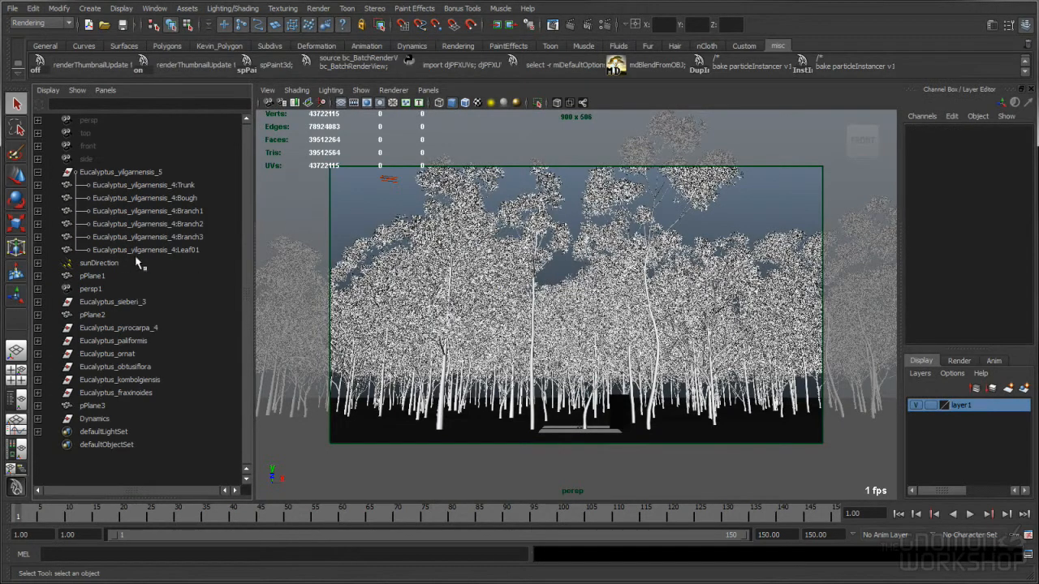
pyautogui.click(169, 252)
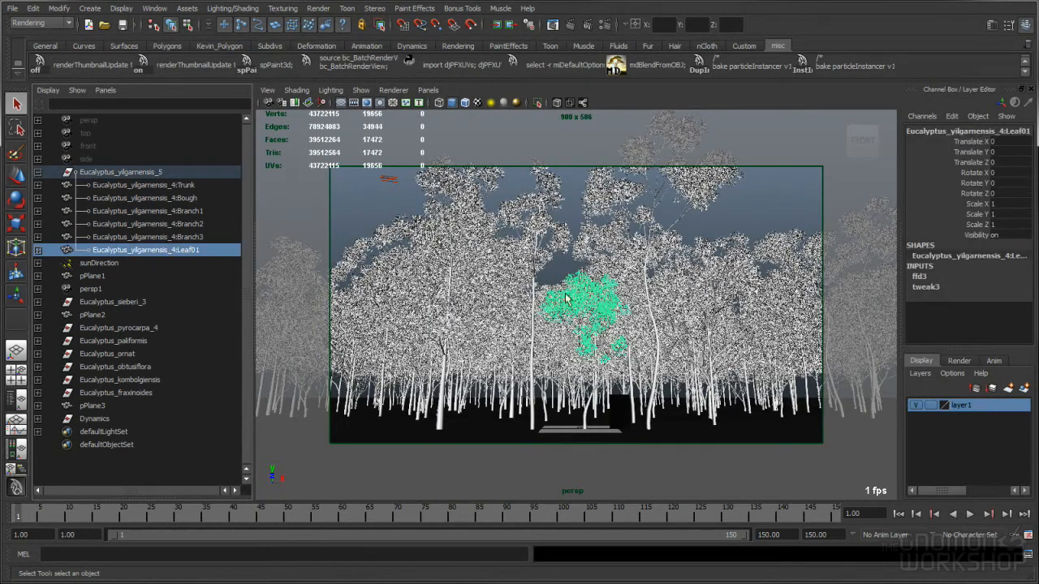
pyautogui.click(428, 90)
pyautogui.moveTo(471, 102)
pyautogui.click(541, 118)
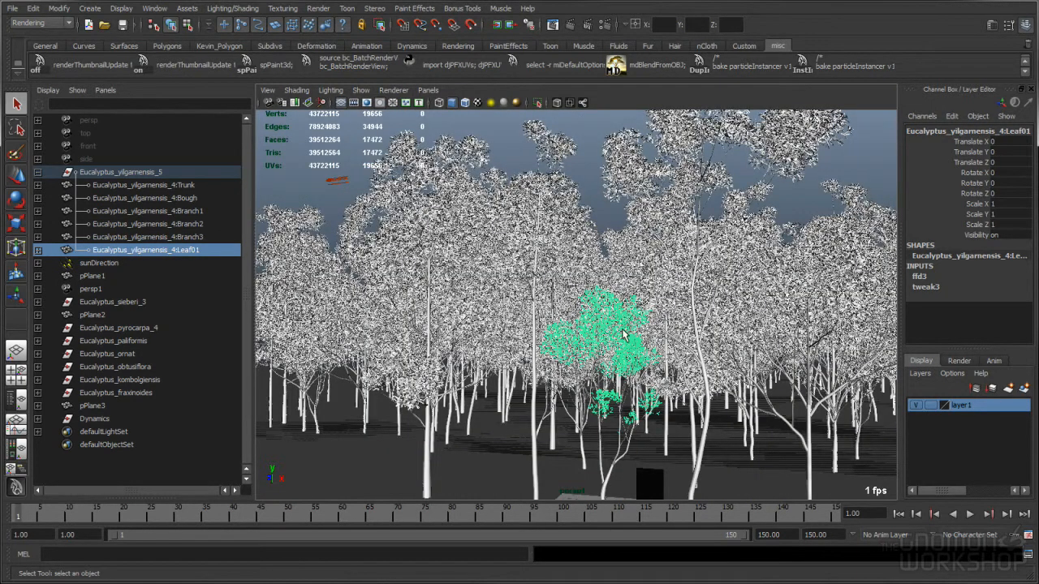
pyautogui.scroll(3, 623, 329)
pyautogui.keyDown('alt'); pyautogui.moveTo(542, 315); pyautogui.dragTo(704, 323, button='right'); pyautogui.keyUp('alt')
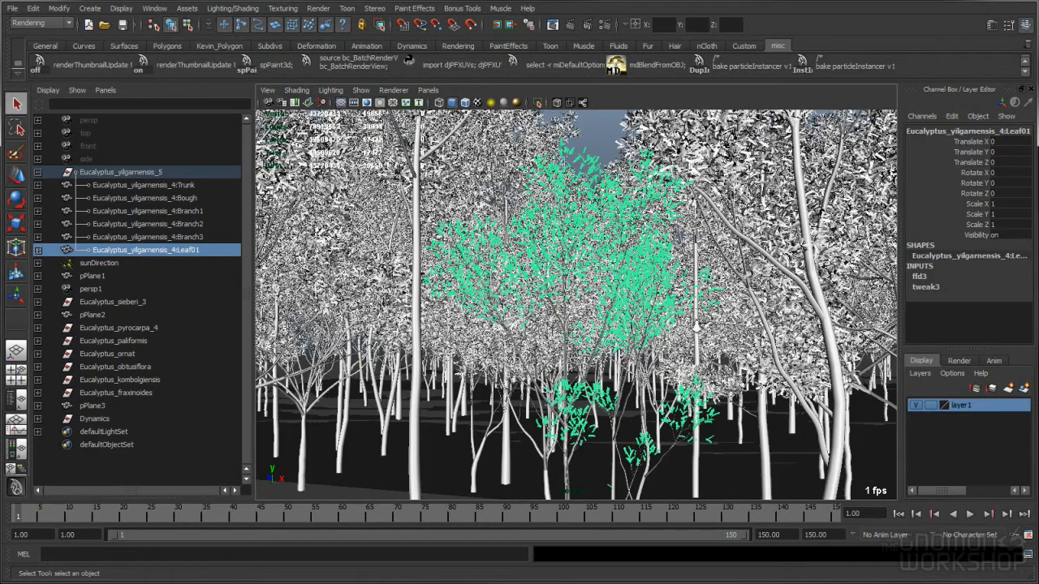
pyautogui.keyDown('alt'); pyautogui.moveTo(617, 215); pyautogui.dragTo(584, 323); pyautogui.keyUp('alt')
pyautogui.keyDown('alt'); pyautogui.moveTo(545, 294); pyautogui.dragTo(705, 297); pyautogui.keyUp('alt')
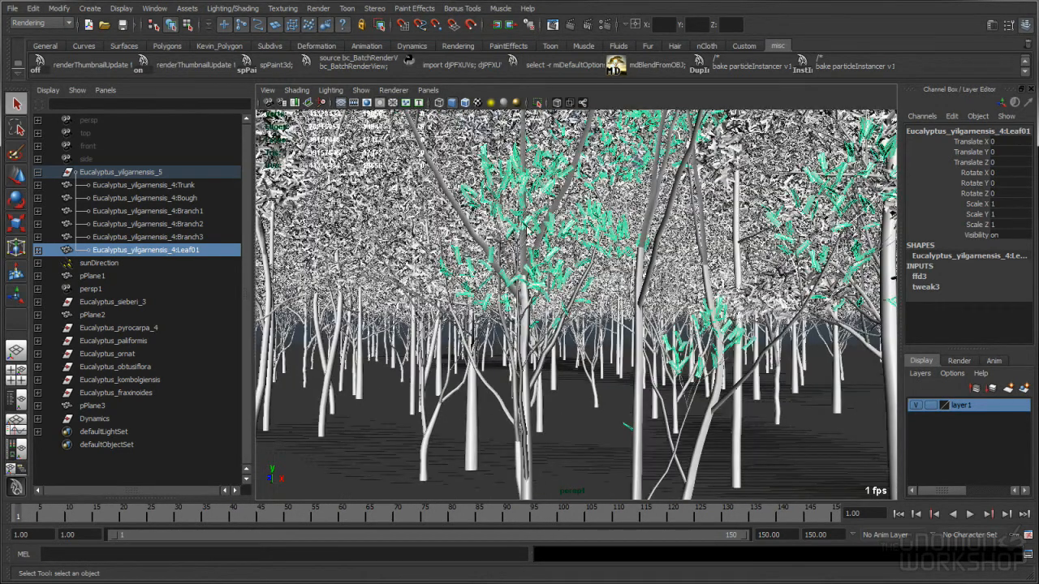
pyautogui.keyDown('alt'); pyautogui.moveTo(531, 232); pyautogui.dragTo(641, 229, button='right'); pyautogui.keyUp('alt')
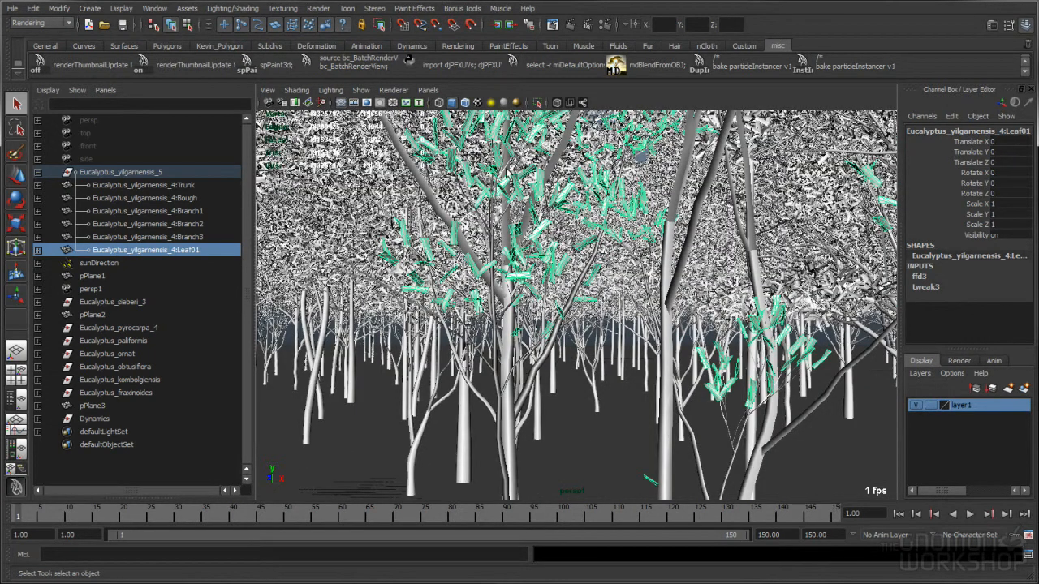
# - Return to the persp camera view, clear the selection and collapse the Eucalyptus_yilgarnensis_5 group
pyautogui.click(427, 92)
pyautogui.moveTo(447, 103)
pyautogui.click(534, 104)
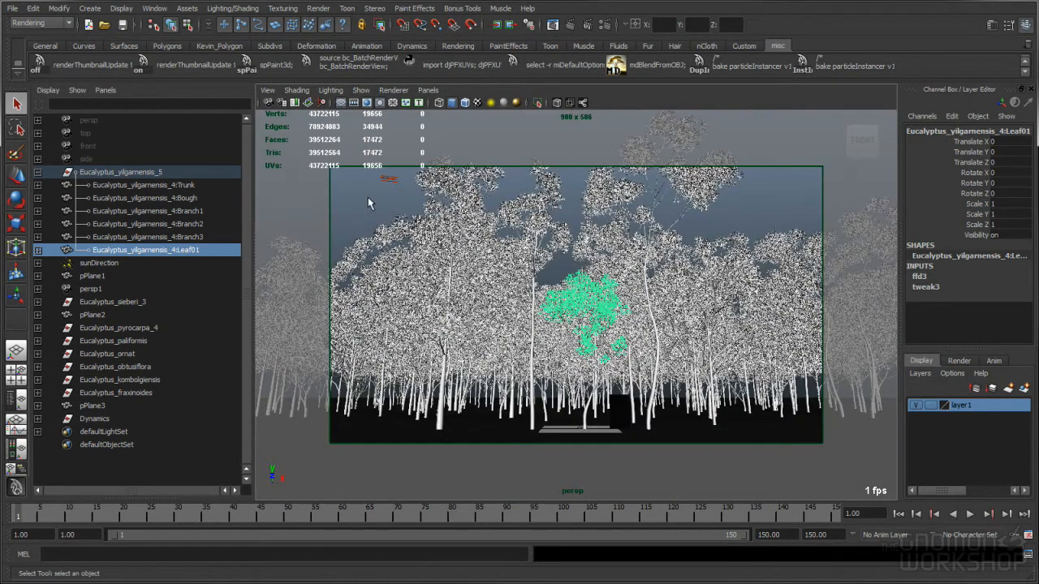
pyautogui.click(367, 198)
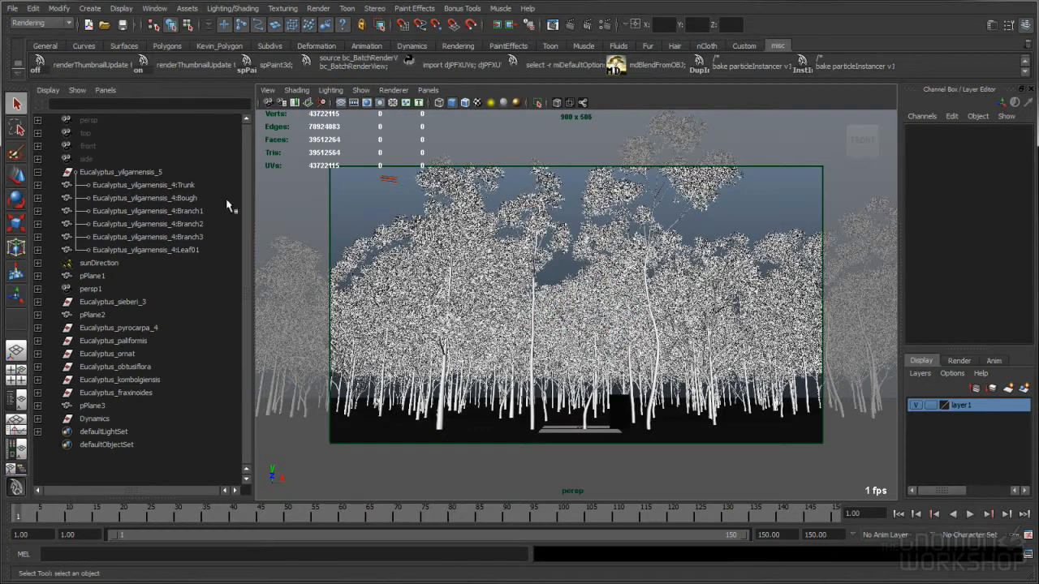
pyautogui.click(40, 173)
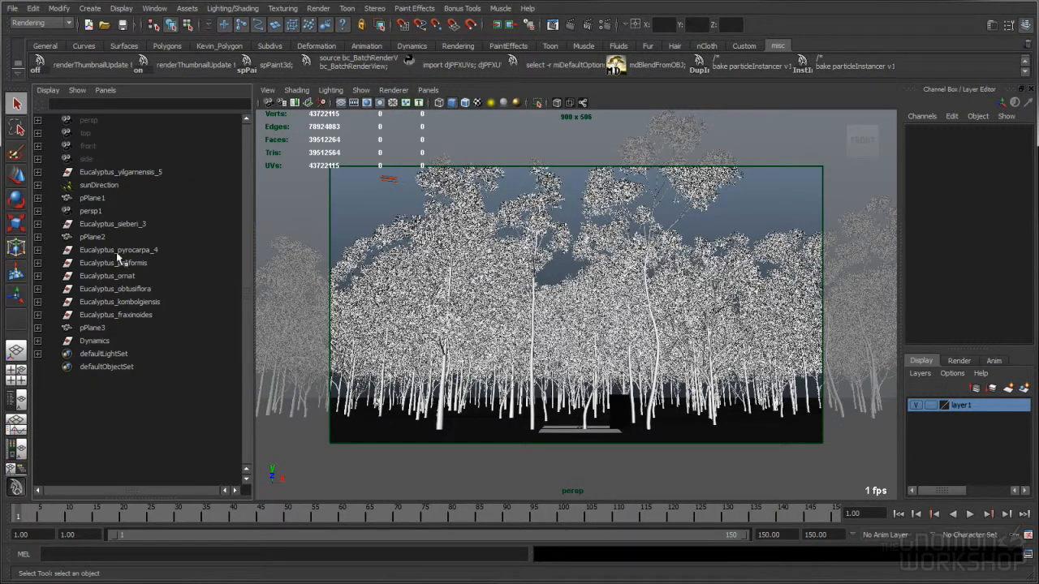
# - Hide instancer1 in the Dynamics group by turning its visibility off, and collapse the group
pyautogui.click(126, 342)
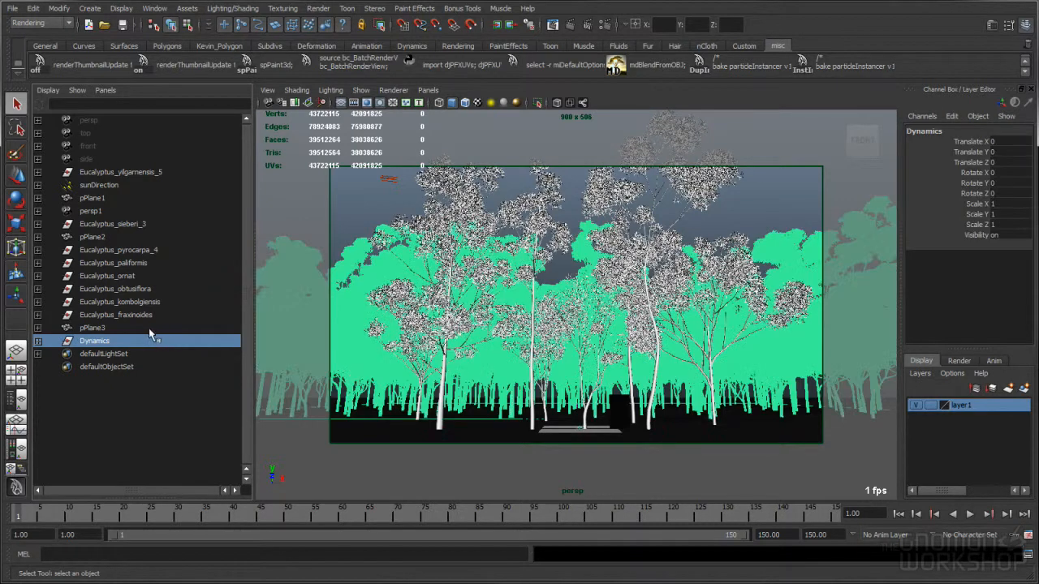
pyautogui.click(38, 341)
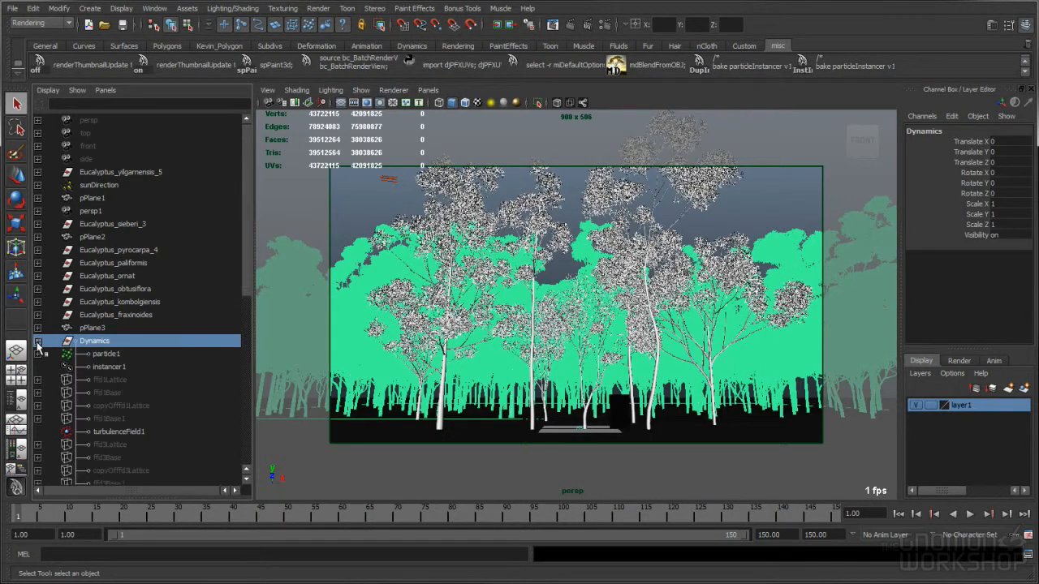
pyautogui.click(113, 368)
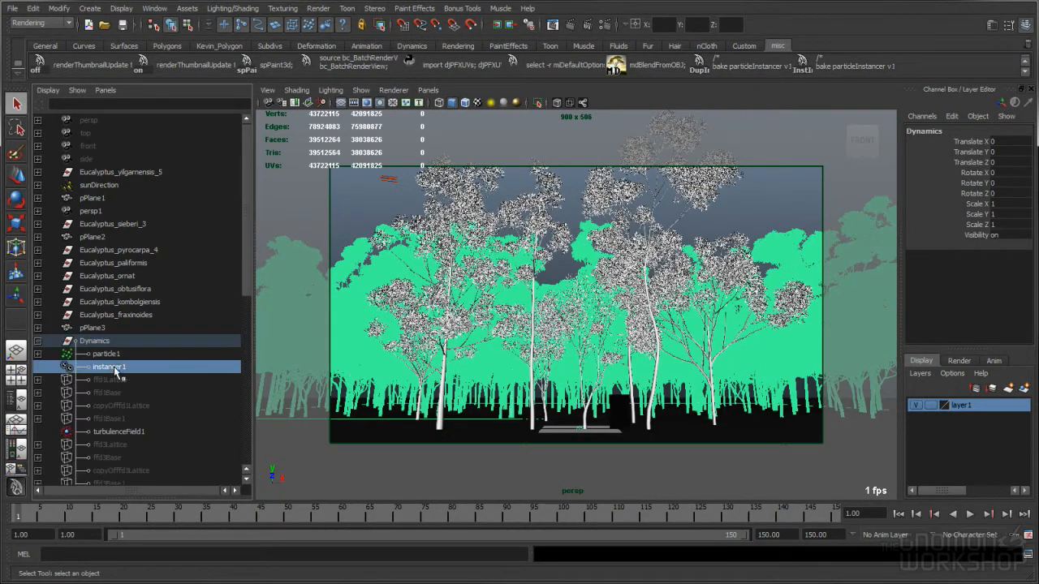
pyautogui.doubleClick(1003, 234)
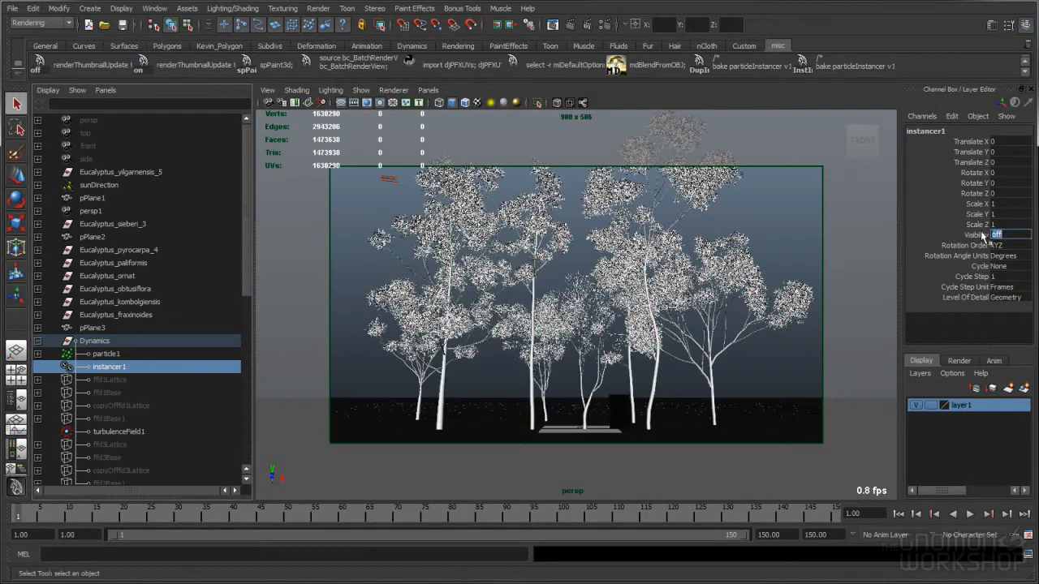
pyautogui.click(39, 341)
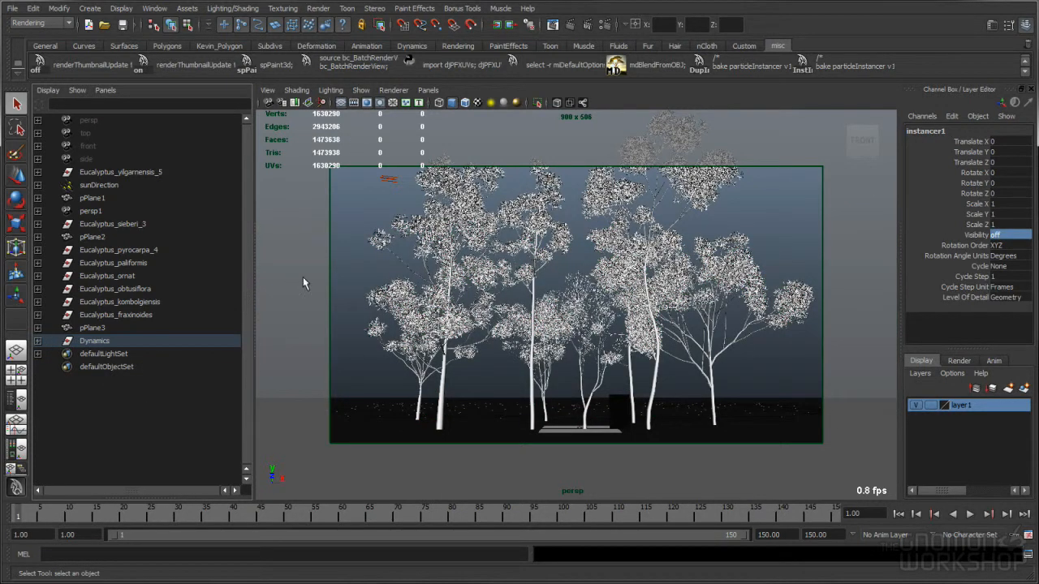
pyautogui.click(369, 259)
# - Select the yilgarnensis, sieberi, pyrocarpa, paliformis and ornat eucalyptus groups one after another to identify each tree, and clear the selection
pyautogui.click(132, 173)
pyautogui.click(134, 224)
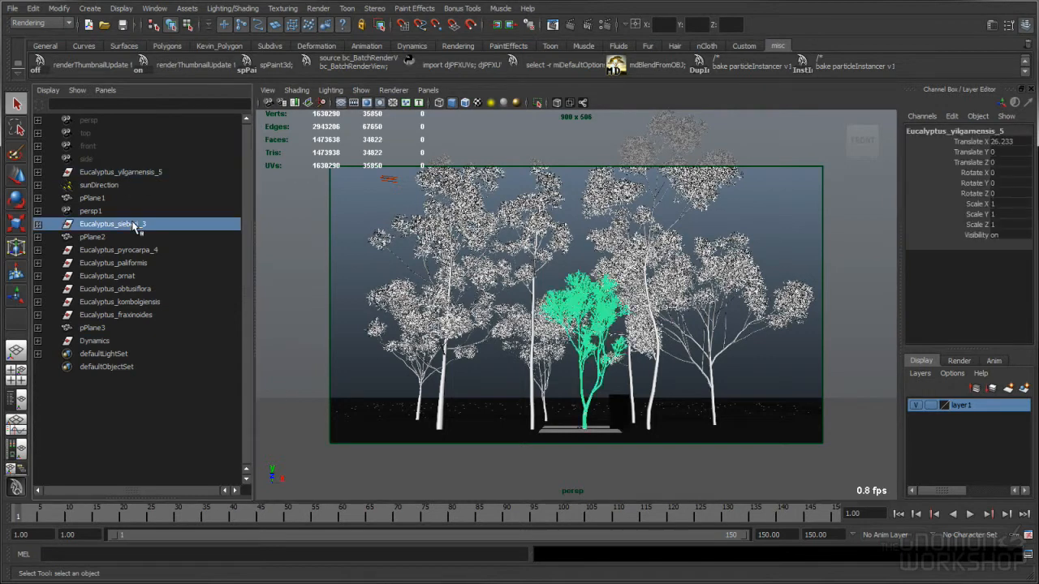
pyautogui.click(152, 252)
pyautogui.click(151, 264)
pyautogui.click(154, 278)
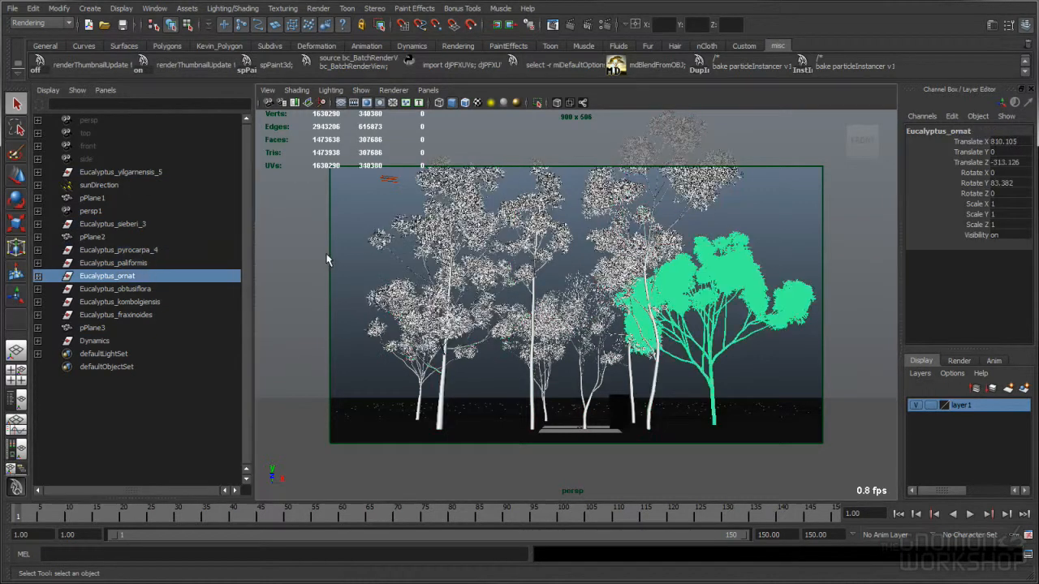
pyautogui.click(328, 256)
# - Play the animation to check the tree movement, stop it and return to frame 1
pyautogui.click(970, 514)
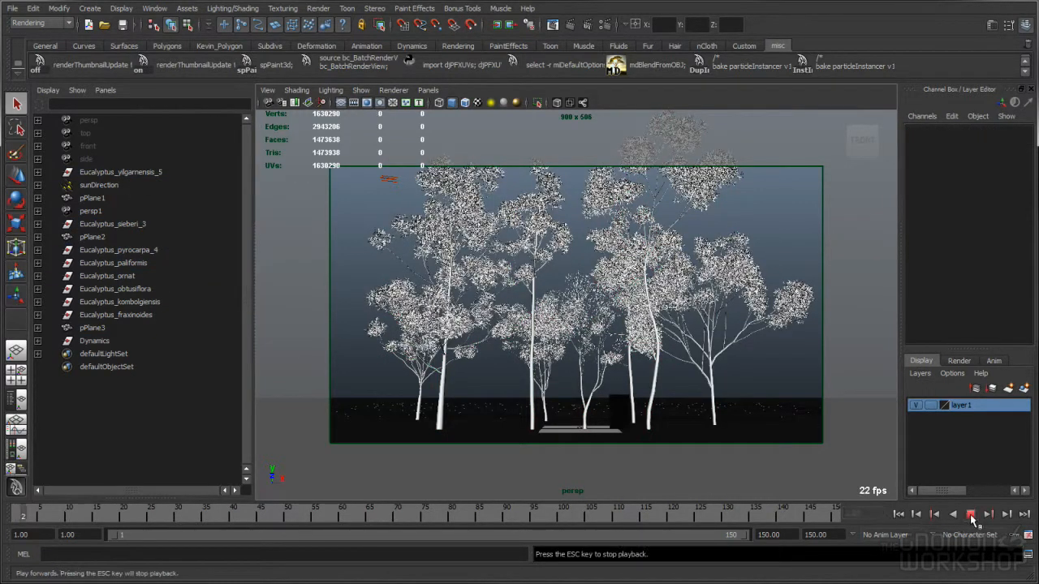
pyautogui.click(970, 514)
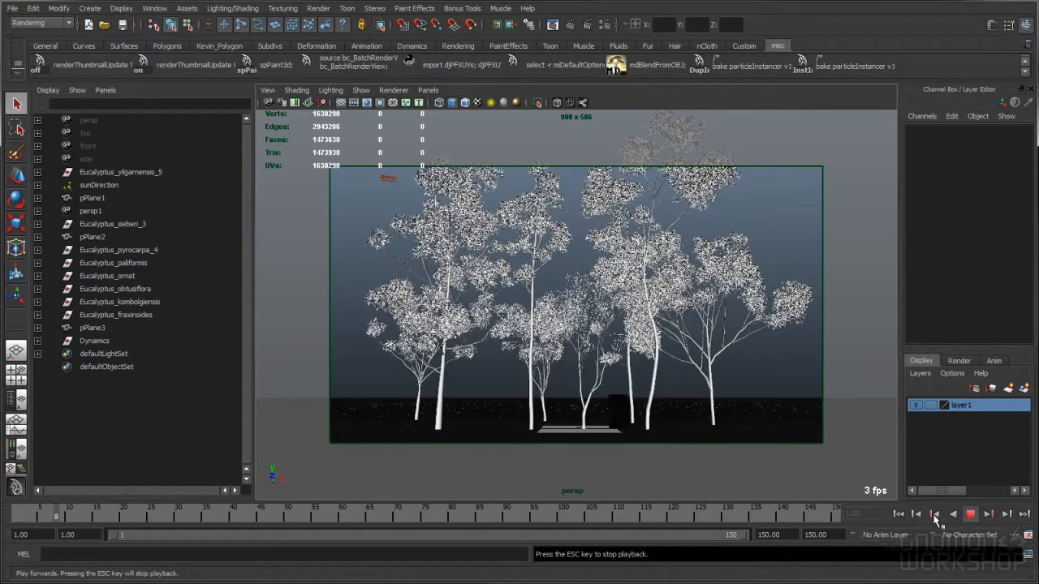
pyautogui.click(899, 514)
pyautogui.moveTo(203, 519); pyautogui.dragTo(18, 518)
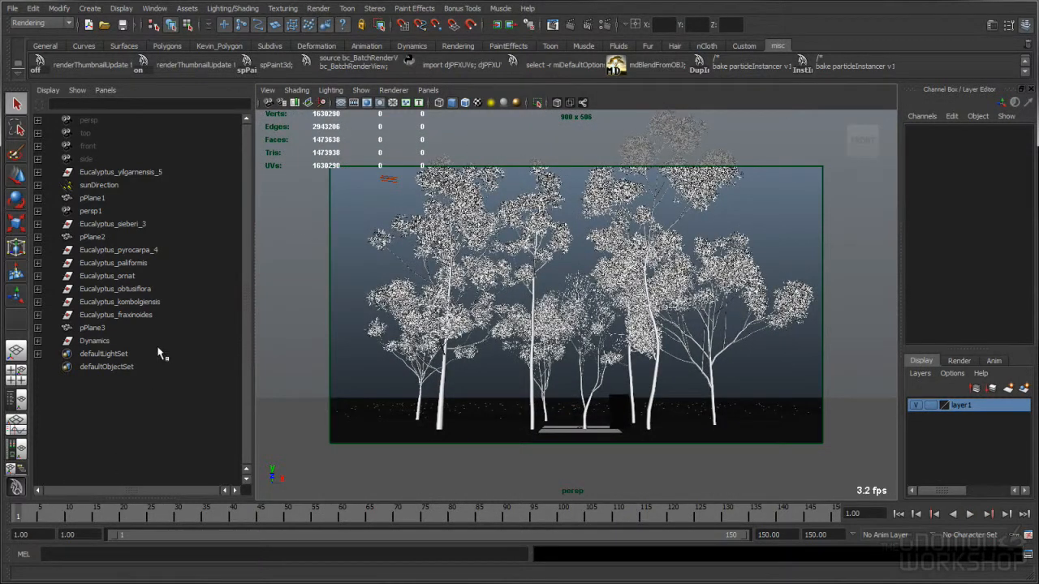
# - Delete the pPlane3 ground plane together with particle1 and instancer1 from the Dynamics group, and collapse the group
pyautogui.click(99, 342)
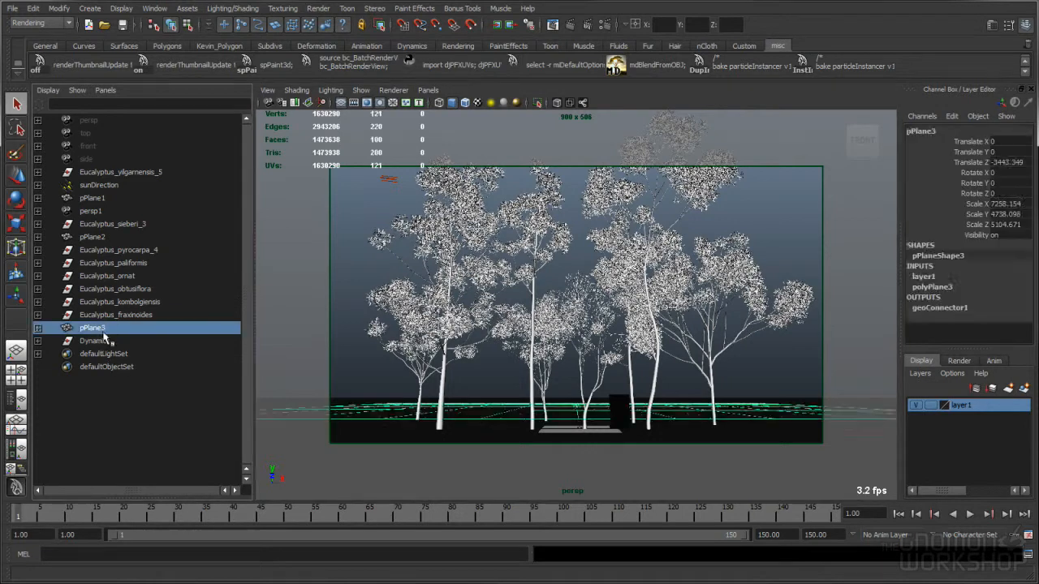
pyautogui.click(38, 340)
pyautogui.scroll(-3, 153, 324)
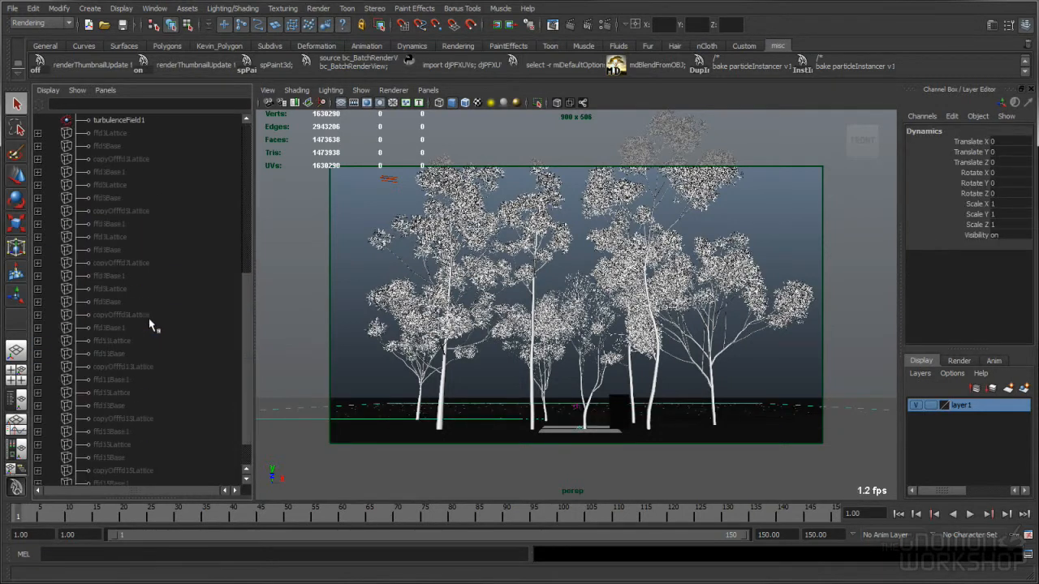
pyautogui.click(106, 250)
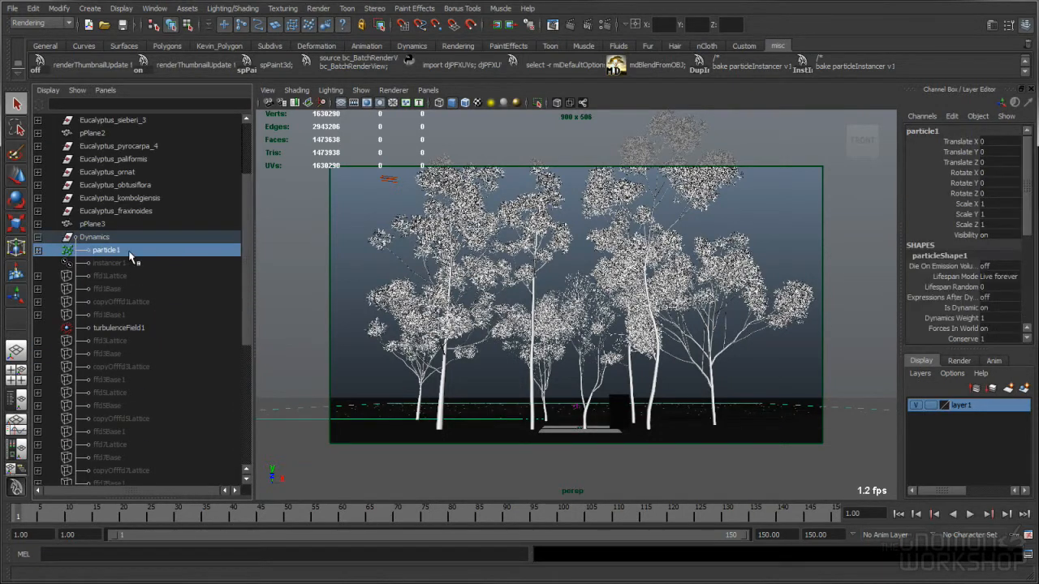
pyautogui.click(114, 237)
pyautogui.scroll(-1, 116, 236)
pyautogui.click(119, 237)
pyautogui.press('Delete')
pyautogui.click(123, 238)
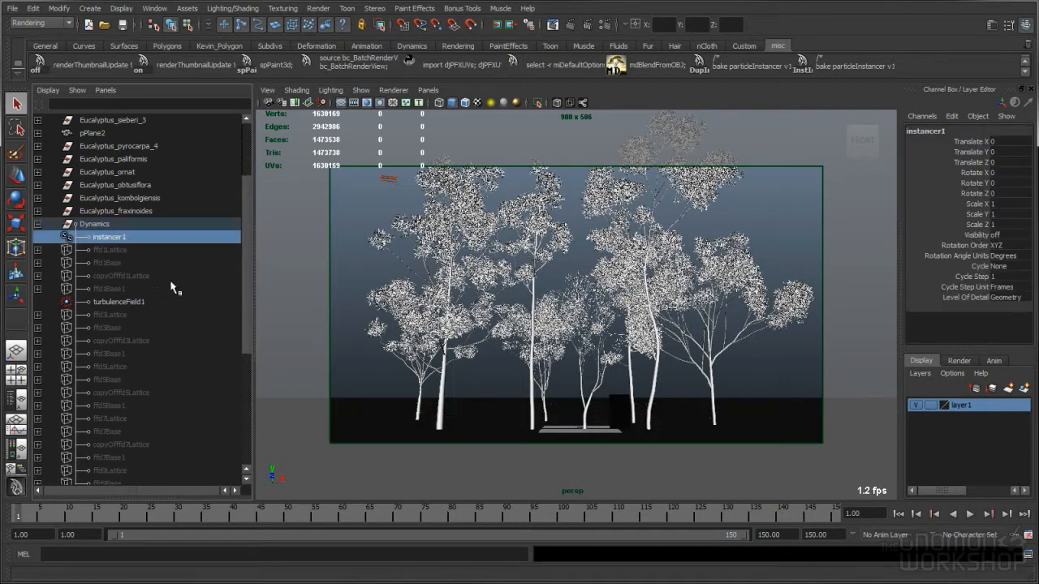
pyautogui.press('Delete')
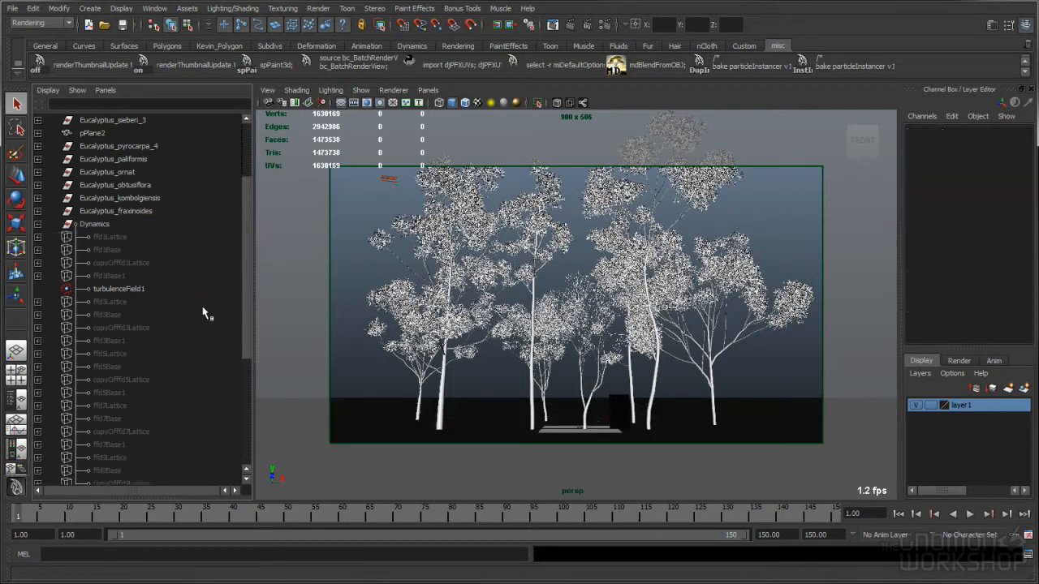
pyautogui.click(38, 224)
# - Select the yilgarnensis, sieberi, pyrocarpa and paliformis groups in turn to find the tree to keep in view
pyautogui.click(130, 172)
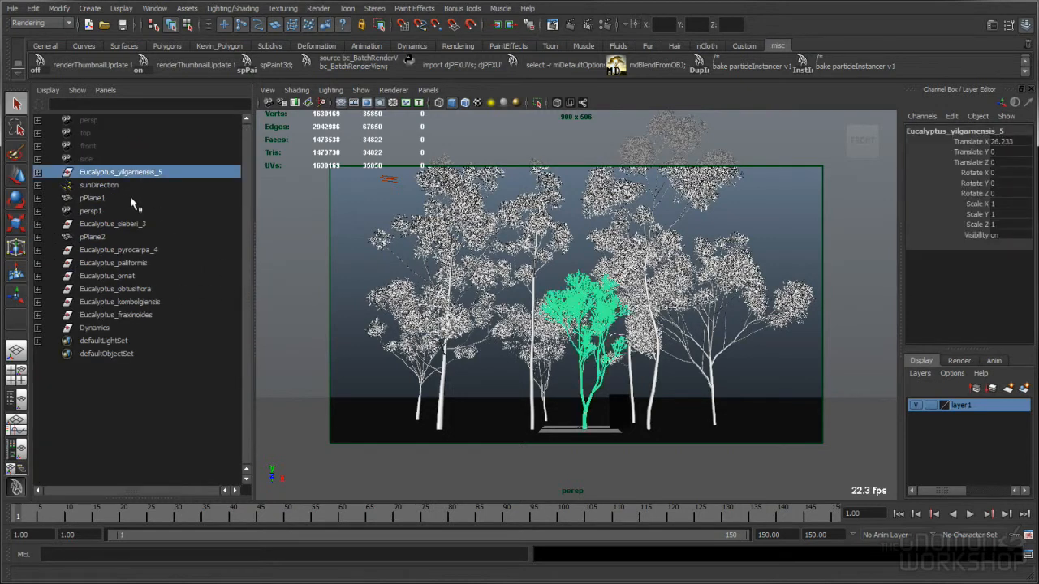
pyautogui.click(117, 224)
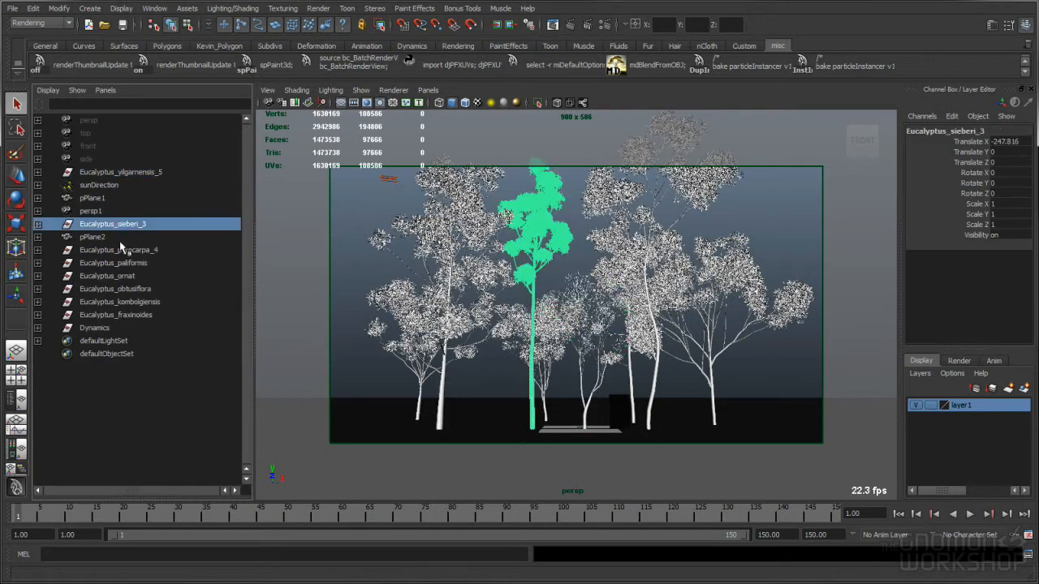
pyautogui.click(122, 249)
pyautogui.click(132, 264)
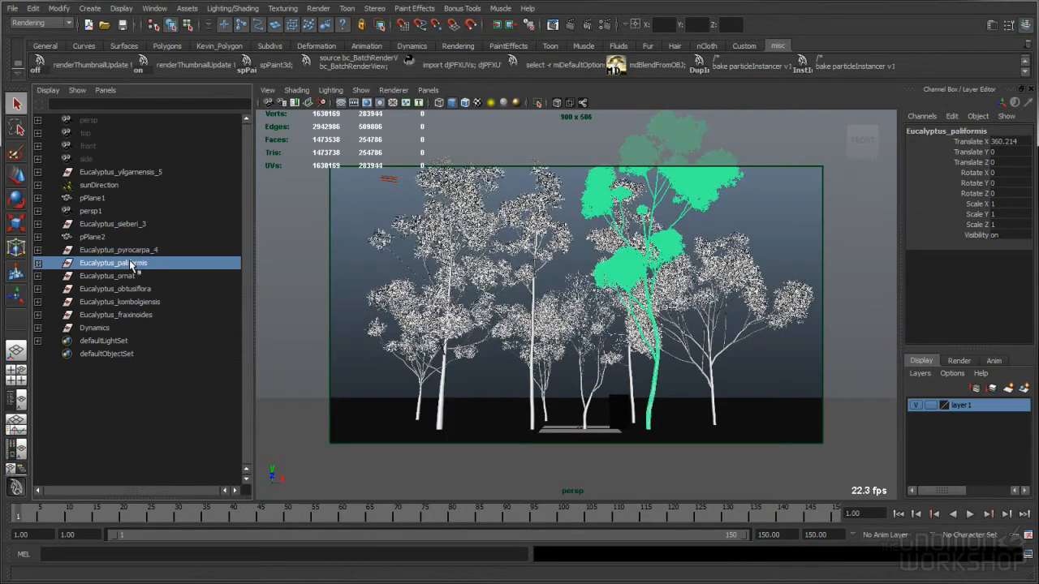
# - Hide every eucalyptus group except Eucalyptus_paliformis by setting their visibility to 0, and clear the selection
pyautogui.click(138, 175)
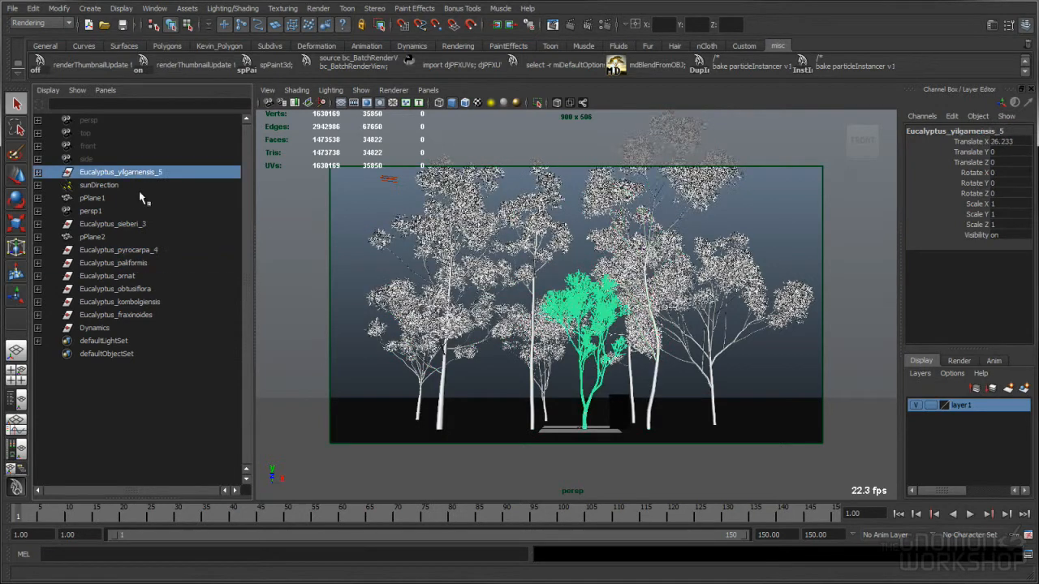
pyautogui.keyDown('ctrl'); pyautogui.click(130, 225); pyautogui.keyUp('ctrl')
pyautogui.keyDown('ctrl'); pyautogui.click(136, 253); pyautogui.keyUp('ctrl')
pyautogui.keyDown('ctrl'); pyautogui.click(137, 277); pyautogui.keyUp('ctrl')
pyautogui.keyDown('ctrl'); pyautogui.click(142, 289); pyautogui.keyUp('ctrl')
pyautogui.keyDown('ctrl'); pyautogui.click(148, 301); pyautogui.keyUp('ctrl')
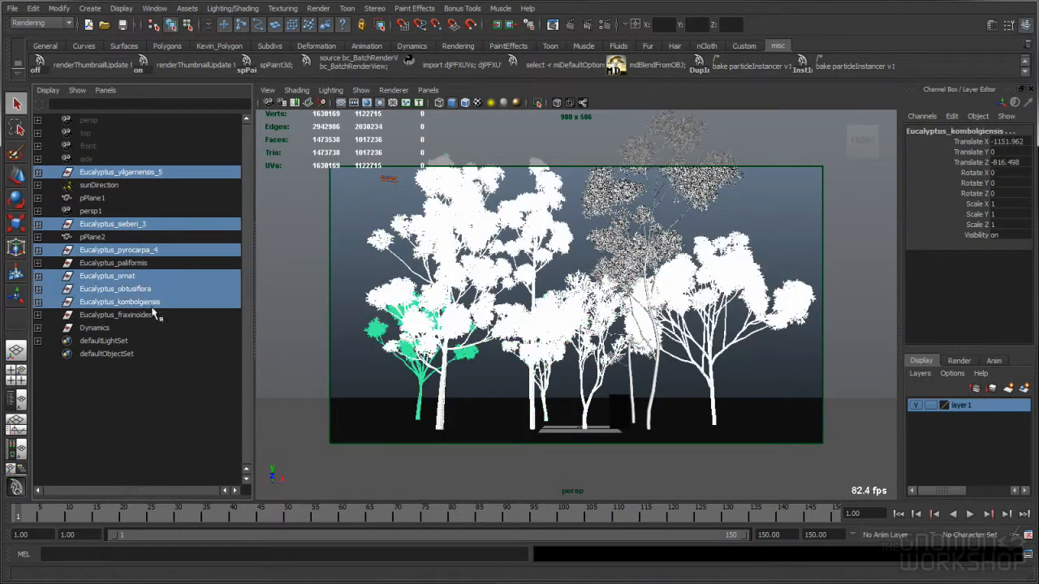
pyautogui.keyDown('ctrl'); pyautogui.click(161, 315); pyautogui.keyUp('ctrl')
pyautogui.doubleClick(1006, 234)
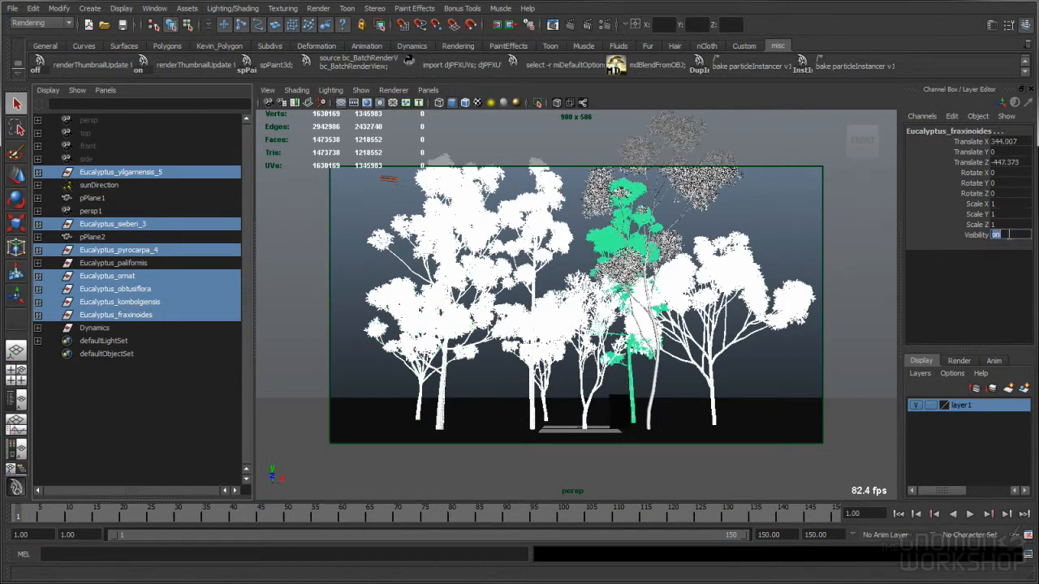
pyautogui.write('0')
pyautogui.press('Return')
pyautogui.click(724, 328)
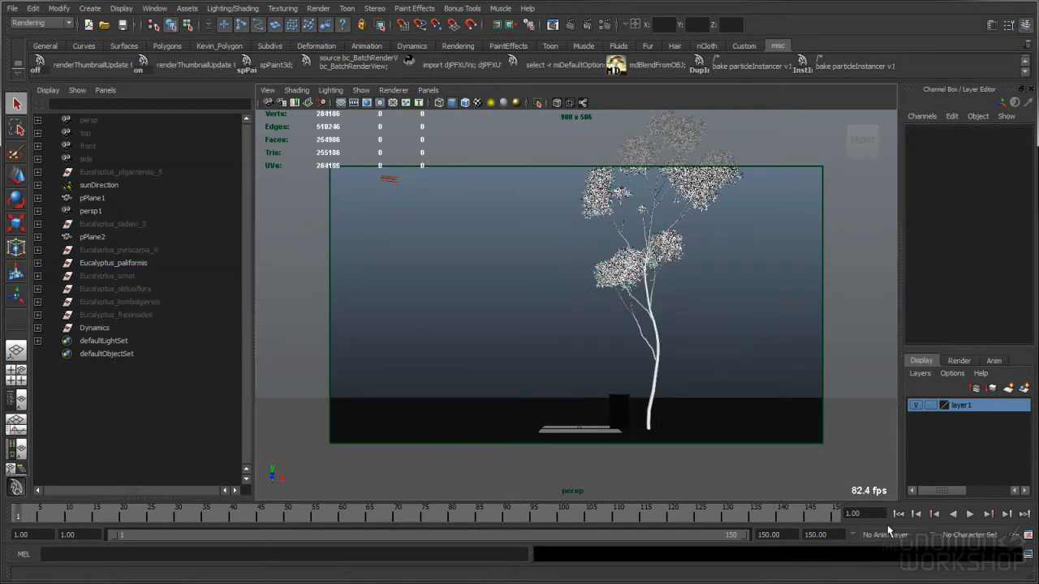
# - Play the animation briefly, stop it, and switch the viewport to the persp1 camera
pyautogui.click(970, 515)
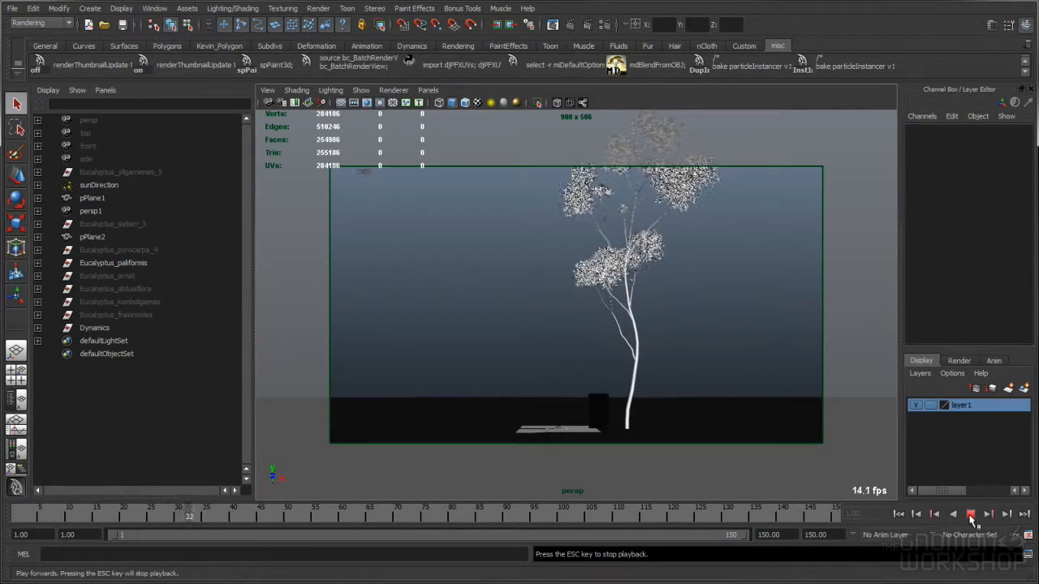
pyautogui.press('Escape')
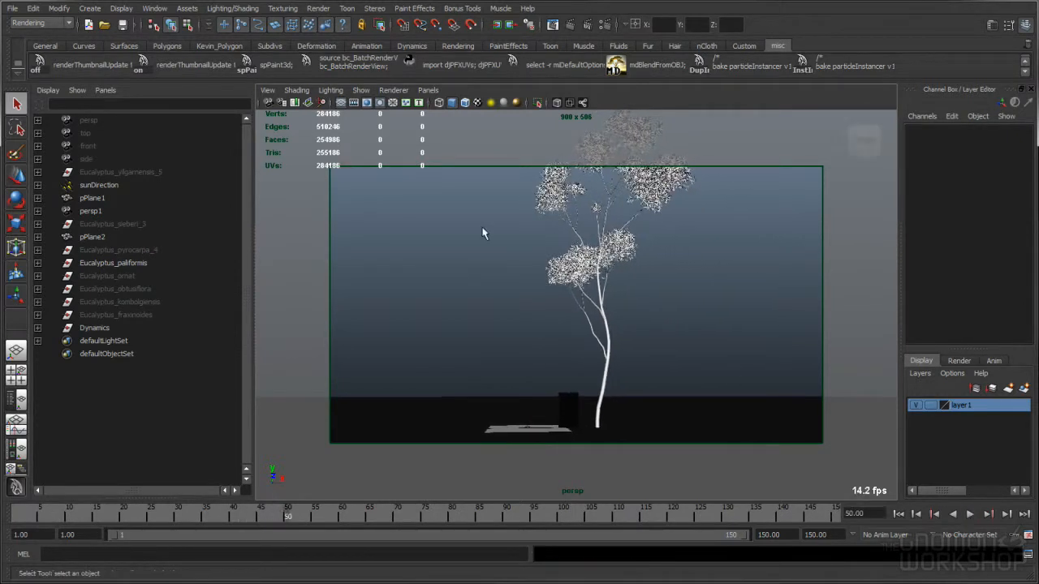
pyautogui.click(428, 90)
pyautogui.moveTo(443, 103)
pyautogui.click(537, 113)
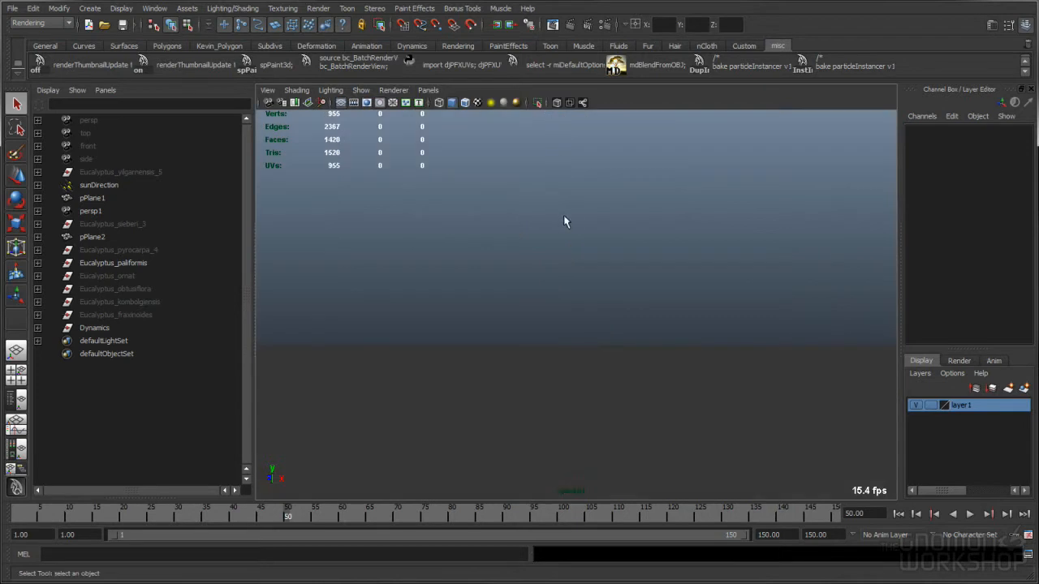
# - Frame Eucalyptus_paliformis closely in the viewport, clear the selection and return to frame 1
pyautogui.click(112, 264)
pyautogui.press('f')
pyautogui.keyDown('alt'); pyautogui.moveTo(531, 317); pyautogui.dragTo(604, 316); pyautogui.keyUp('alt')
pyautogui.click(621, 317)
pyautogui.keyDown('alt'); pyautogui.moveTo(621, 333); pyautogui.dragTo(610, 370, button='middle'); pyautogui.keyUp('alt')
pyautogui.keyDown('alt'); pyautogui.moveTo(690, 383); pyautogui.dragTo(814, 394, button='right'); pyautogui.keyUp('alt')
pyautogui.keyDown('alt'); pyautogui.moveTo(705, 390); pyautogui.dragTo(707, 389); pyautogui.keyUp('alt')
pyautogui.keyDown('alt'); pyautogui.moveTo(690, 380); pyautogui.dragTo(686, 367, button='middle'); pyautogui.keyUp('alt')
pyautogui.keyDown('alt'); pyautogui.moveTo(687, 367); pyautogui.dragTo(711, 369, button='right'); pyautogui.keyUp('alt')
pyautogui.click(900, 514)
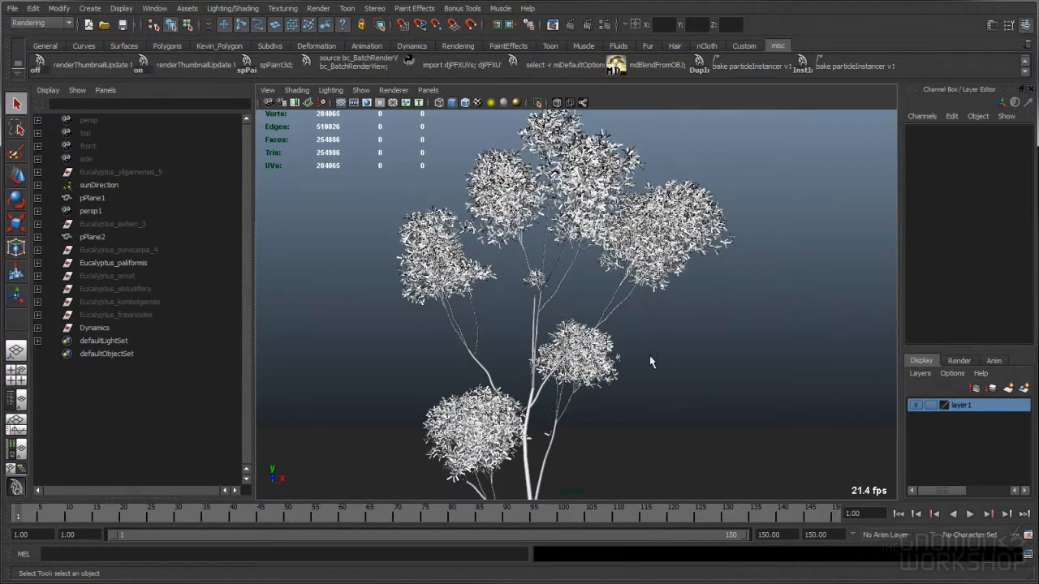
# - Play the animation to examine the leaf movement up close, and stop the playback
pyautogui.hotkey('alt', 'v')
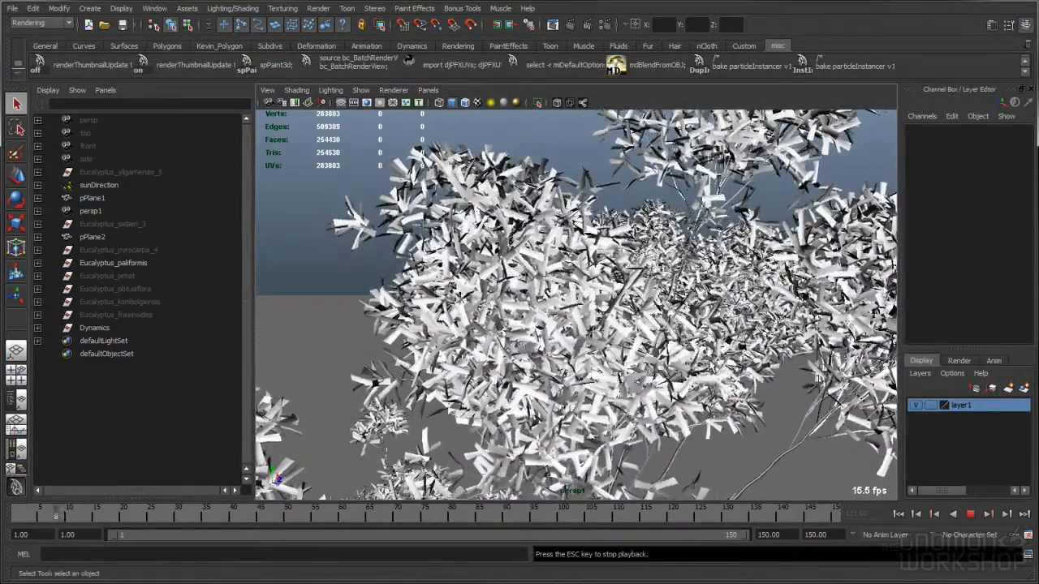
pyautogui.keyDown('alt'); pyautogui.moveTo(718, 365); pyautogui.dragTo(835, 374, button='right'); pyautogui.keyUp('alt')
pyautogui.hotkey('alt', 'v')
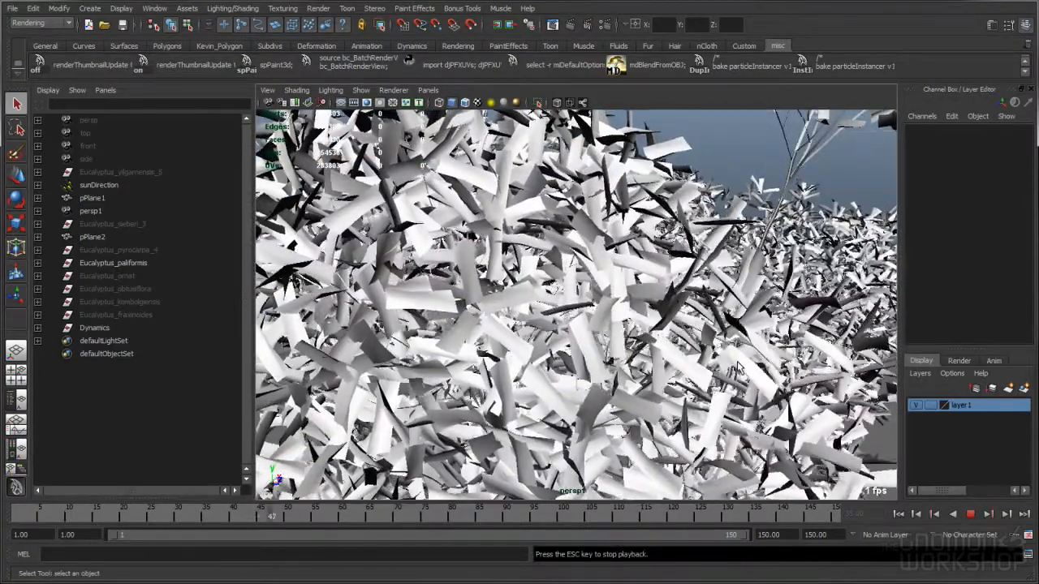
pyautogui.keyDown('alt'); pyautogui.moveTo(739, 366); pyautogui.dragTo(454, 379, button='right'); pyautogui.keyUp('alt')
pyautogui.press('Escape')
# - Play the animation with the whole tree in view to examine its overall movement, stop it and return to frame 1
pyautogui.keyDown('alt'); pyautogui.moveTo(454, 378); pyautogui.dragTo(438, 387); pyautogui.keyUp('alt')
pyautogui.keyDown('alt'); pyautogui.moveTo(437, 387); pyautogui.dragTo(390, 382, button='right'); pyautogui.keyUp('alt')
pyautogui.keyDown('alt'); pyautogui.moveTo(389, 381); pyautogui.dragTo(392, 283, button='middle'); pyautogui.keyUp('alt')
pyautogui.keyDown('alt'); pyautogui.moveTo(463, 325); pyautogui.dragTo(348, 320, button='right'); pyautogui.keyUp('alt')
pyautogui.keyDown('alt'); pyautogui.moveTo(404, 362); pyautogui.dragTo(420, 355); pyautogui.keyUp('alt')
pyautogui.keyDown('alt'); pyautogui.moveTo(419, 354); pyautogui.dragTo(385, 355, button='right'); pyautogui.keyUp('alt')
pyautogui.hotkey('alt', 'v')
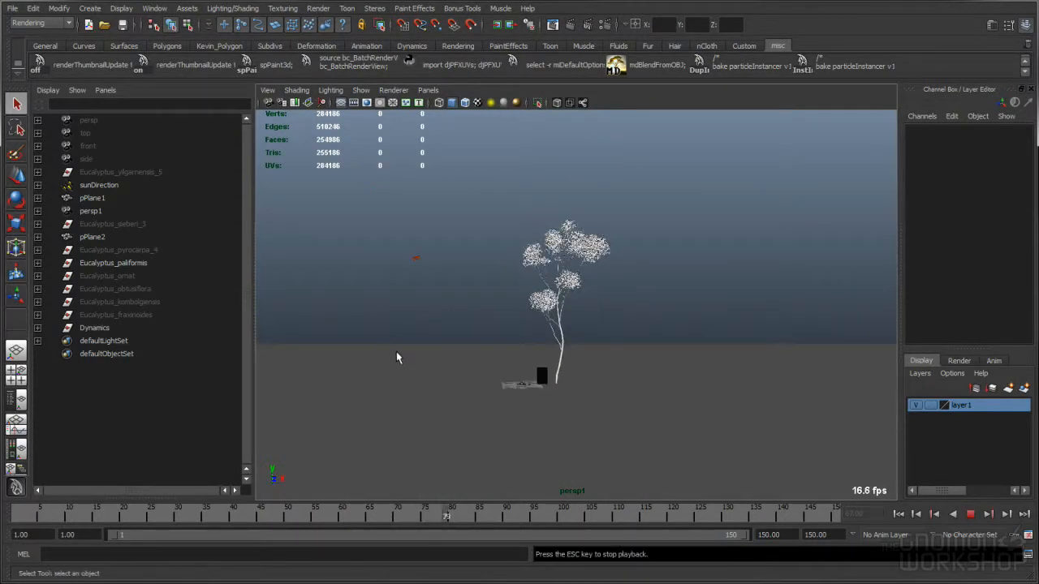
pyautogui.click(898, 514)
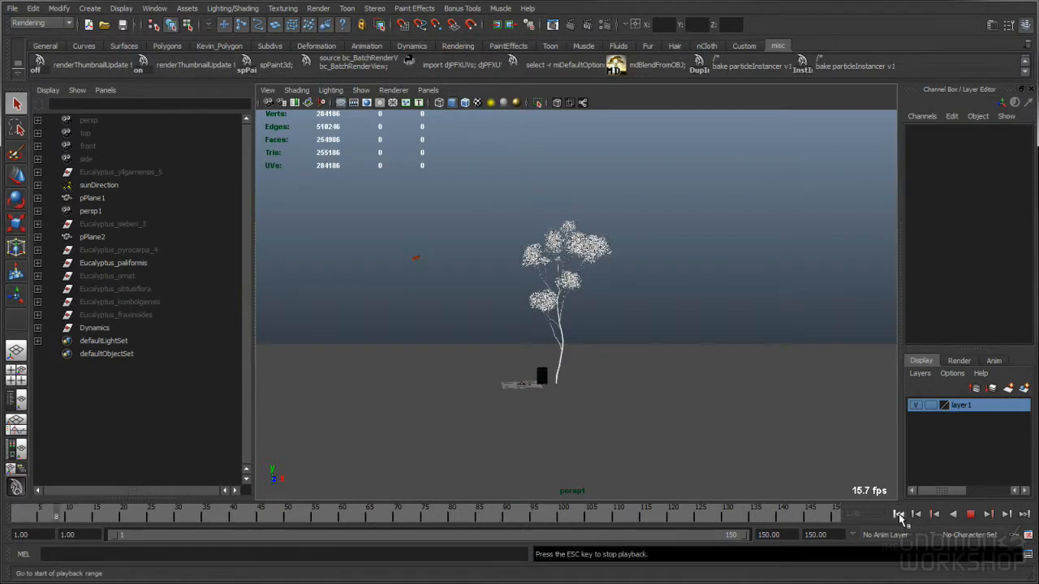
pyautogui.keyDown('alt'); pyautogui.moveTo(601, 371); pyautogui.dragTo(703, 444, button='right'); pyautogui.keyUp('alt')
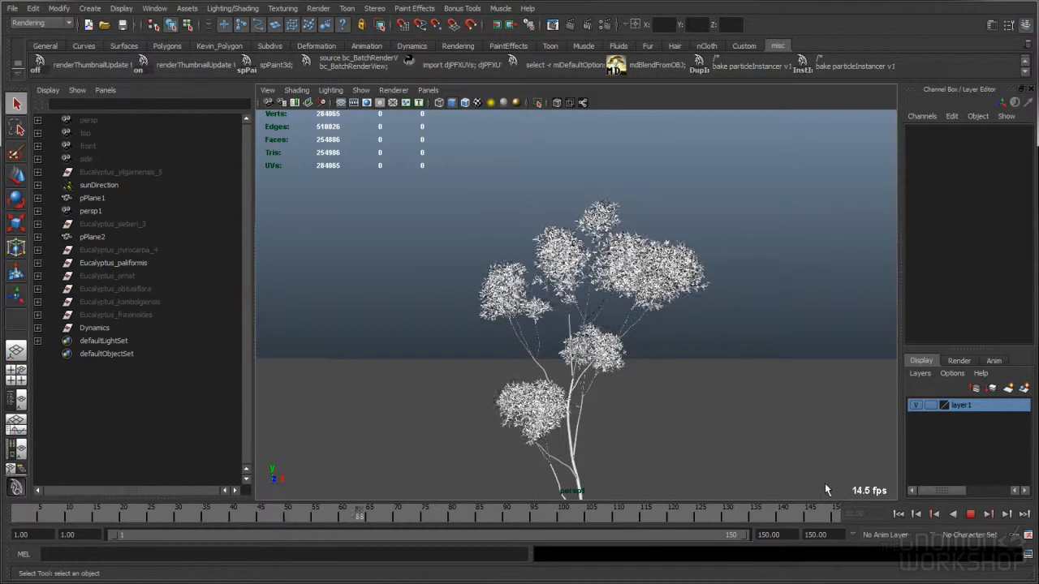
pyautogui.press('Escape')
pyautogui.click(898, 515)
# - Expand the Dynamics group to review its lattices and fields, collapse it and clear the selection
pyautogui.keyDown('alt'); pyautogui.moveTo(555, 311); pyautogui.dragTo(593, 297, button='right'); pyautogui.keyUp('alt')
pyautogui.keyDown('alt'); pyautogui.moveTo(594, 297); pyautogui.dragTo(588, 316, button='middle'); pyautogui.keyUp('alt')
pyautogui.moveTo(588, 316)
pyautogui.keyDown('alt'); pyautogui.mouseDown()
pyautogui.moveTo(608, 316)
pyautogui.moveTo(582, 302)
pyautogui.mouseUp(); pyautogui.keyUp('alt')
pyautogui.click(86, 329)
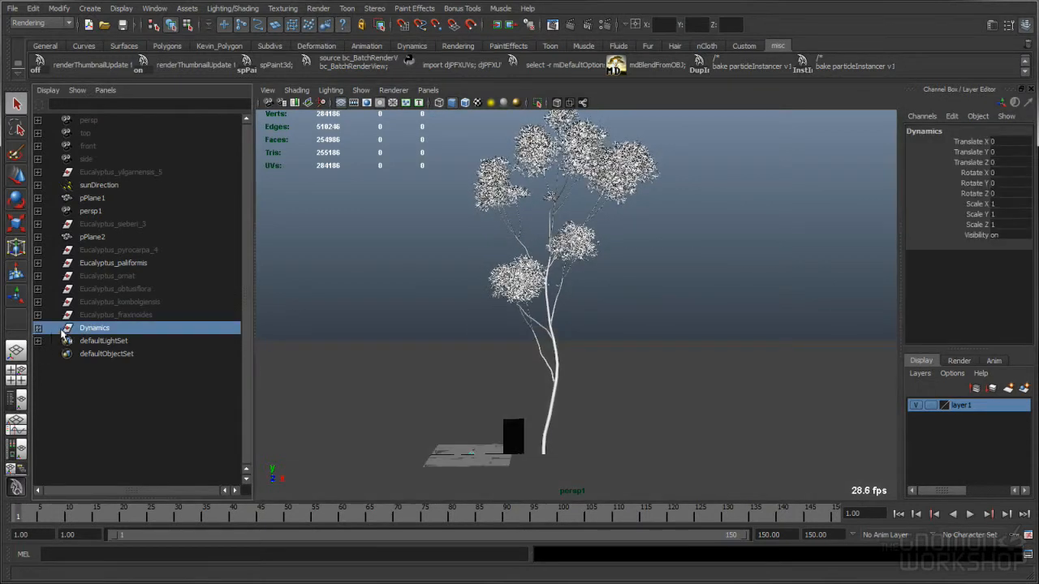
pyautogui.click(37, 328)
pyautogui.moveTo(248, 208); pyautogui.dragTo(250, 146)
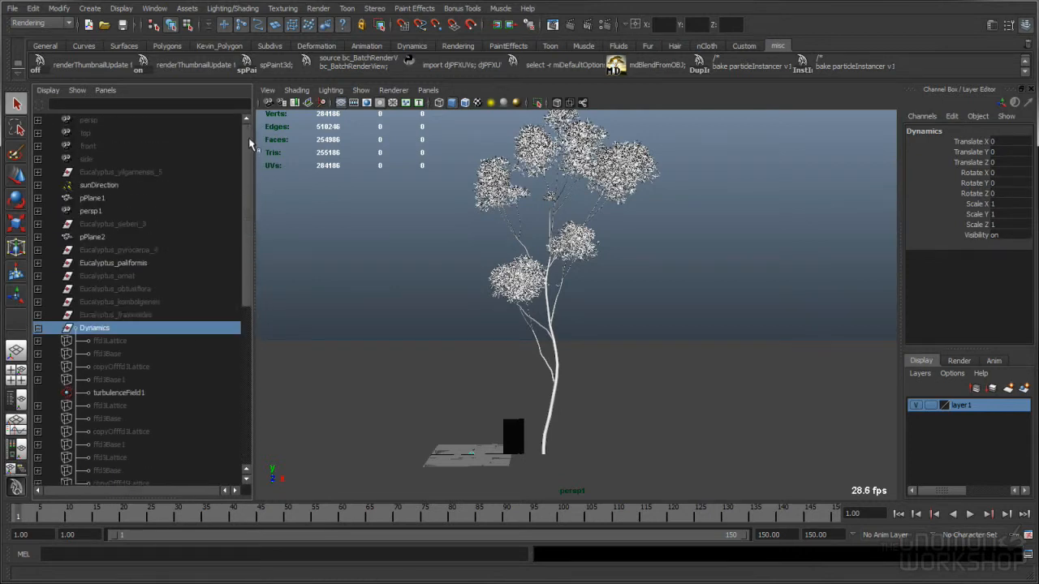
pyautogui.click(37, 328)
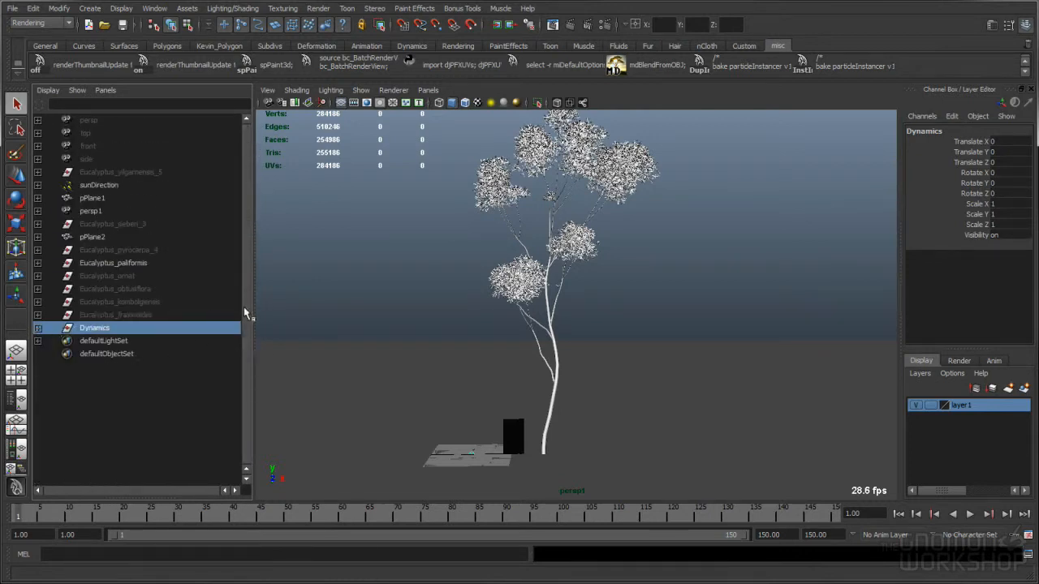
pyautogui.click(376, 223)
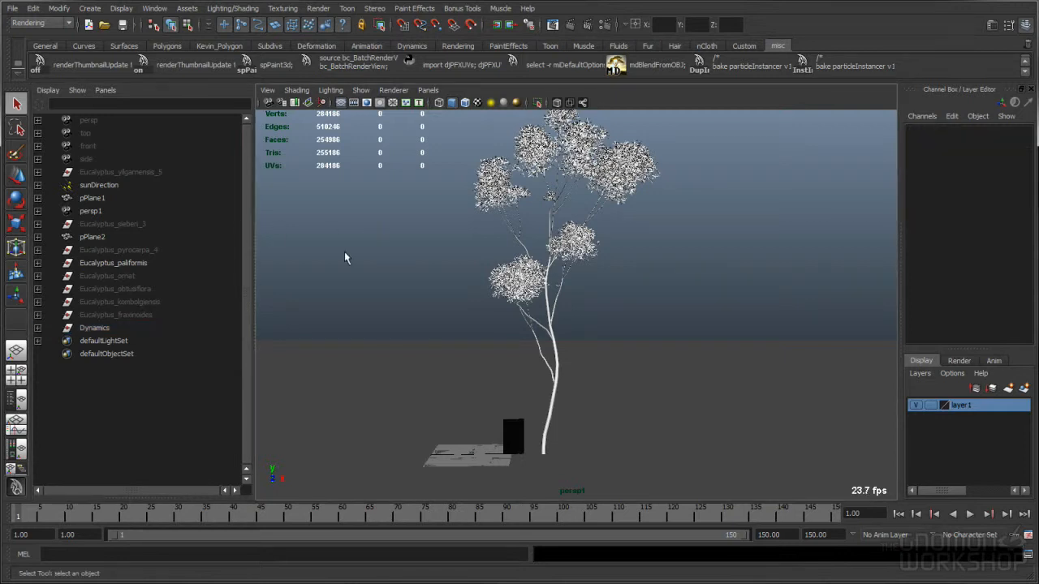
# - Check the contents of the Dynamics group once more and delete the whole group
pyautogui.click(103, 328)
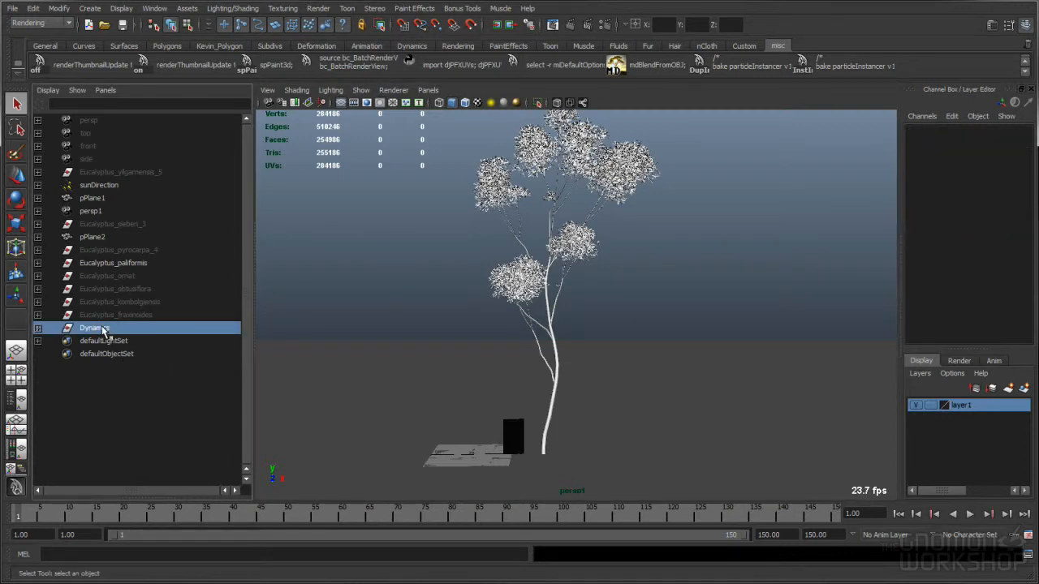
pyautogui.click(38, 328)
pyautogui.moveTo(250, 264); pyautogui.dragTo(250, 191)
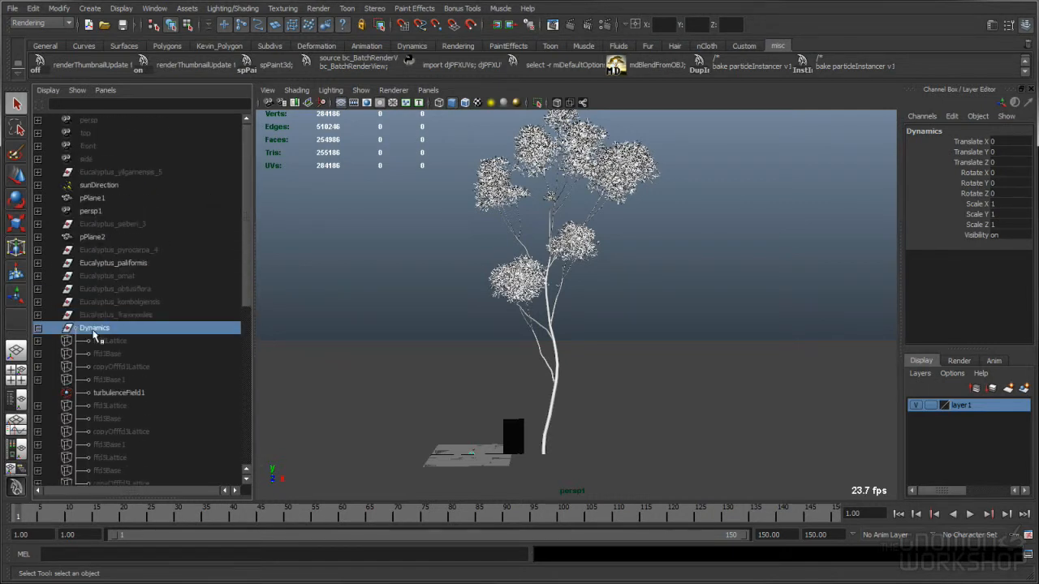
pyautogui.press('Delete')
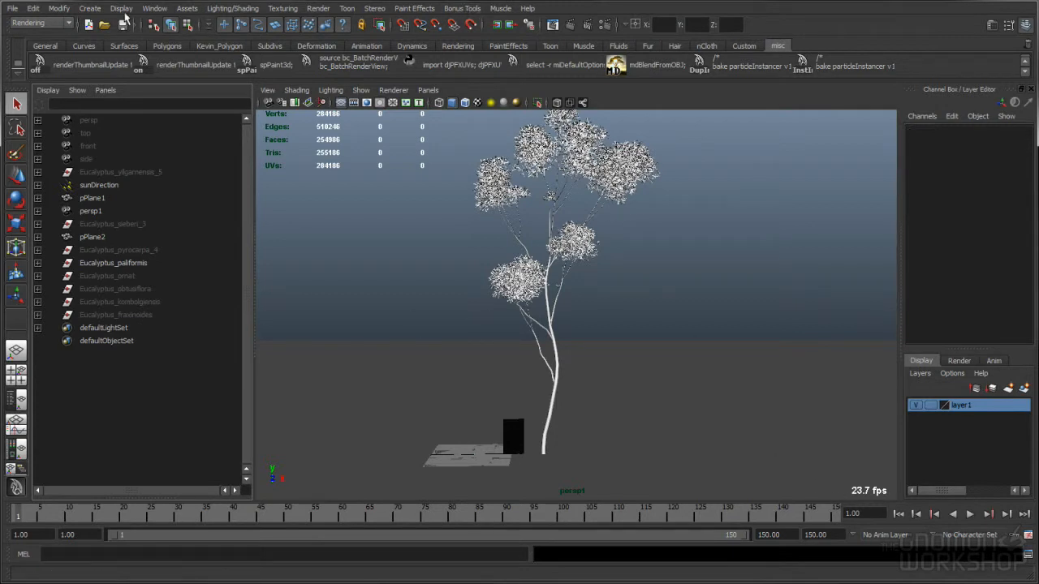
# - Turn off Use Particle Disk Cache in the dynGlobals1 attributes and close the Attribute Editor
pyautogui.click(40, 23)
pyautogui.click(36, 65)
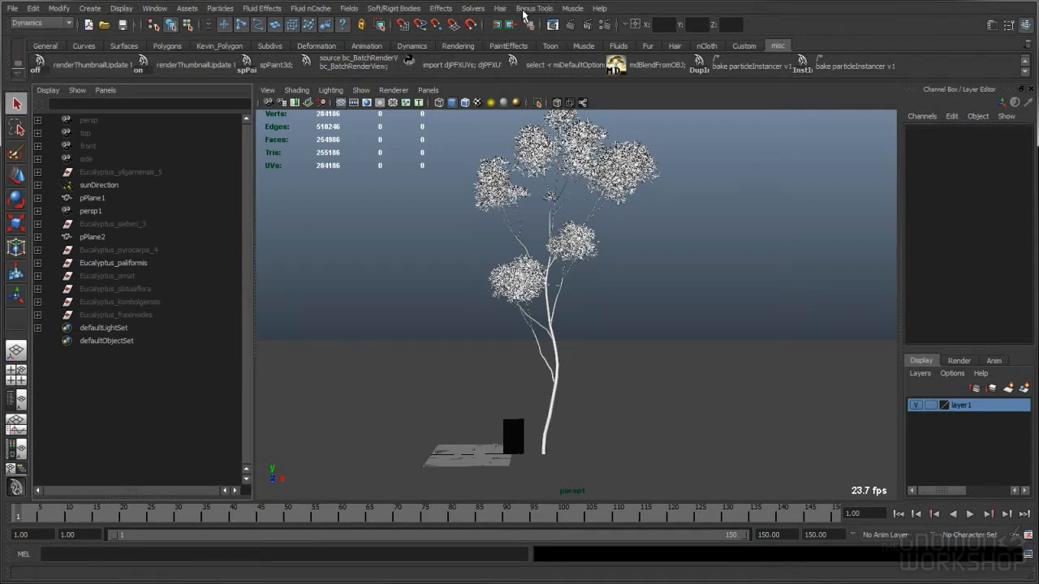
pyautogui.click(473, 8)
pyautogui.click(568, 131)
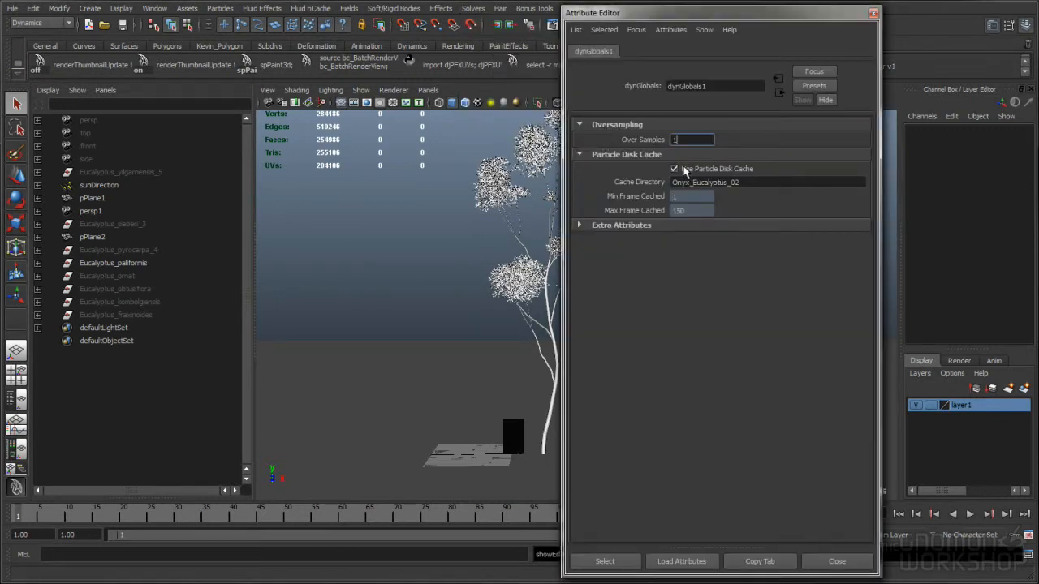
pyautogui.click(674, 169)
pyautogui.click(873, 13)
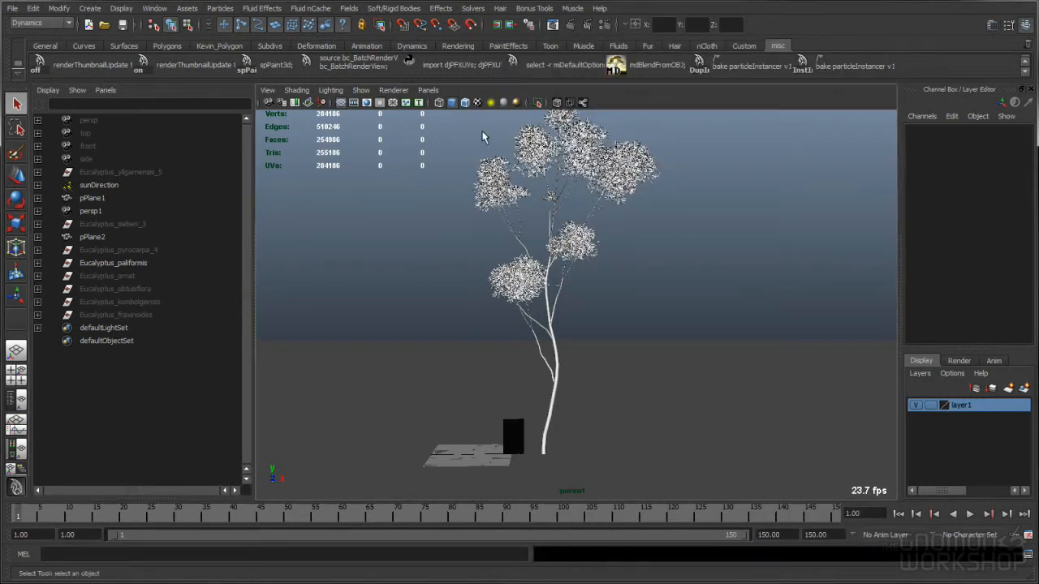
# - Play the animation to check the tree without the Dynamics group, and return to frame 1
pyautogui.click(428, 90)
pyautogui.click(769, 253)
pyautogui.keyDown('alt'); pyautogui.moveTo(695, 265); pyautogui.dragTo(682, 266, button='right'); pyautogui.keyUp('alt')
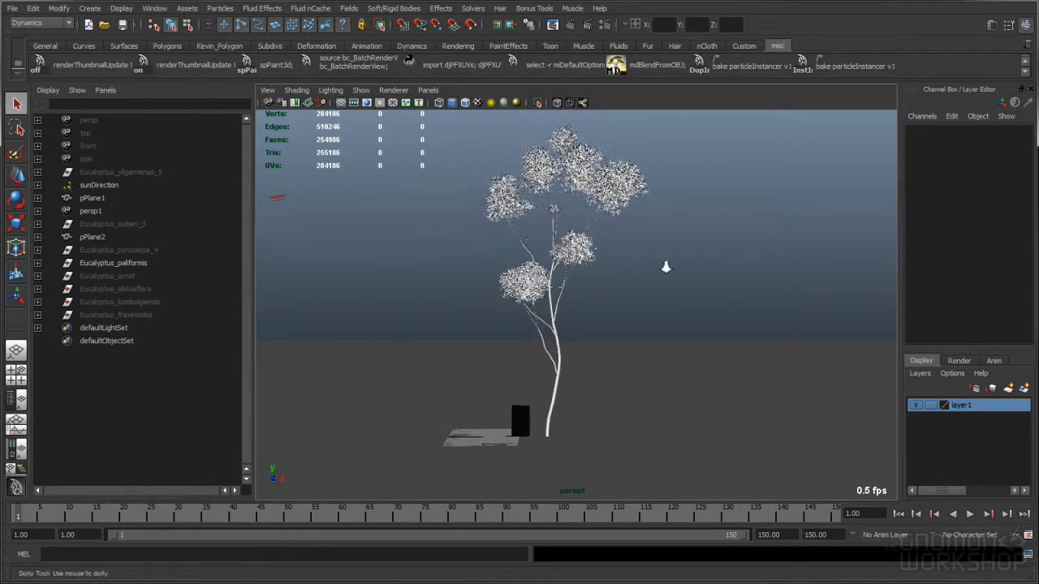
pyautogui.hotkey('alt', 'v')
pyautogui.click(899, 514)
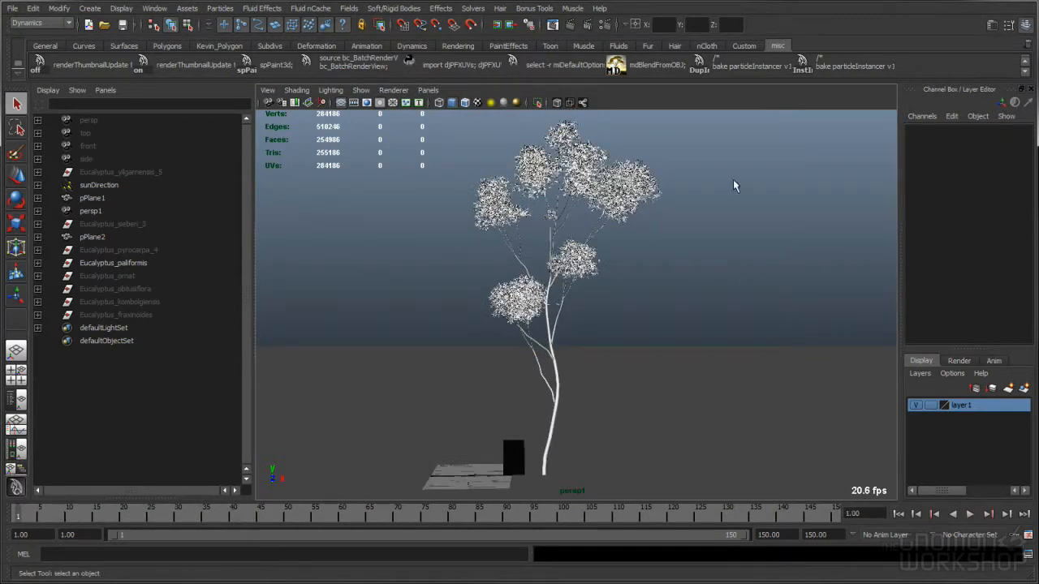
# - Select the bough, branch and leaf meshes of Eucalyptus_paliformis in turn to review the tree's parts, collapse the group and clear the selection
pyautogui.click(114, 263)
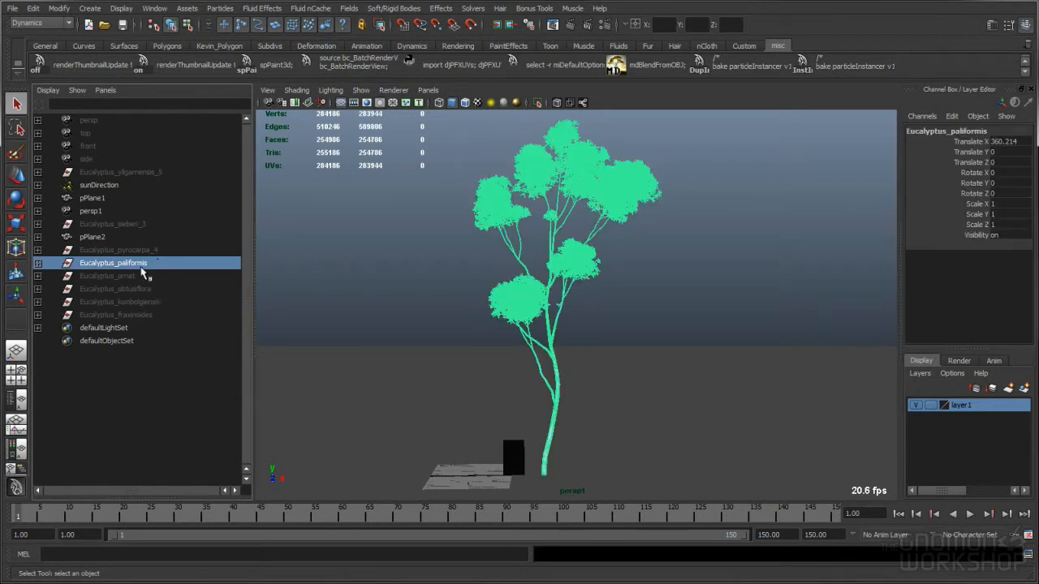
pyautogui.click(37, 263)
pyautogui.click(105, 289)
pyautogui.click(124, 302)
pyautogui.click(132, 314)
pyautogui.click(138, 327)
pyautogui.click(146, 341)
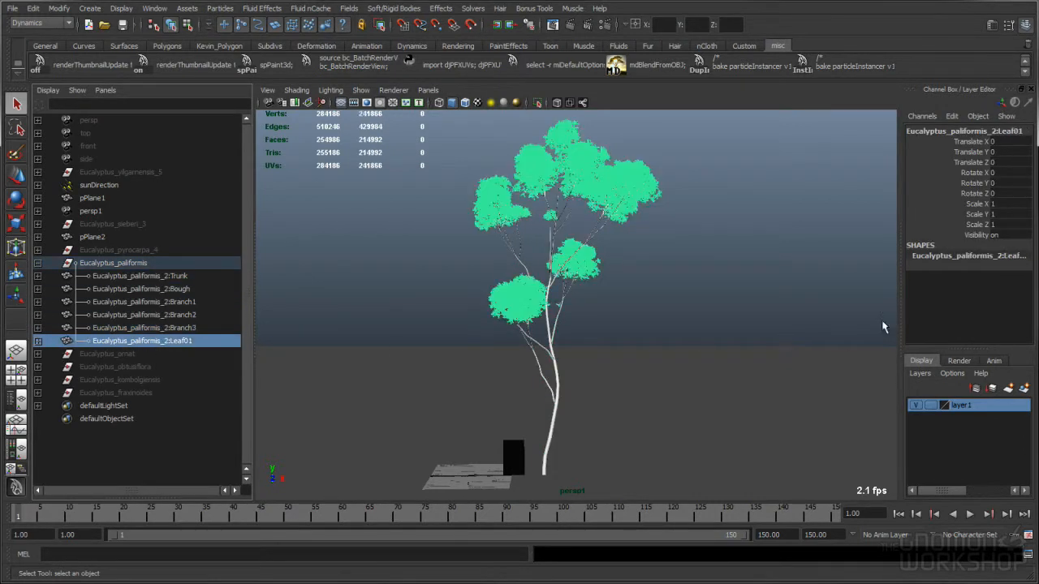
pyautogui.press('Up')
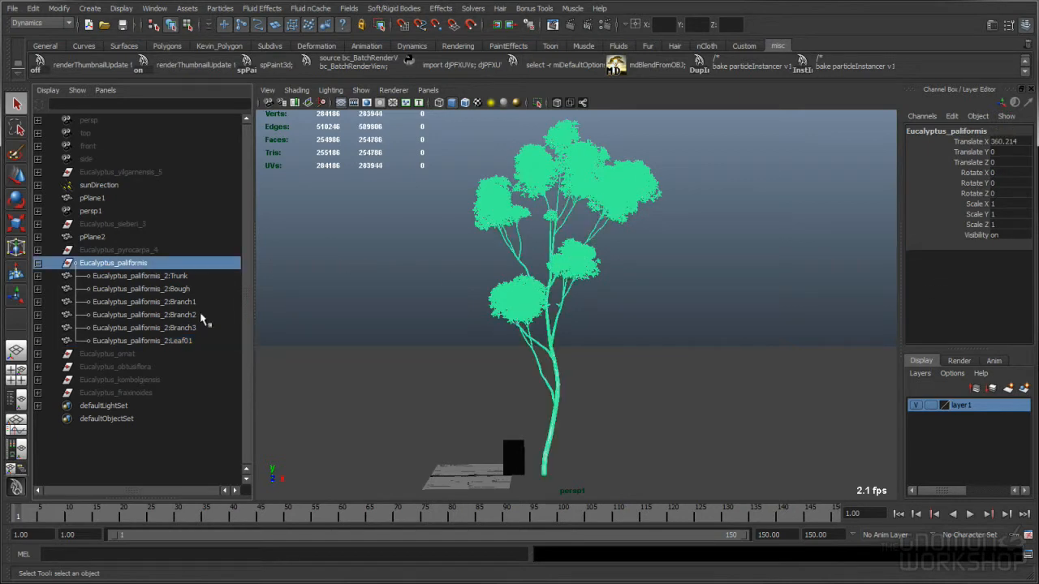
pyautogui.click(39, 263)
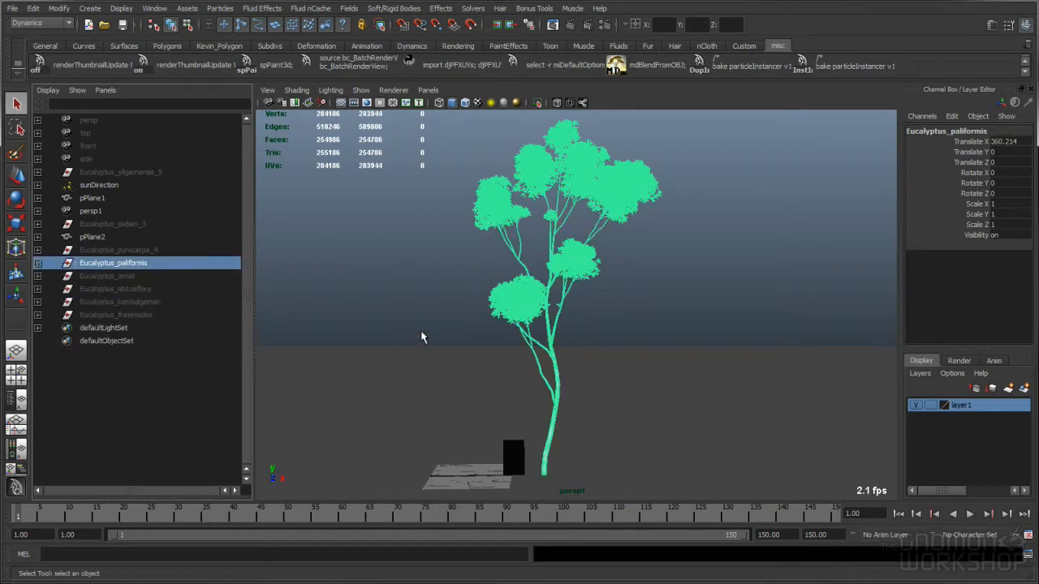
pyautogui.click(444, 307)
pyautogui.keyDown('alt'); pyautogui.moveTo(444, 306); pyautogui.dragTo(474, 314); pyautogui.keyUp('alt')
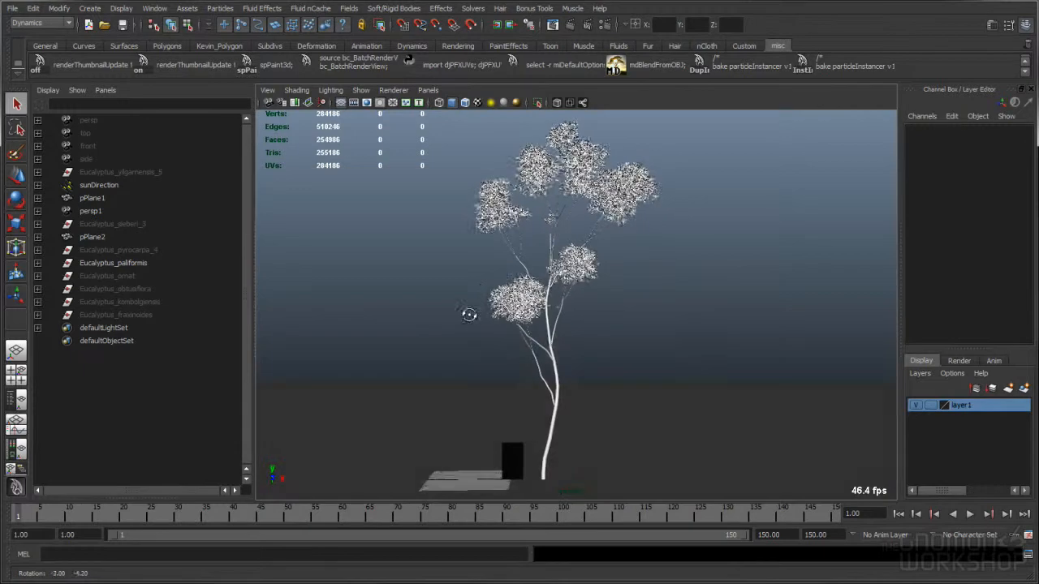
pyautogui.keyDown('alt'); pyautogui.moveTo(488, 274); pyautogui.dragTo(497, 279, button='right'); pyautogui.keyUp('alt')
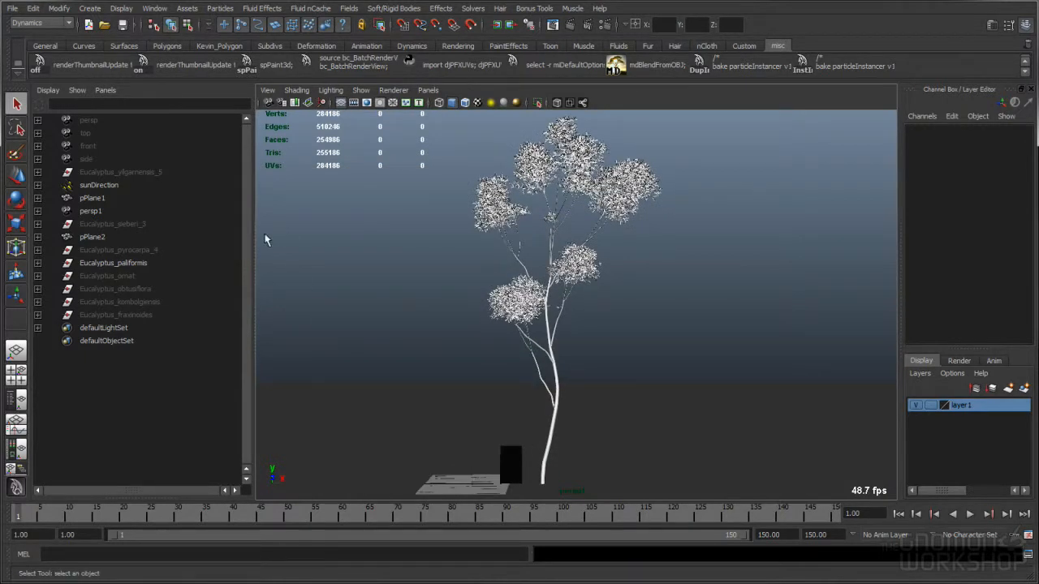
# - Recheck the Eucalyptus_paliformis hierarchy, clear the selection and examine the foliage from close up
pyautogui.click(113, 263)
pyautogui.click(38, 263)
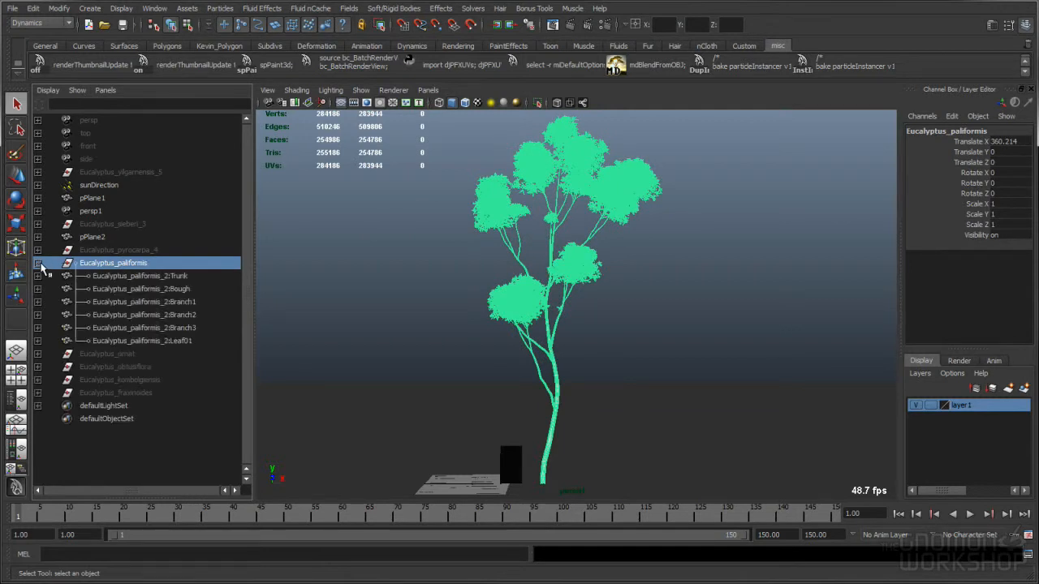
pyautogui.click(39, 262)
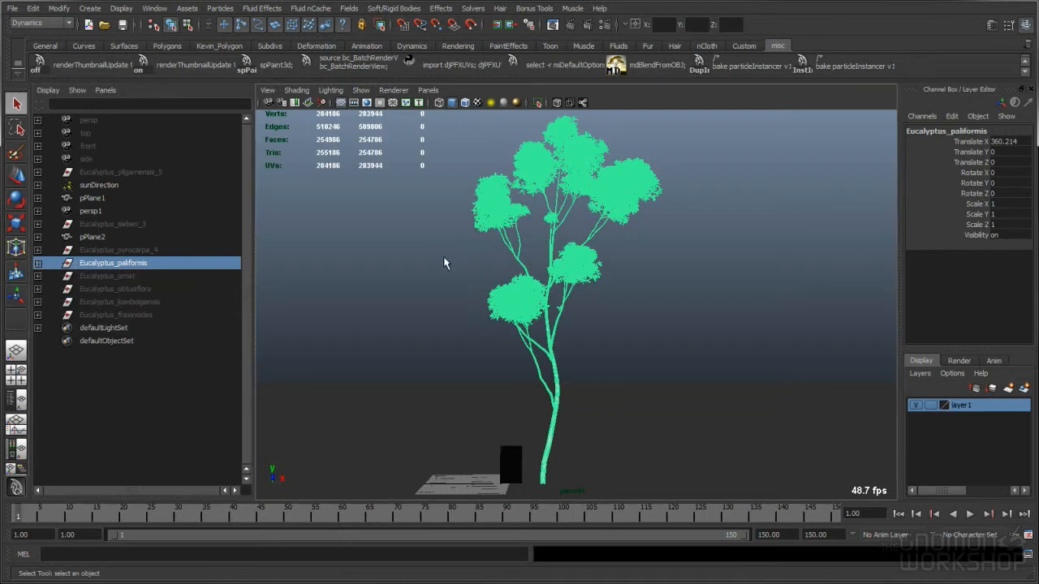
pyautogui.click(443, 256)
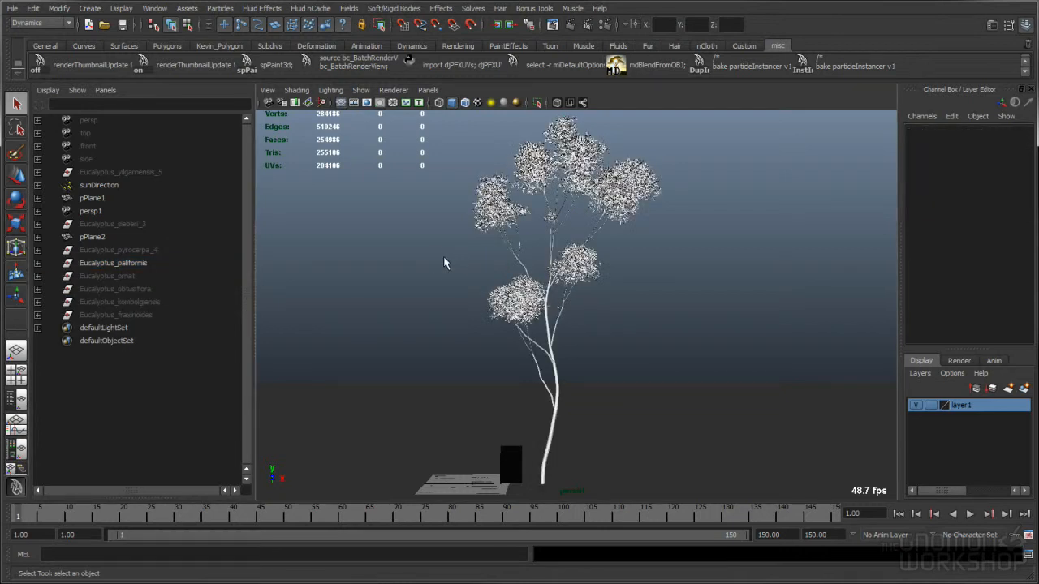
pyautogui.keyDown('alt'); pyautogui.moveTo(412, 258); pyautogui.dragTo(688, 248, button='right'); pyautogui.keyUp('alt')
pyautogui.keyDown('alt'); pyautogui.moveTo(650, 223); pyautogui.dragTo(648, 354, button='middle'); pyautogui.keyUp('alt')
pyautogui.keyDown('alt'); pyautogui.moveTo(647, 355); pyautogui.dragTo(536, 329); pyautogui.keyUp('alt')
pyautogui.keyDown('alt'); pyautogui.moveTo(536, 329); pyautogui.dragTo(373, 284, button='right'); pyautogui.keyUp('alt')
pyautogui.keyDown('alt'); pyautogui.moveTo(374, 284); pyautogui.dragTo(371, 261, button='middle'); pyautogui.keyUp('alt')
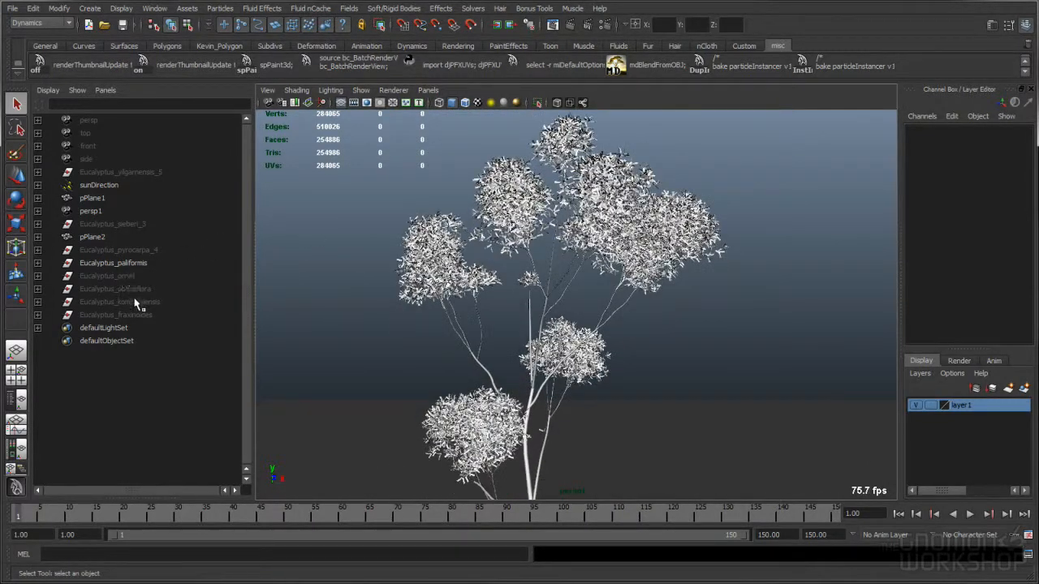
# - Delete the four hidden eucalyptus groups listed below Eucalyptus_paliformis, along with Eucalyptus_pyrocarpa_4
pyautogui.click(114, 263)
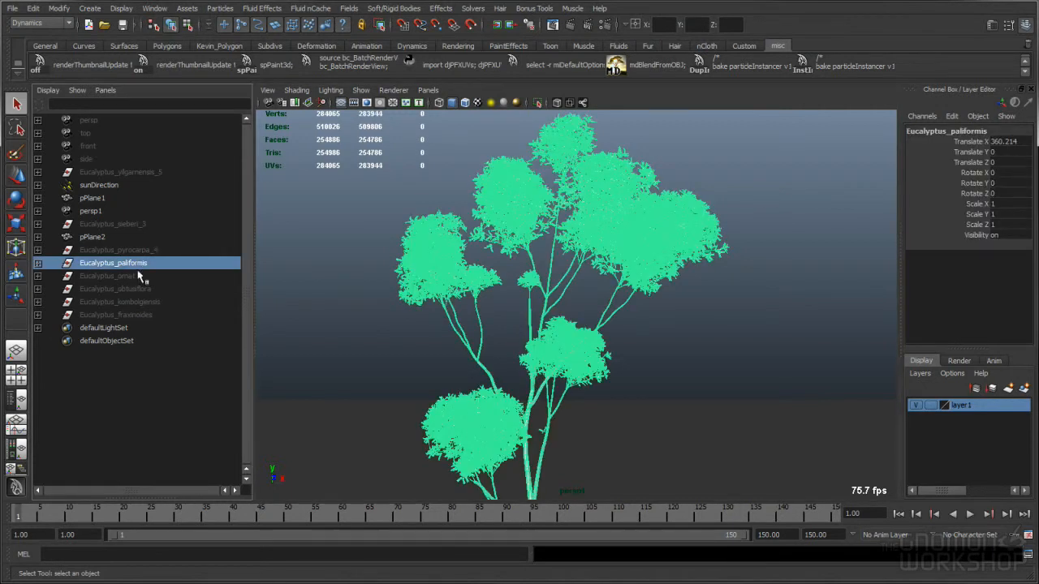
pyautogui.click(129, 279)
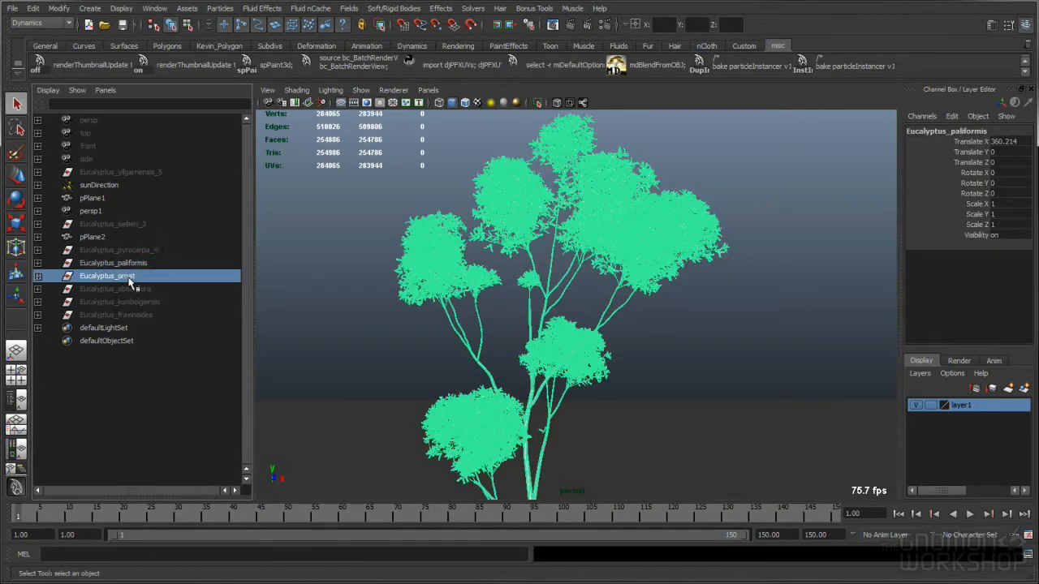
pyautogui.keyDown('shift'); pyautogui.click(143, 316); pyautogui.keyUp('shift')
pyautogui.press('Delete')
pyautogui.click(136, 249)
pyautogui.press('Delete')
# - Delete pPlane2 and the hidden sieberi and yilgarnensis eucalyptus groups
pyautogui.click(101, 237)
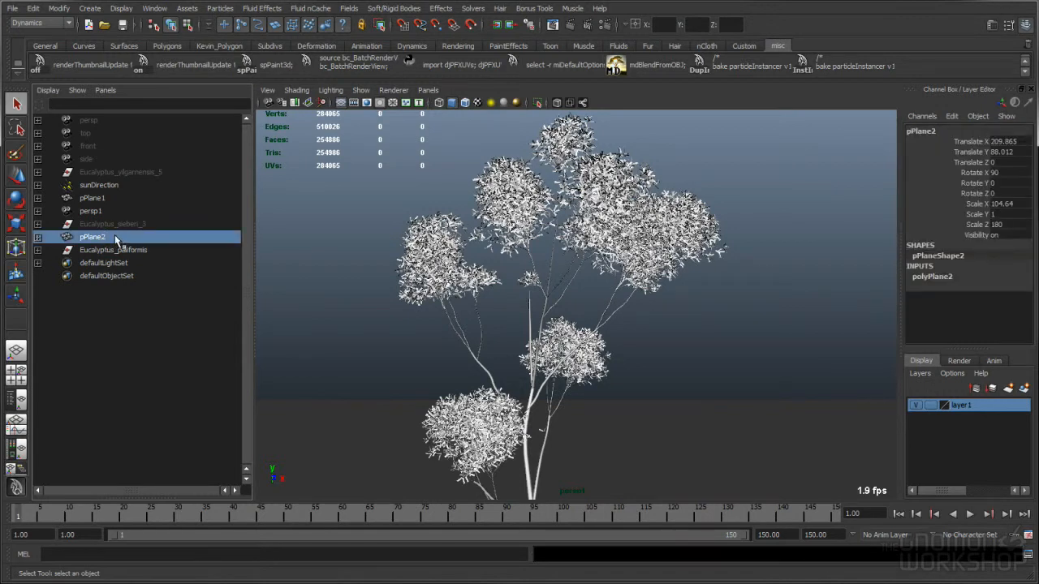
pyautogui.click(121, 225)
pyautogui.press('Delete')
pyautogui.click(134, 172)
pyautogui.press('Delete')
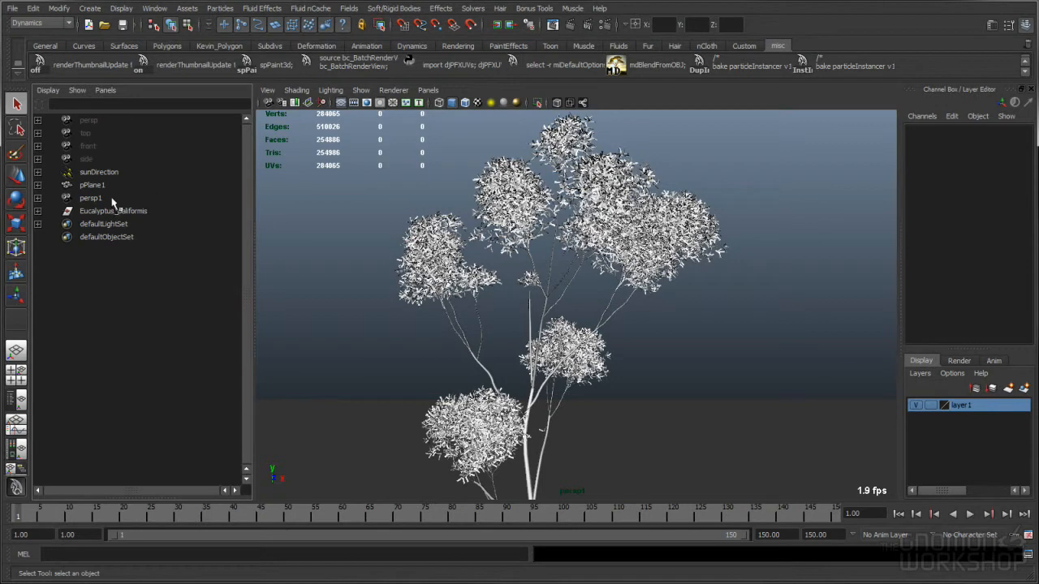
# - Select pPlane1, sunDirection and Eucalyptus_paliformis in turn to review the remaining objects, clear the selection and view the whole tree
pyautogui.click(109, 185)
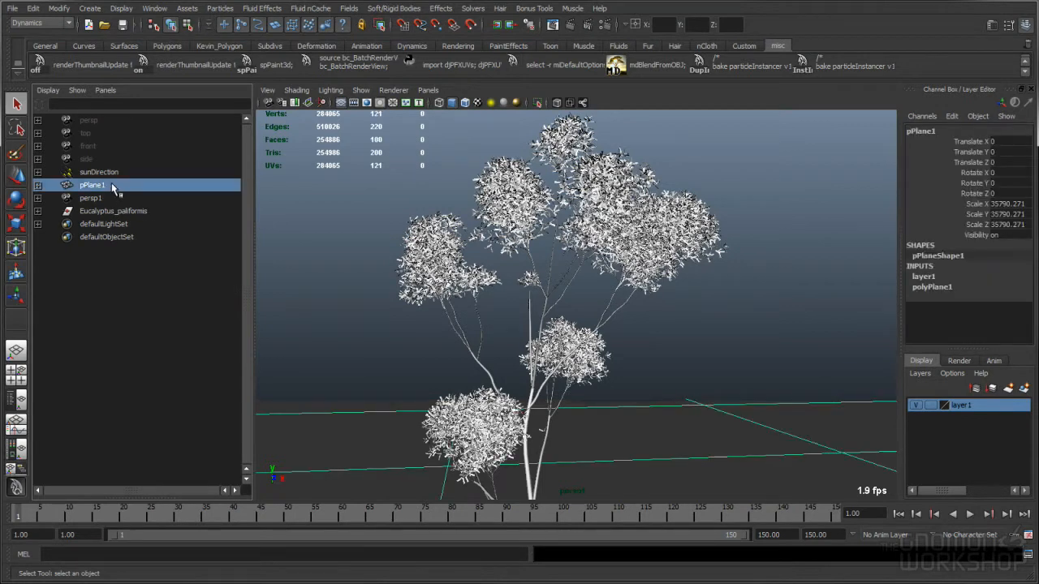
pyautogui.click(115, 173)
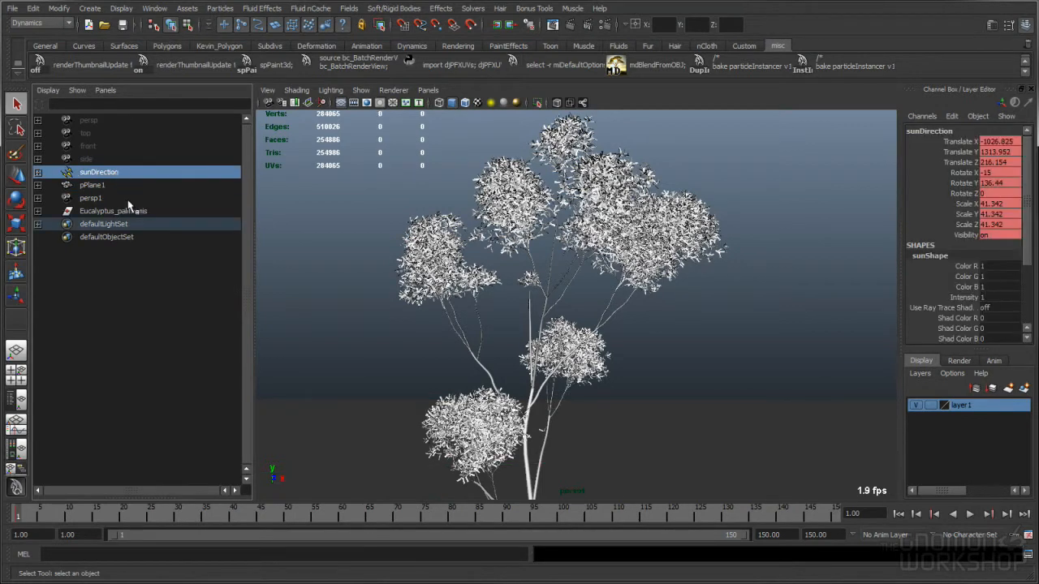
pyautogui.click(121, 211)
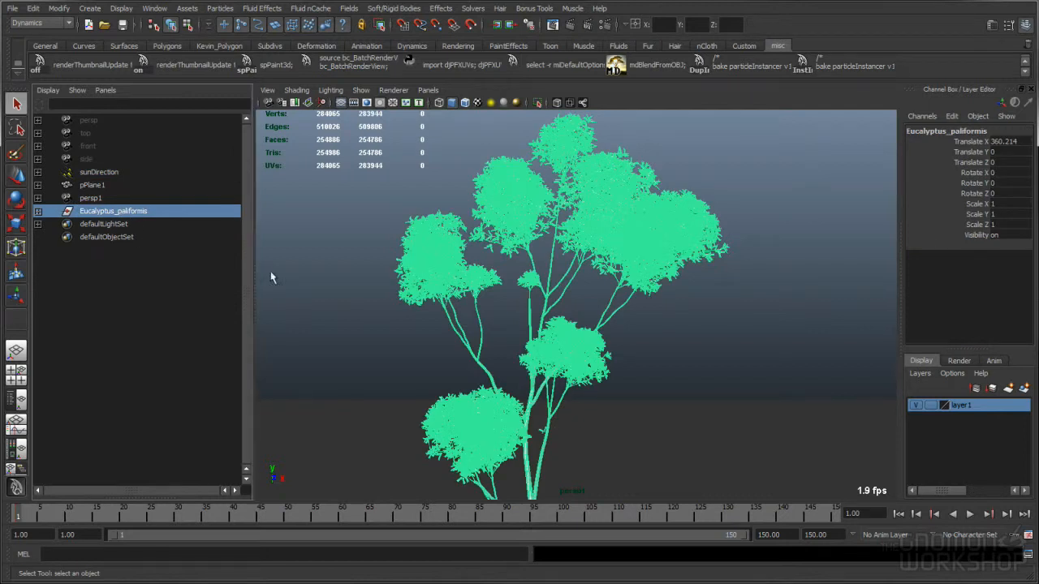
pyautogui.click(317, 325)
pyautogui.keyDown('alt'); pyautogui.moveTo(480, 332); pyautogui.dragTo(440, 338); pyautogui.keyUp('alt')
pyautogui.keyDown('alt'); pyautogui.moveTo(441, 332); pyautogui.dragTo(450, 279); pyautogui.keyUp('alt')
# - Expand Eucalyptus_paliformis, inspect its Leaf01 and Branch3 meshes and the whole group, and clear the selection
pyautogui.click(115, 213)
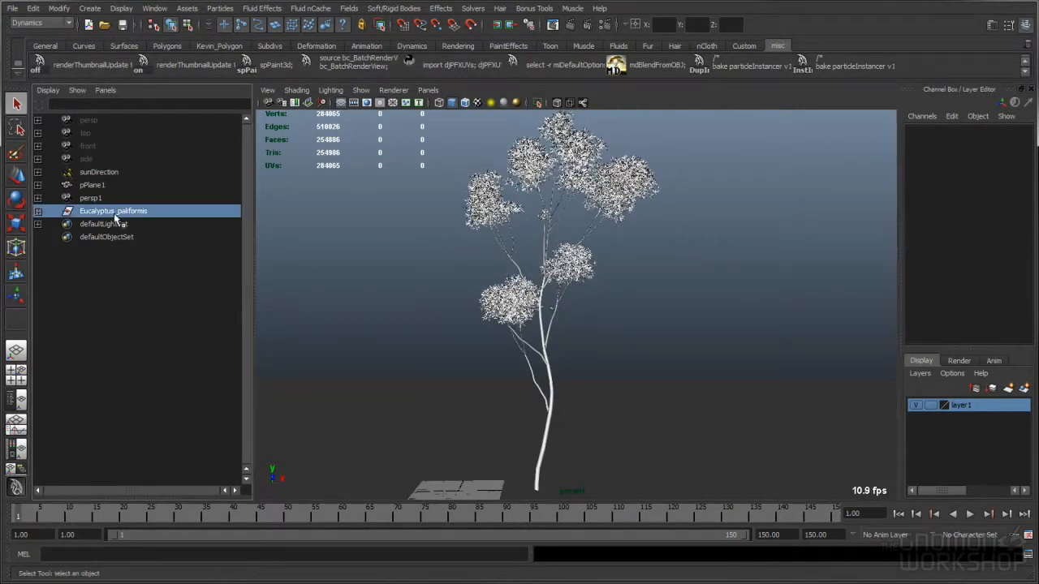
pyautogui.click(37, 211)
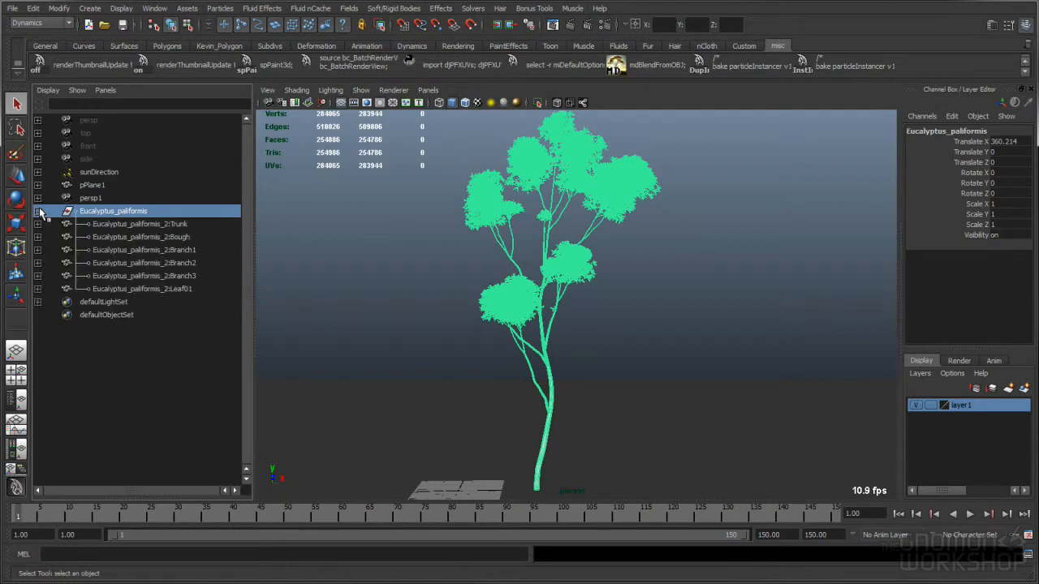
pyautogui.click(156, 289)
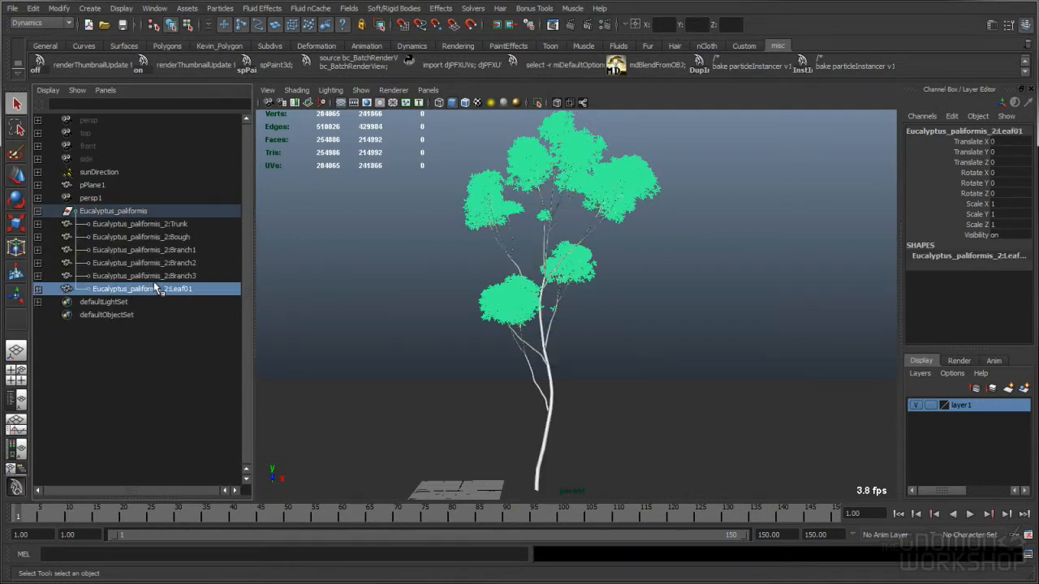
pyautogui.click(157, 276)
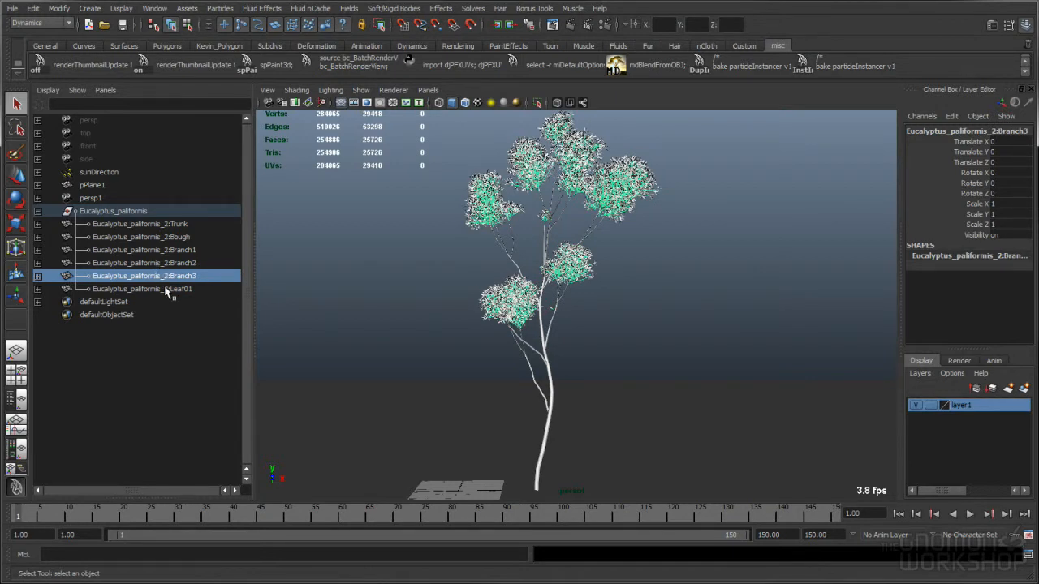
pyautogui.click(142, 210)
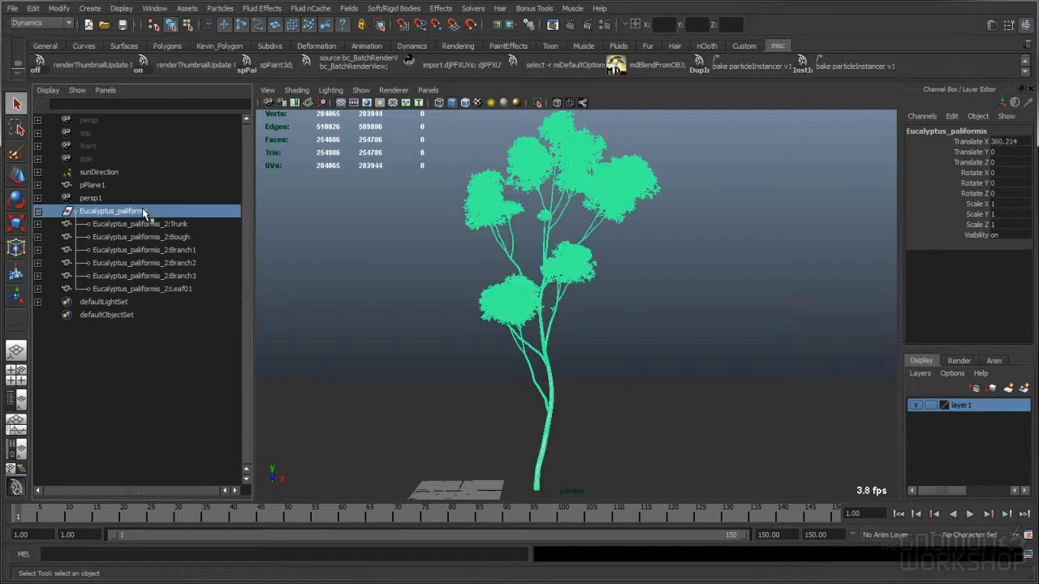
pyautogui.click(457, 327)
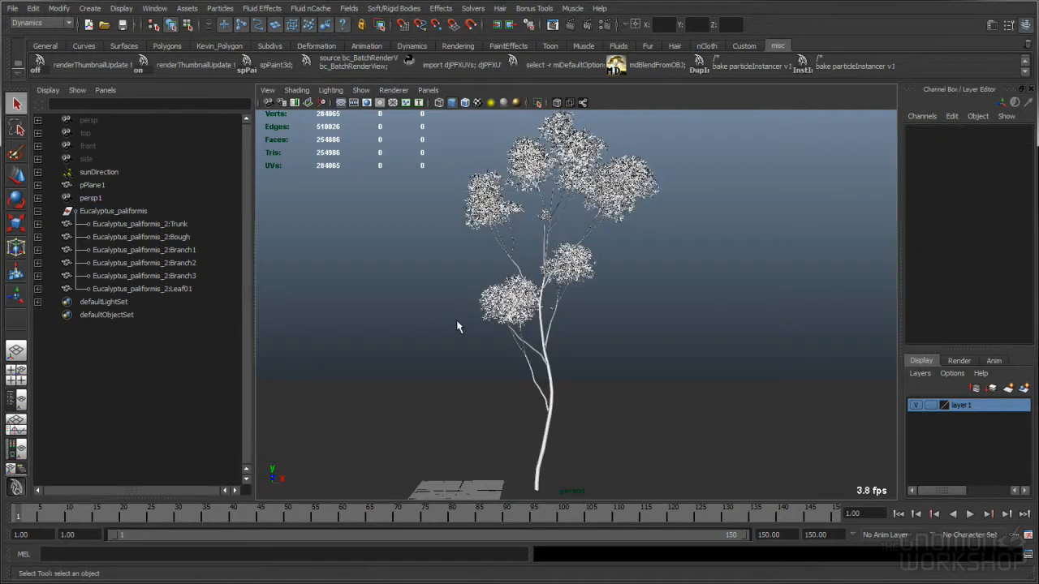
# - Switch to the Animation menu set and create a lattice on Eucalyptus_paliformis with default options and 2, 5, 2 divisions
pyautogui.click(124, 211)
pyautogui.click(40, 24)
pyautogui.click(42, 36)
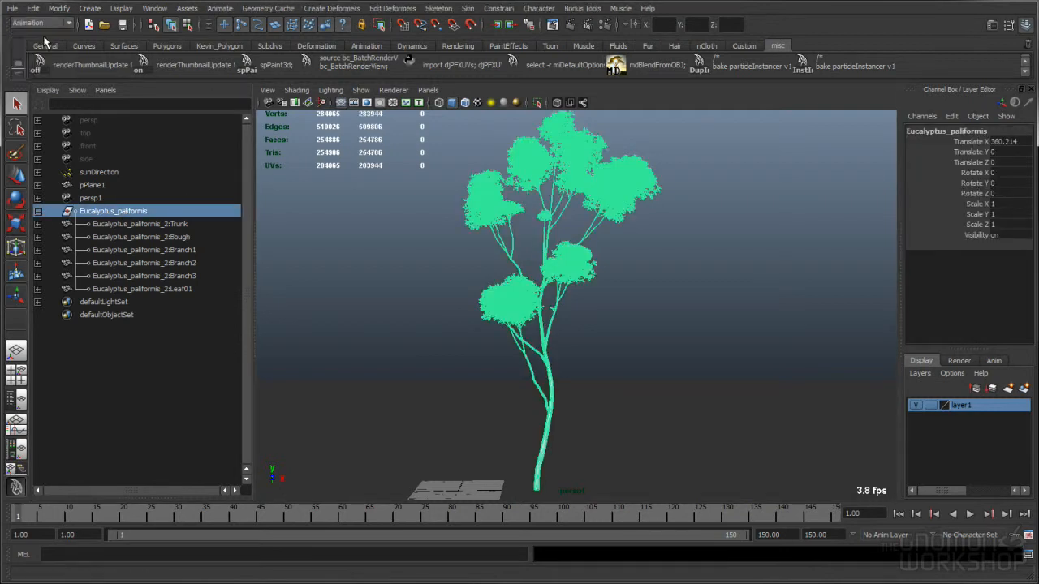
pyautogui.click(346, 9)
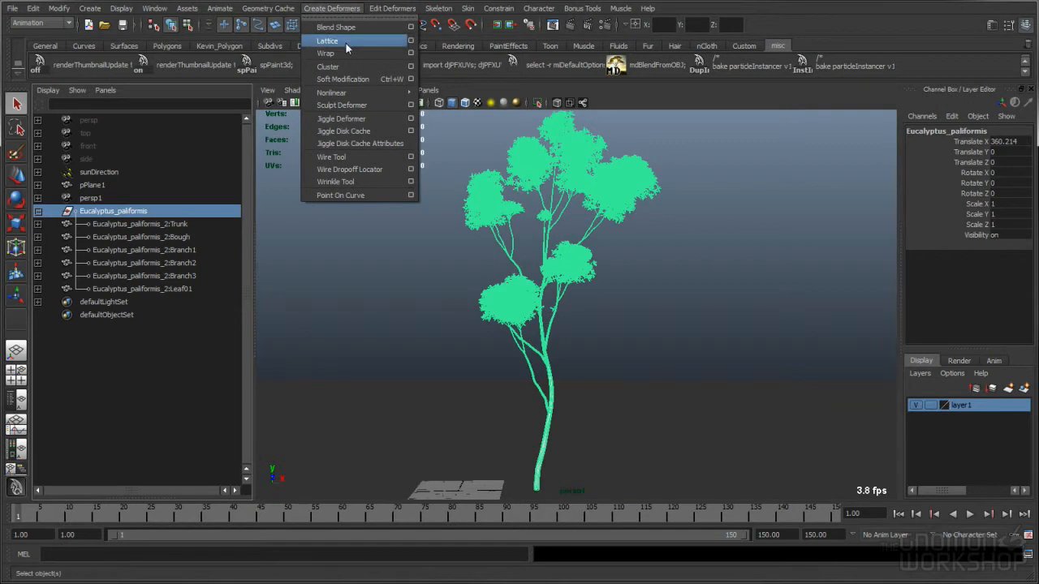
pyautogui.click(412, 46)
pyautogui.click(229, 109)
pyautogui.click(247, 140)
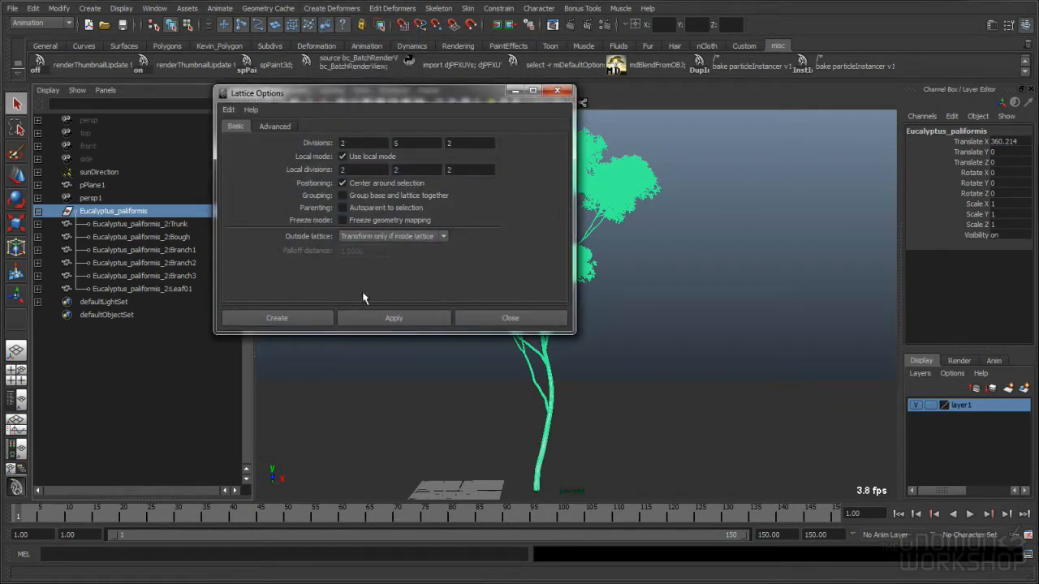
pyautogui.click(295, 318)
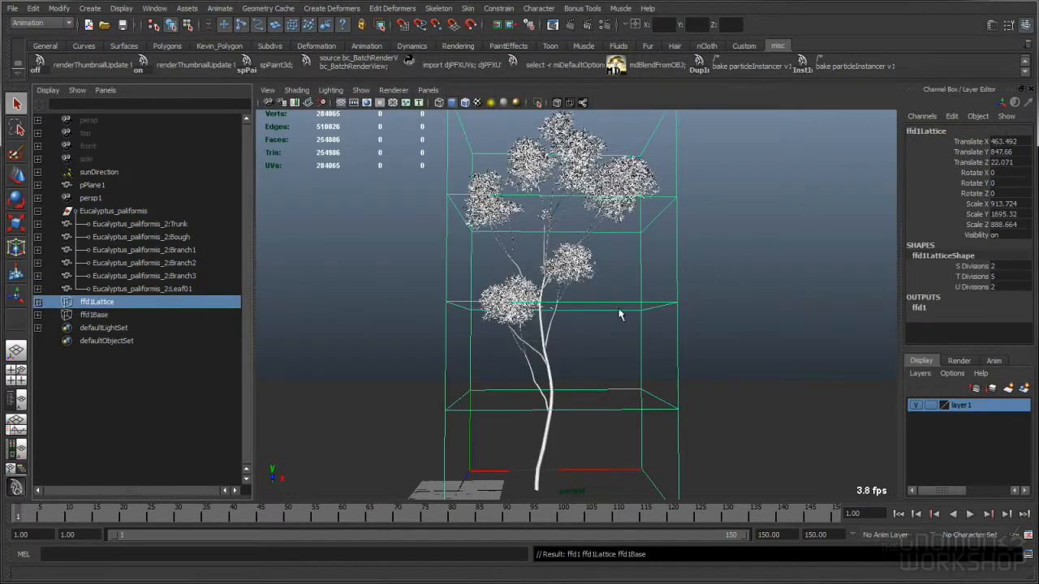
# - Edit the lattice by its points and try moving the middle row around the tree
pyautogui.keyDown('alt'); pyautogui.moveTo(639, 289); pyautogui.dragTo(597, 296); pyautogui.keyUp('alt')
pyautogui.moveTo(612, 301); pyautogui.dragTo(616, 266, button='right')
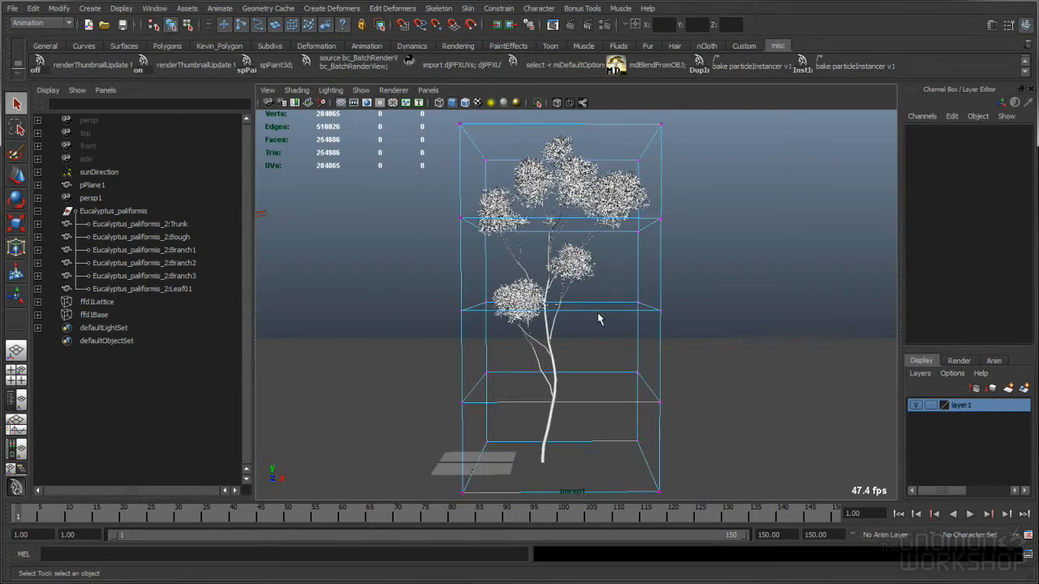
pyautogui.moveTo(552, 324); pyautogui.dragTo(735, 339)
pyautogui.press('w')
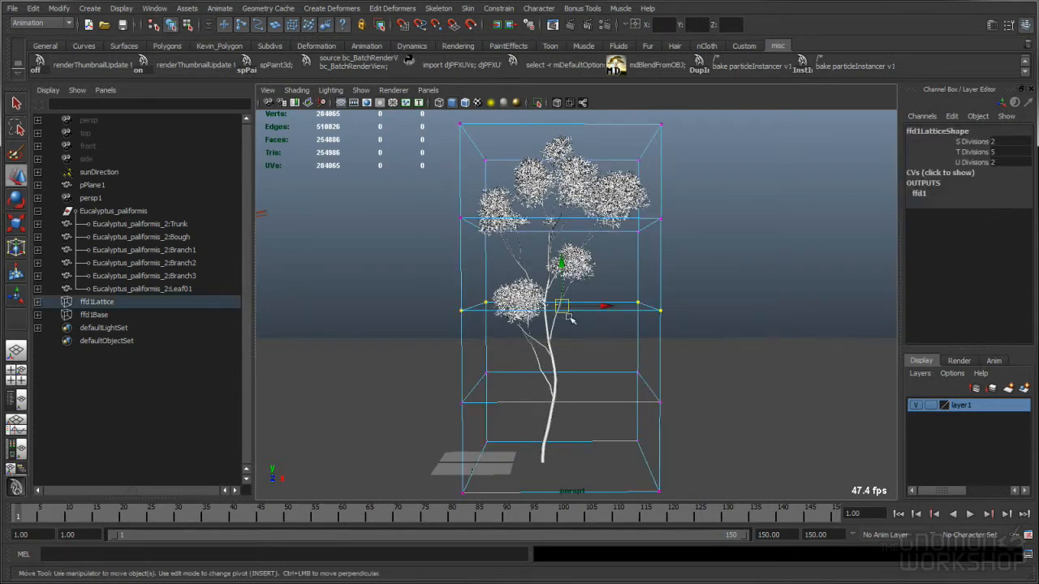
pyautogui.moveTo(560, 307)
pyautogui.mouseDown()
pyautogui.moveTo(538, 297)
pyautogui.moveTo(557, 308)
pyautogui.moveTo(598, 301)
pyautogui.moveTo(527, 310)
pyautogui.moveTo(566, 307)
pyautogui.mouseUp()
# - Try rotating the upper two rows of lattice points around the treetop, and undo the rotation
pyautogui.moveTo(708, 250); pyautogui.dragTo(431, 115)
pyautogui.press('e')
pyautogui.moveTo(620, 150); pyautogui.dragTo(589, 195)
pyautogui.press('w')
pyautogui.keyDown('alt'); pyautogui.moveTo(615, 260); pyautogui.dragTo(621, 267); pyautogui.keyUp('alt')
pyautogui.hotkey('ctrl', 'z')
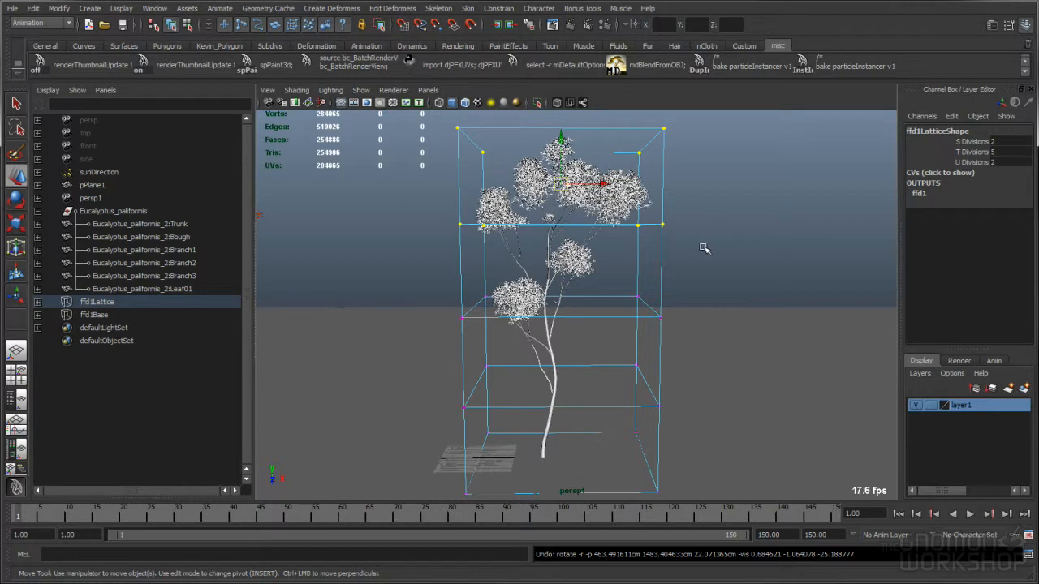
# - Try shifting only the second-highest row of lattice points sideways, and undo the move
pyautogui.moveTo(433, 213); pyautogui.dragTo(738, 246)
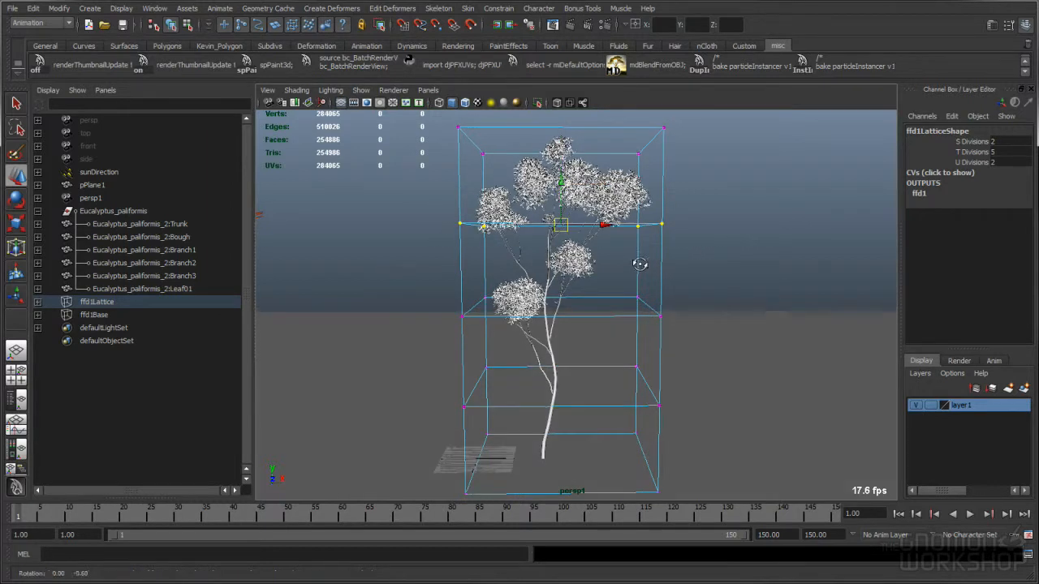
pyautogui.moveTo(574, 234); pyautogui.dragTo(463, 229)
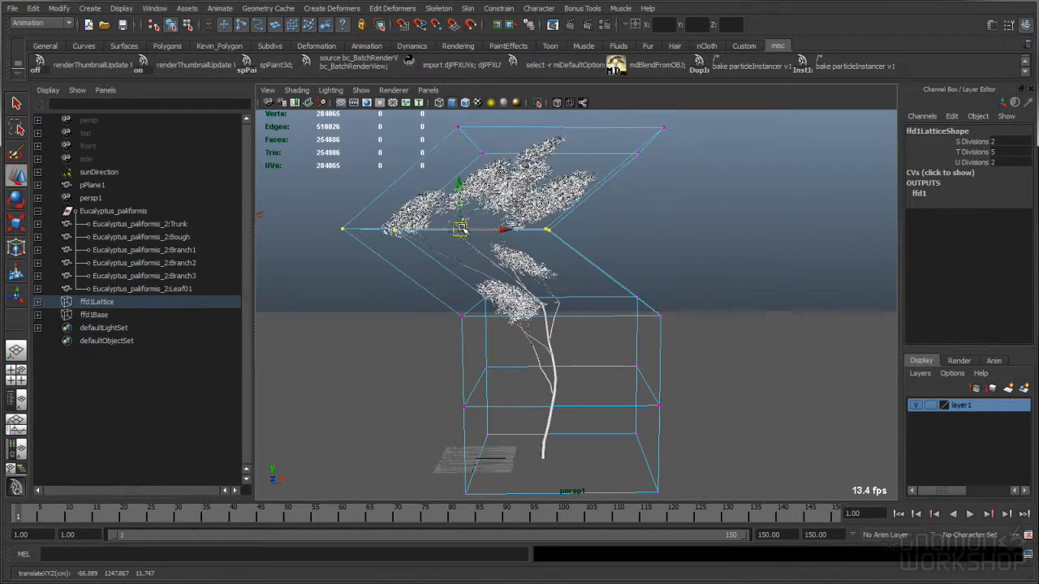
pyautogui.hotkey('ctrl', 'z')
pyautogui.hotkey('ctrl', 'z')
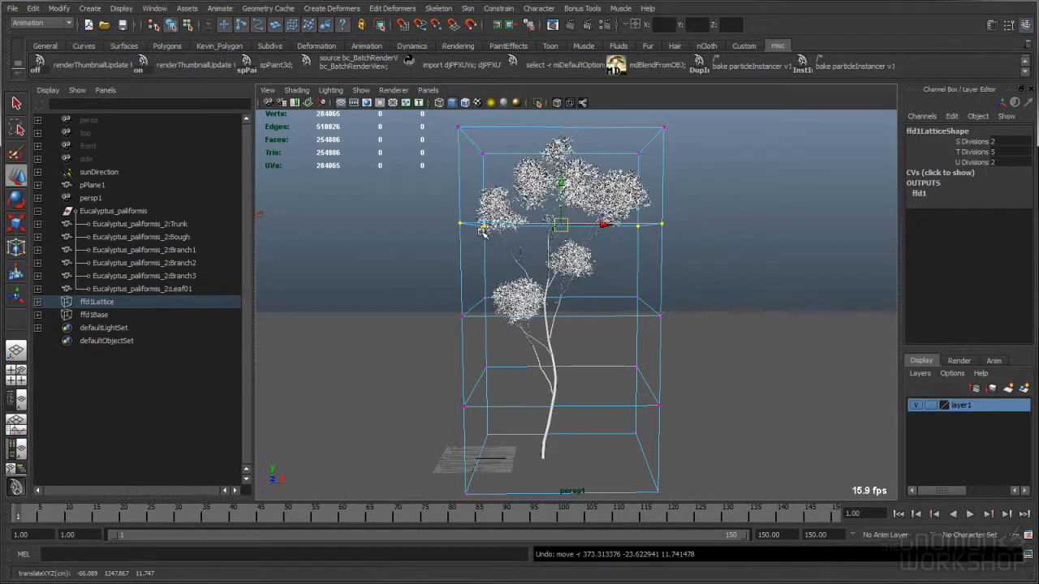
# - Open the attributes of ffd1Lattice, review its shape settings and turn off Local in the ffd1 freeform deformation settings
pyautogui.click(130, 306)
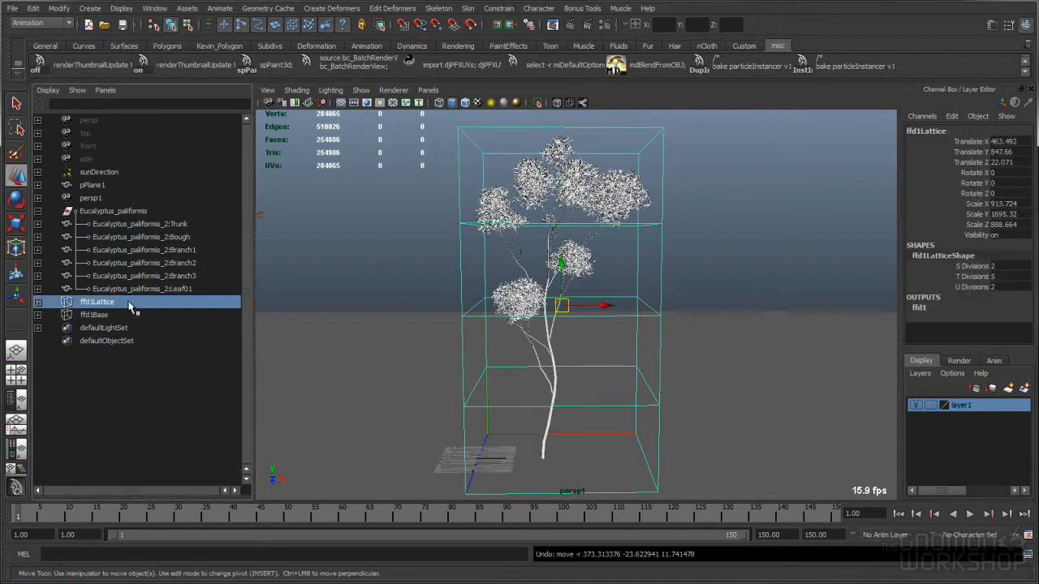
pyautogui.hotkey('ctrl', 'a')
pyautogui.keyDown('alt'); pyautogui.moveTo(488, 227); pyautogui.dragTo(360, 224, button='middle'); pyautogui.keyUp('alt')
pyautogui.moveTo(676, 17); pyautogui.dragTo(707, 16)
pyautogui.keyDown('alt'); pyautogui.moveTo(435, 271); pyautogui.dragTo(444, 282, button='right'); pyautogui.keyUp('alt')
pyautogui.keyDown('alt'); pyautogui.moveTo(444, 283); pyautogui.dragTo(461, 282, button='middle'); pyautogui.keyUp('alt')
pyautogui.click(693, 52)
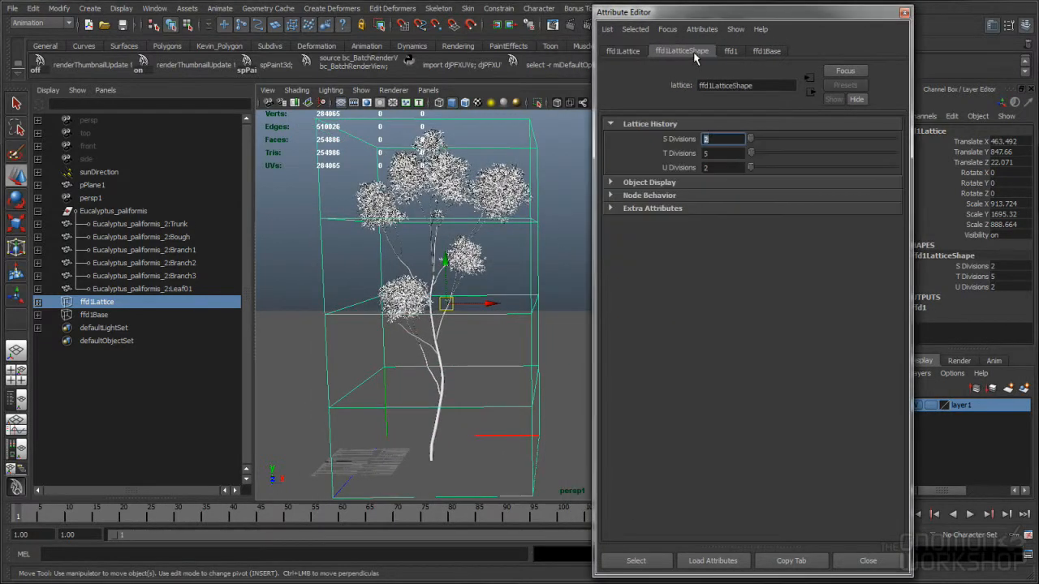
pyautogui.click(733, 52)
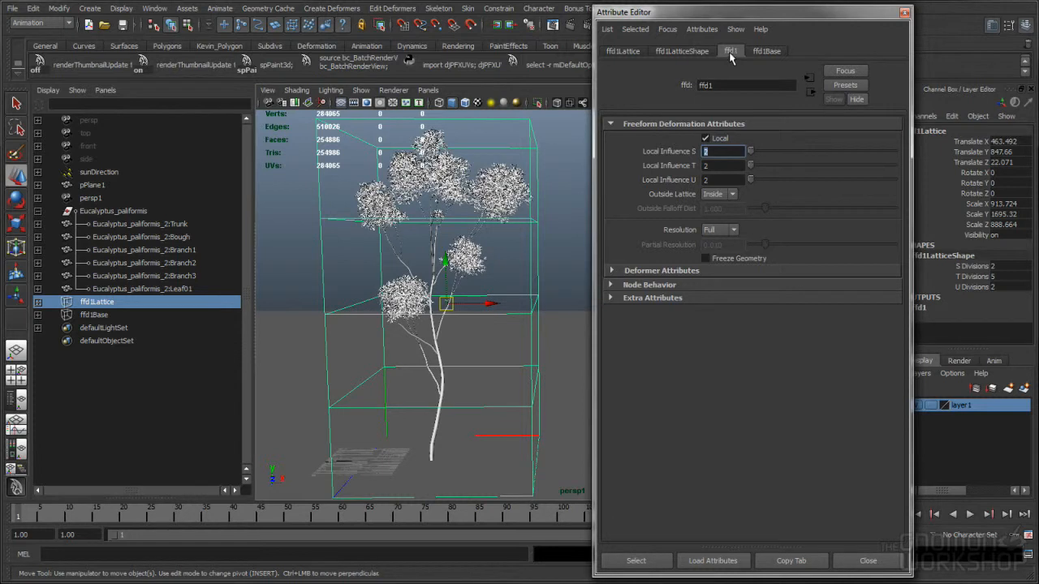
pyautogui.click(705, 139)
# - Select the middle row of lattice points, try moving it with Local off, and undo the move
pyautogui.moveTo(539, 284); pyautogui.dragTo(545, 276, button='right')
pyautogui.moveTo(317, 328); pyautogui.dragTo(318, 328)
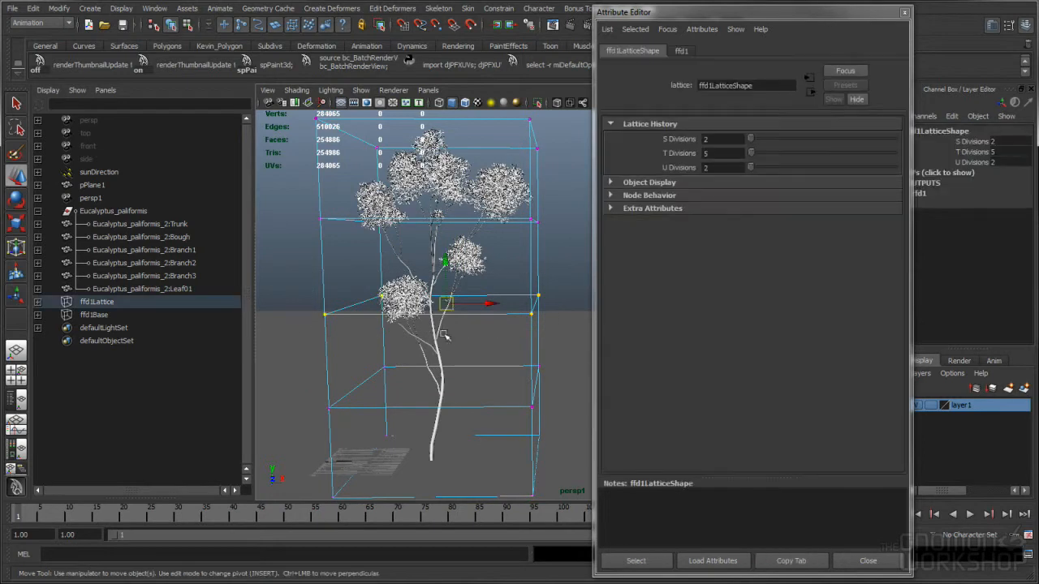
pyautogui.moveTo(452, 307); pyautogui.dragTo(399, 271)
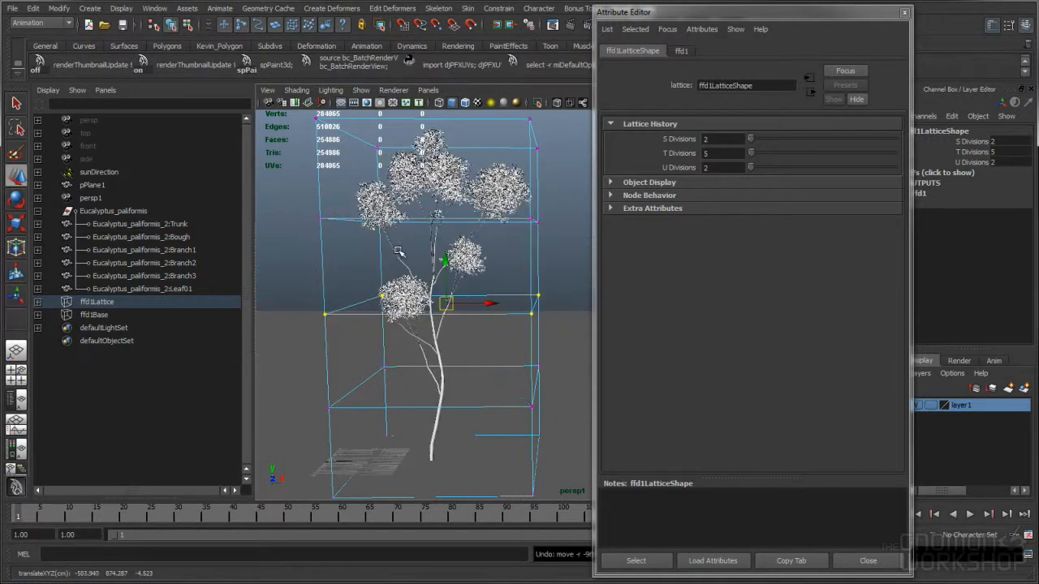
# - Bend the treetop by rotating, moving and scaling the upper two rows of lattice points
pyautogui.moveTo(478, 165); pyautogui.dragTo(499, 229)
pyautogui.press('e')
pyautogui.press('w')
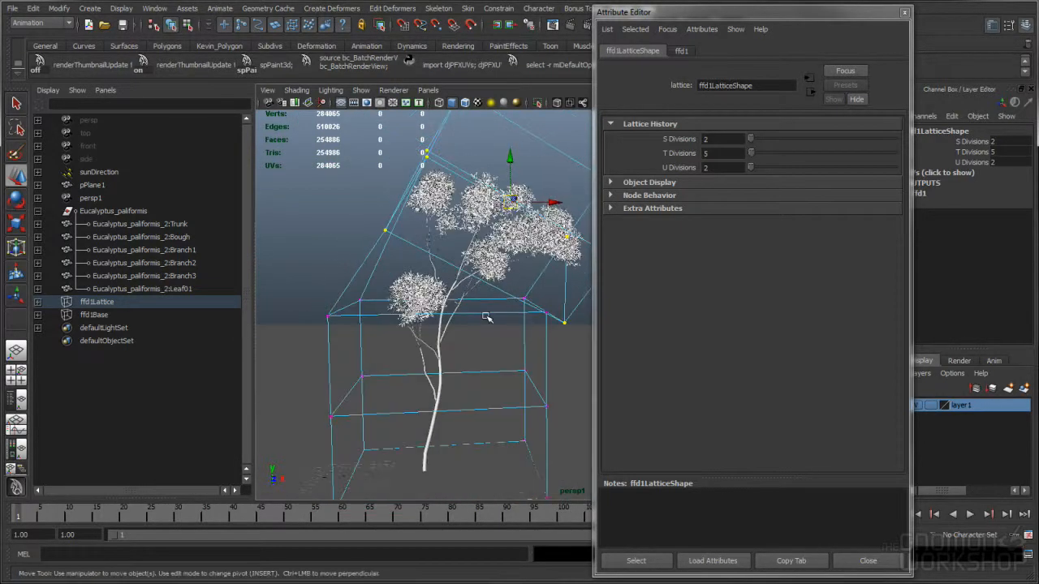
pyautogui.moveTo(482, 263)
pyautogui.keyDown('alt'); pyautogui.mouseDown()
pyautogui.moveTo(358, 285)
pyautogui.moveTo(484, 250)
pyautogui.moveTo(487, 262)
pyautogui.mouseUp(); pyautogui.keyUp('alt')
pyautogui.press('e')
pyautogui.press('r')
pyautogui.moveTo(511, 203); pyautogui.dragTo(503, 246)
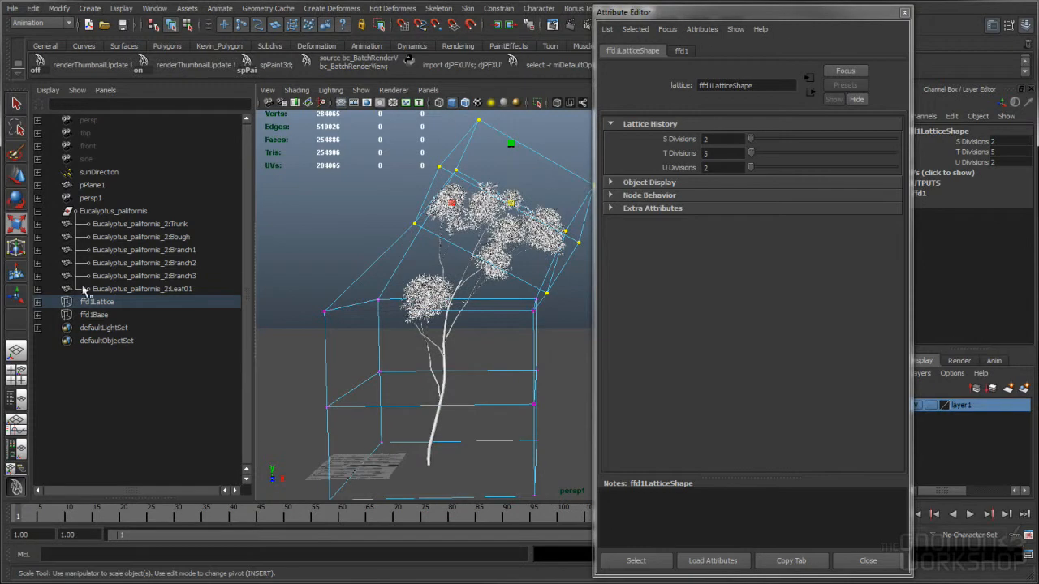
# - Delete ffd1Lattice and ffd1Base, close the attribute window and bring the whole tree back into view
pyautogui.keyDown('shift'); pyautogui.click(109, 315); pyautogui.keyUp('shift')
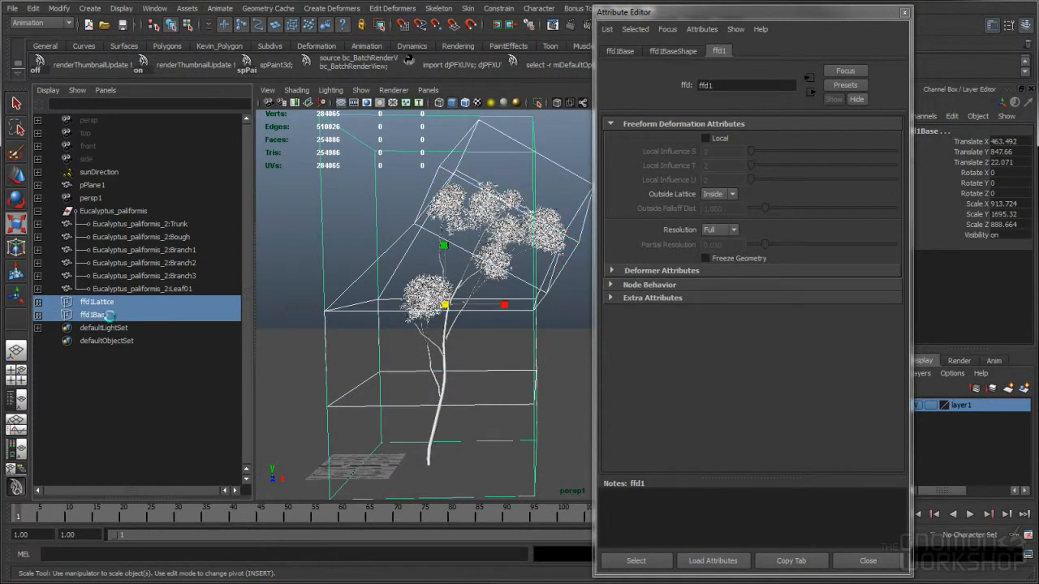
pyautogui.press('Delete')
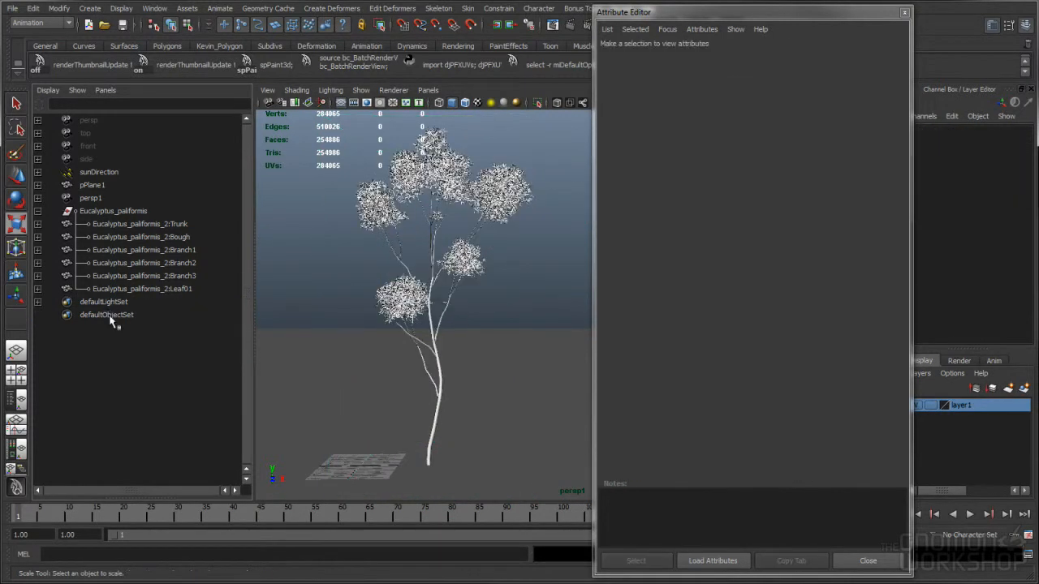
pyautogui.click(861, 560)
pyautogui.keyDown('alt'); pyautogui.moveTo(356, 221); pyautogui.dragTo(410, 222); pyautogui.keyUp('alt')
pyautogui.keyDown('alt'); pyautogui.moveTo(399, 214); pyautogui.dragTo(468, 213, button='middle'); pyautogui.keyUp('alt')
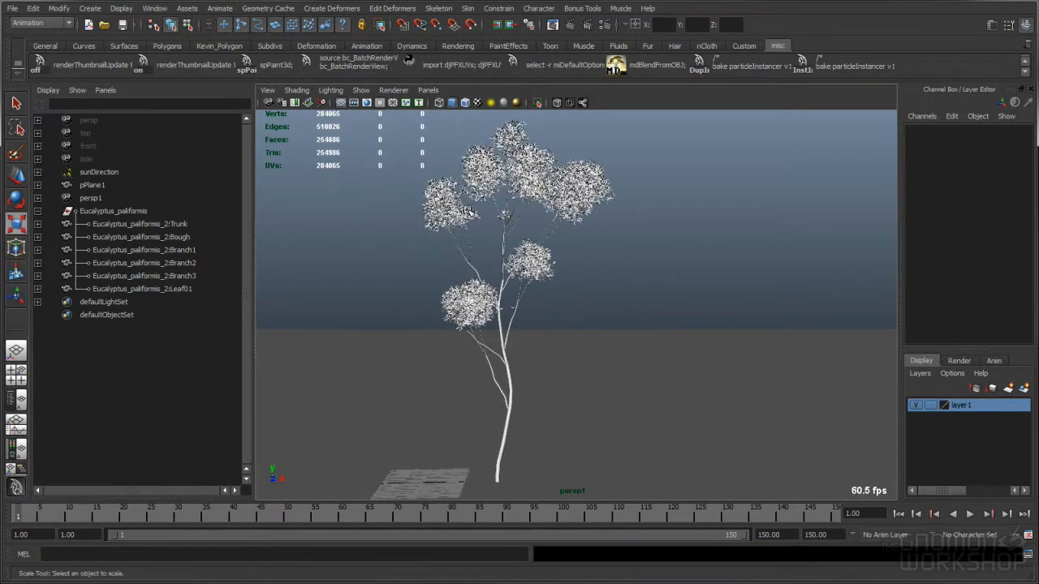
# - Inspect the Leaf01 mesh alone and together with Branch3 on the tree, and clear the selection
pyautogui.click(181, 289)
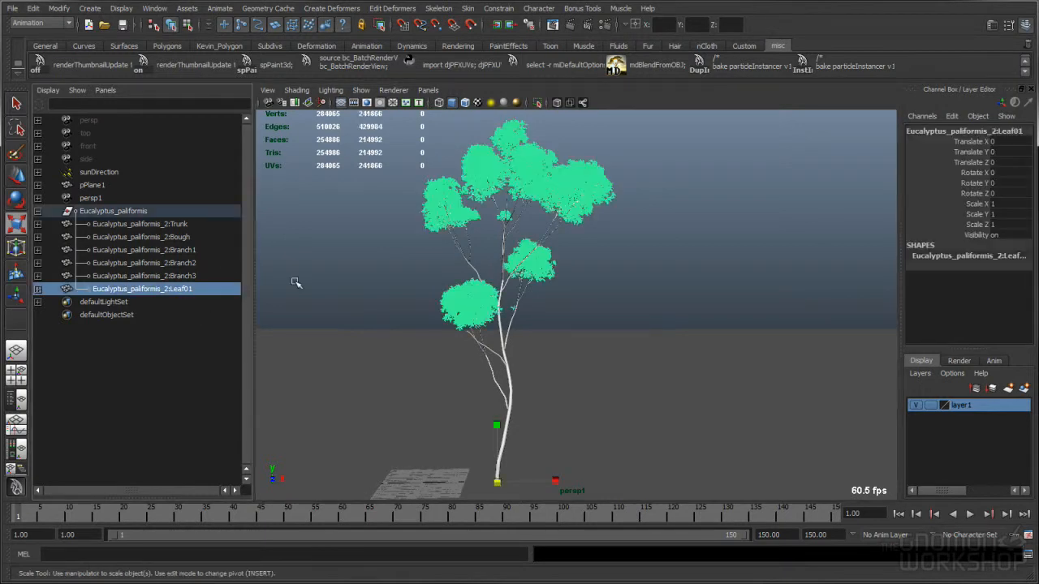
pyautogui.click(351, 267)
pyautogui.click(167, 289)
pyautogui.click(172, 277)
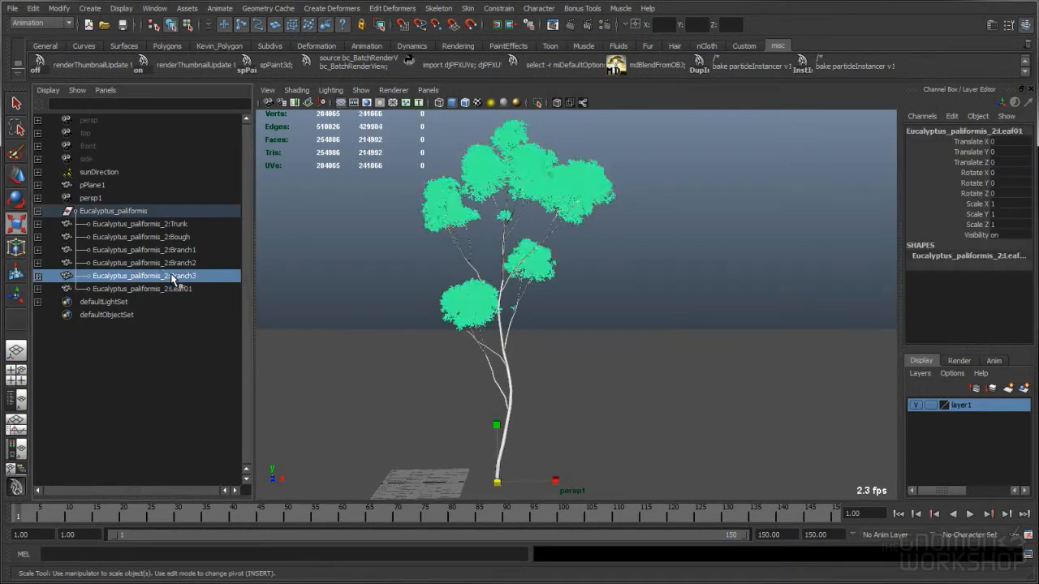
pyautogui.keyDown('ctrl'); pyautogui.click(179, 289); pyautogui.keyUp('ctrl')
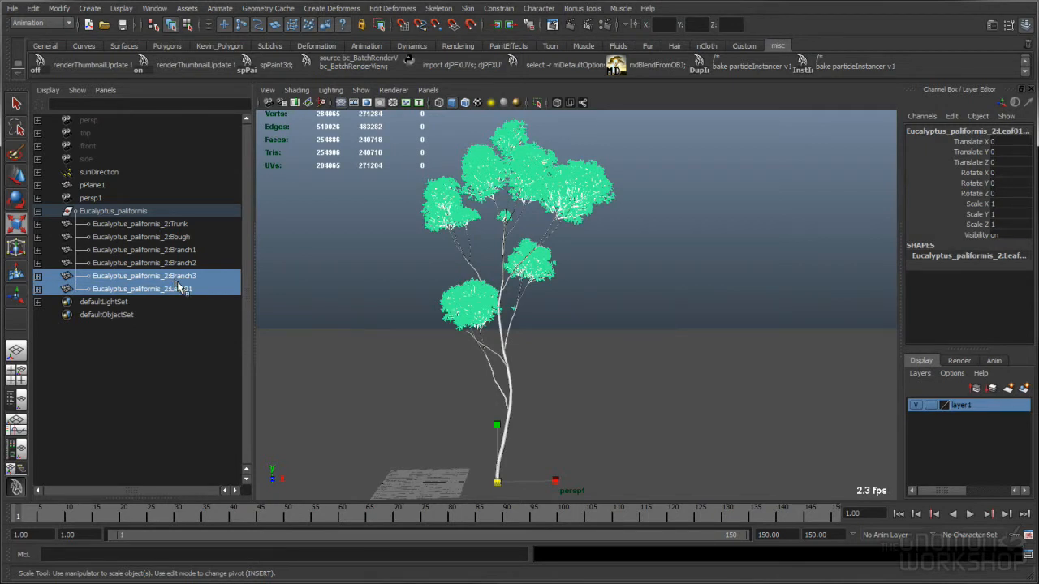
pyautogui.keyDown('alt'); pyautogui.moveTo(350, 282); pyautogui.dragTo(373, 276); pyautogui.keyUp('alt')
pyautogui.click(338, 312)
# - Compare the Leaf01 and Branch3 meshes by selecting them alternately, leaving only Leaf01 selected
pyautogui.click(146, 288)
pyautogui.click(325, 297)
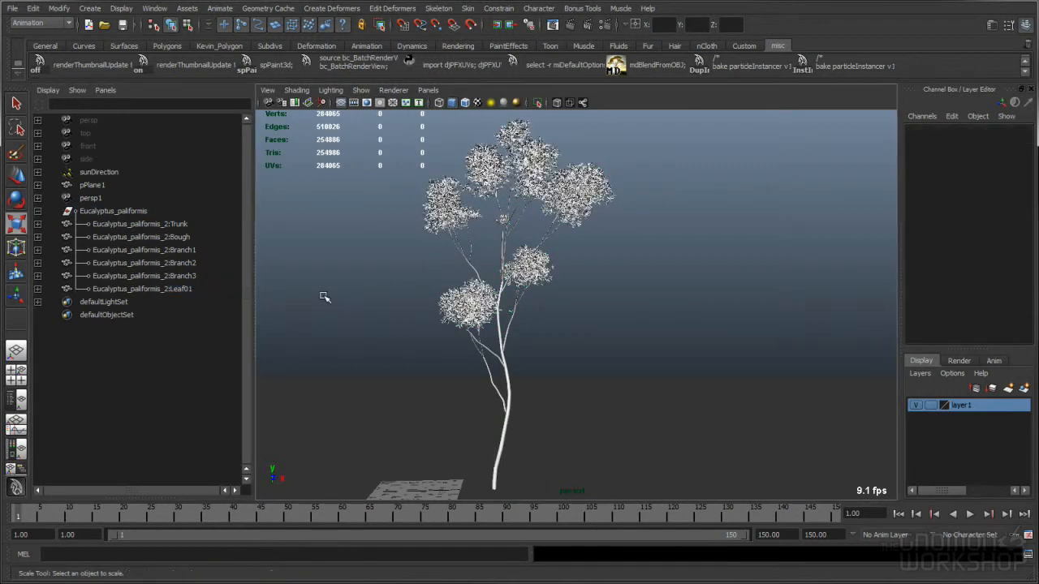
pyautogui.click(174, 290)
pyautogui.click(173, 277)
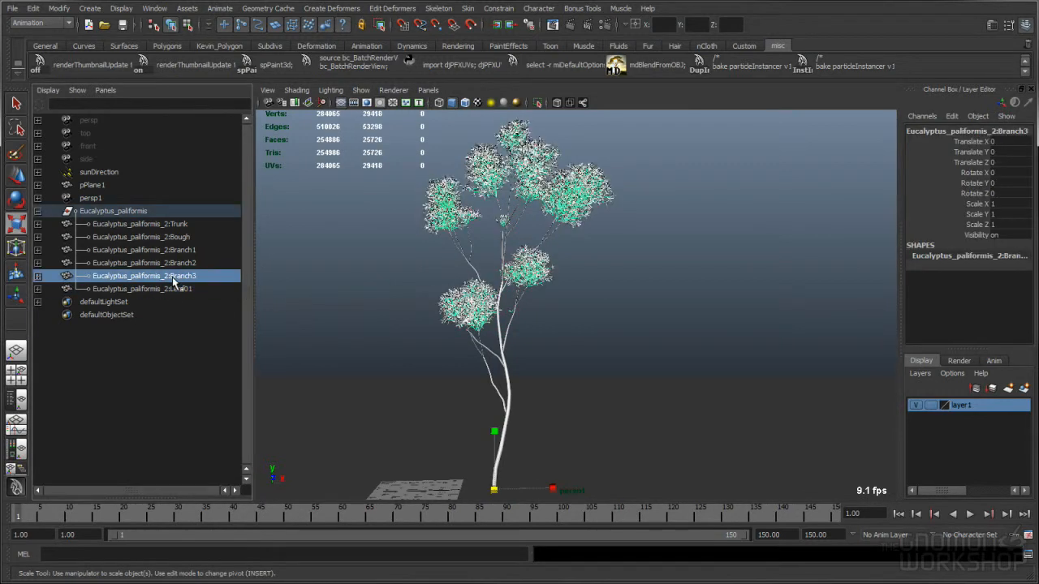
pyautogui.click(175, 290)
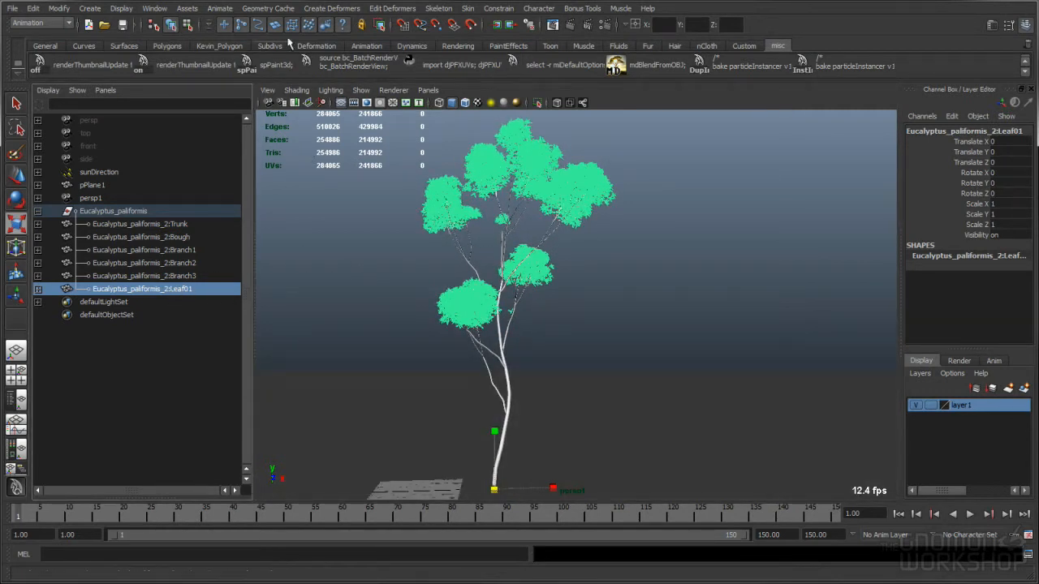
# - Create a lattice deformer around the Leaf01 mesh
pyautogui.click(324, 10)
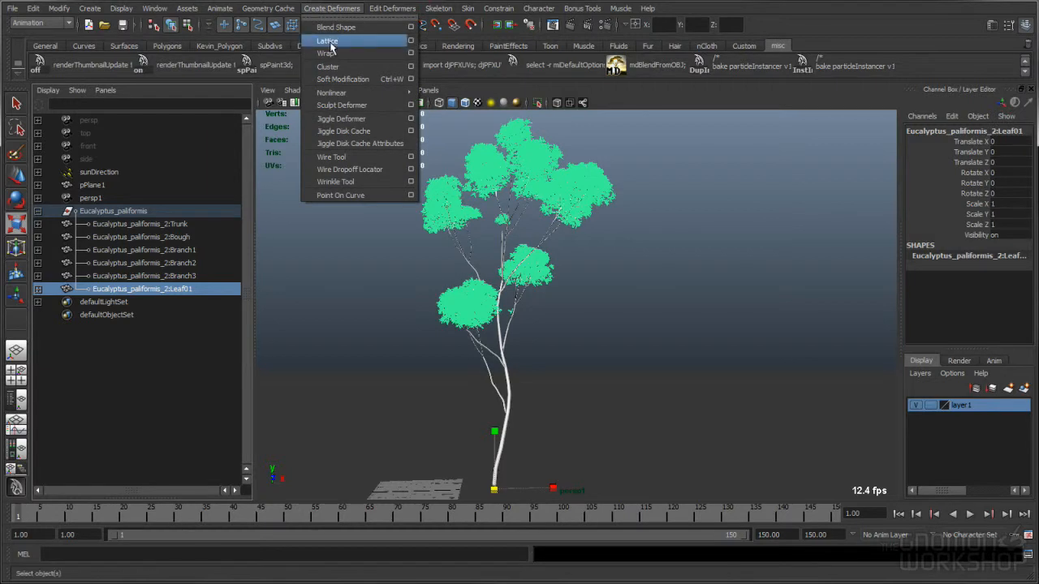
pyautogui.click(328, 42)
pyautogui.keyDown('alt'); pyautogui.moveTo(349, 244); pyautogui.dragTo(445, 233); pyautogui.keyUp('alt')
pyautogui.keyDown('alt'); pyautogui.moveTo(446, 225); pyautogui.dragTo(451, 233, button='middle'); pyautogui.keyUp('alt')
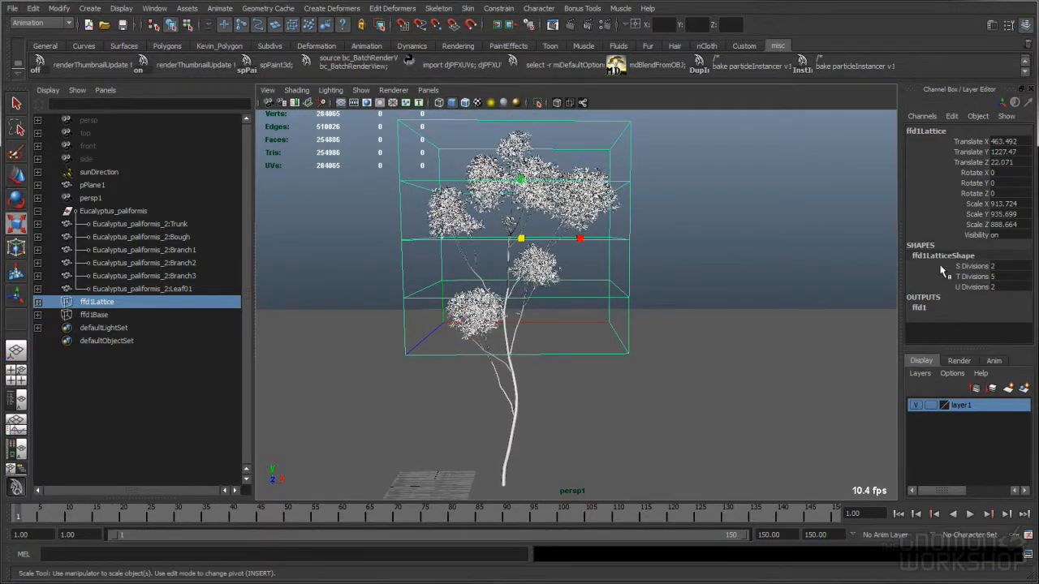
# - Set the lattice's S, T and U divisions to 5
pyautogui.doubleClick(1010, 267)
pyautogui.click(973, 257)
pyautogui.moveTo(977, 266); pyautogui.dragTo(977, 280)
pyautogui.keyDown('alt'); pyautogui.moveTo(686, 214); pyautogui.dragTo(686, 248, button='middle'); pyautogui.keyUp('alt')
pyautogui.keyDown('alt'); pyautogui.moveTo(686, 247); pyautogui.dragTo(781, 244, button='right'); pyautogui.keyUp('alt')
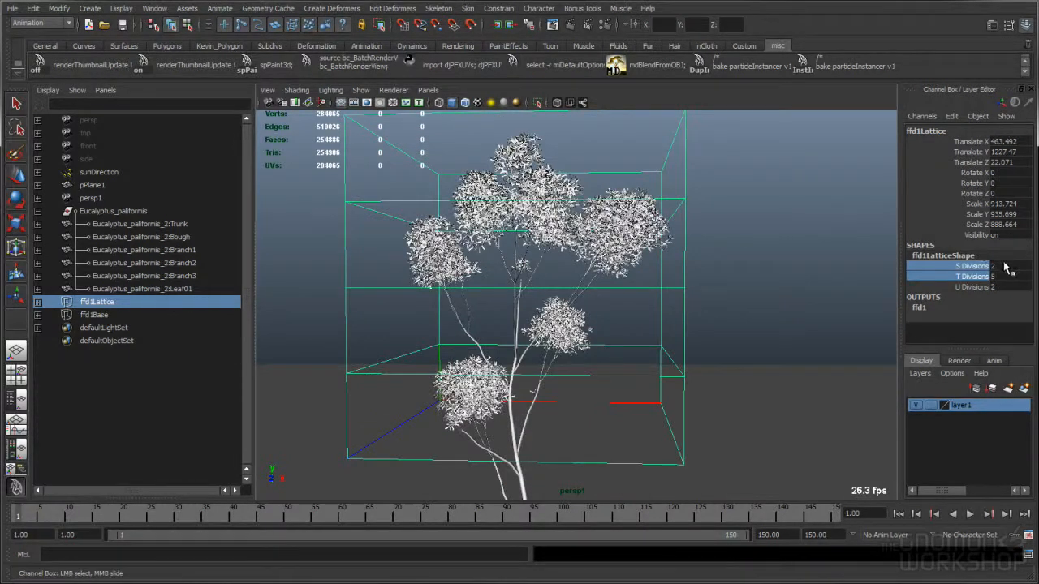
pyautogui.moveTo(1007, 266); pyautogui.dragTo(1009, 289)
pyautogui.write('5')
pyautogui.press('Return')
# - Try moving a single lattice point on the leaf lattice, then undo the move
pyautogui.moveTo(722, 231)
pyautogui.keyDown('alt'); pyautogui.mouseDown()
pyautogui.moveTo(666, 255)
pyautogui.moveTo(685, 235)
pyautogui.moveTo(712, 232)
pyautogui.mouseUp(); pyautogui.keyUp('alt')
pyautogui.moveTo(669, 285); pyautogui.dragTo(613, 285, button='right')
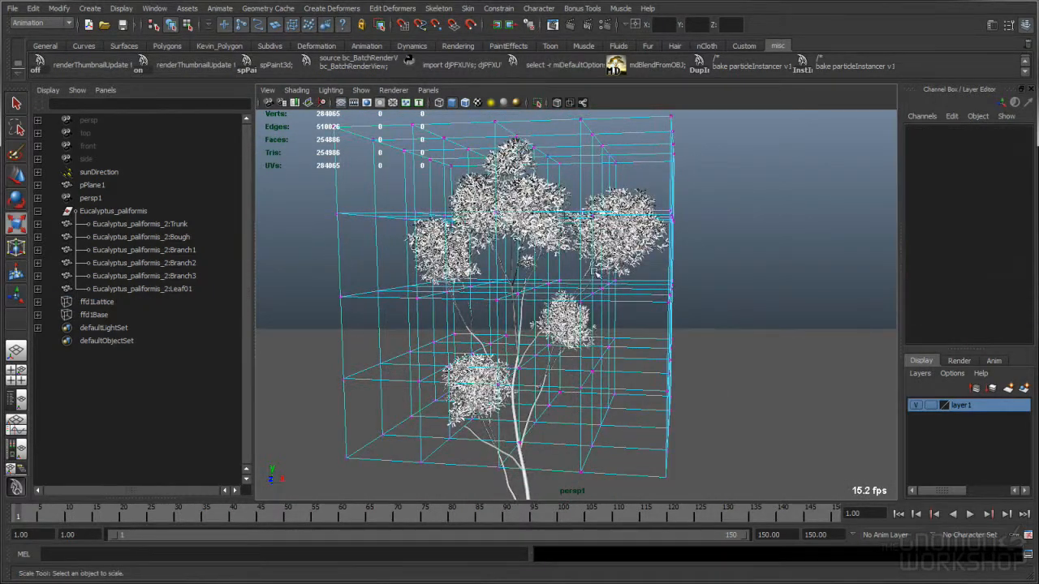
pyautogui.click(610, 287)
pyautogui.press('w')
pyautogui.moveTo(607, 289); pyautogui.dragTo(591, 304)
pyautogui.hotkey('ctrl', 'z')
# - Select ffd1Lattice and examine from several angles how its grid encloses the leaf clusters
pyautogui.click(120, 315)
pyautogui.click(122, 302)
pyautogui.keyDown('alt'); pyautogui.moveTo(318, 291); pyautogui.dragTo(459, 297); pyautogui.keyUp('alt')
pyautogui.press('q')
pyautogui.keyDown('alt'); pyautogui.moveTo(509, 246); pyautogui.dragTo(494, 262); pyautogui.keyUp('alt')
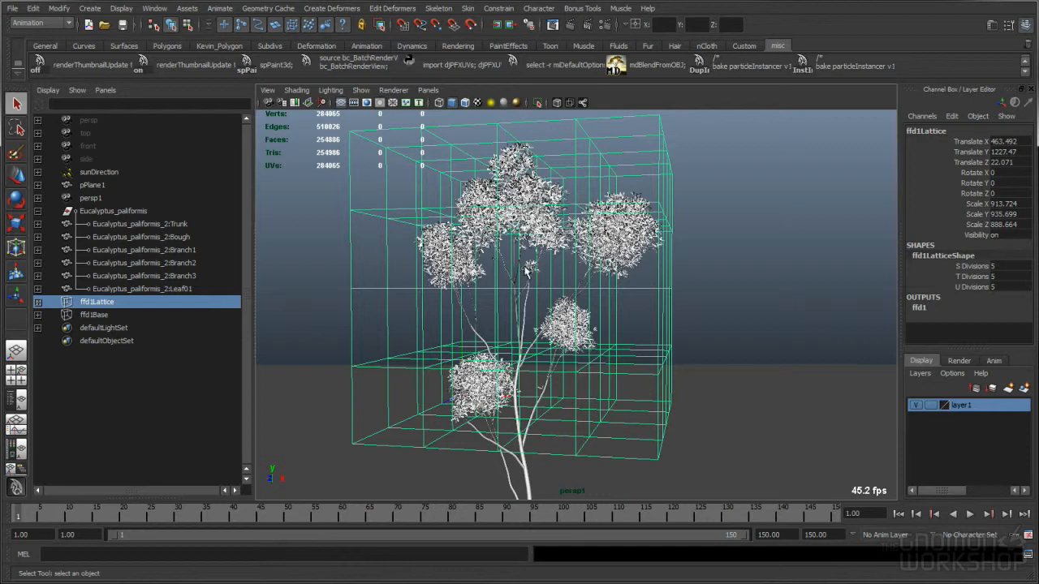
pyautogui.moveTo(520, 250)
pyautogui.keyDown('alt'); pyautogui.mouseDown()
pyautogui.moveTo(520, 349)
pyautogui.moveTo(529, 256)
pyautogui.mouseUp(); pyautogui.keyUp('alt')
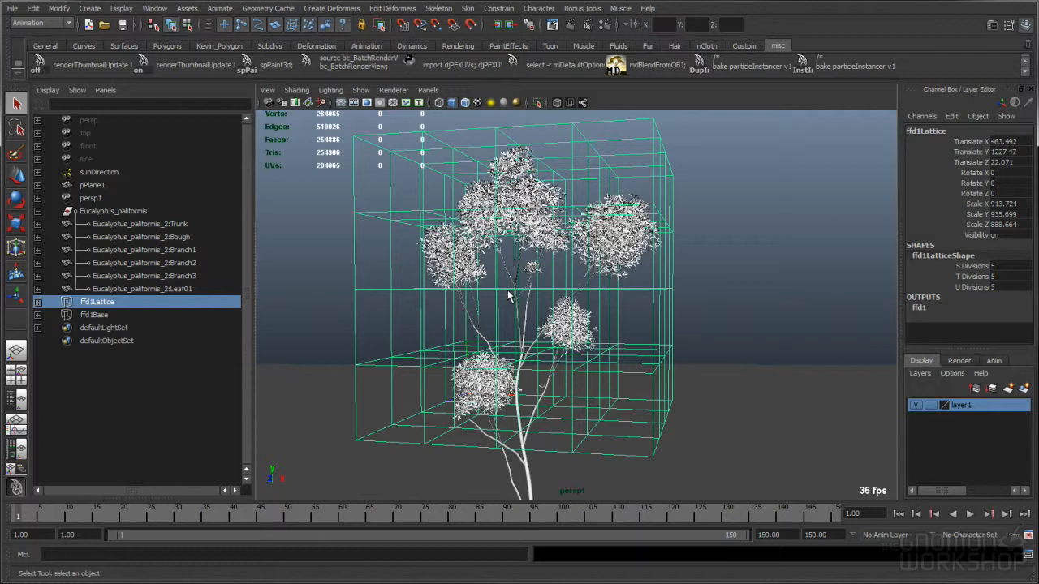
pyautogui.click(290, 292)
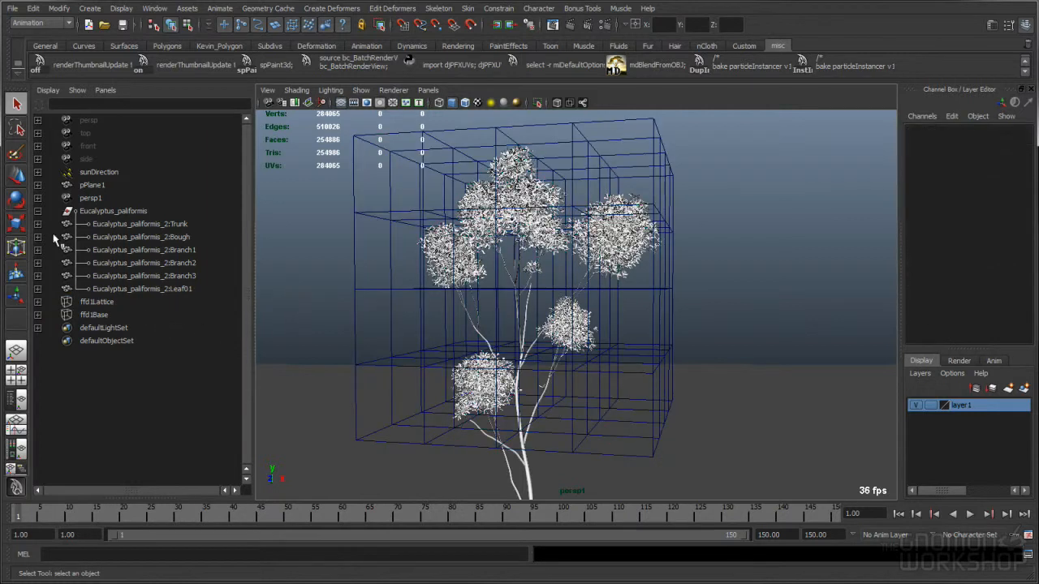
pyautogui.click(96, 302)
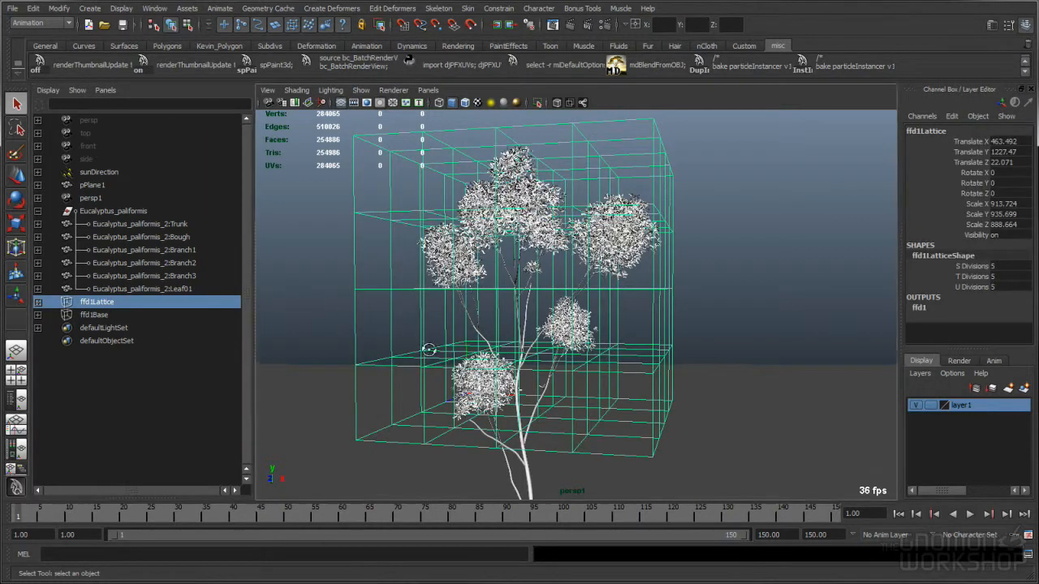
# - Try moving the leaf lattice and its points again, and undo the moves
pyautogui.press('w')
pyautogui.moveTo(516, 336); pyautogui.dragTo(559, 207, button='middle')
pyautogui.hotkey('ctrl', 'z')
pyautogui.moveTo(666, 228); pyautogui.dragTo(623, 195, button='right')
pyautogui.moveTo(622, 195); pyautogui.dragTo(709, 218)
pyautogui.hotkey('ctrl', 'z')
pyautogui.hotkey('ctrl', 'z')
# - Select ffd1Lattice, switch to the Dynamics toolset and open the Create Soft Body options with Make soft as creation option
pyautogui.click(104, 303)
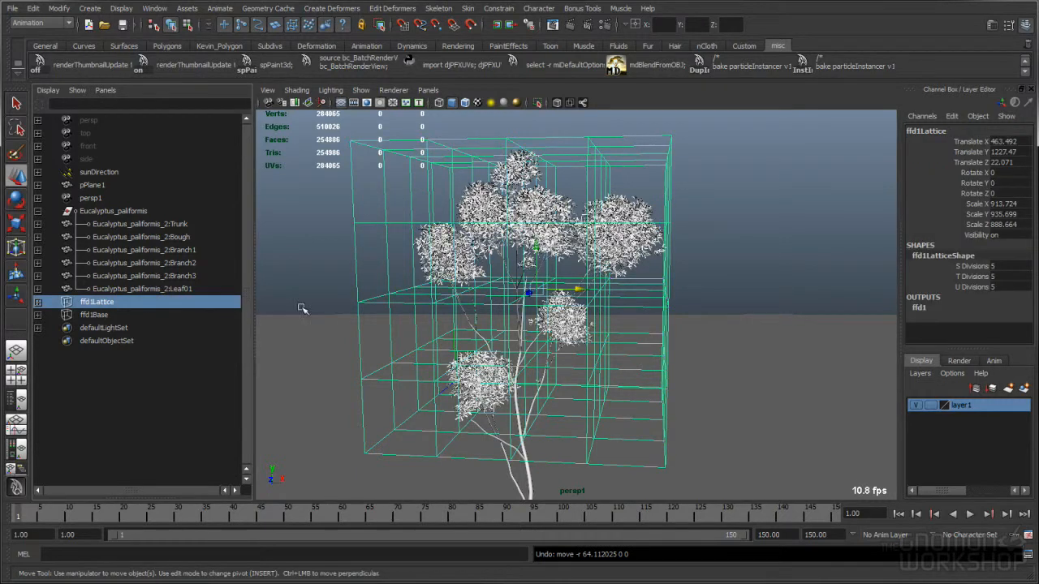
pyautogui.keyDown('alt'); pyautogui.moveTo(289, 276); pyautogui.dragTo(308, 268); pyautogui.keyUp('alt')
pyautogui.click(40, 22)
pyautogui.click(28, 60)
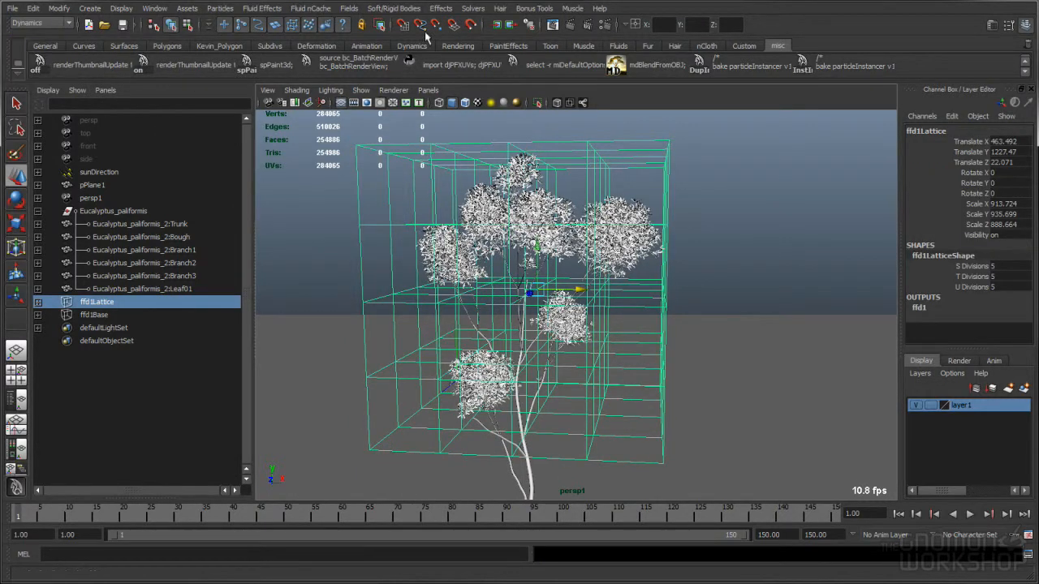
pyautogui.click(394, 8)
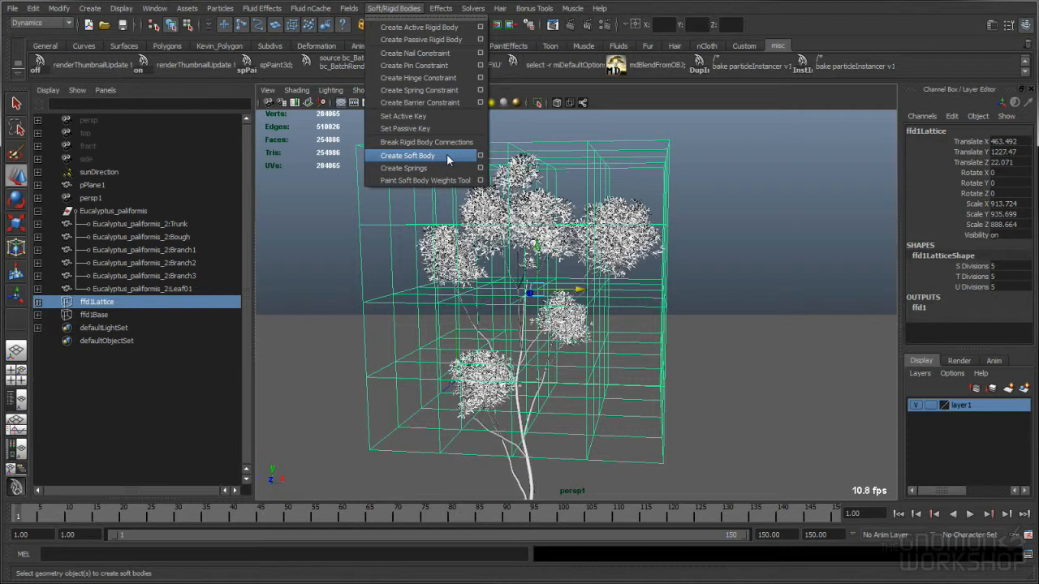
pyautogui.click(480, 155)
pyautogui.moveTo(345, 93); pyautogui.dragTo(253, 44)
pyautogui.click(224, 67)
pyautogui.click(227, 92)
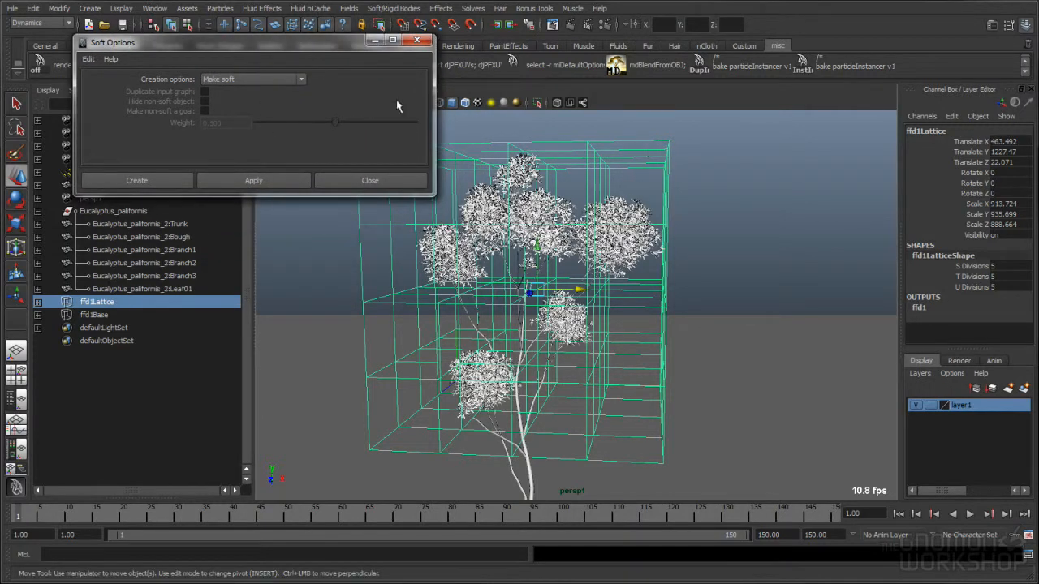
# - Set the soft body creation option to "Duplicate, make original soft"
pyautogui.moveTo(274, 40); pyautogui.dragTo(306, 67)
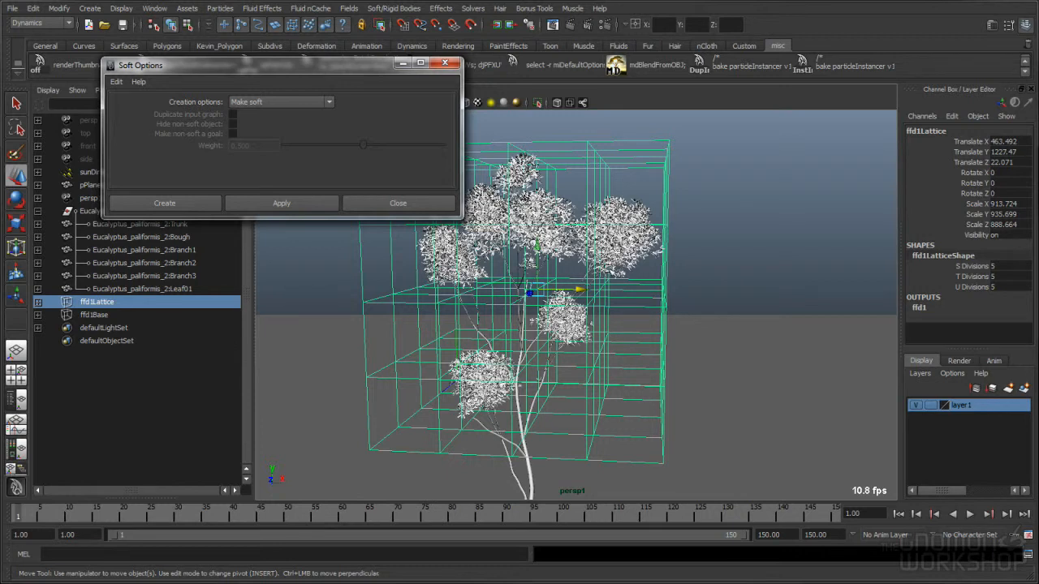
pyautogui.moveTo(338, 63); pyautogui.dragTo(356, 76)
pyautogui.click(317, 113)
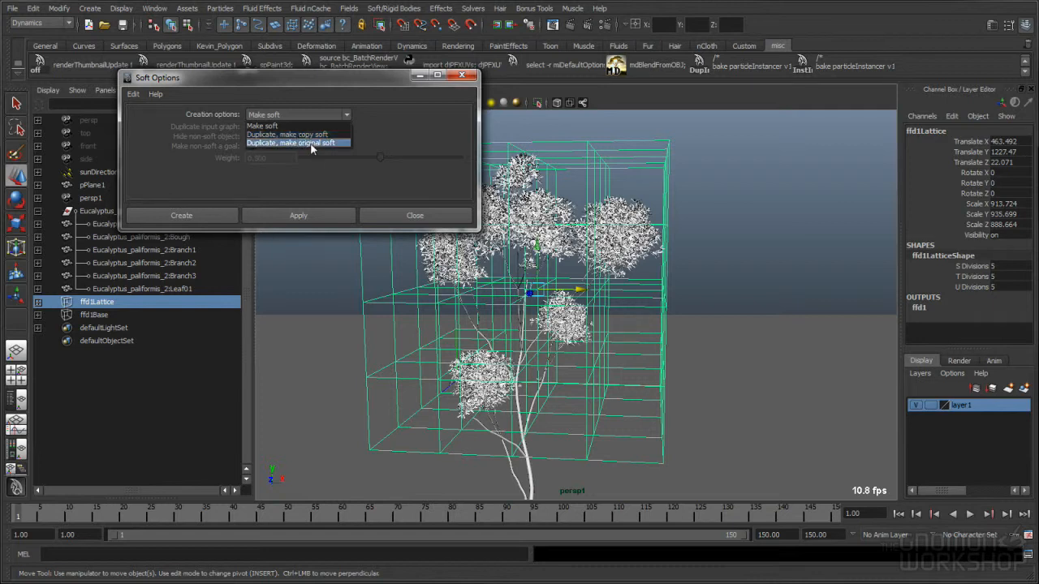
pyautogui.click(357, 74)
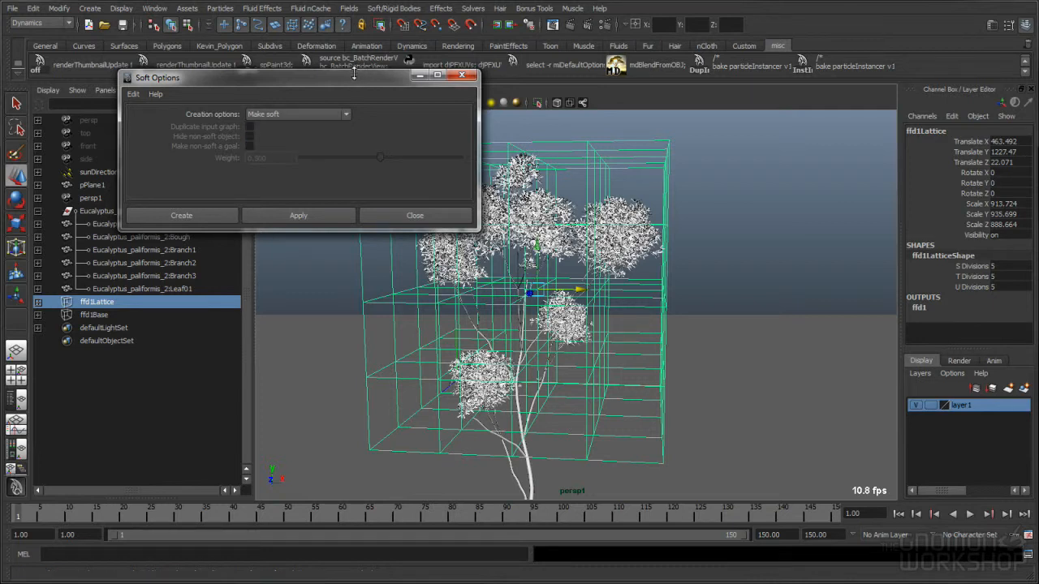
pyautogui.moveTo(354, 75); pyautogui.dragTo(342, 57)
pyautogui.click(295, 96)
pyautogui.click(294, 125)
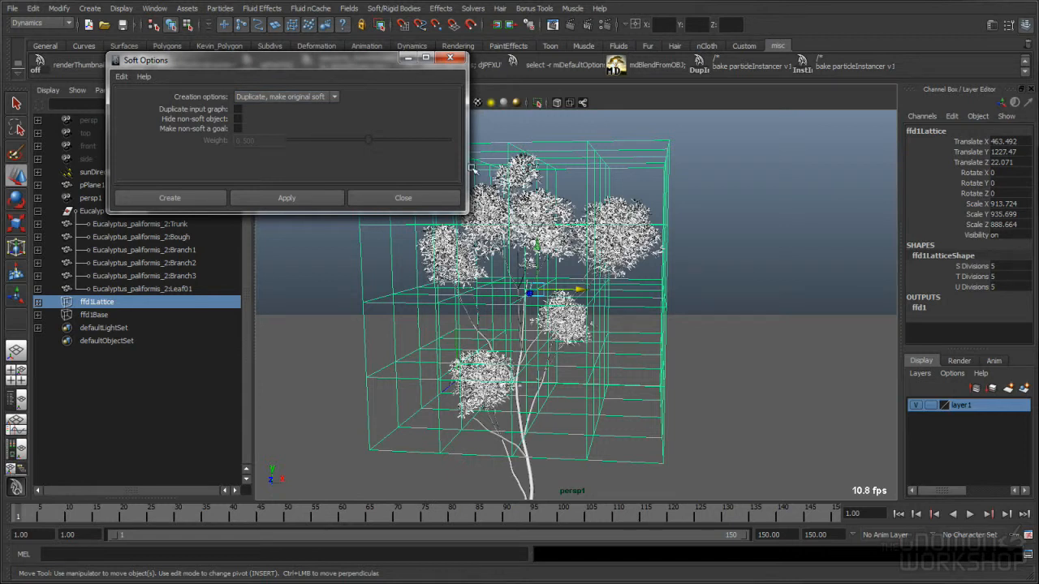
# - Enable making the non-soft object a goal and hiding the non-soft object
pyautogui.moveTo(313, 63); pyautogui.dragTo(290, 73)
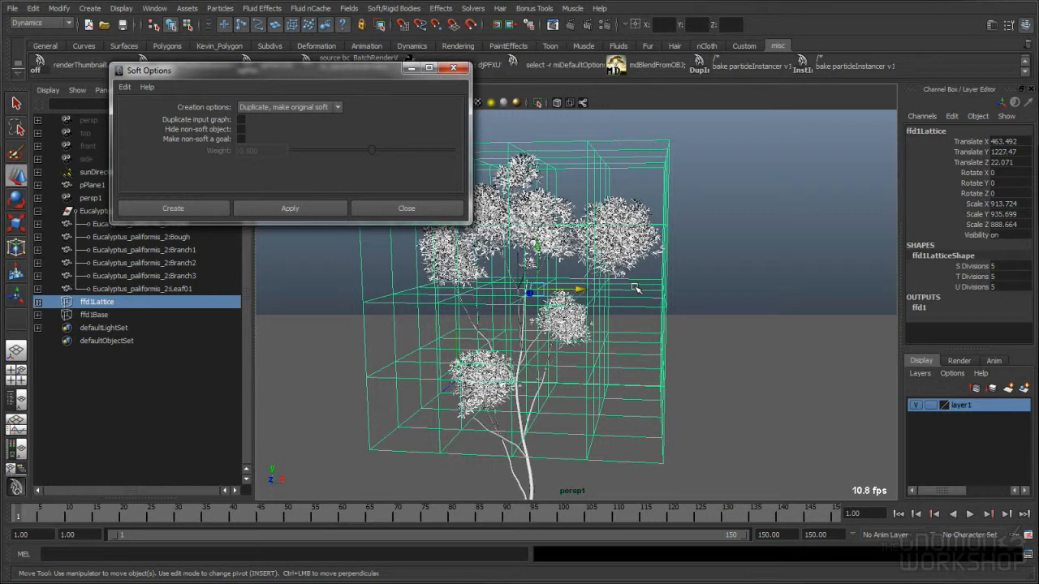
pyautogui.moveTo(315, 76); pyautogui.dragTo(352, 94)
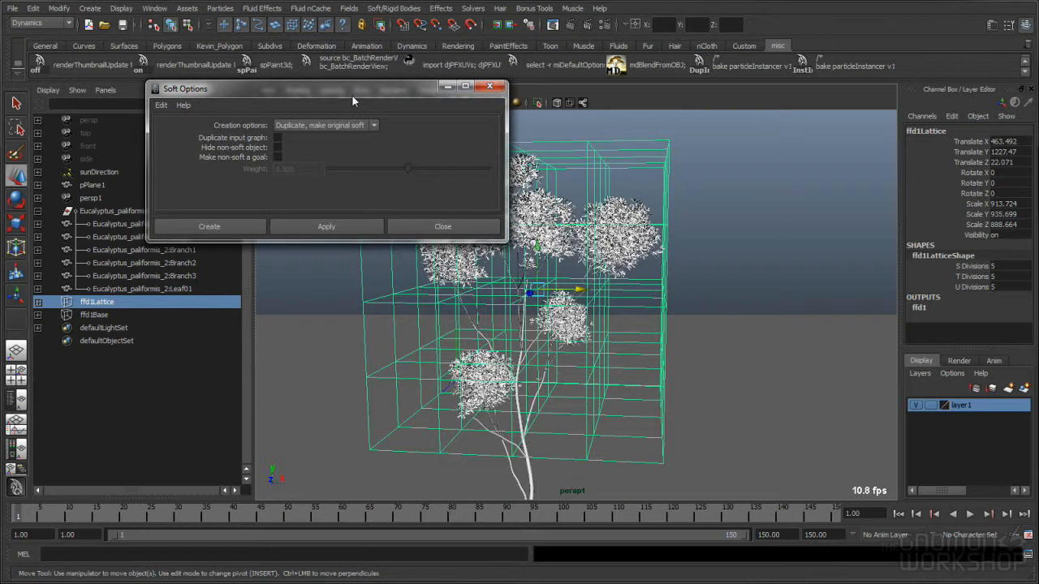
pyautogui.click(277, 157)
pyautogui.moveTo(319, 88)
pyautogui.mouseDown()
pyautogui.moveTo(316, 118)
pyautogui.moveTo(319, 87)
pyautogui.mouseUp()
pyautogui.click(278, 146)
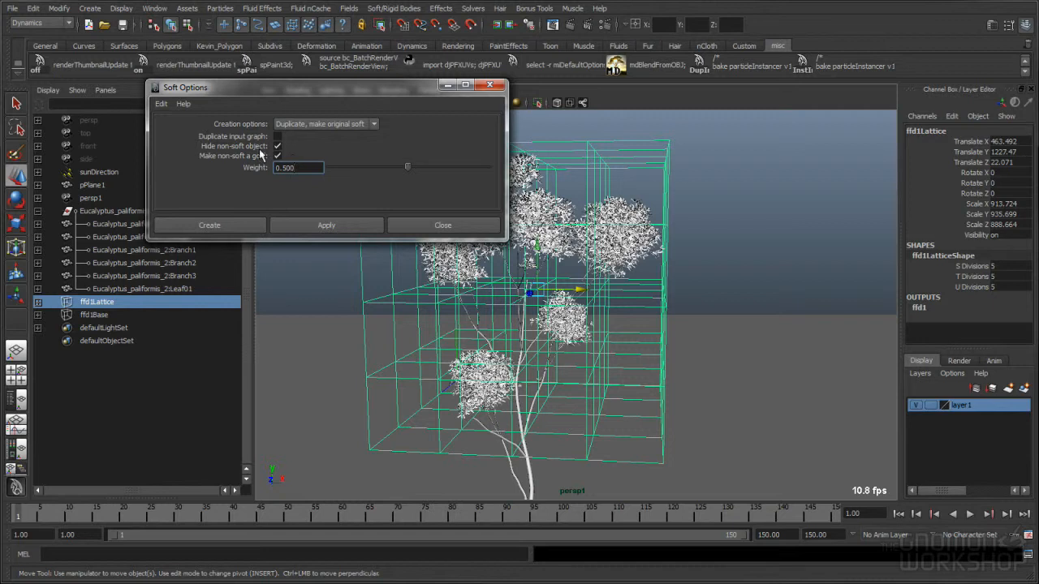
pyautogui.moveTo(366, 87)
pyautogui.mouseDown()
pyautogui.moveTo(397, 82)
pyautogui.moveTo(343, 68)
pyautogui.moveTo(356, 72)
pyautogui.mouseUp()
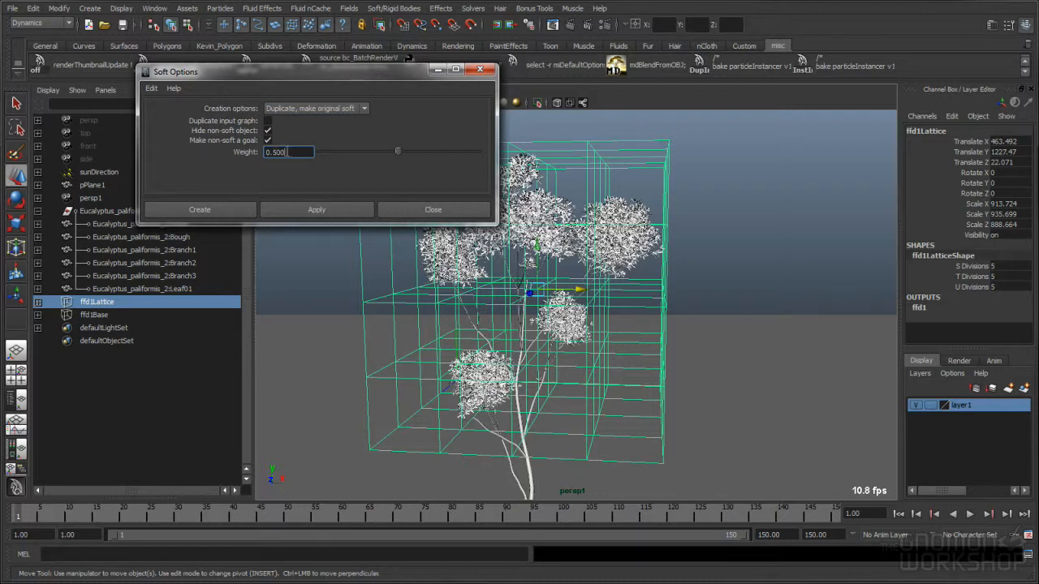
# - Try goal weights across the range from 0 to 1 in the soft body options
pyautogui.moveTo(399, 151); pyautogui.dragTo(521, 154)
pyautogui.moveTo(371, 78); pyautogui.dragTo(387, 87)
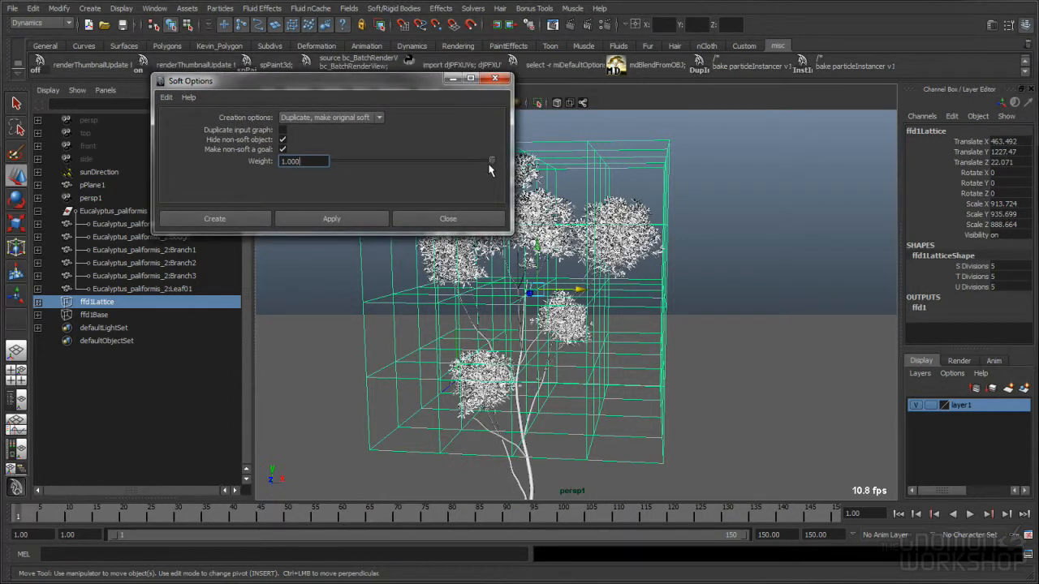
pyautogui.moveTo(491, 160); pyautogui.dragTo(303, 168)
pyautogui.moveTo(386, 79); pyautogui.dragTo(364, 67)
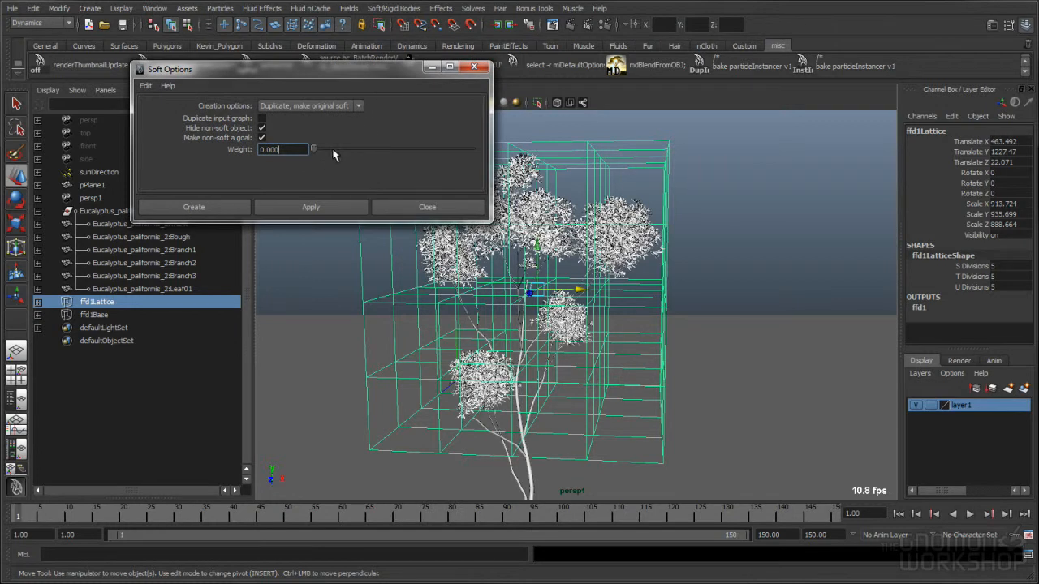
pyautogui.moveTo(316, 151); pyautogui.dragTo(382, 152)
pyautogui.moveTo(383, 70); pyautogui.dragTo(360, 72)
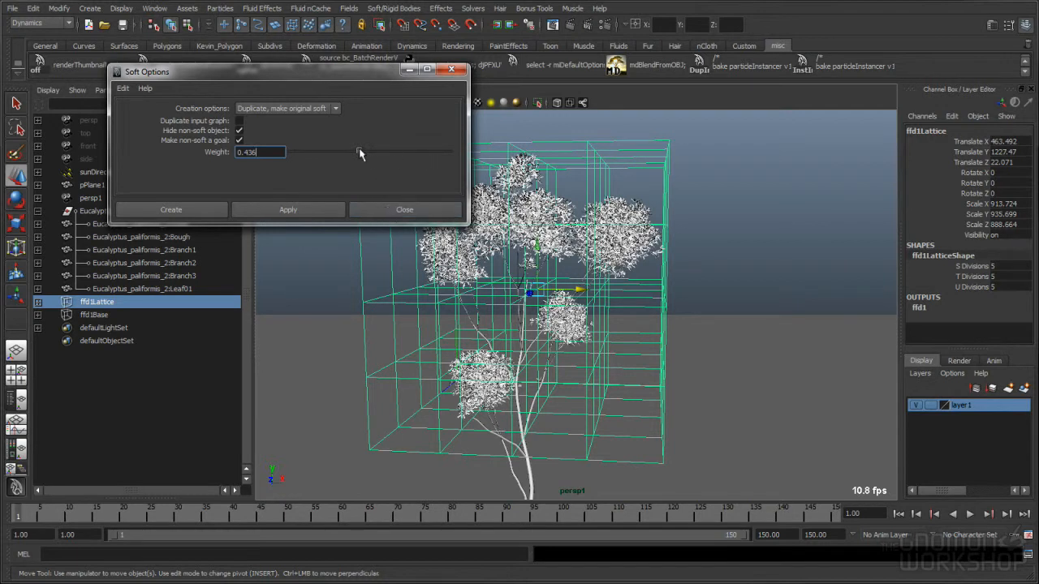
pyautogui.moveTo(357, 151); pyautogui.dragTo(533, 159)
# - Set the goal weight to .5, create the soft body from ffd1Lattice and clear the selection
pyautogui.doubleClick(260, 153)
pyautogui.write('.5')
pyautogui.click(192, 211)
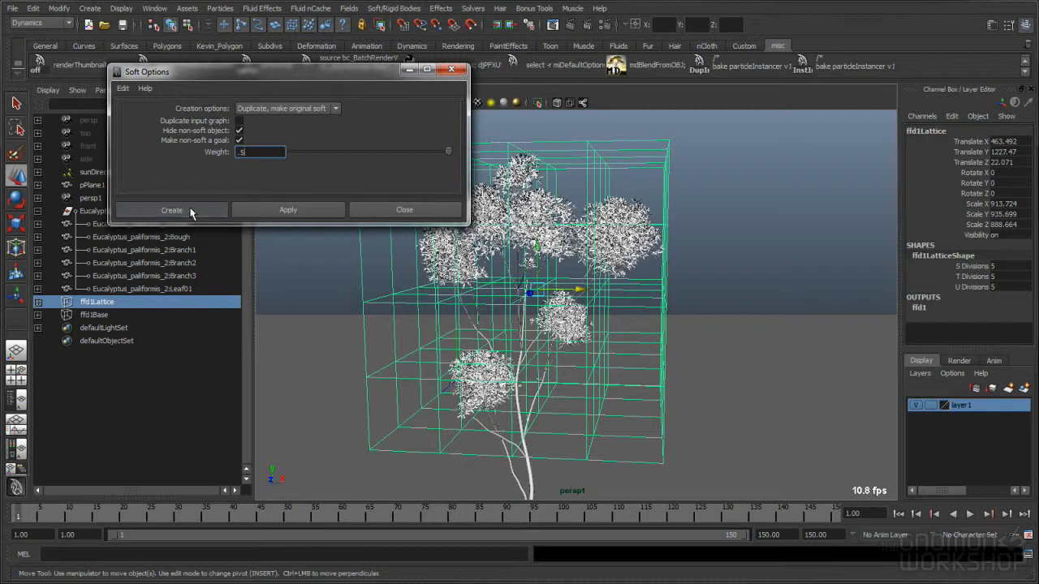
pyautogui.click(316, 240)
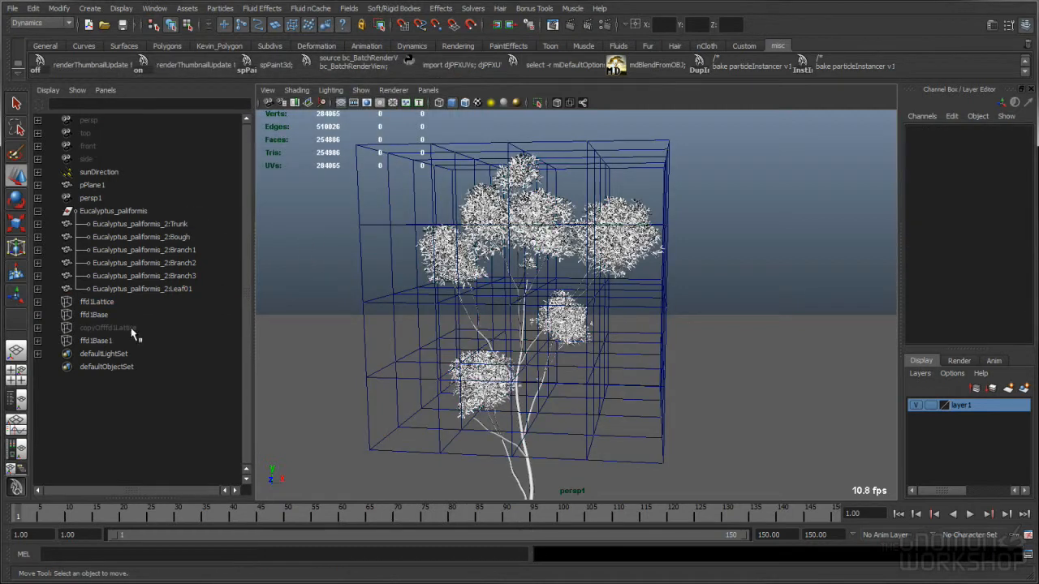
# - Collapse the Eucalyptus_paliformis hierarchy and check the copyOfffd1Lattice and ffd1Base1 nodes, keeping the copied lattice hidden
pyautogui.click(38, 212)
pyautogui.moveTo(94, 225); pyautogui.dragTo(110, 264)
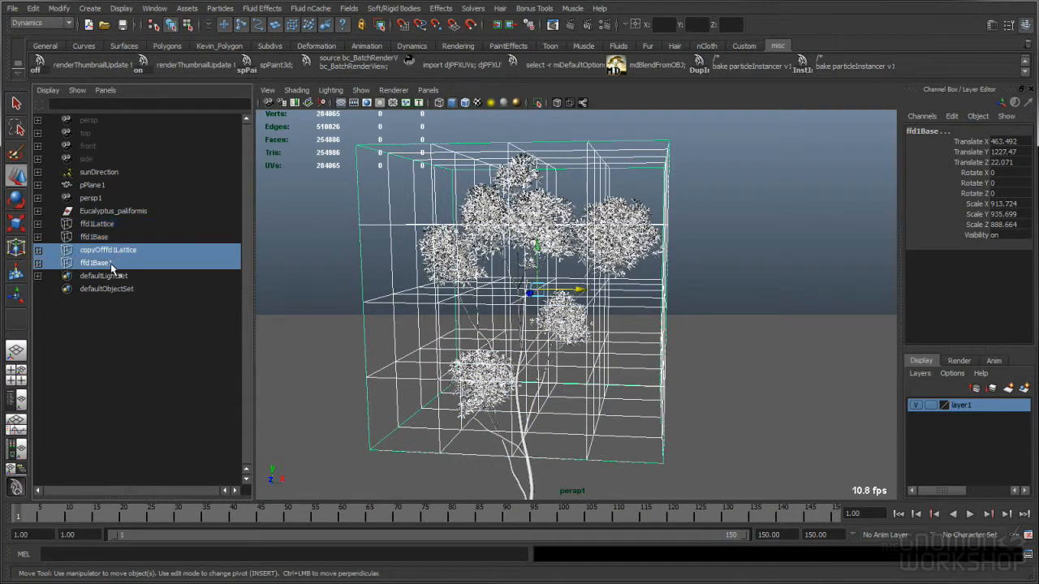
pyautogui.keyDown('ctrl'); pyautogui.click(112, 265); pyautogui.keyUp('ctrl')
pyautogui.hotkey('ctrl', 'h')
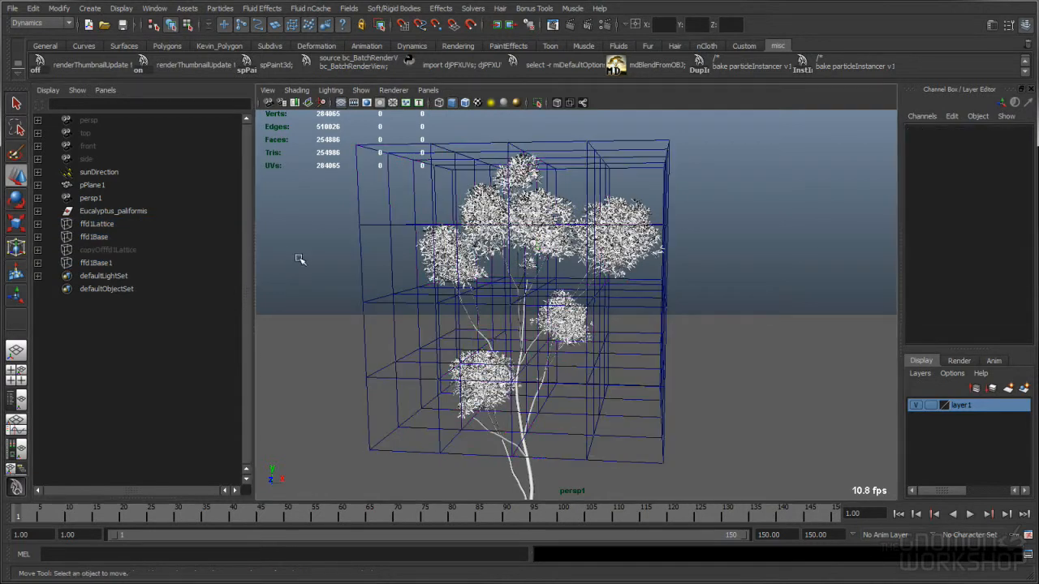
# - Expand ffd1Lattice in the Outliner and inspect its ffd1LatticeParticle child, then clear the selection
pyautogui.click(103, 225)
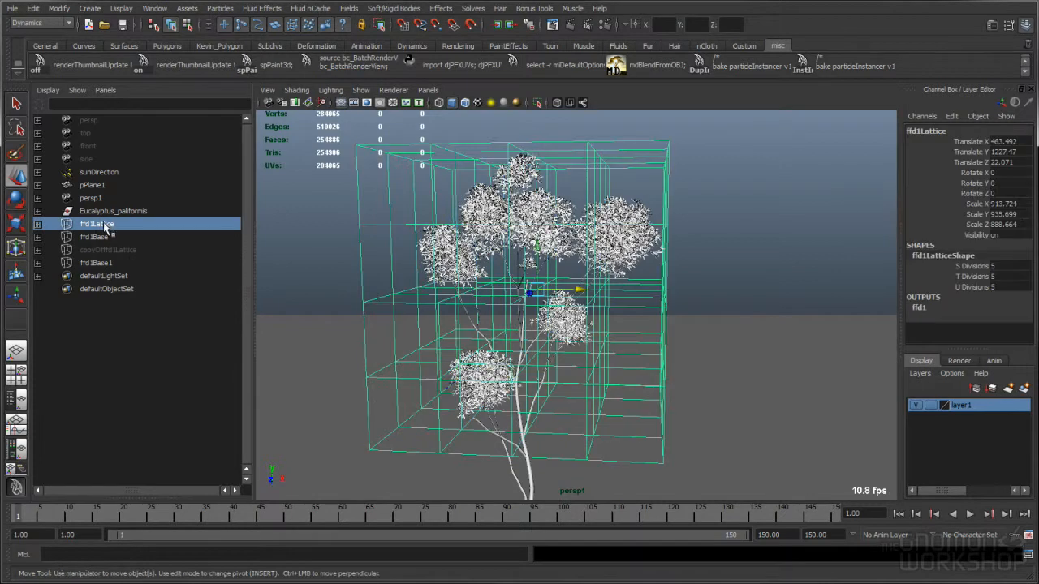
pyautogui.click(38, 224)
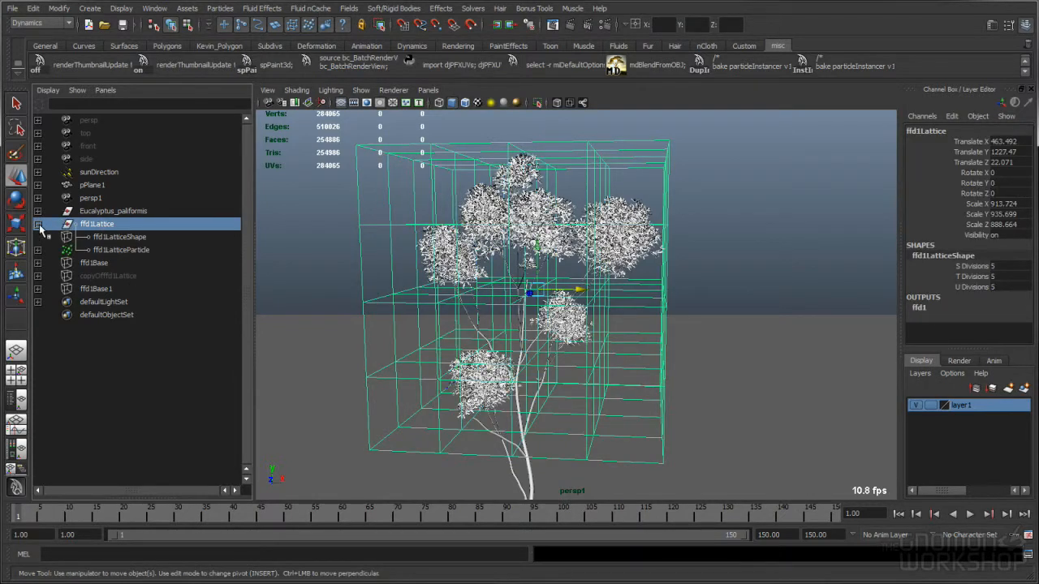
pyautogui.click(48, 90)
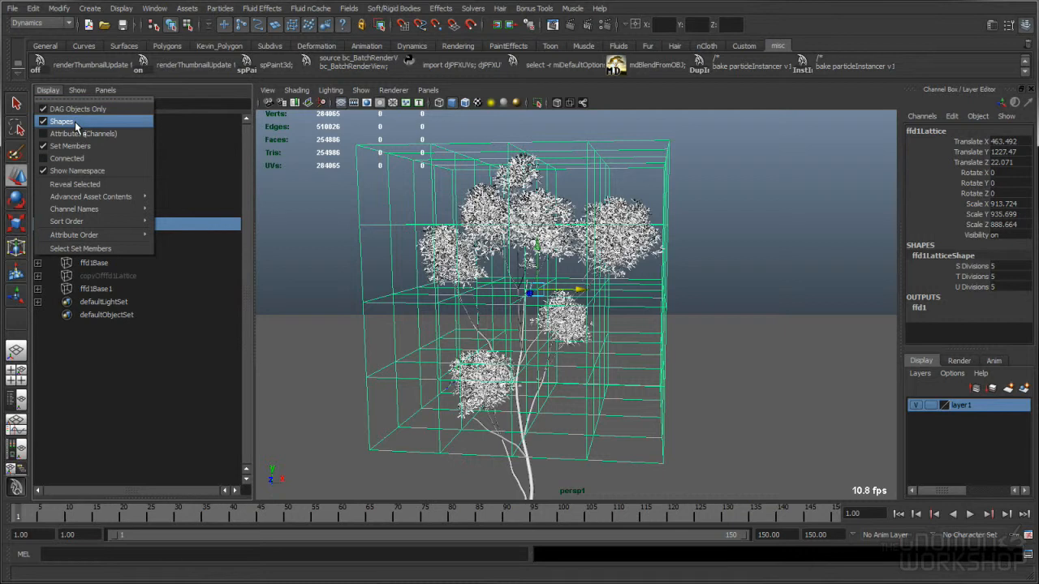
pyautogui.click(76, 122)
pyautogui.click(209, 371)
pyautogui.click(136, 253)
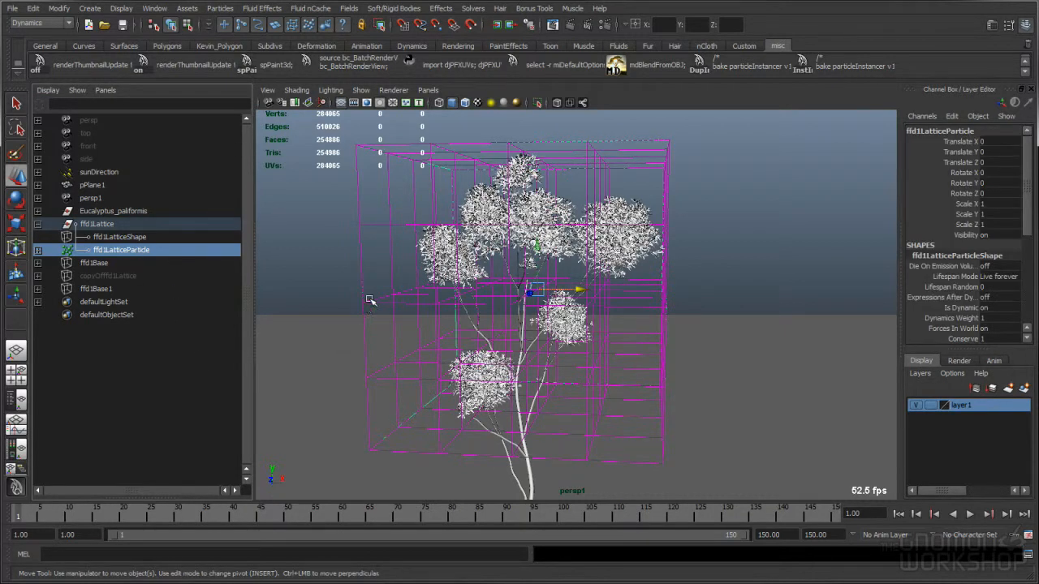
pyautogui.click(321, 217)
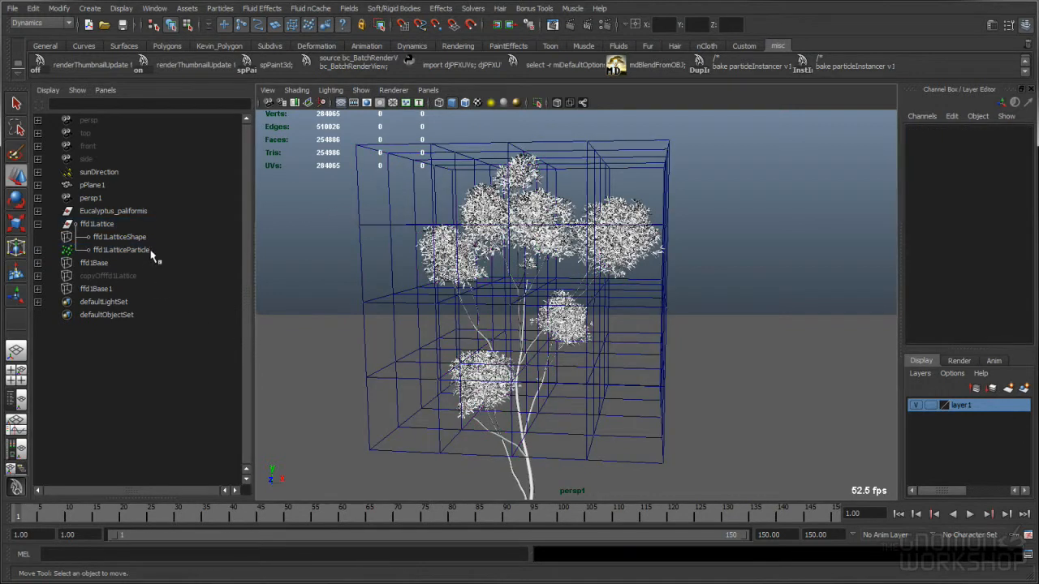
# - Add a turbulence field with the default options to ffd1LatticeParticle and clear the selection
pyautogui.click(121, 250)
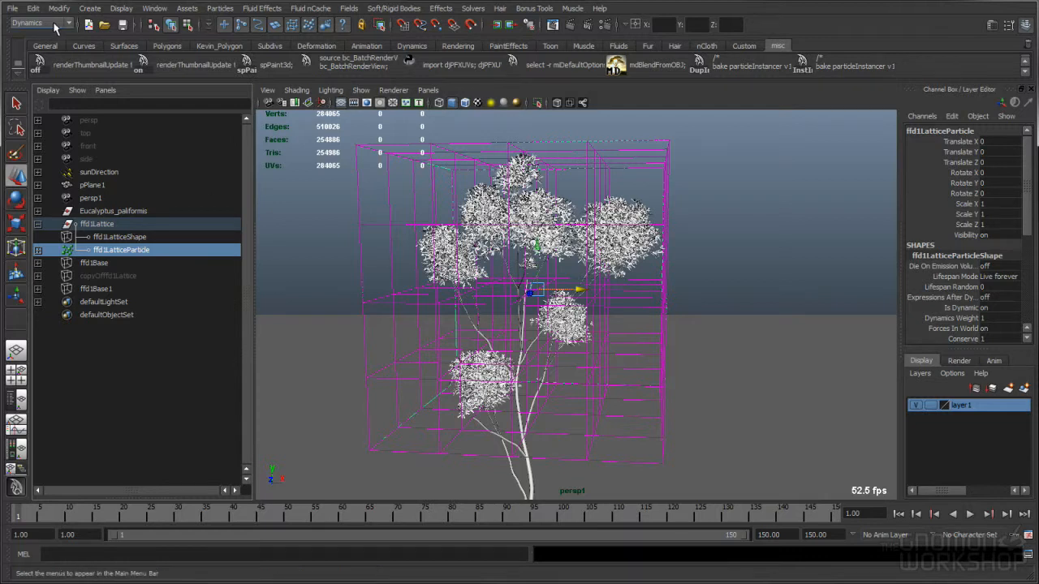
pyautogui.click(350, 9)
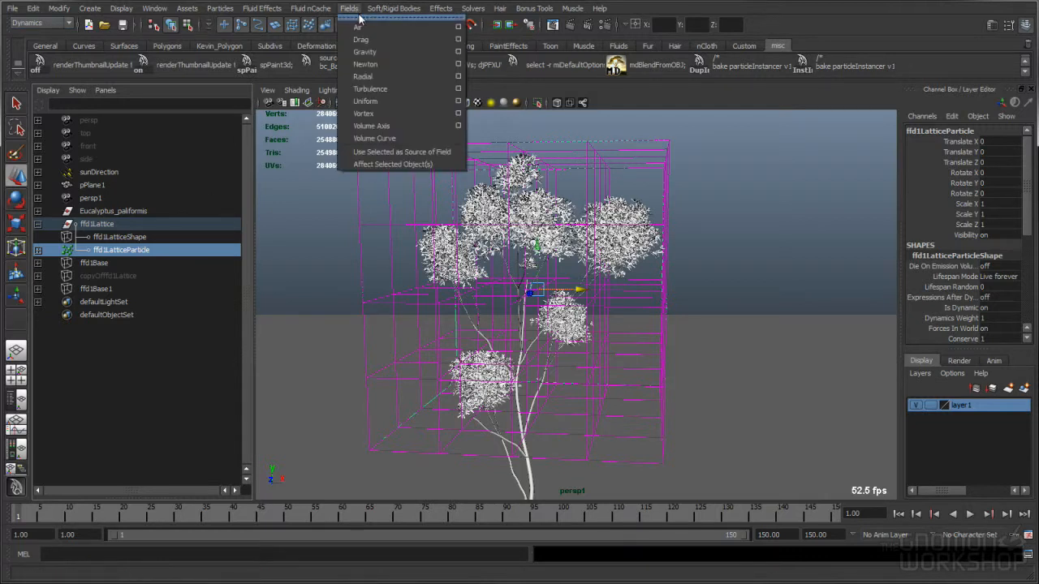
pyautogui.click(460, 91)
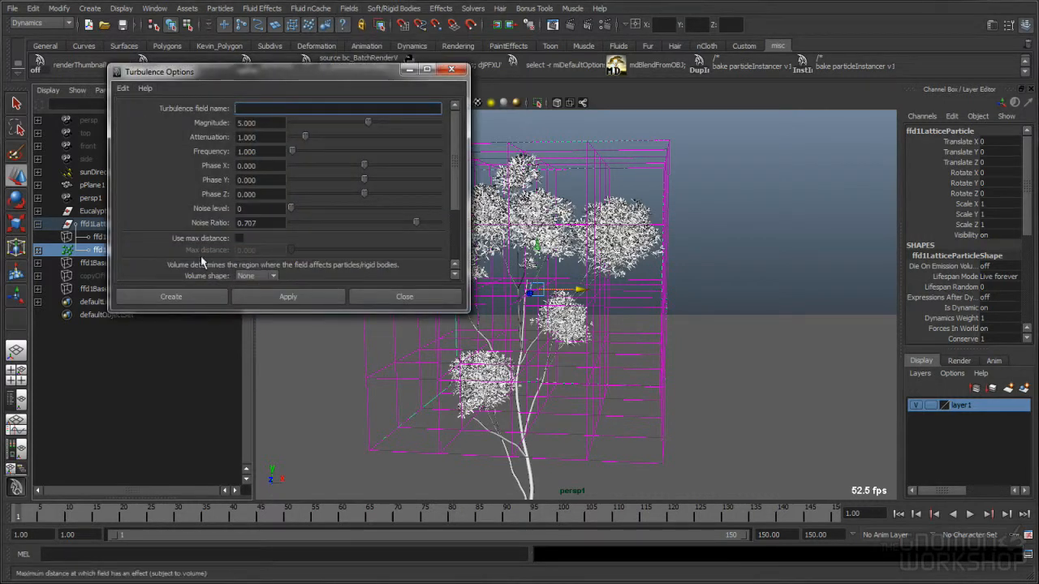
pyautogui.click(172, 297)
pyautogui.click(335, 218)
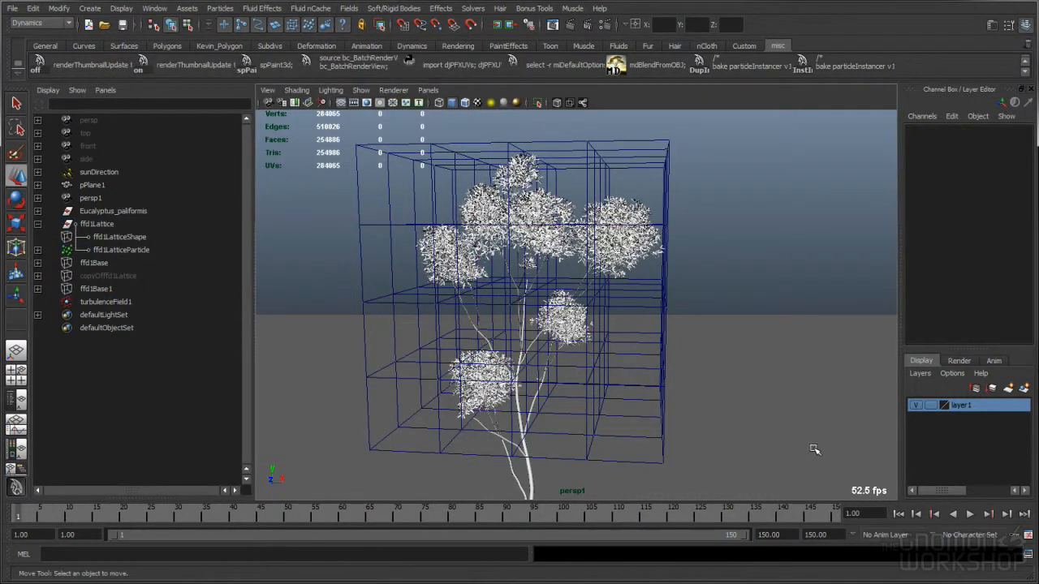
# - Save the Time Slider preferences with playback speed at Play every frame and replay the simulation
pyautogui.click(971, 514)
pyautogui.click(971, 515)
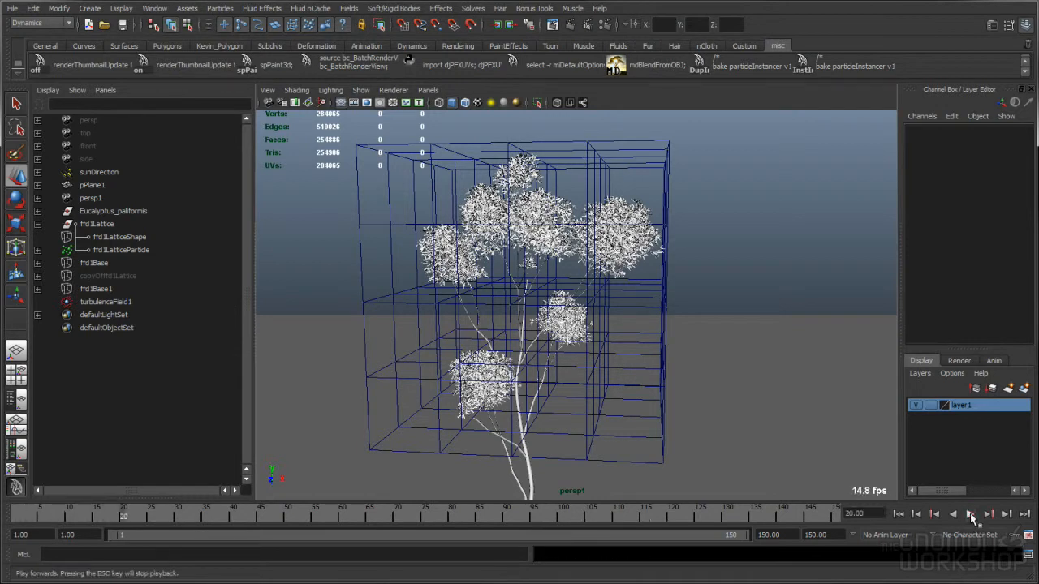
pyautogui.click(1028, 535)
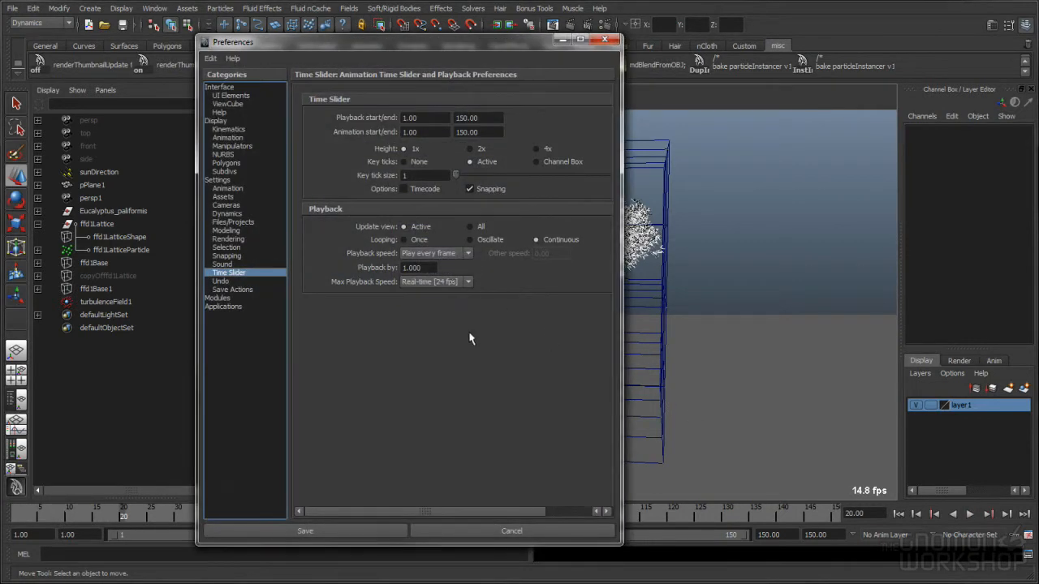
pyautogui.click(382, 531)
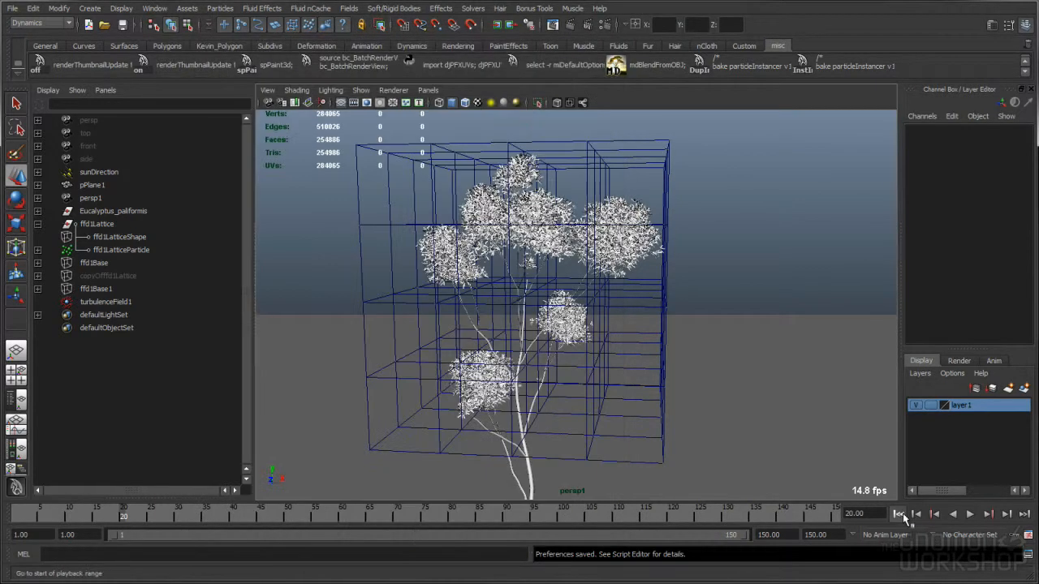
pyautogui.click(971, 514)
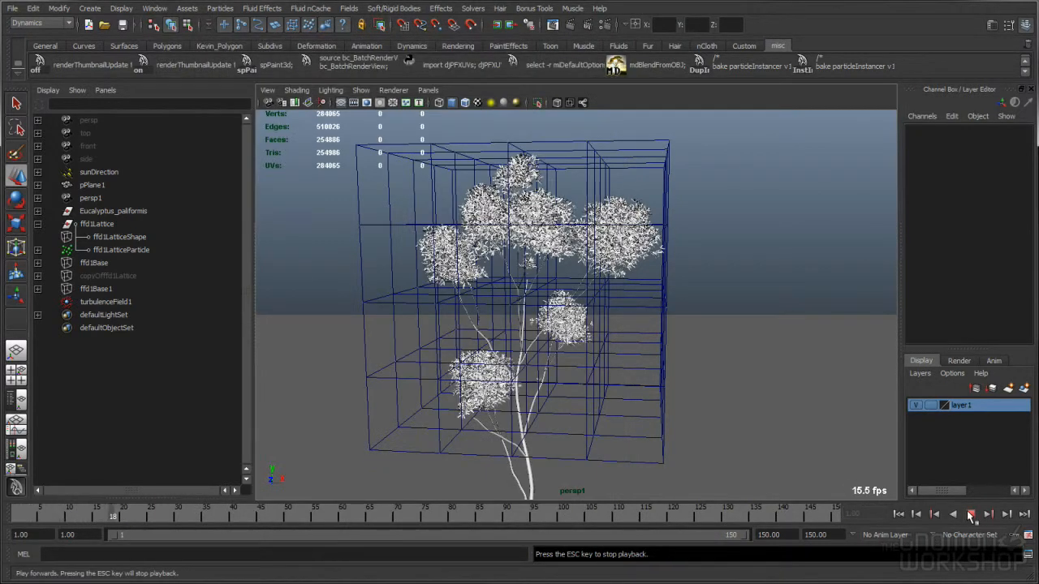
pyautogui.click(971, 514)
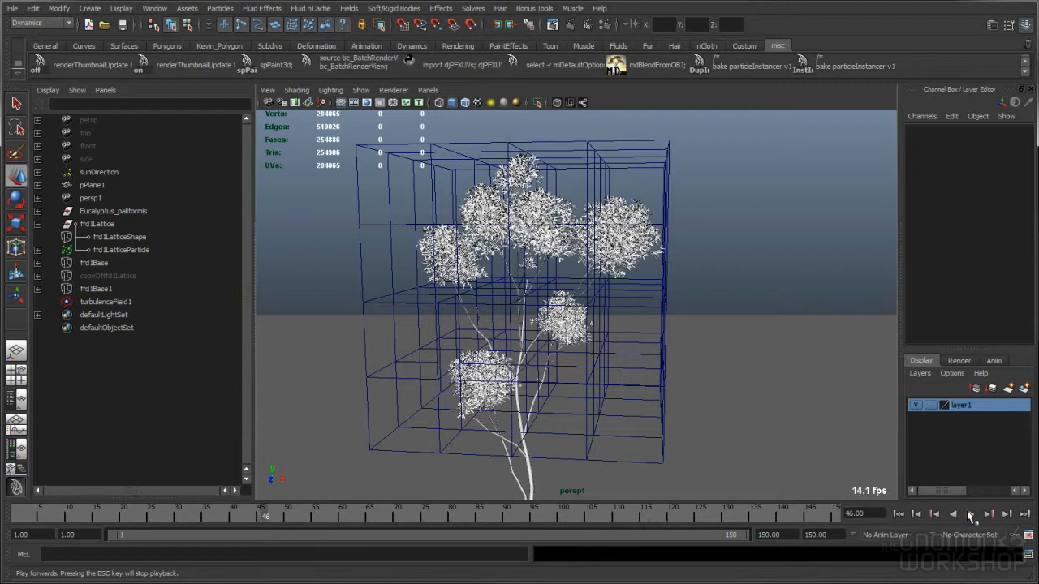
# - Set turbulenceField1's attenuation to 0 and magnitude to 50, and play the simulation
pyautogui.click(131, 303)
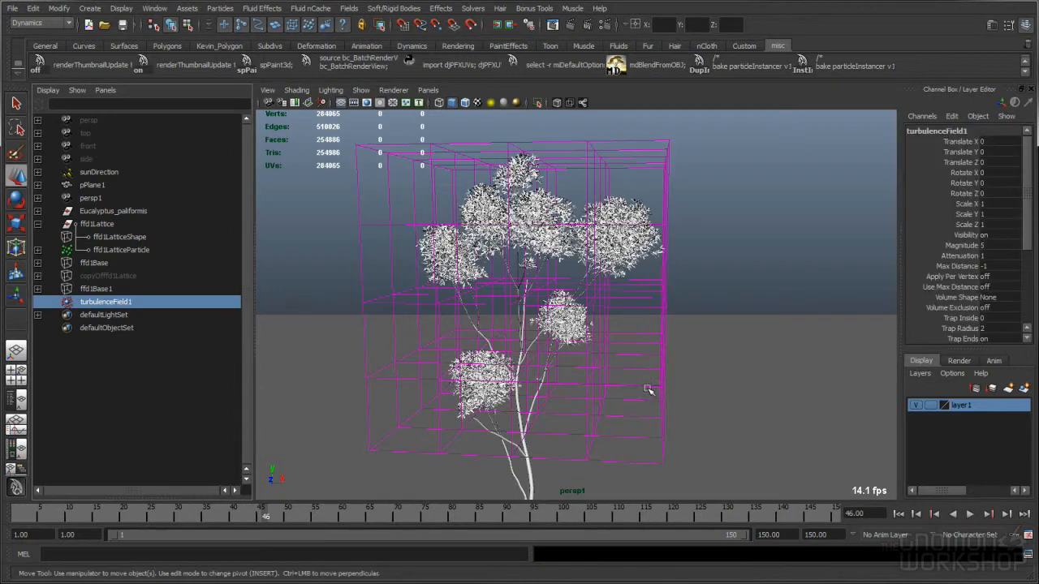
pyautogui.moveTo(997, 344); pyautogui.dragTo(998, 388)
pyautogui.moveTo(1029, 279); pyautogui.dragTo(1029, 325)
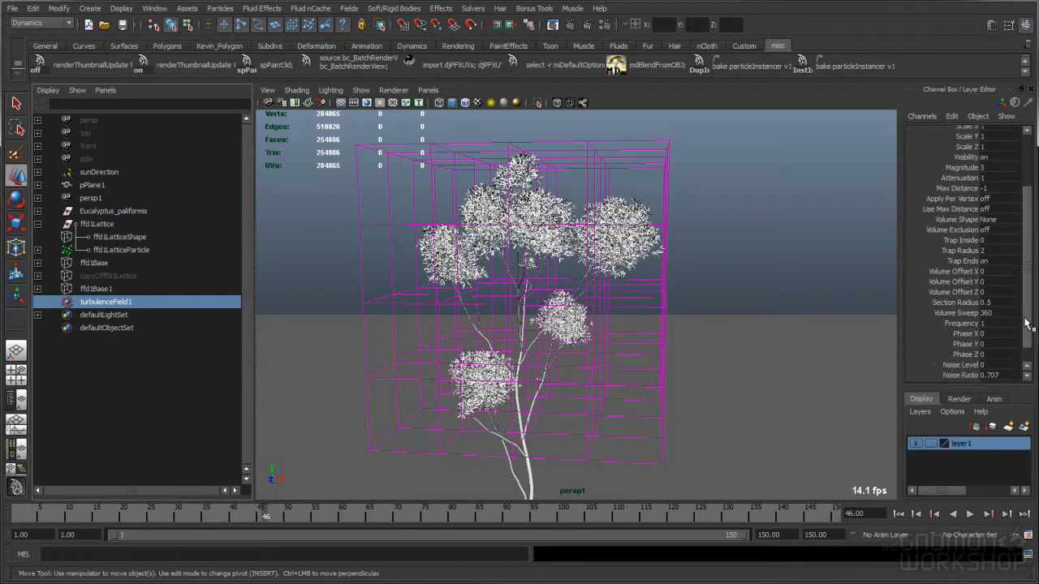
pyautogui.click(964, 161)
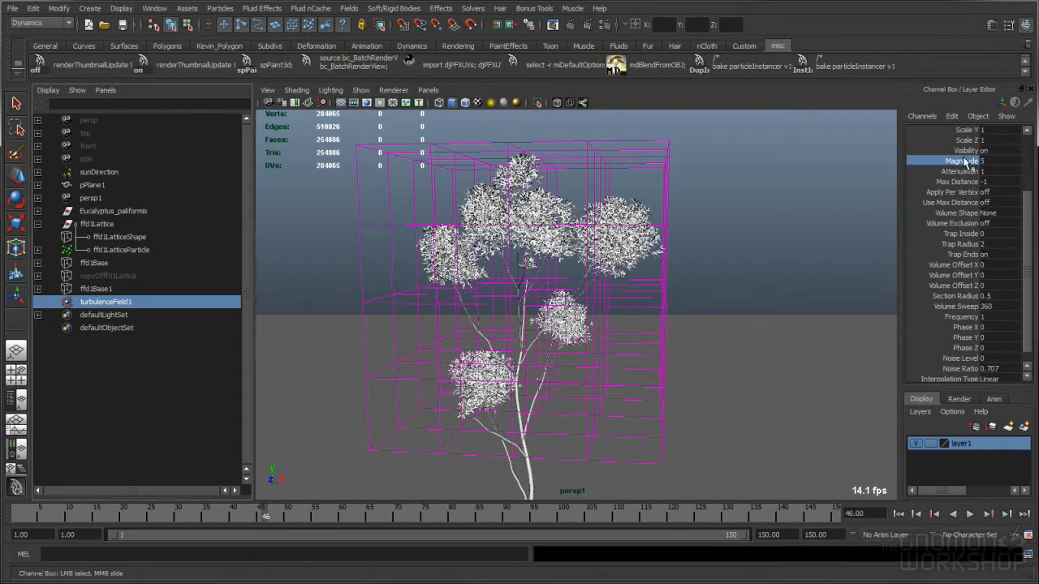
pyautogui.click(961, 172)
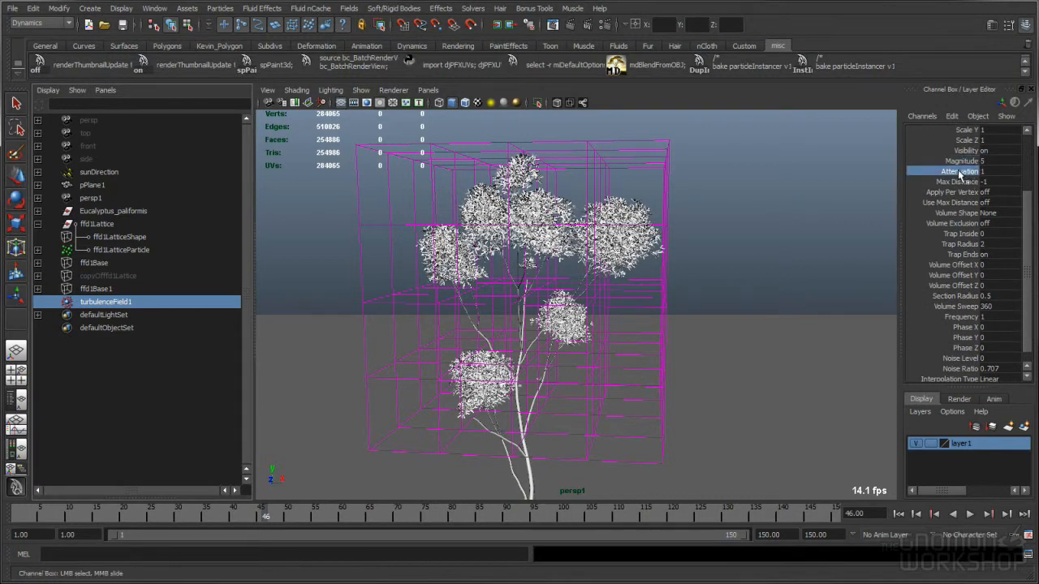
pyautogui.doubleClick(995, 172)
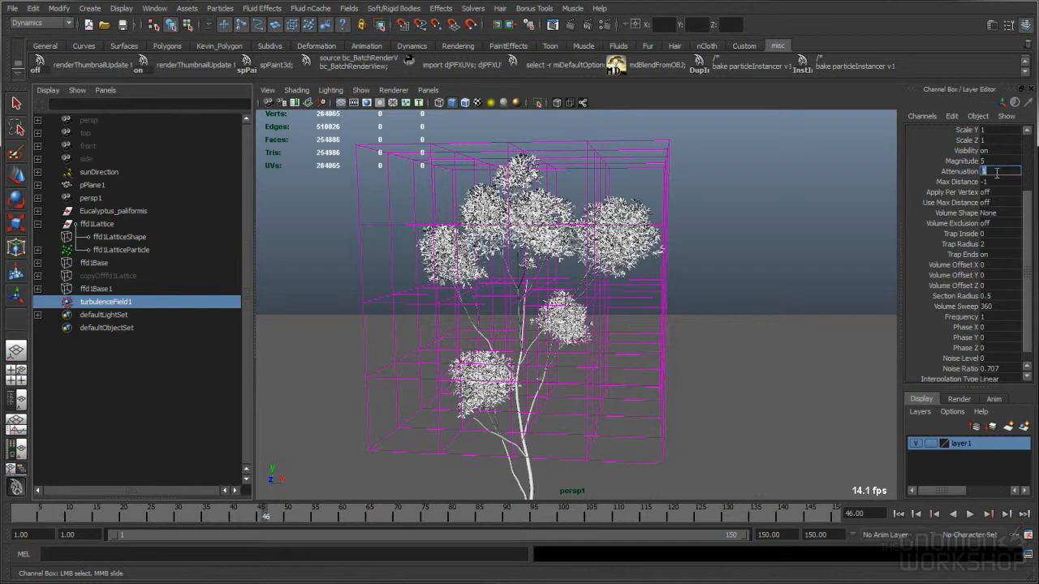
pyautogui.click(994, 161)
pyautogui.press('Return')
pyautogui.click(970, 515)
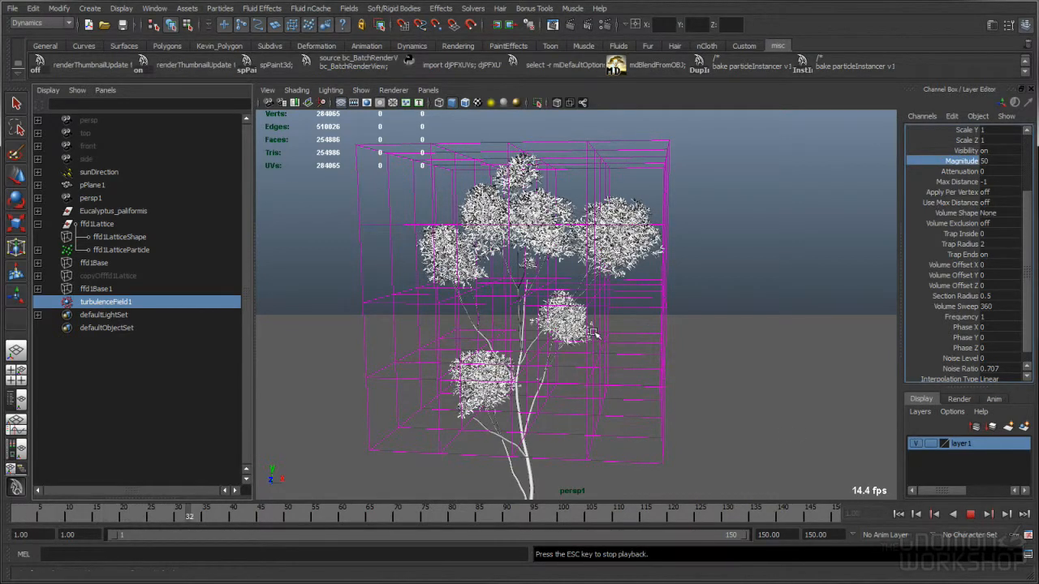
# - Raise turbulenceField1's magnitude to 500 and finally to 5000 during playback, checking how the lattice and leaves move
pyautogui.doubleClick(999, 162)
pyautogui.write('500')
pyautogui.press('Return')
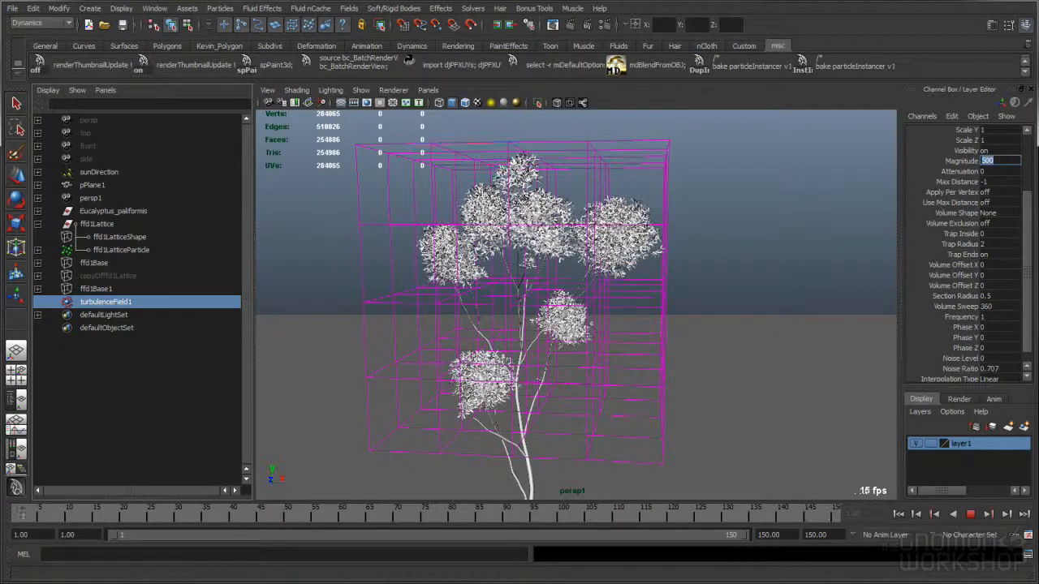
pyautogui.write('5000')
pyautogui.press('Return')
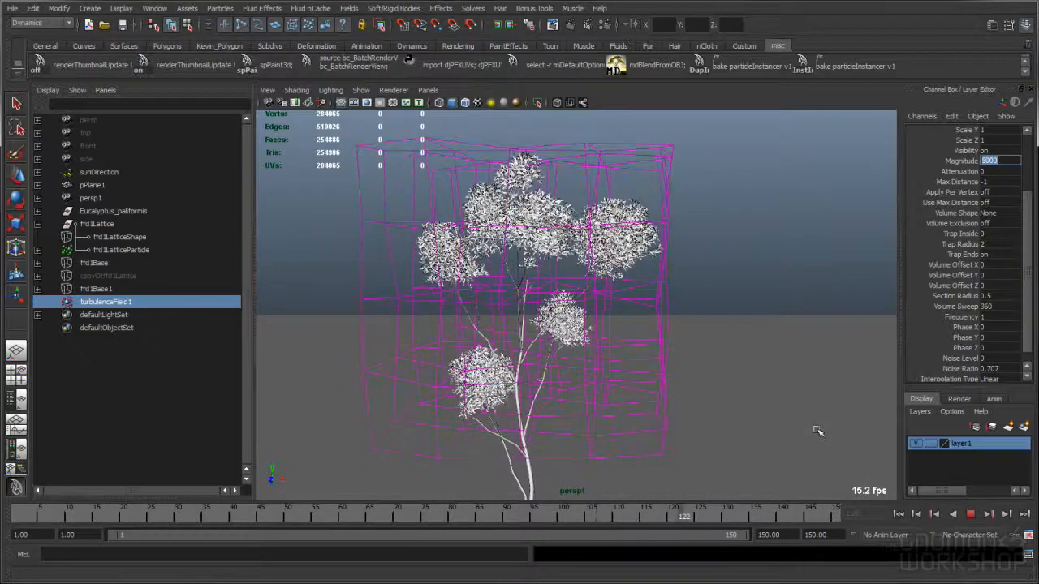
pyautogui.click(954, 161)
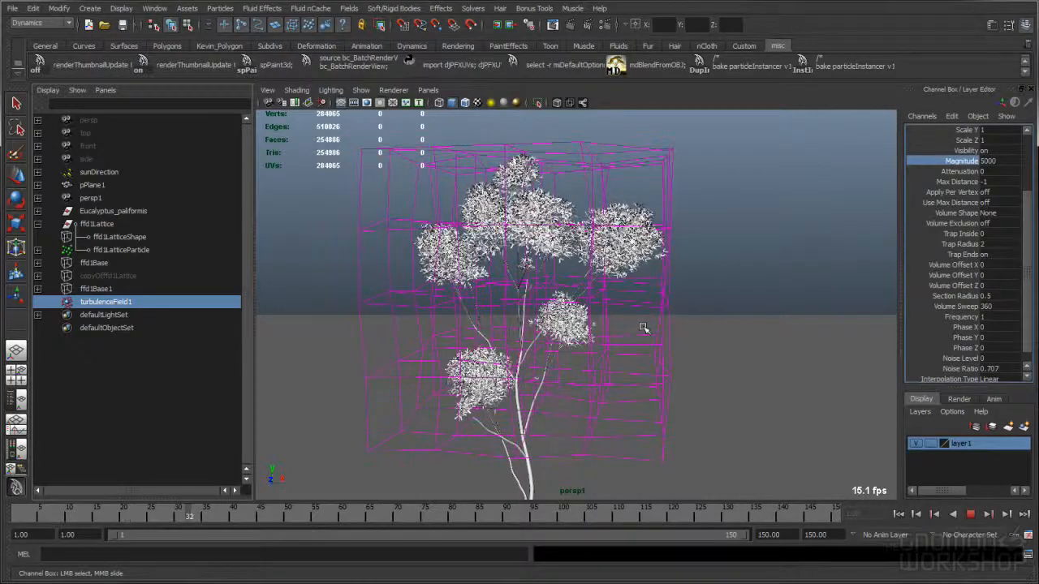
pyautogui.moveTo(604, 329)
pyautogui.keyDown('alt'); pyautogui.mouseDown()
pyautogui.moveTo(555, 366)
pyautogui.moveTo(474, 328)
pyautogui.moveTo(599, 334)
pyautogui.mouseUp(); pyautogui.keyUp('alt')
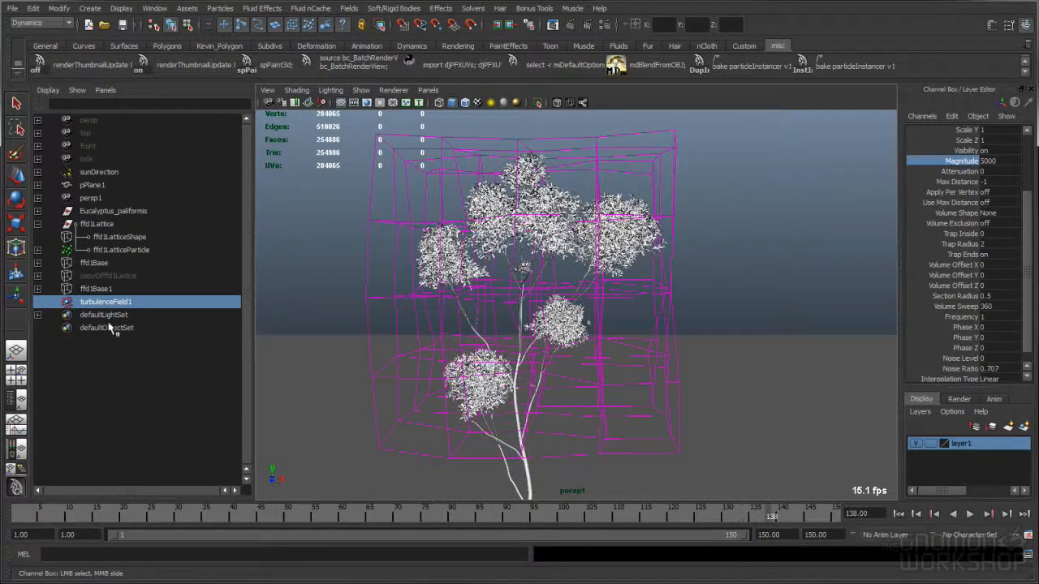
# - Replay the simulation from the start and try a goal weight of .1 on ffd1LatticeParticle
pyautogui.click(129, 250)
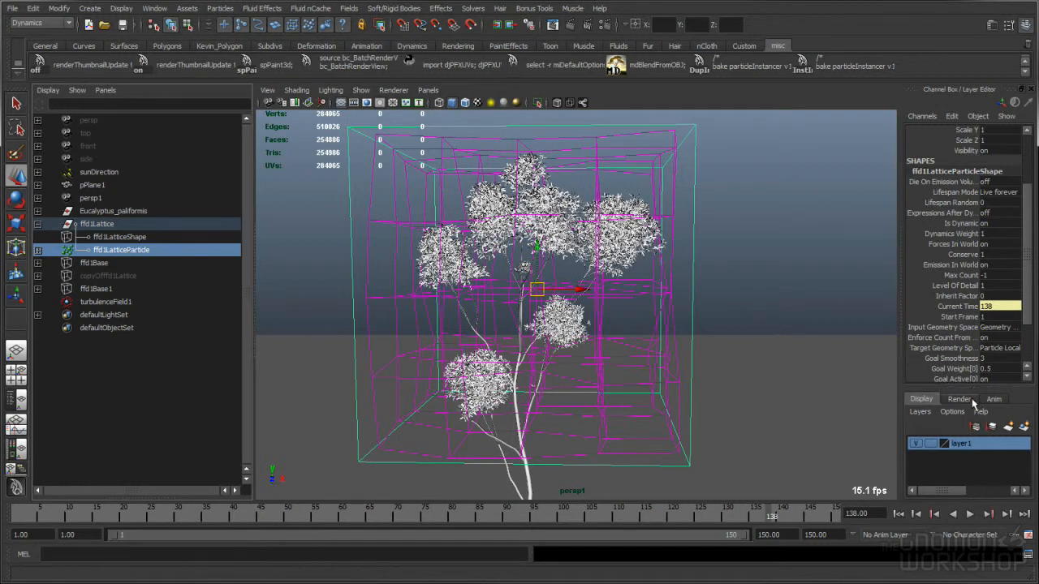
pyautogui.moveTo(1029, 285); pyautogui.dragTo(1037, 325)
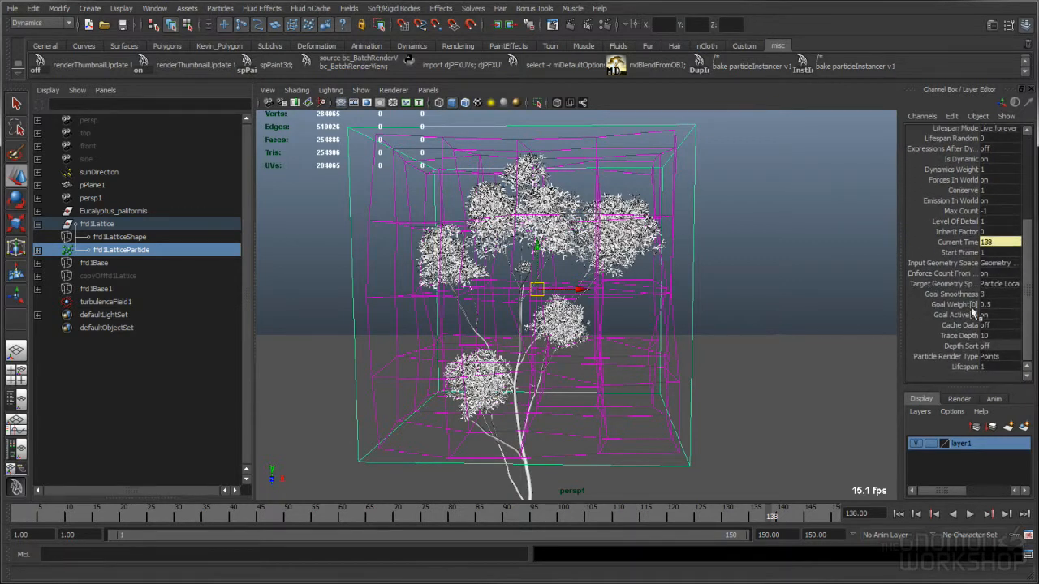
pyautogui.click(958, 304)
pyautogui.click(899, 513)
pyautogui.click(970, 513)
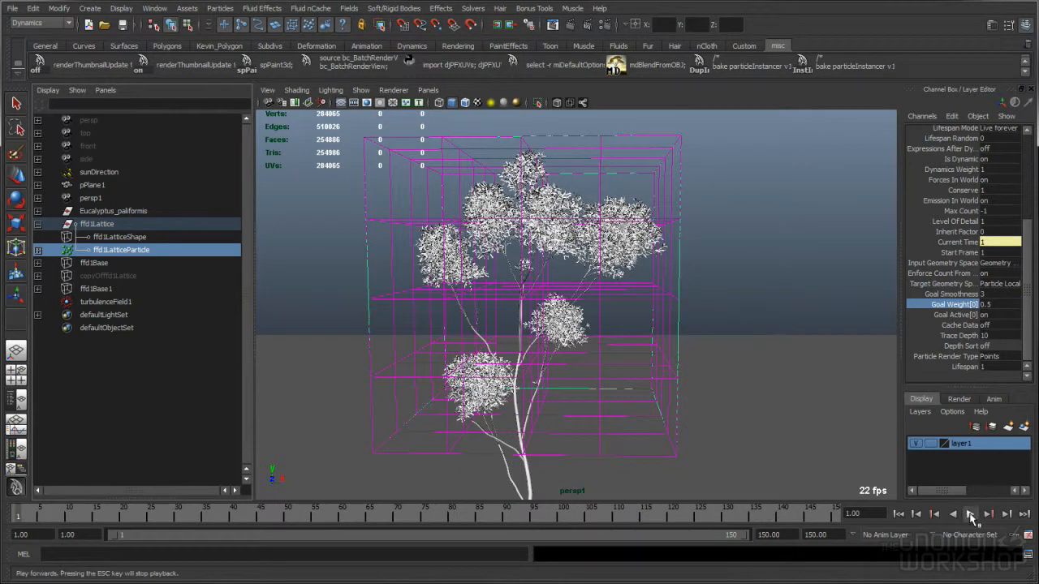
pyautogui.click(999, 305)
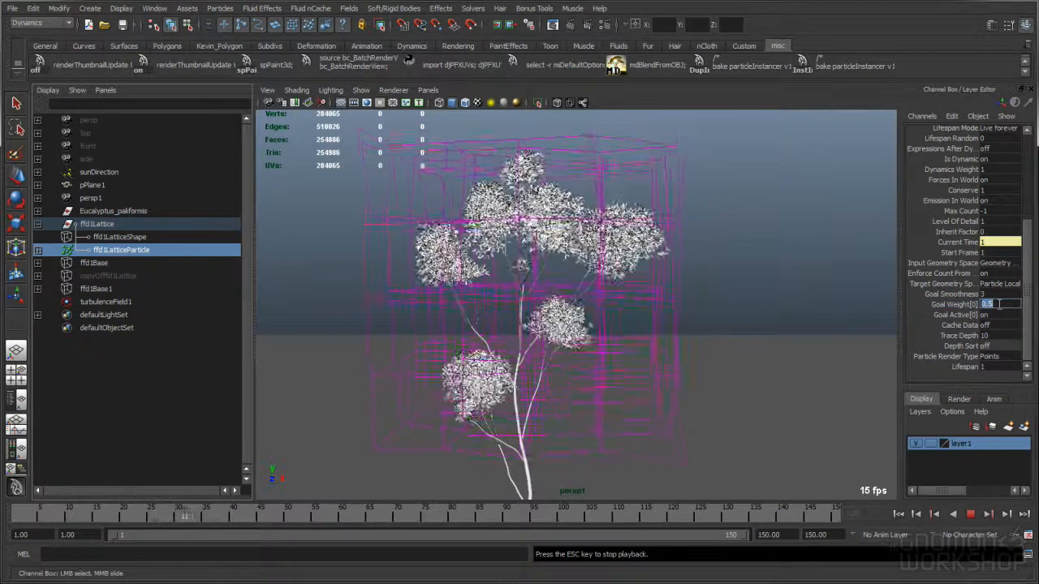
pyautogui.write('.1')
pyautogui.press('Return')
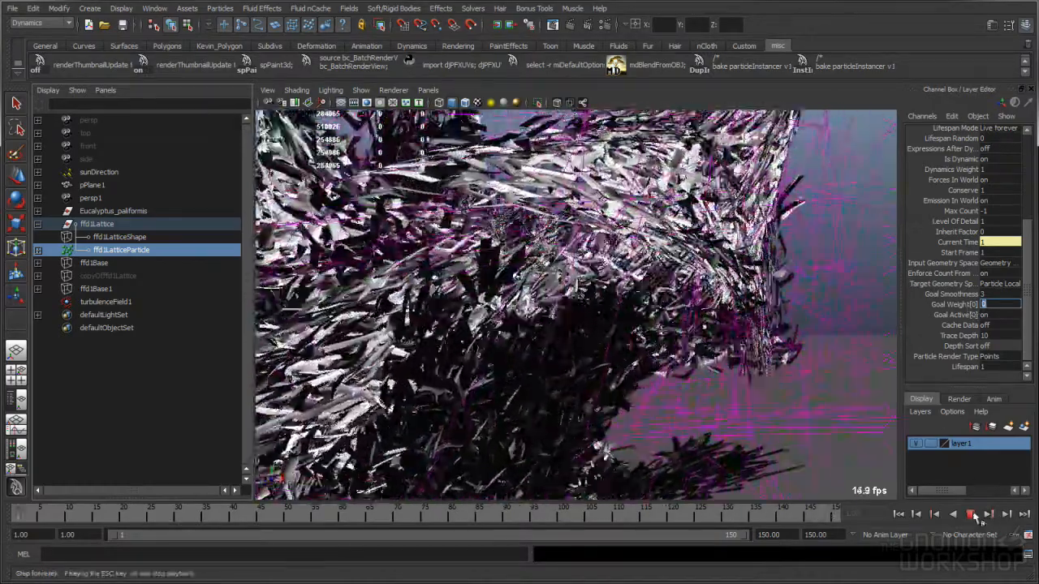
# - Return ffd1LatticeParticle's goal weight to 0.5 and replay the simulation to check the motion
pyautogui.click(972, 516)
pyautogui.click(995, 303)
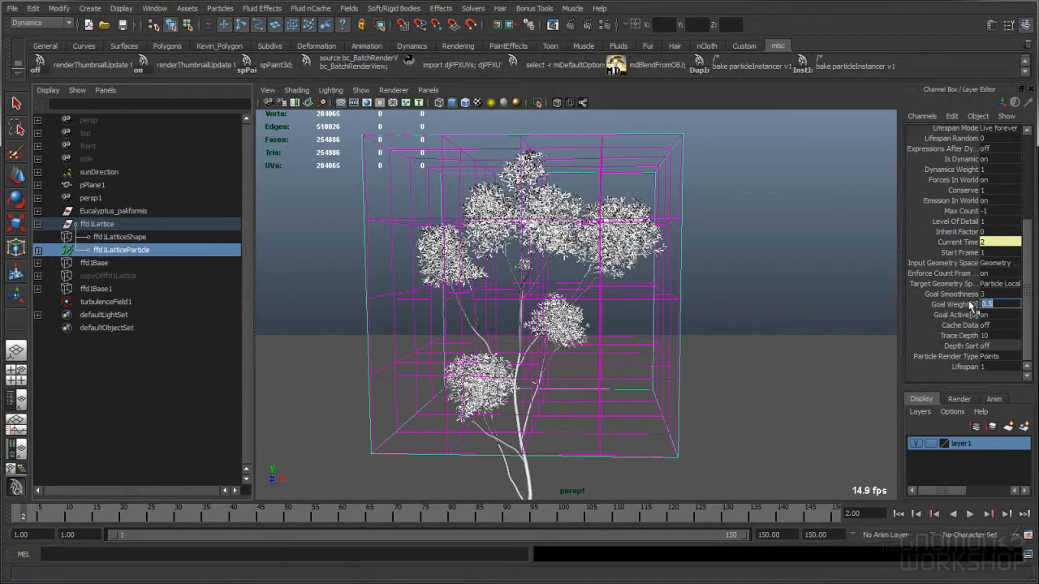
pyautogui.click(938, 306)
pyautogui.click(971, 515)
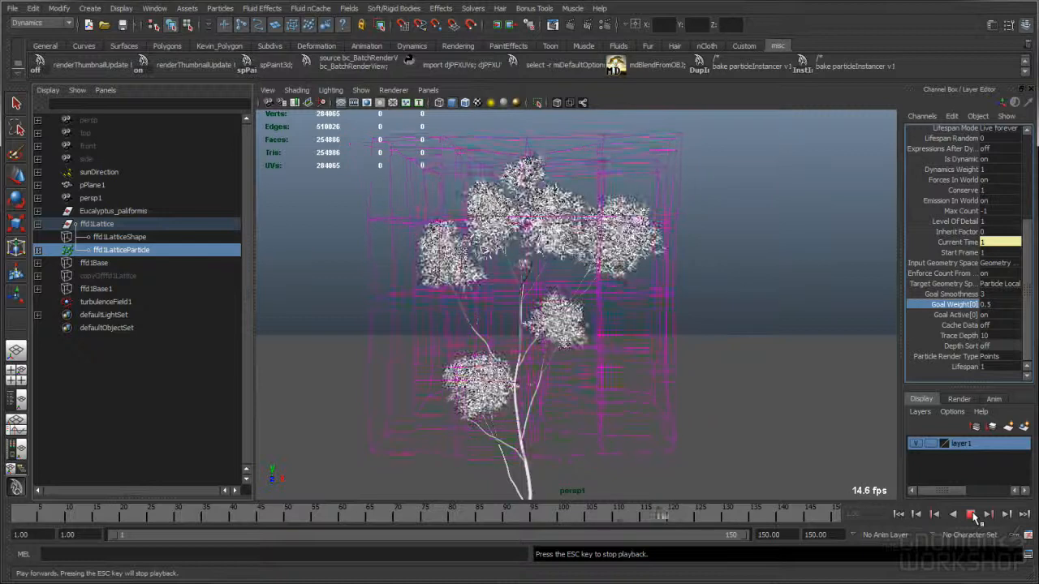
pyautogui.click(974, 516)
# - Try frequencies of 0.1 and 5 on turbulenceField1 while the simulation plays
pyautogui.click(106, 302)
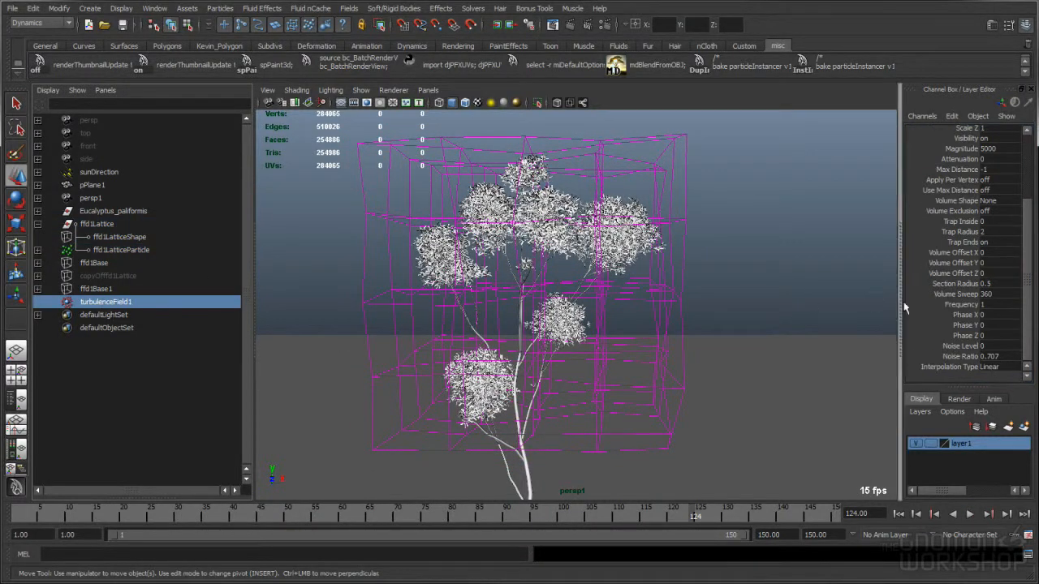
pyautogui.click(968, 513)
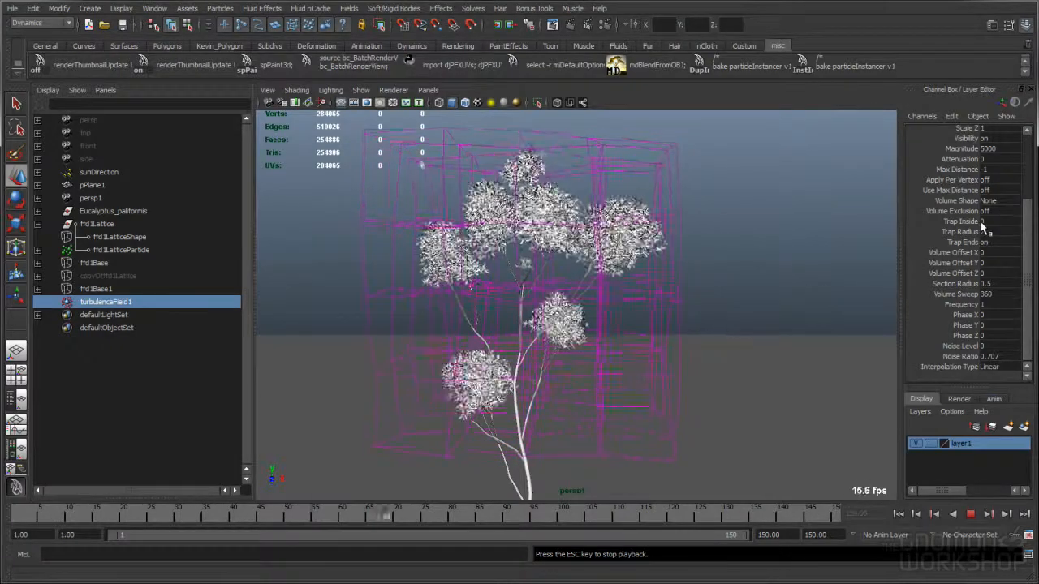
pyautogui.click(960, 304)
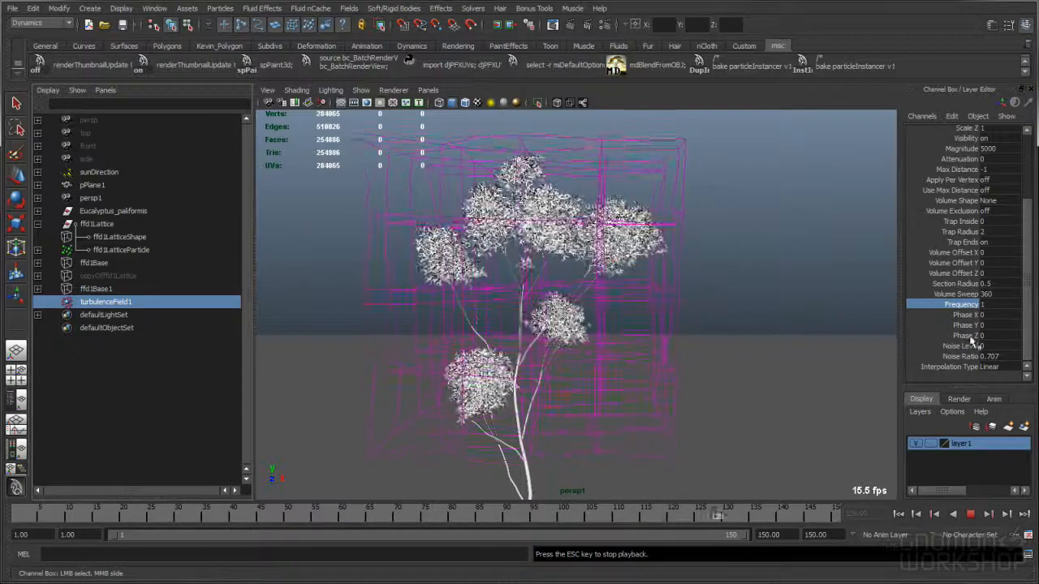
pyautogui.click(967, 335)
pyautogui.click(963, 306)
pyautogui.click(994, 305)
pyautogui.write('0.1')
pyautogui.press('Return')
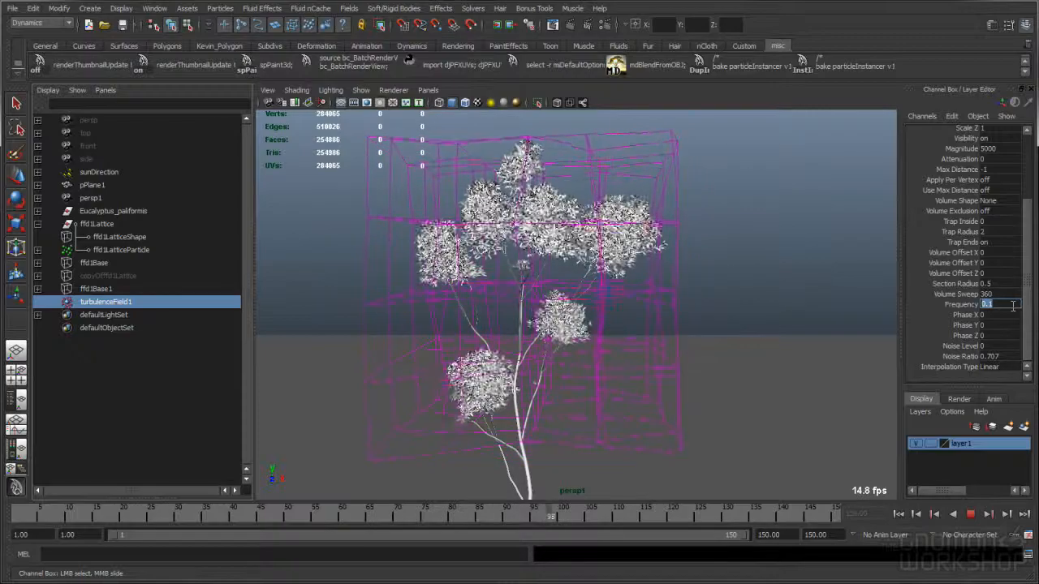
pyautogui.write('1')
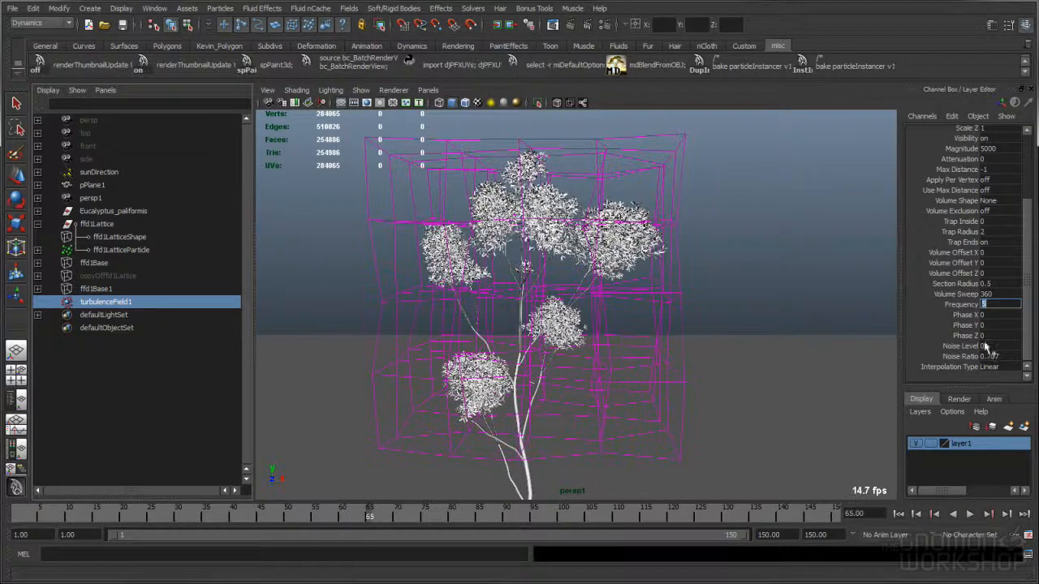
pyautogui.click(966, 306)
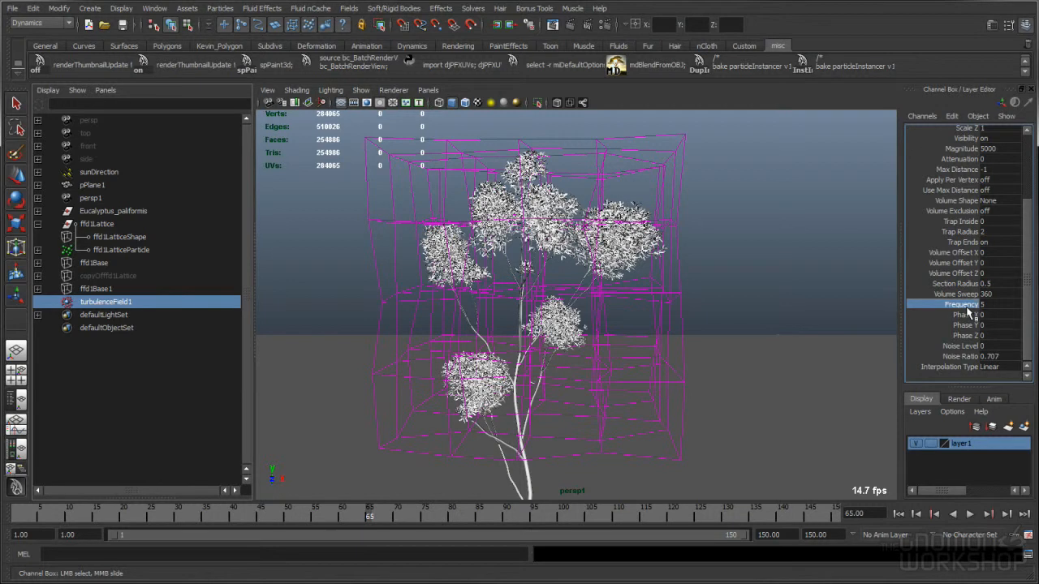
# - Set turbulenceField1's frequency to 0.1, replay the simulation and select the Phase Z attribute
pyautogui.click(988, 306)
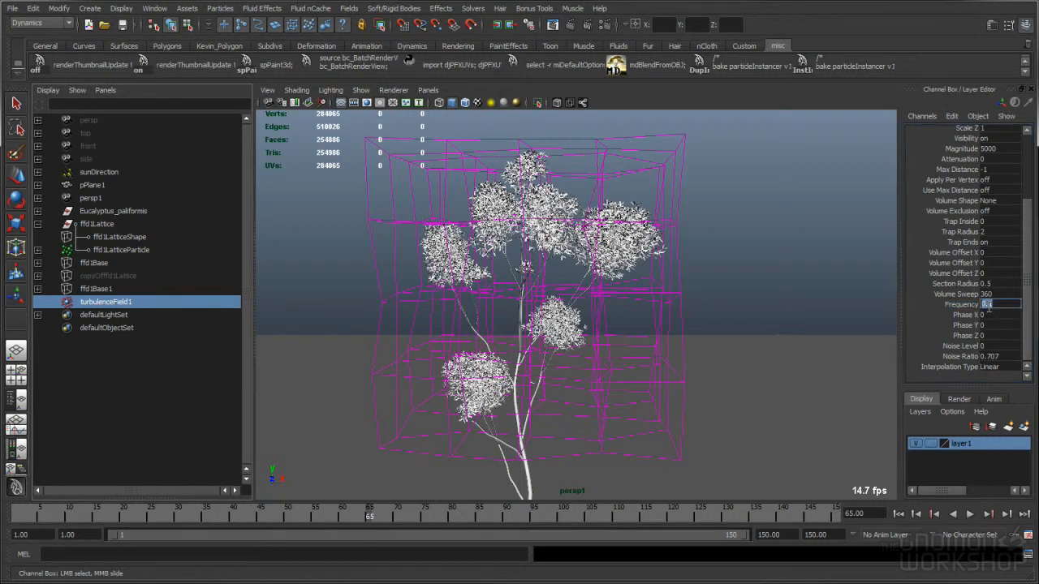
pyautogui.write('0.1')
pyautogui.click(965, 306)
pyautogui.click(970, 514)
pyautogui.click(971, 514)
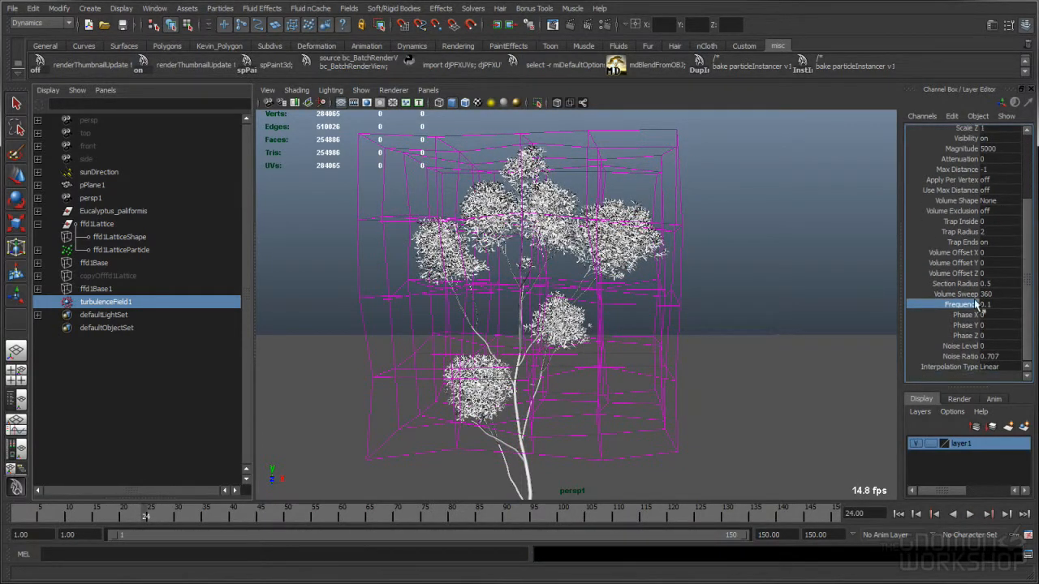
pyautogui.click(954, 335)
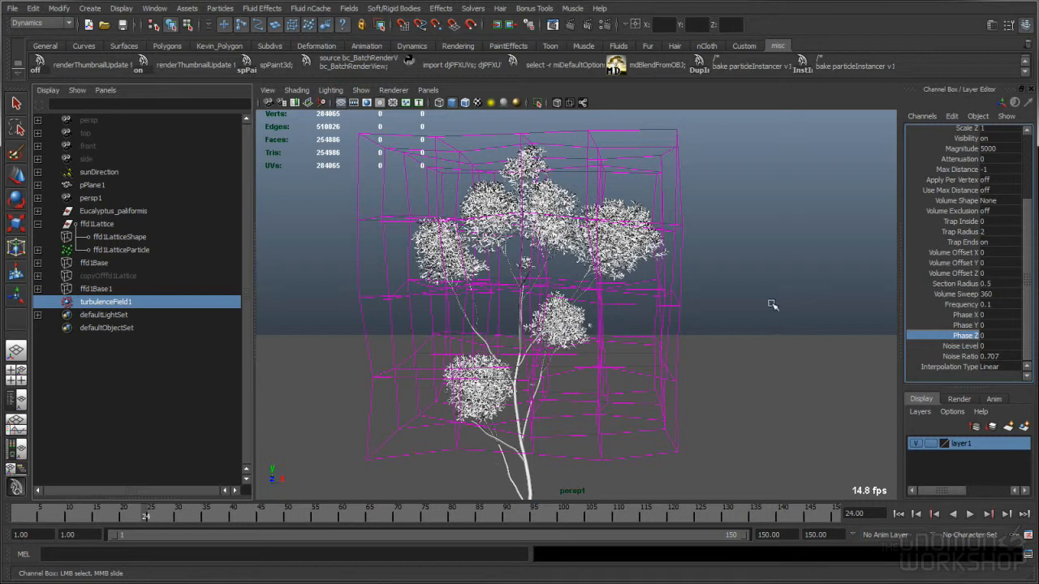
# - Play the simulation briefly to check the motion, and review ffd1LatticeParticle's Goal Weight attribute
pyautogui.click(970, 514)
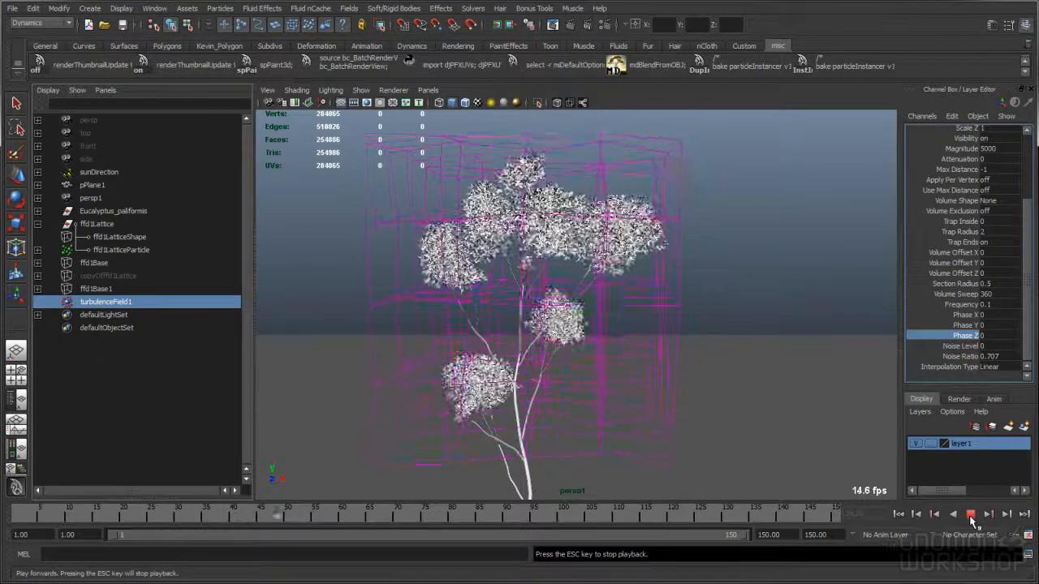
pyautogui.click(970, 515)
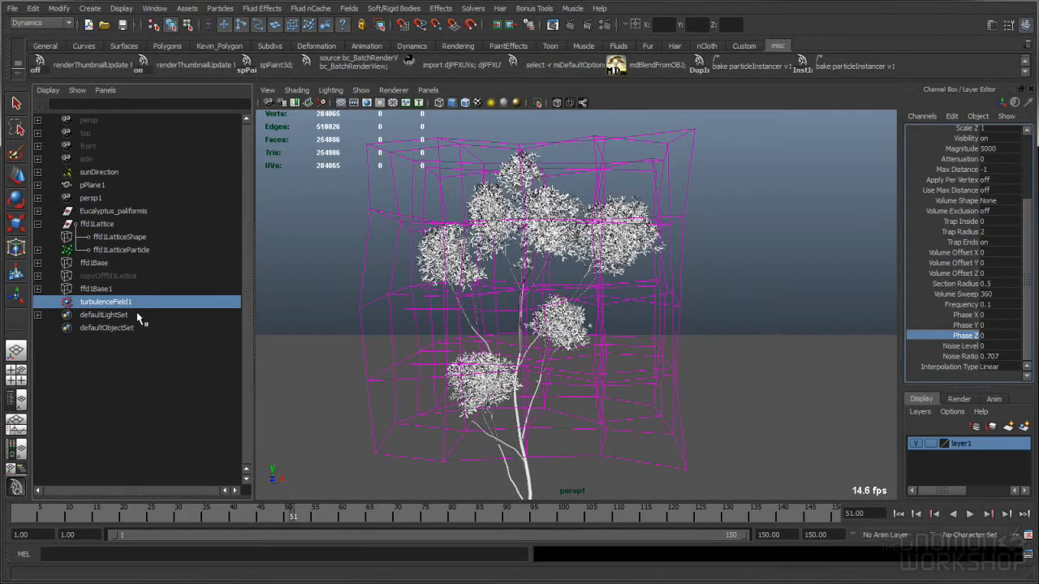
pyautogui.click(151, 251)
pyautogui.press('w')
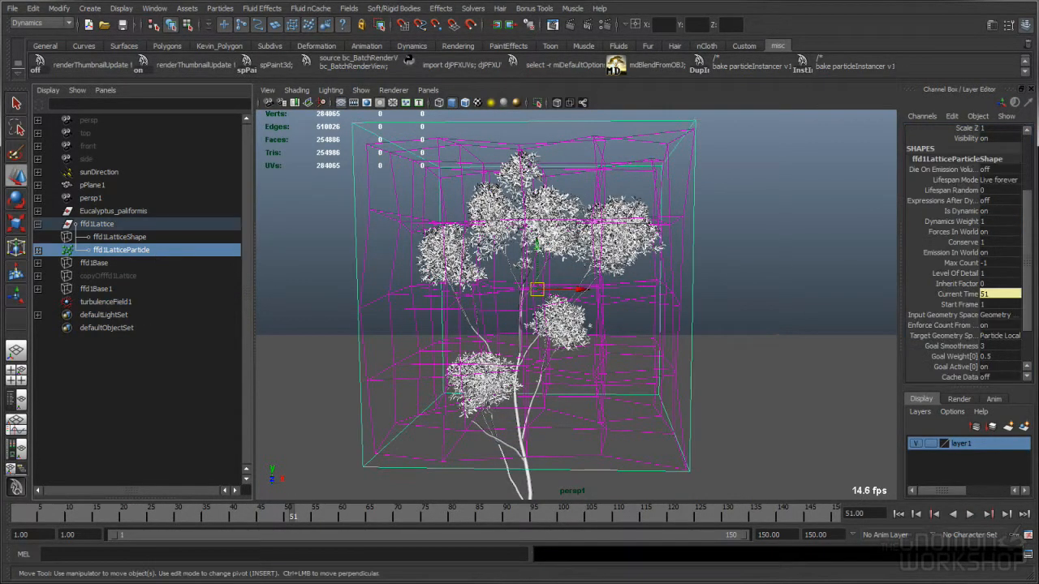
pyautogui.click(953, 355)
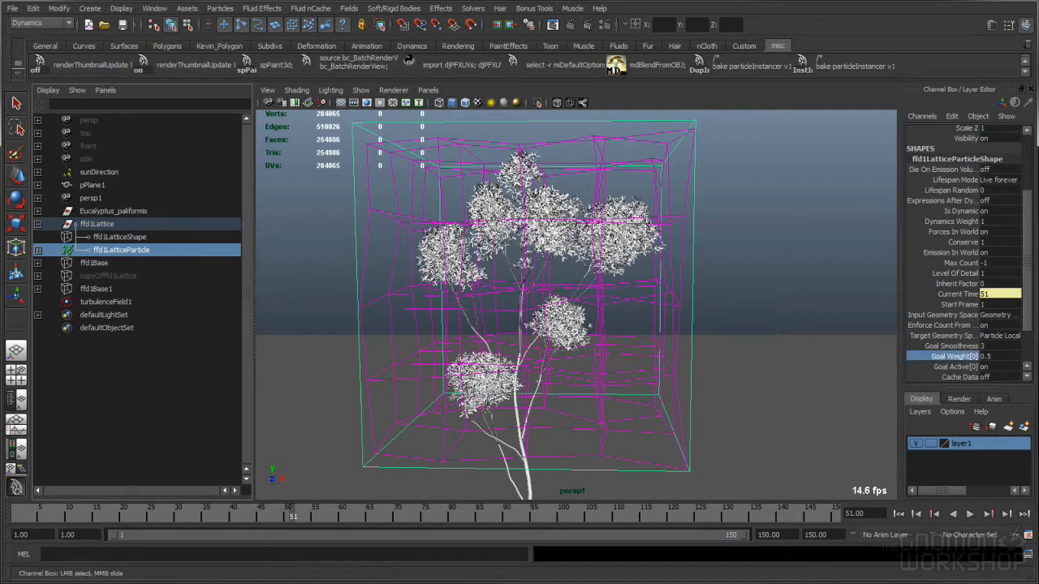
pyautogui.scroll(-2, 995, 352)
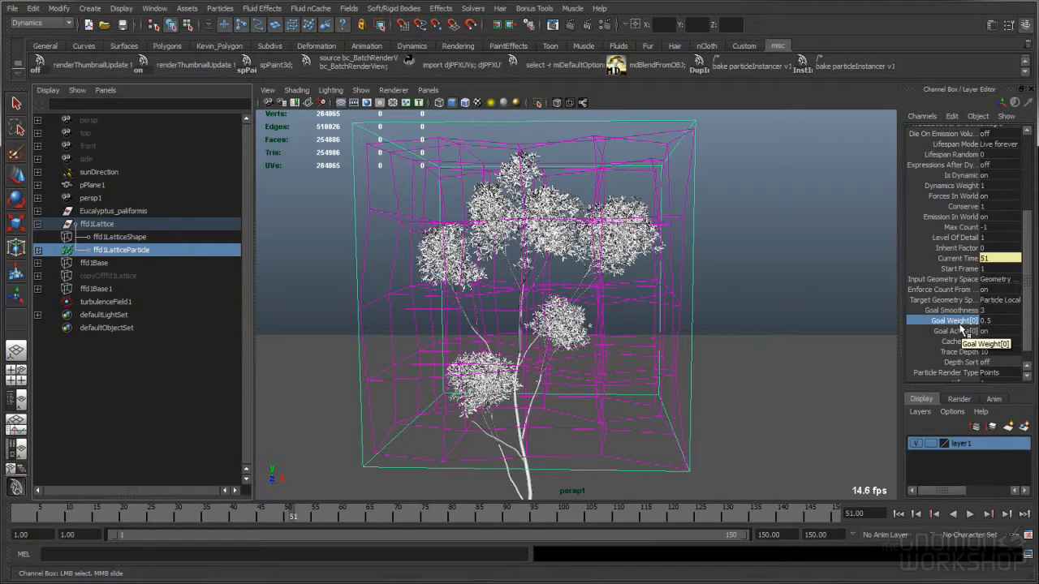
# - Rewind the simulation to frame 1 and select turbulenceField1's Phase X attribute
pyautogui.click(105, 302)
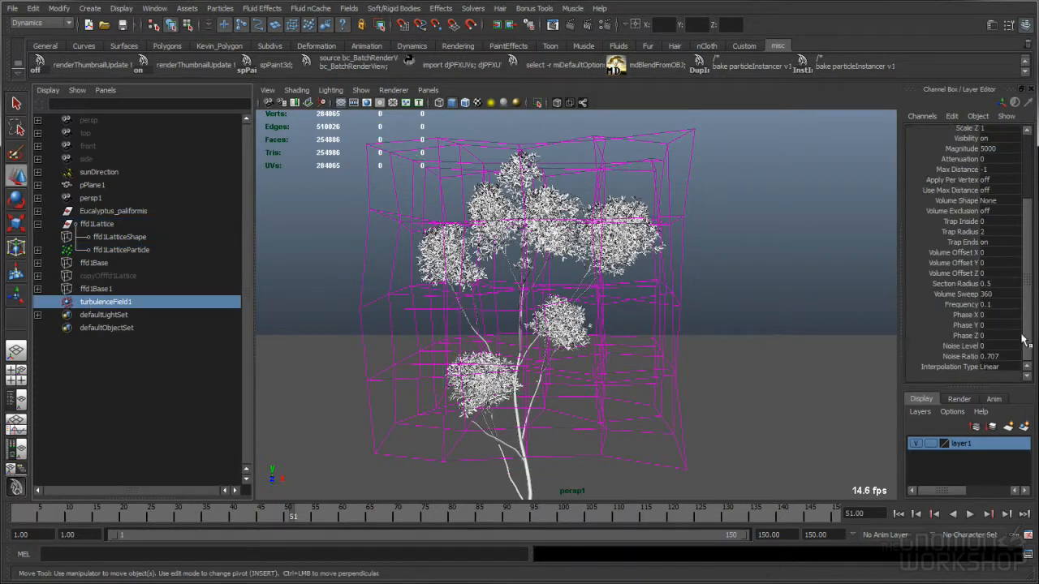
pyautogui.click(898, 514)
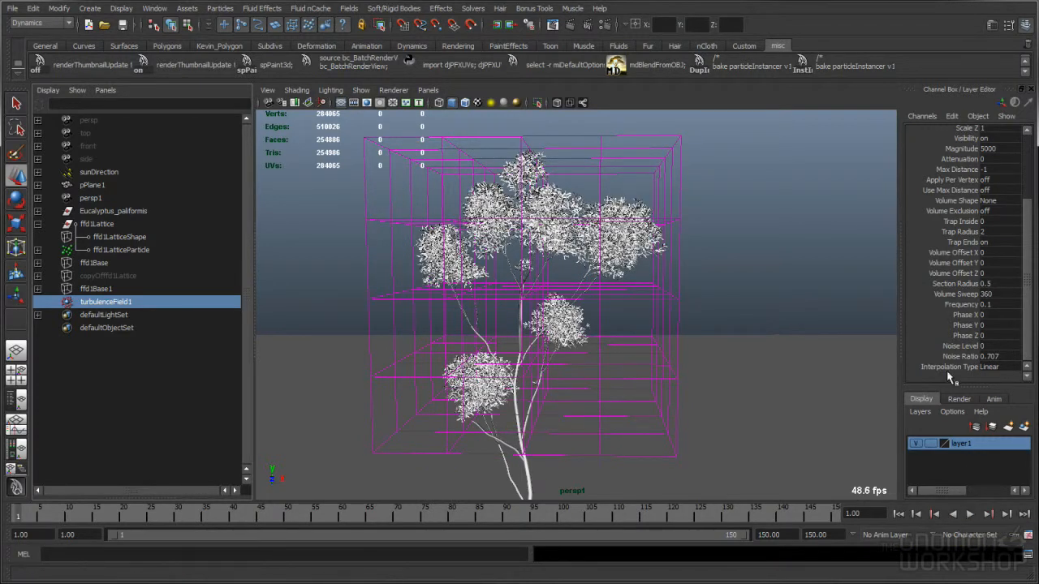
pyautogui.click(965, 315)
pyautogui.moveTo(966, 323); pyautogui.dragTo(967, 338)
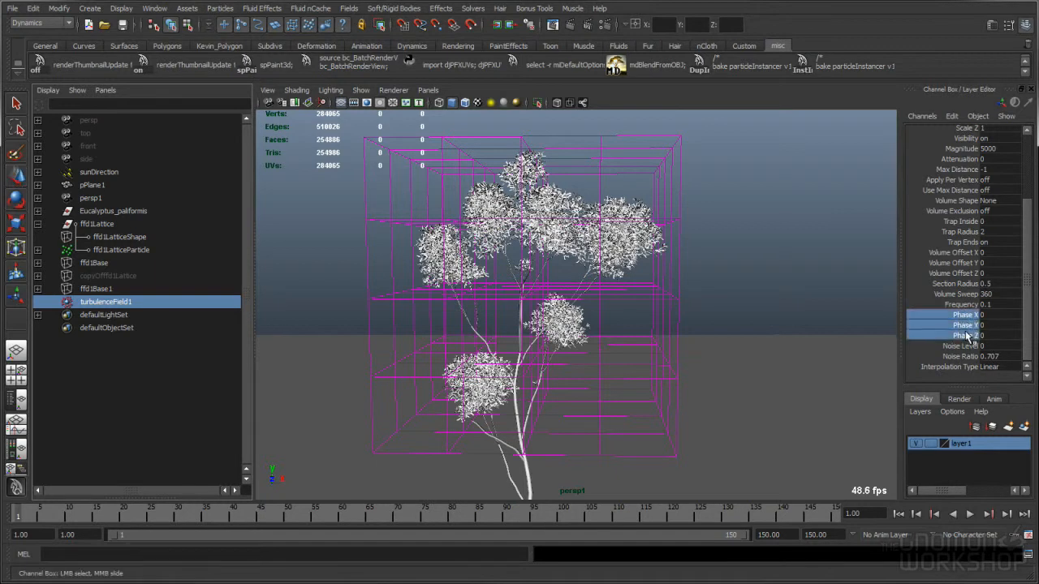
pyautogui.click(965, 315)
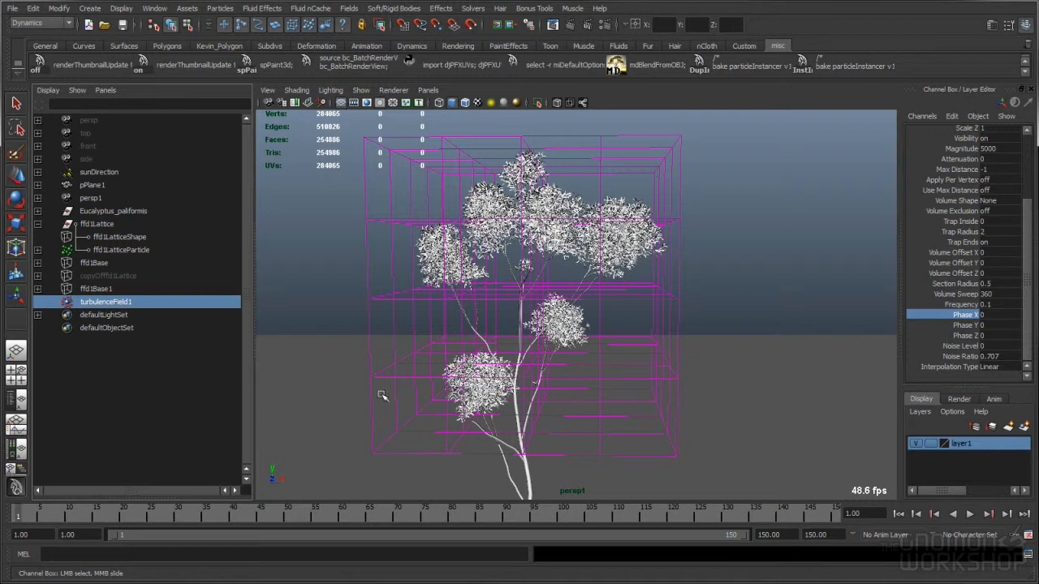
# - Bring up the editing commands for the Phase X channel of turbulenceField1
pyautogui.rightClick(964, 316)
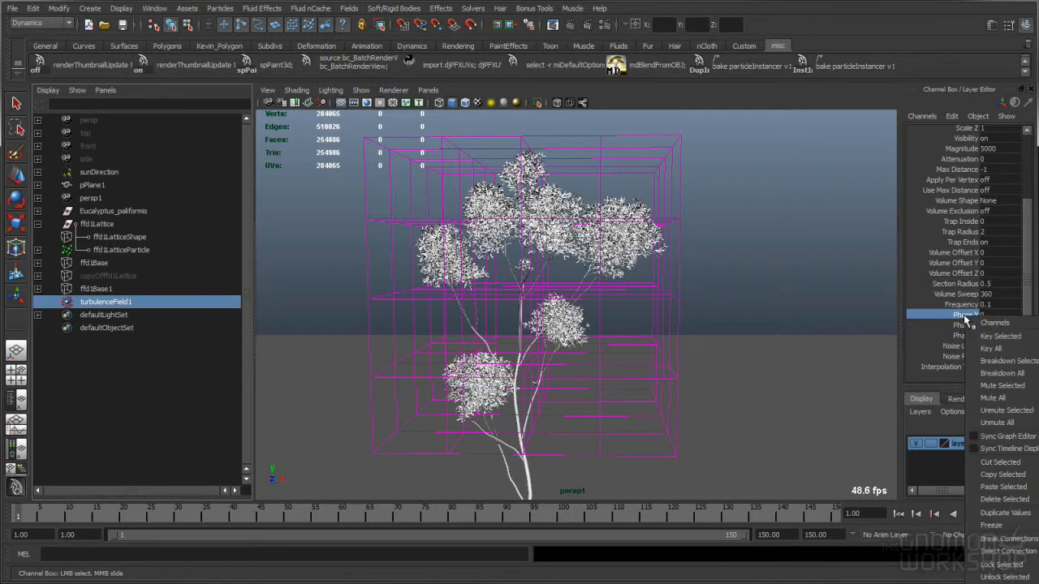
pyautogui.click(953, 319)
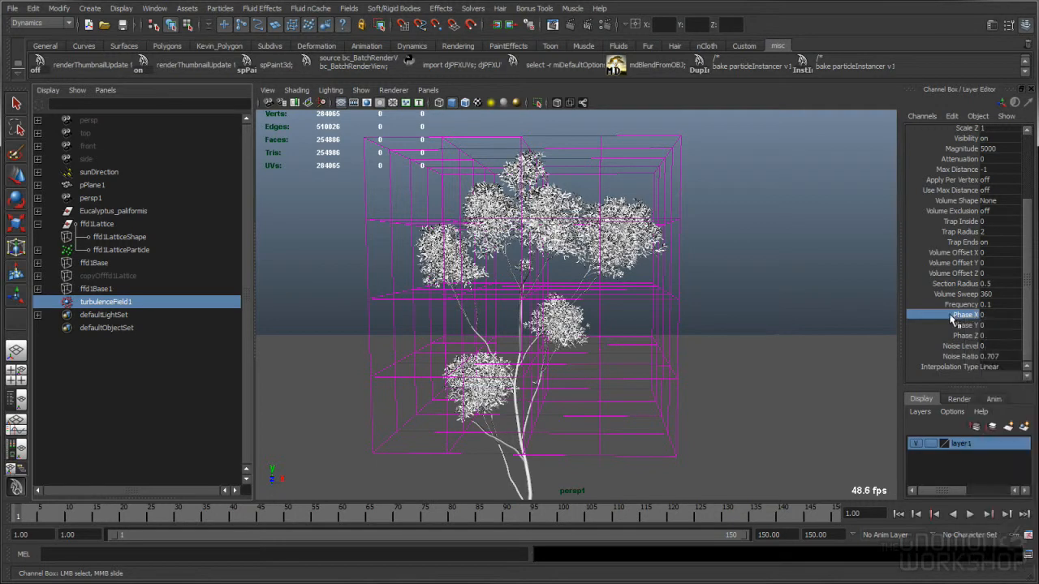
pyautogui.rightClick(948, 316)
pyautogui.click(945, 319)
pyautogui.rightClick(943, 321)
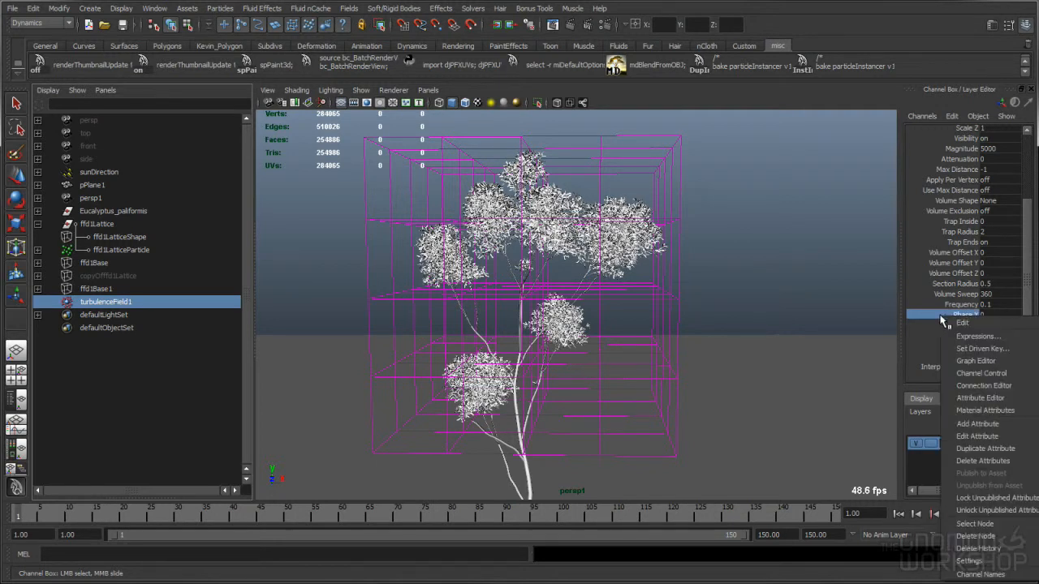
# - Create the expression "turbulenceField1.phaseX = time * 10;" to drive the turbulence field's Phase X, and close the Expression Editor
pyautogui.click(965, 336)
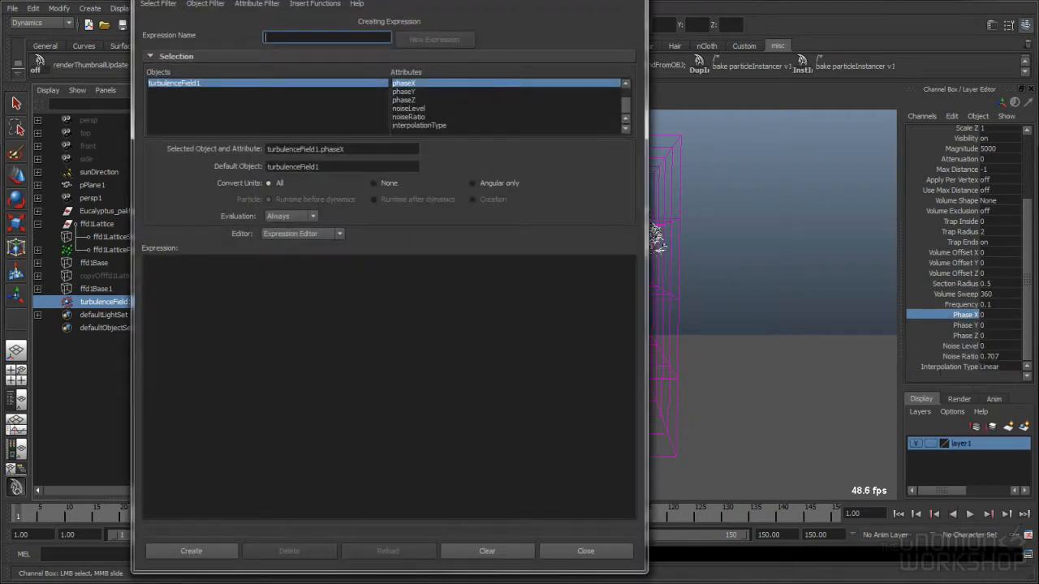
pyautogui.moveTo(392, 0); pyautogui.dragTo(437, 61)
pyautogui.moveTo(404, 228); pyautogui.dragTo(261, 230)
pyautogui.moveTo(357, 230); pyautogui.dragTo(378, 403)
pyautogui.click(414, 368)
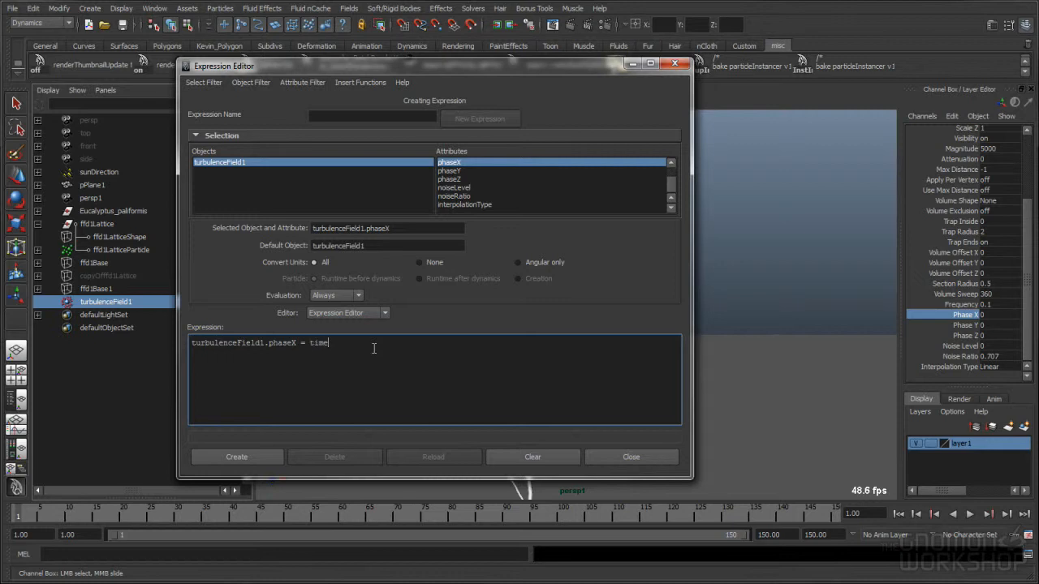
pyautogui.moveTo(311, 342); pyautogui.dragTo(398, 357)
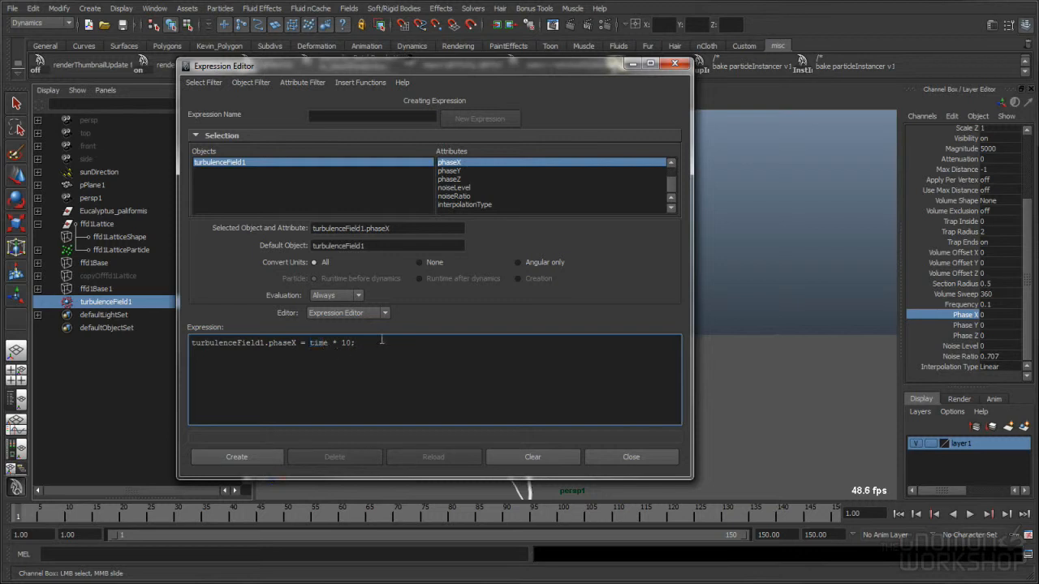
pyautogui.click(328, 357)
pyautogui.doubleClick(318, 343)
pyautogui.click(373, 356)
pyautogui.click(243, 458)
pyautogui.click(618, 461)
pyautogui.click(964, 315)
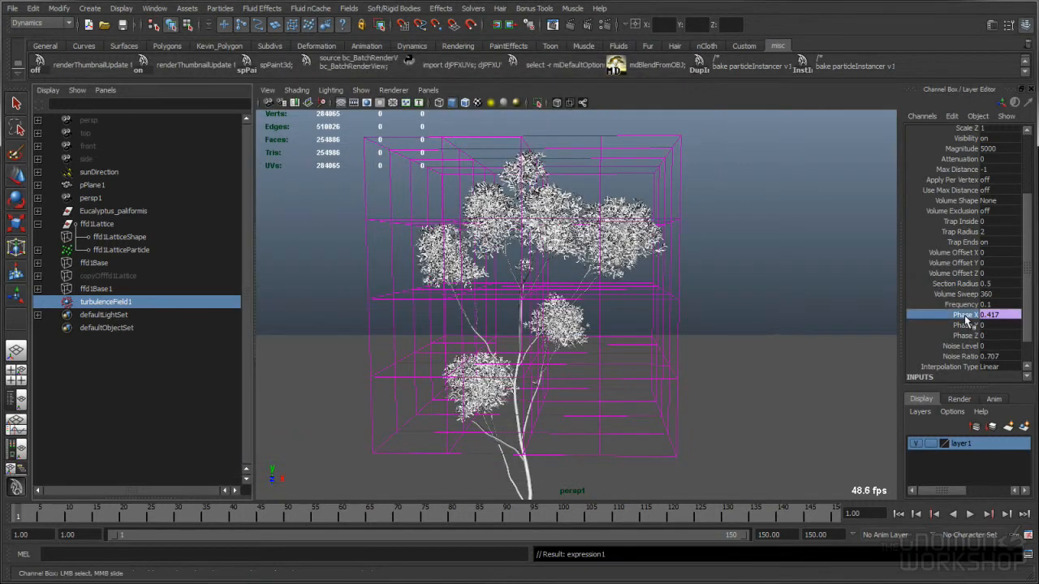
# - Play the simulation and set the turbulence field's magnitude to 2000
pyautogui.click(970, 514)
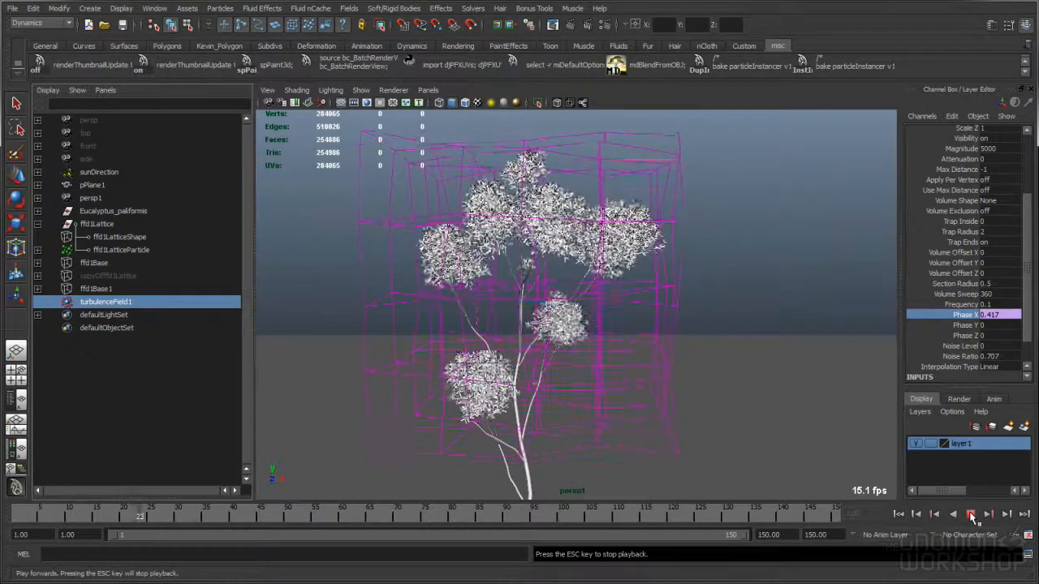
pyautogui.click(991, 149)
pyautogui.write('2000')
pyautogui.press('Return')
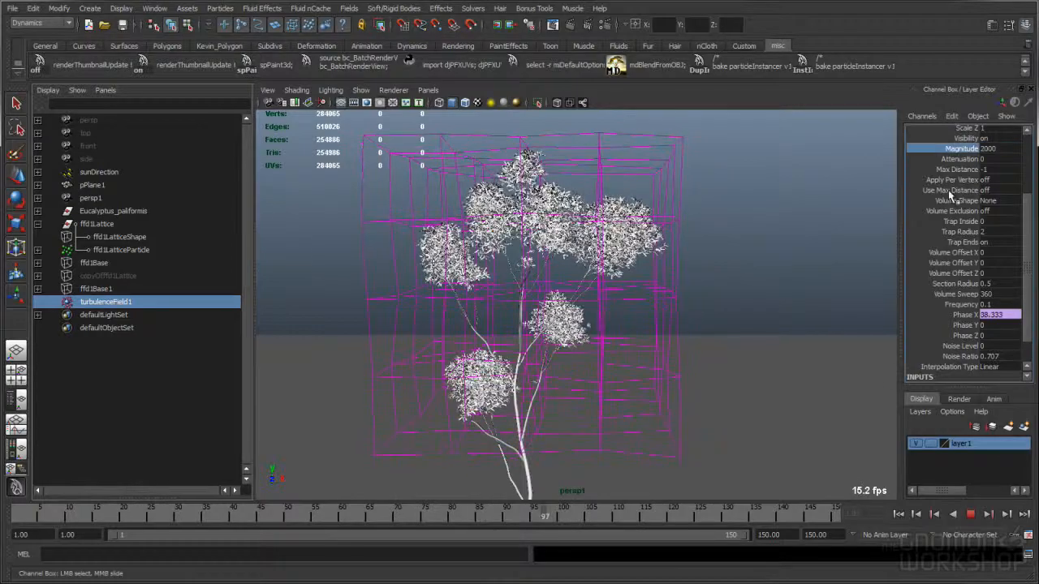
# - Set the turbulence field's magnitude to 1000, watch the lattice motion around the tree, and stop playback
pyautogui.click(1002, 149)
pyautogui.write('1000')
pyautogui.press('Return')
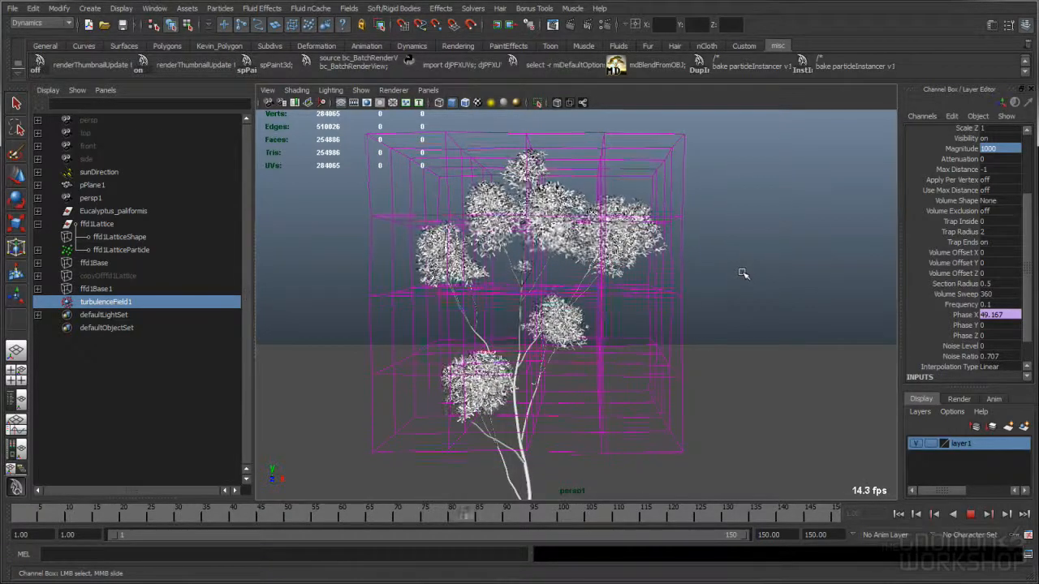
pyautogui.moveTo(688, 378)
pyautogui.keyDown('alt'); pyautogui.mouseDown()
pyautogui.moveTo(581, 374)
pyautogui.moveTo(684, 378)
pyautogui.mouseUp(); pyautogui.keyUp('alt')
pyautogui.keyDown('alt'); pyautogui.moveTo(684, 378); pyautogui.dragTo(605, 373, button='right'); pyautogui.keyUp('alt')
pyautogui.keyDown('alt'); pyautogui.moveTo(605, 374); pyautogui.dragTo(524, 372); pyautogui.keyUp('alt')
pyautogui.moveTo(690, 381)
pyautogui.keyDown('alt'); pyautogui.mouseDown(button='right')
pyautogui.moveTo(742, 388)
pyautogui.moveTo(695, 384)
pyautogui.mouseUp(button='right'); pyautogui.keyUp('alt')
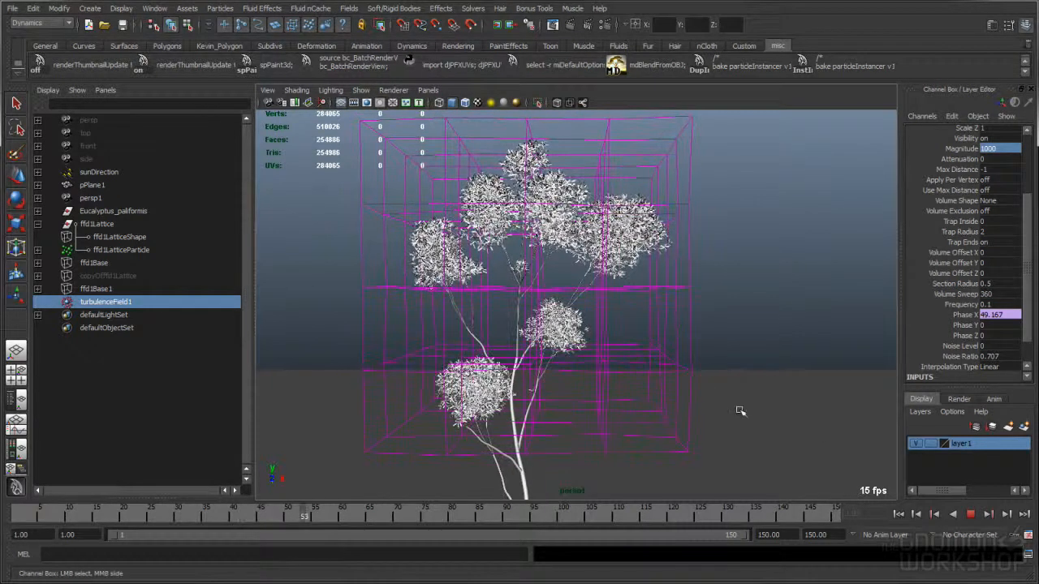
pyautogui.click(970, 514)
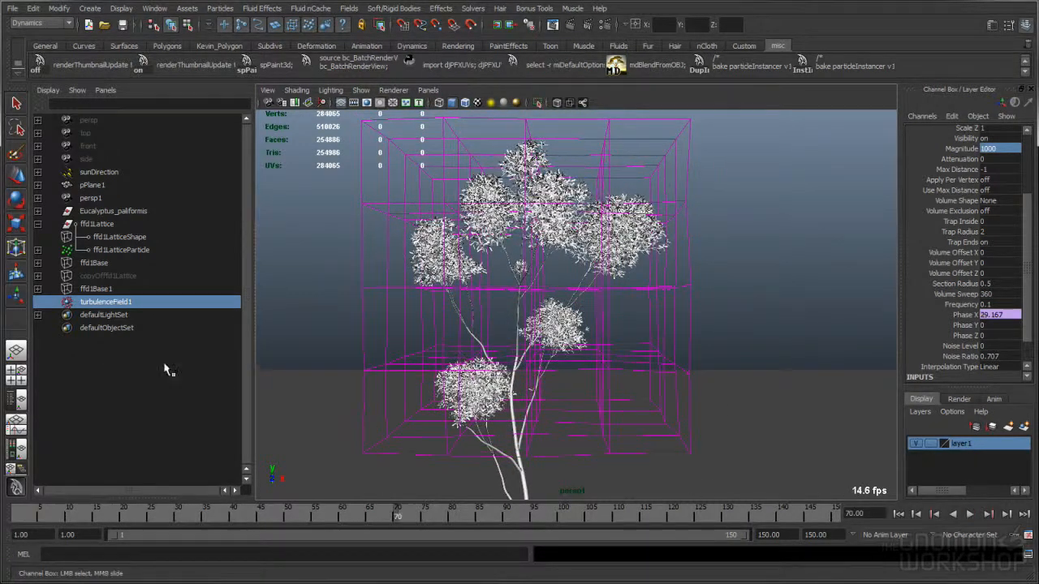
# - Set the Goal Weight[0] of ffd1LatticeParticle to 0.25 during playback, and stop the simulation
pyautogui.click(122, 250)
pyautogui.hotkey('alt', 'v')
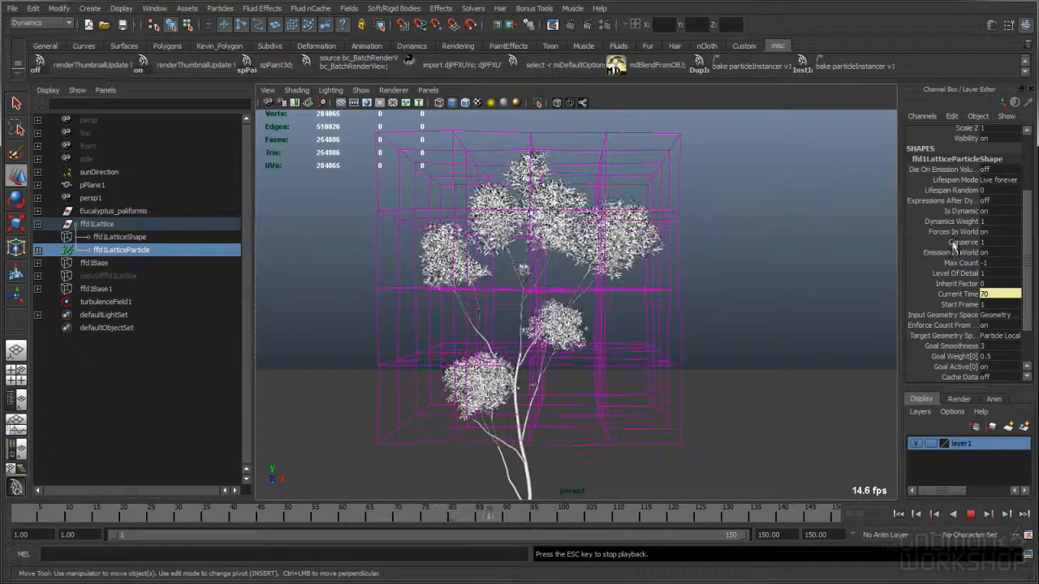
pyautogui.moveTo(1028, 291); pyautogui.dragTo(1030, 331)
pyautogui.click(948, 306)
pyautogui.click(1002, 304)
pyautogui.write('0.25')
pyautogui.press('Return')
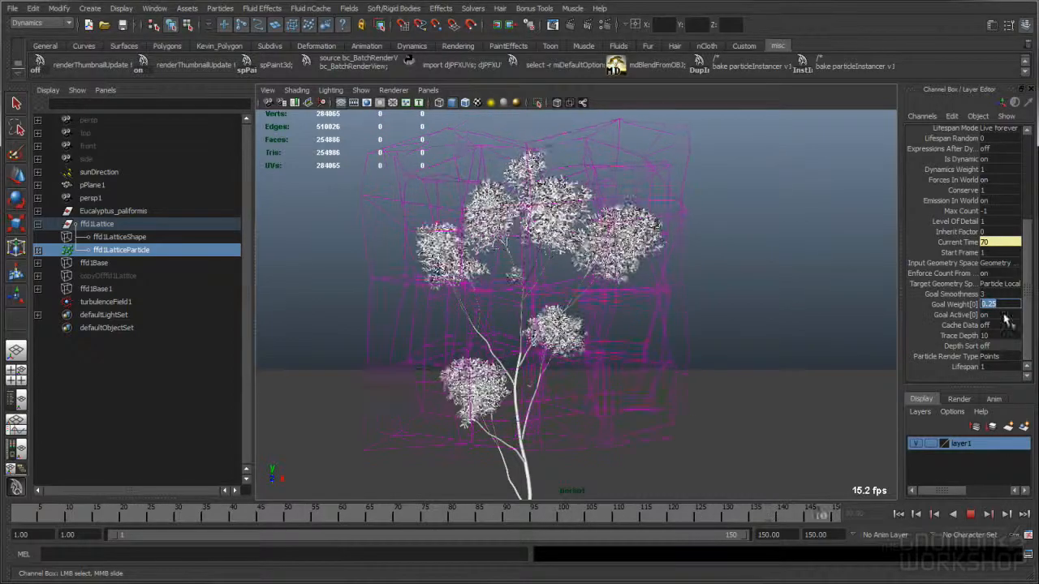
pyautogui.click(970, 514)
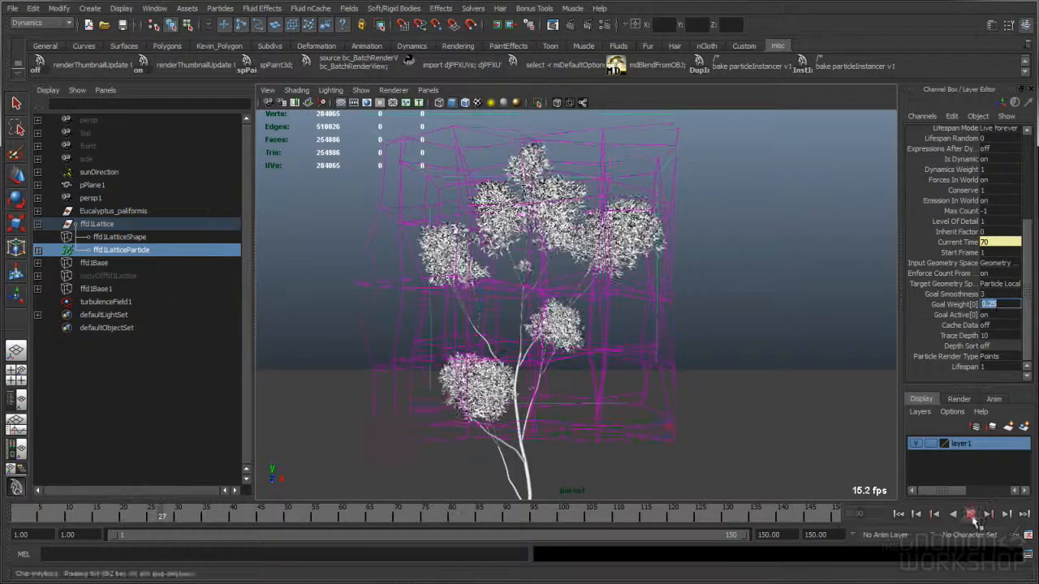
# - Set the magnitude of turbulenceField1 to 100 and replay the simulation from the first frame
pyautogui.click(116, 303)
pyautogui.click(898, 513)
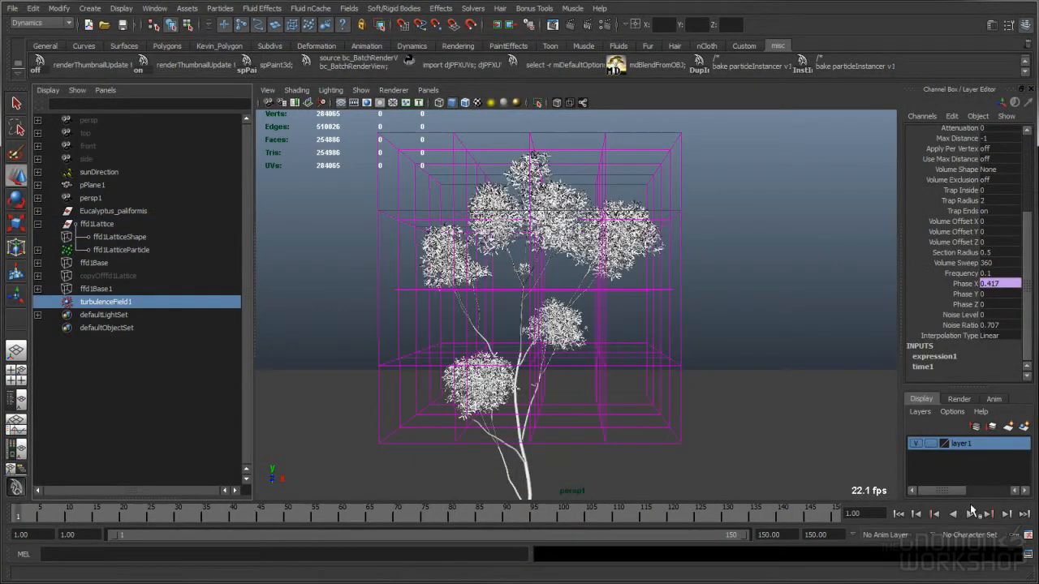
pyautogui.click(970, 512)
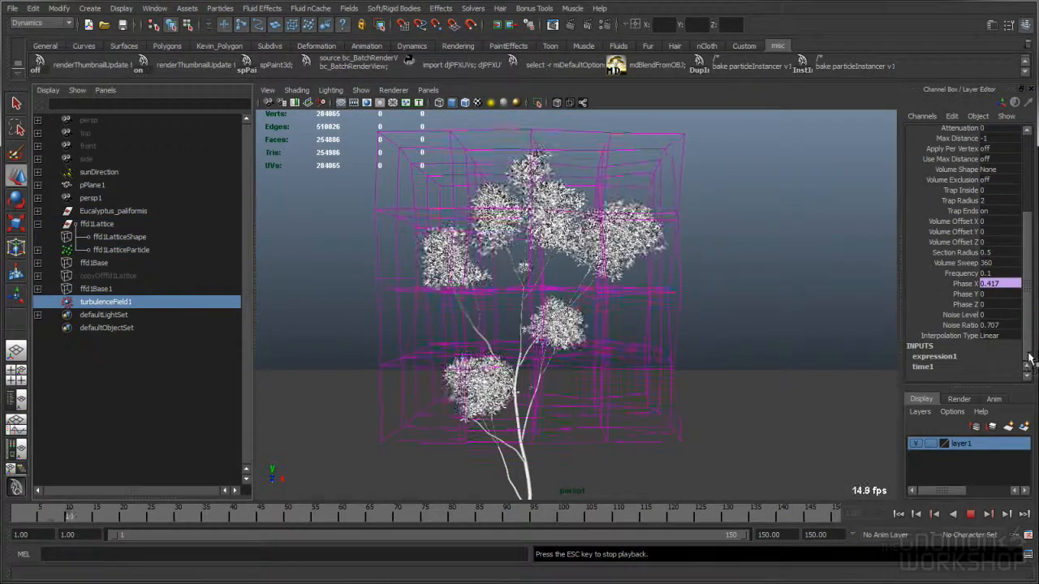
pyautogui.moveTo(1028, 355); pyautogui.dragTo(1027, 323)
pyautogui.click(992, 162)
pyautogui.doubleClick(990, 169)
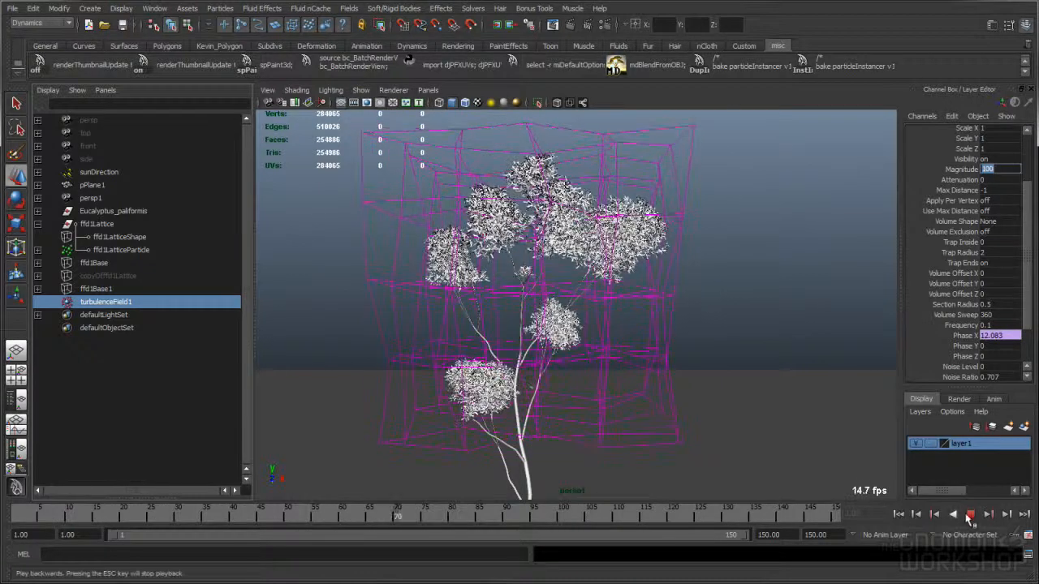
pyautogui.click(971, 514)
pyautogui.click(899, 516)
pyautogui.click(969, 514)
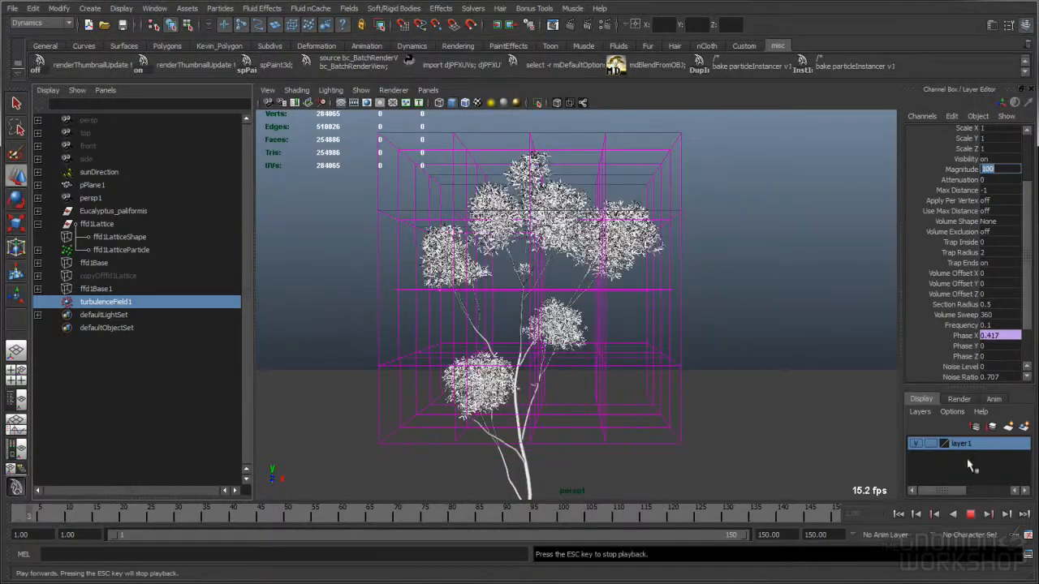
pyautogui.click(963, 170)
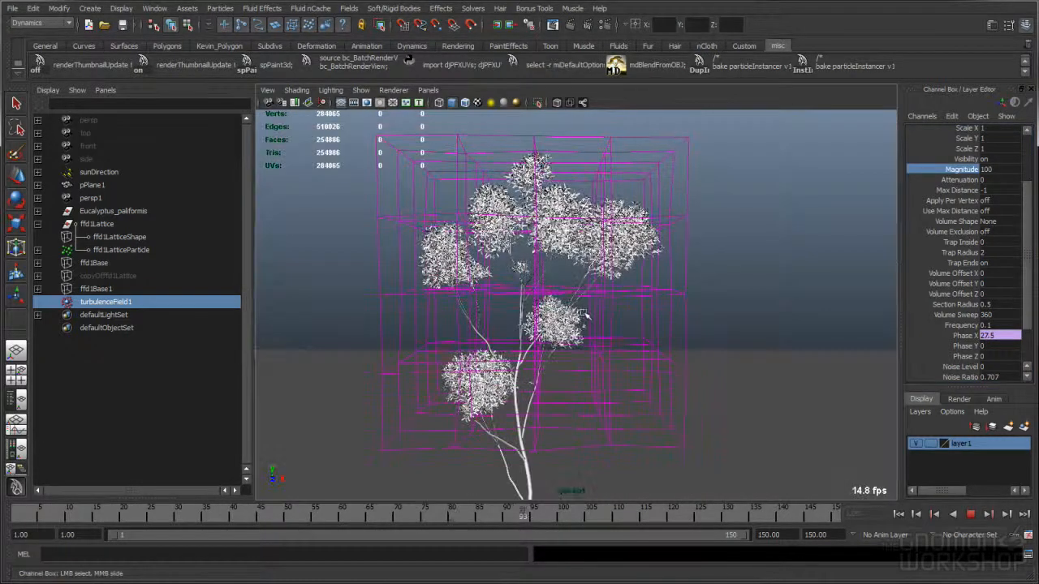
# - Examine the swaying leaves up close and the whole tree from a distance while the simulation plays
pyautogui.keyDown('alt'); pyautogui.moveTo(589, 309); pyautogui.dragTo(754, 271, button='right'); pyautogui.keyUp('alt')
pyautogui.keyDown('alt'); pyautogui.moveTo(754, 271); pyautogui.dragTo(748, 380, button='middle'); pyautogui.keyUp('alt')
pyautogui.keyDown('alt'); pyautogui.moveTo(748, 379); pyautogui.dragTo(819, 377, button='right'); pyautogui.keyUp('alt')
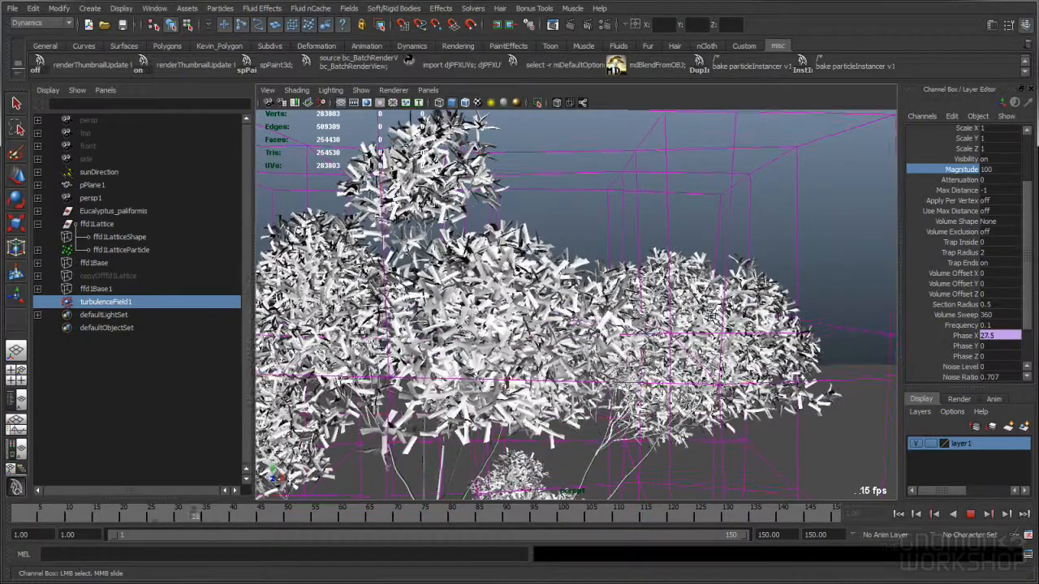
pyautogui.keyDown('alt'); pyautogui.moveTo(711, 317); pyautogui.dragTo(643, 310, button='right'); pyautogui.keyUp('alt')
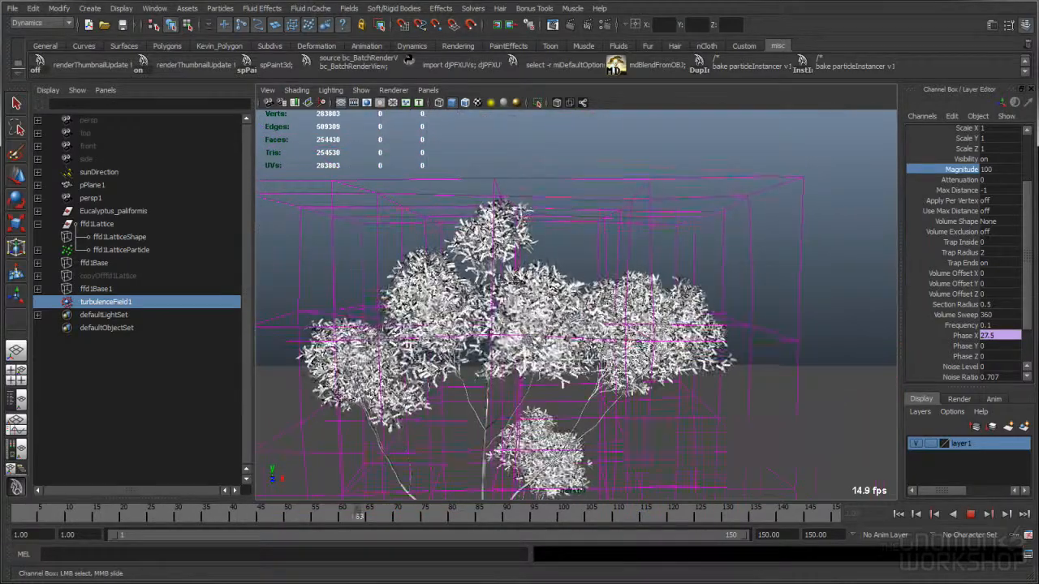
pyautogui.keyDown('alt'); pyautogui.moveTo(625, 333); pyautogui.dragTo(643, 280, button='middle'); pyautogui.keyUp('alt')
pyautogui.keyDown('alt'); pyautogui.moveTo(642, 280); pyautogui.dragTo(561, 344, button='right'); pyautogui.keyUp('alt')
pyautogui.keyDown('alt'); pyautogui.moveTo(561, 344); pyautogui.dragTo(560, 275, button='middle'); pyautogui.keyUp('alt')
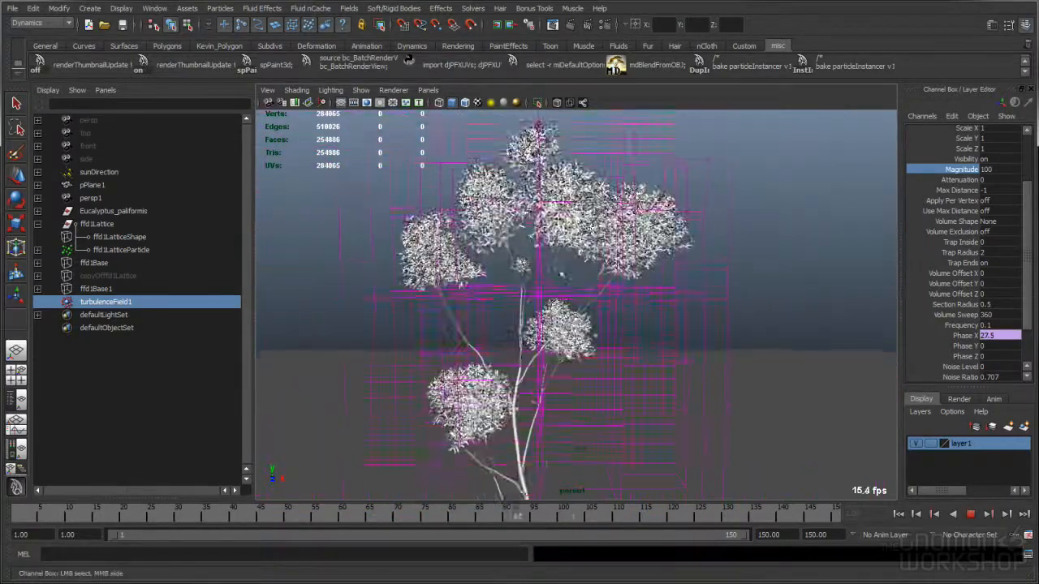
pyautogui.keyDown('alt'); pyautogui.moveTo(562, 274); pyautogui.dragTo(471, 350, button='right'); pyautogui.keyUp('alt')
pyautogui.keyDown('alt'); pyautogui.moveTo(471, 349); pyautogui.dragTo(487, 310, button='middle'); pyautogui.keyUp('alt')
pyautogui.keyDown('alt'); pyautogui.moveTo(487, 310); pyautogui.dragTo(639, 303); pyautogui.keyUp('alt')
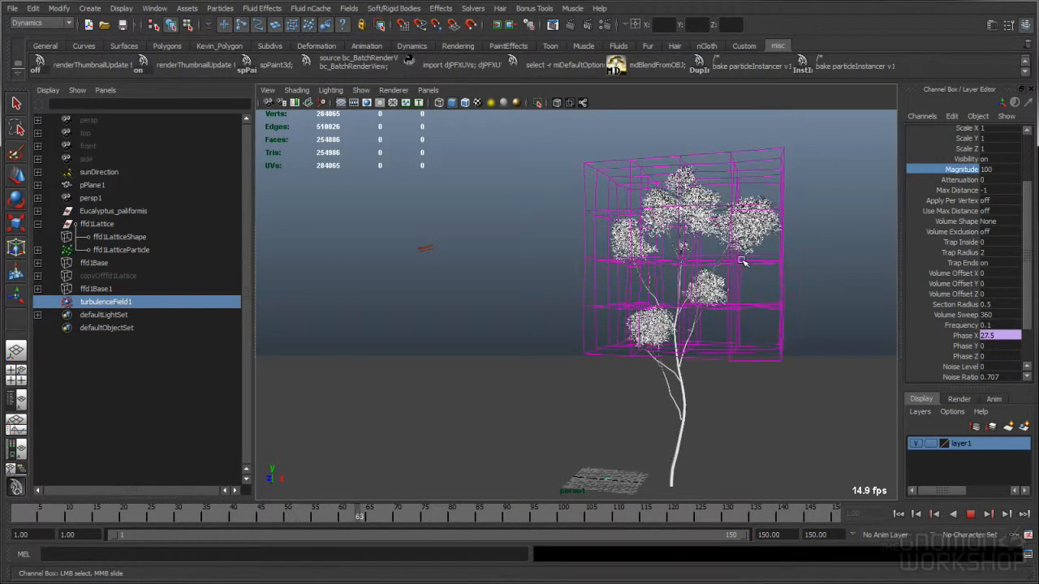
pyautogui.keyDown('alt'); pyautogui.moveTo(742, 261); pyautogui.dragTo(584, 279, button='right'); pyautogui.keyUp('alt')
pyautogui.keyDown('alt'); pyautogui.moveTo(584, 278); pyautogui.dragTo(585, 295, button='middle'); pyautogui.keyUp('alt')
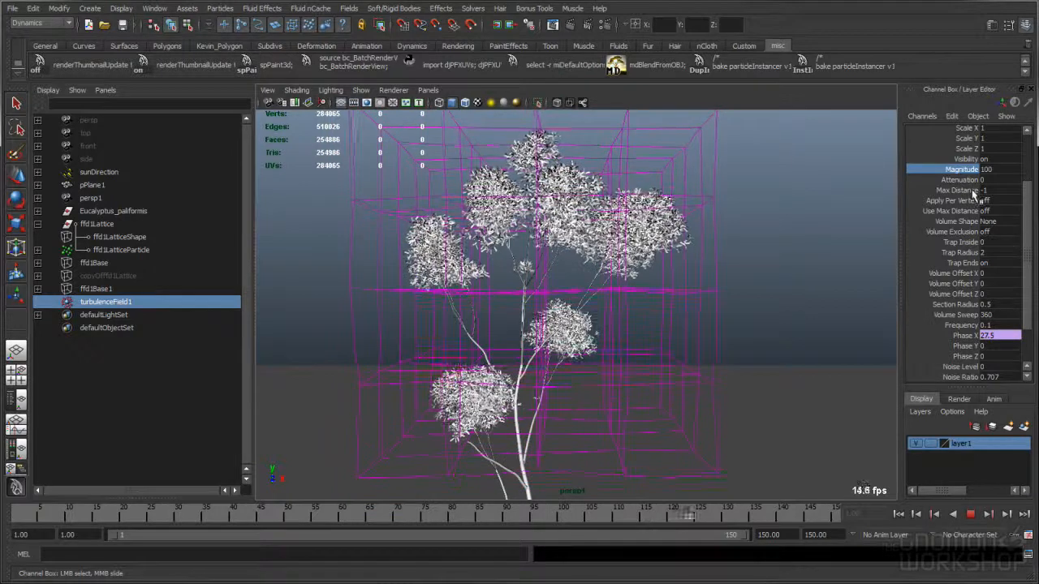
# - Set the turbulence field's magnitude to 150 and its frequency to 0.5 during playback
pyautogui.click(1005, 168)
pyautogui.write('150')
pyautogui.press('Return')
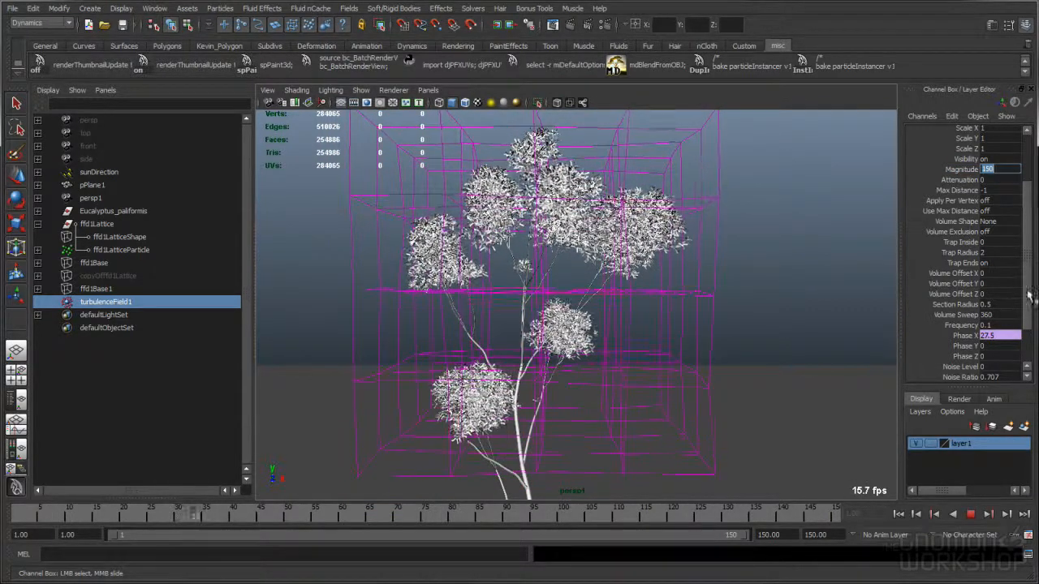
pyautogui.click(998, 324)
pyautogui.write('.5')
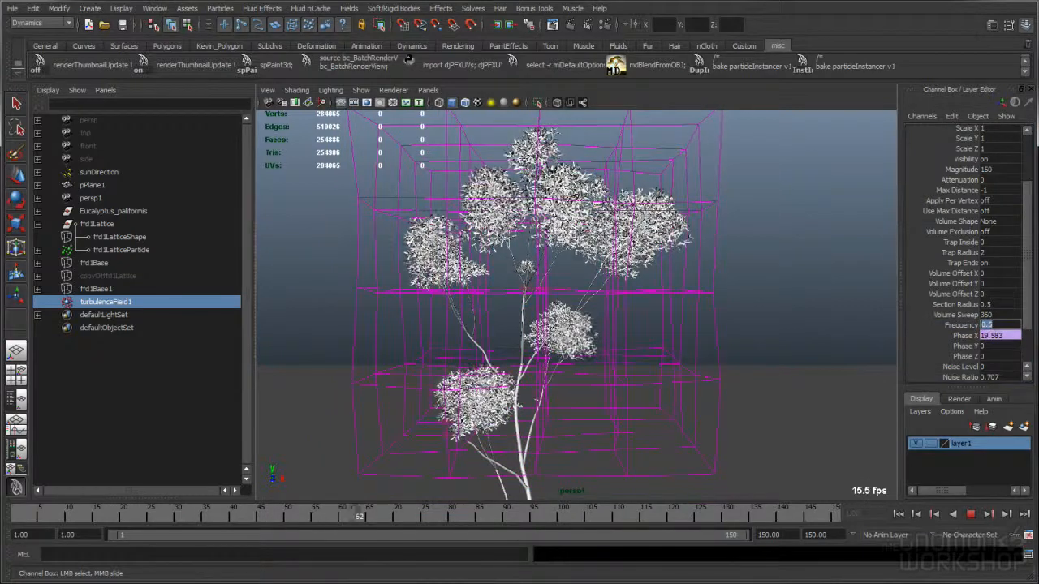
pyautogui.press('Return')
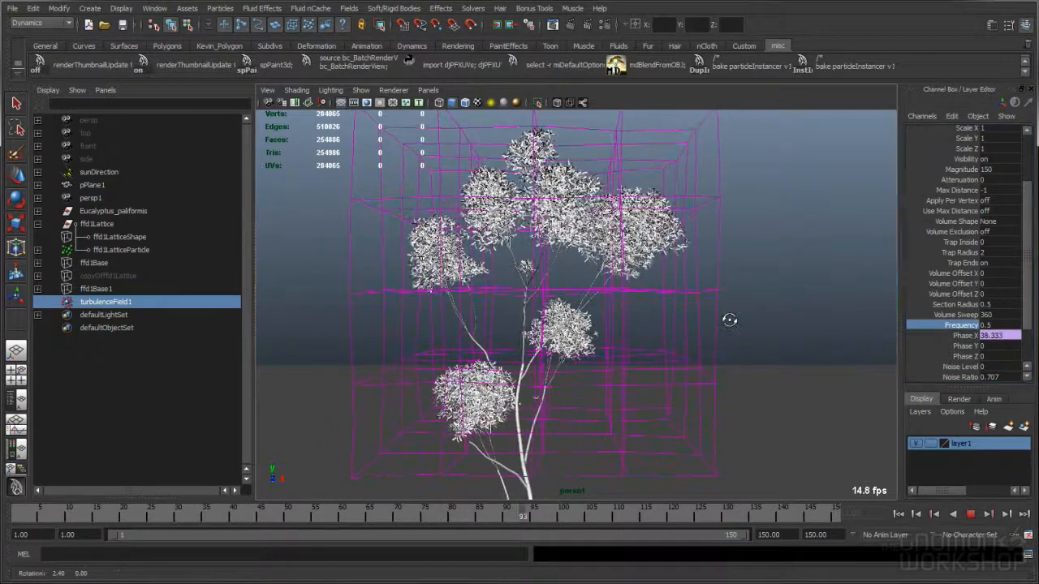
pyautogui.click(933, 336)
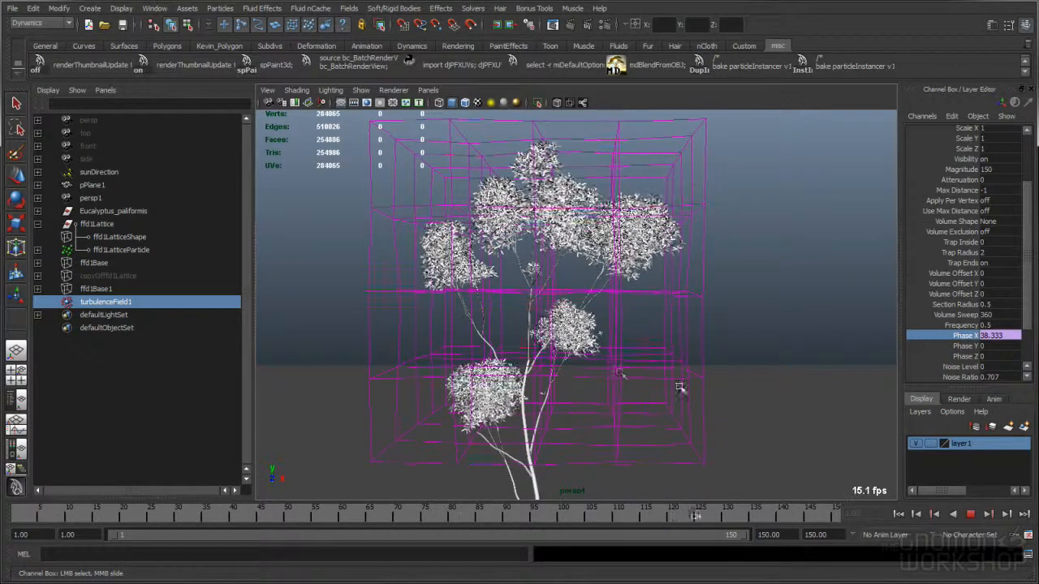
pyautogui.moveTo(626, 344)
pyautogui.keyDown('alt'); pyautogui.mouseDown()
pyautogui.moveTo(554, 351)
pyautogui.moveTo(617, 326)
pyautogui.mouseUp(); pyautogui.keyUp('alt')
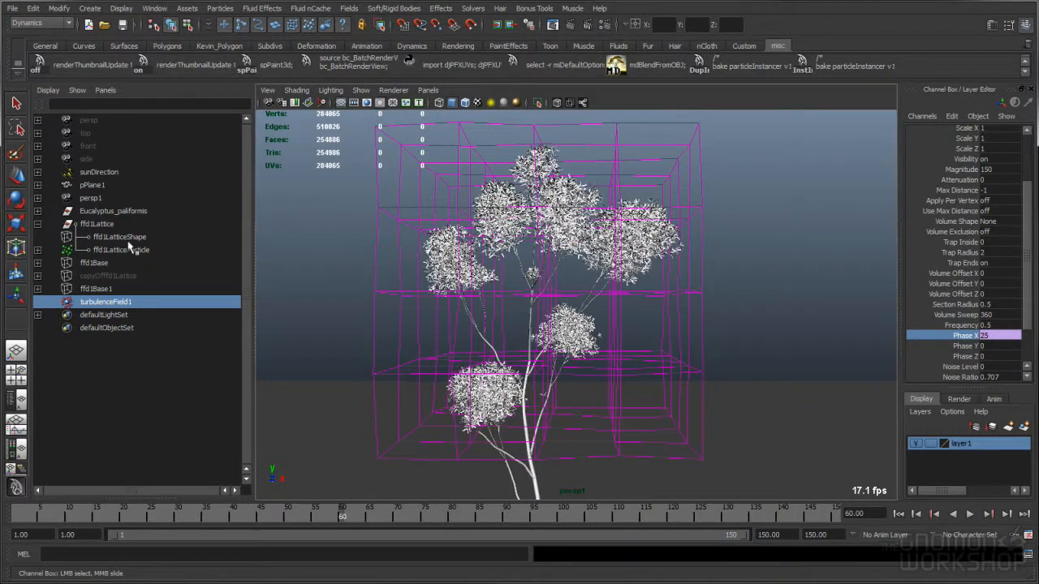
# - Check the goal weight of ffd1LatticeParticle and review the simulation, replaying it from the first frame
pyautogui.click(97, 224)
pyautogui.press('w')
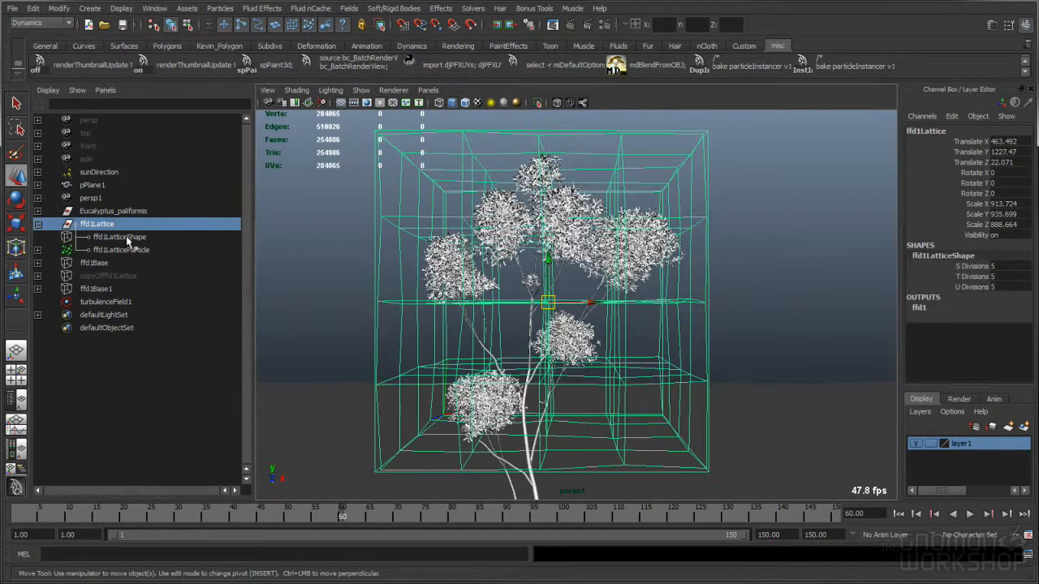
pyautogui.click(118, 249)
pyautogui.scroll(-5, 1009, 321)
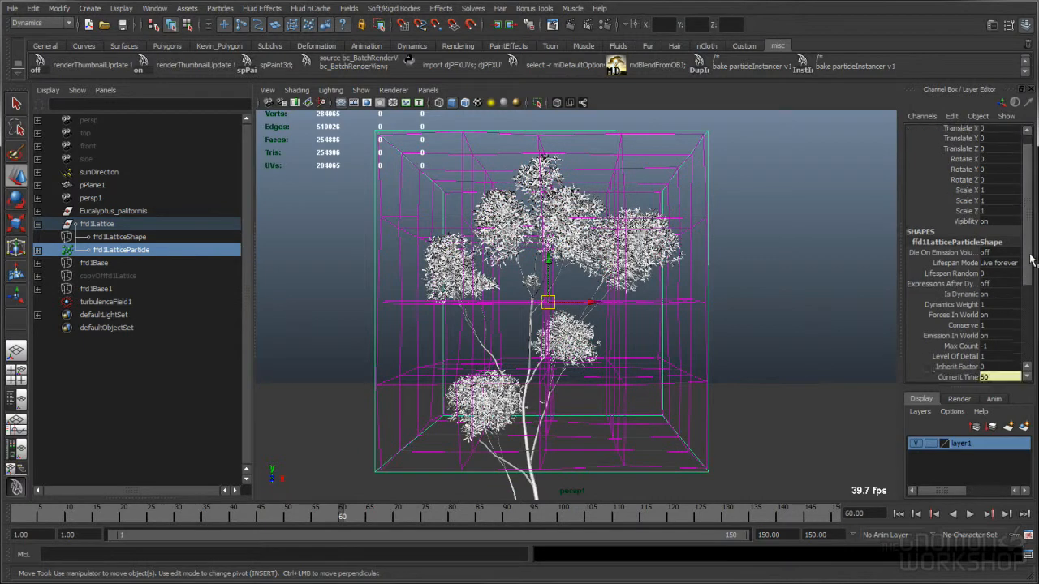
pyautogui.click(962, 306)
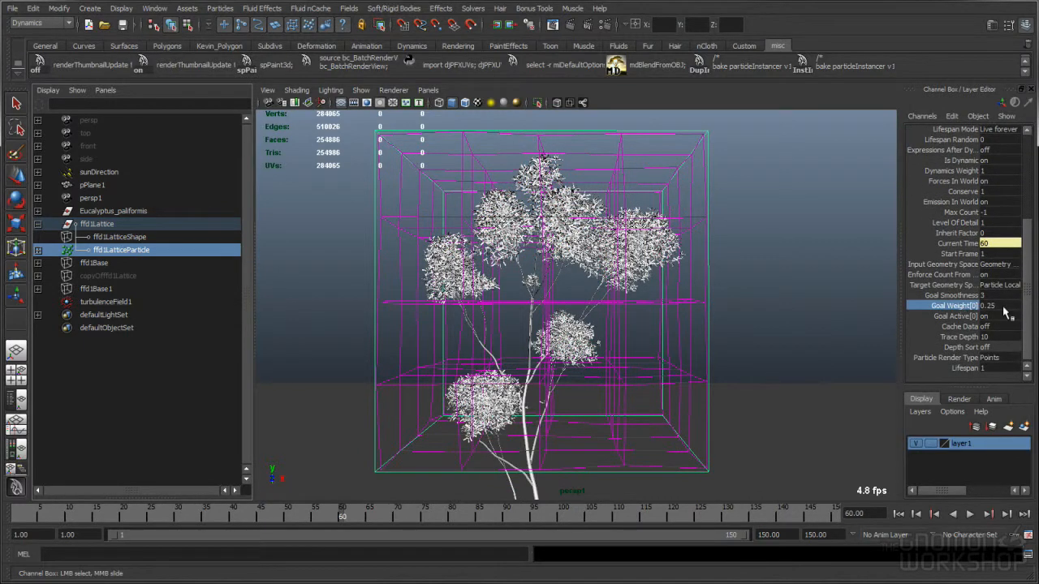
pyautogui.click(970, 514)
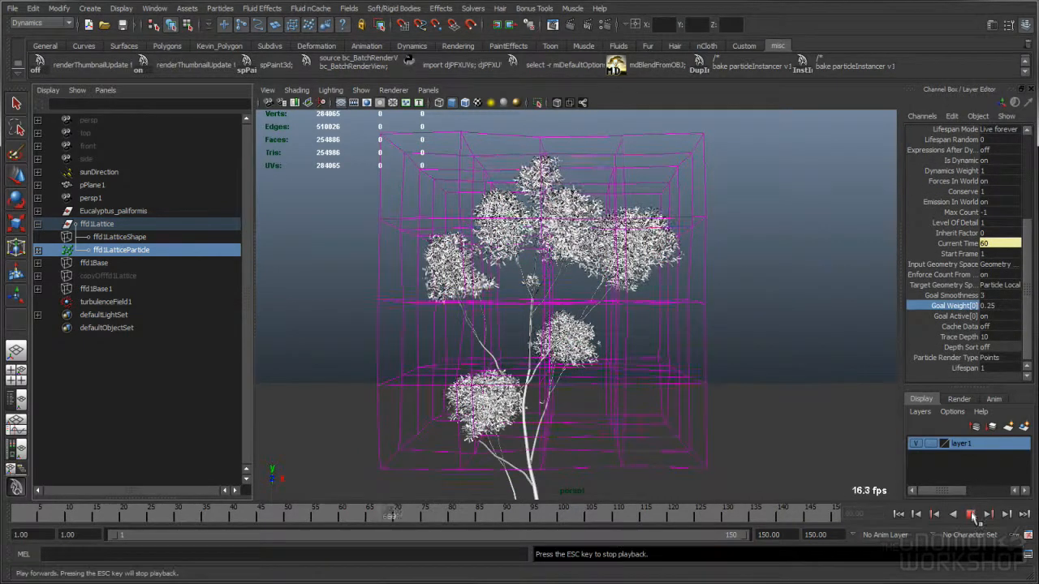
pyautogui.click(971, 514)
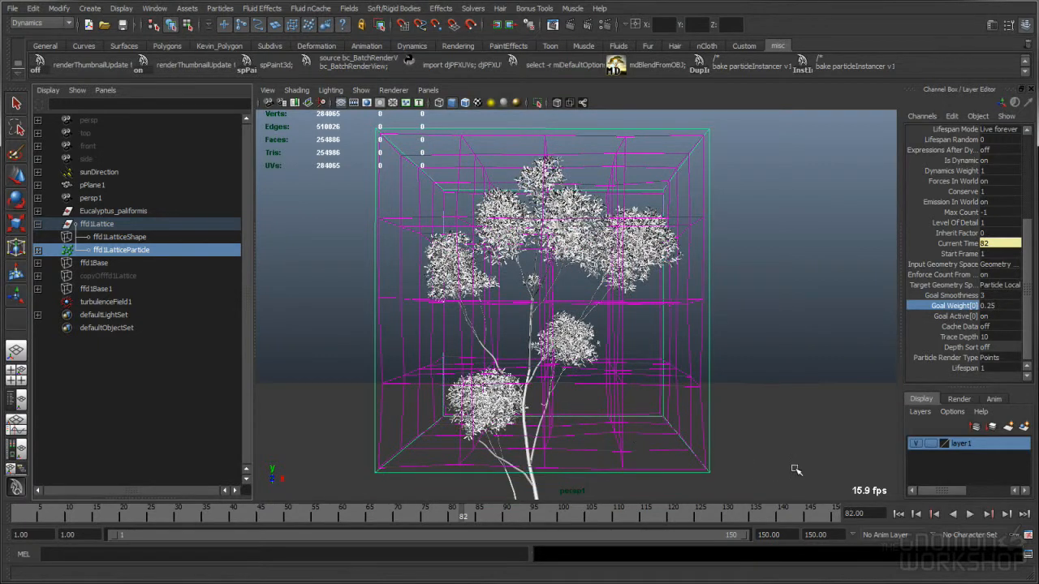
pyautogui.click(898, 514)
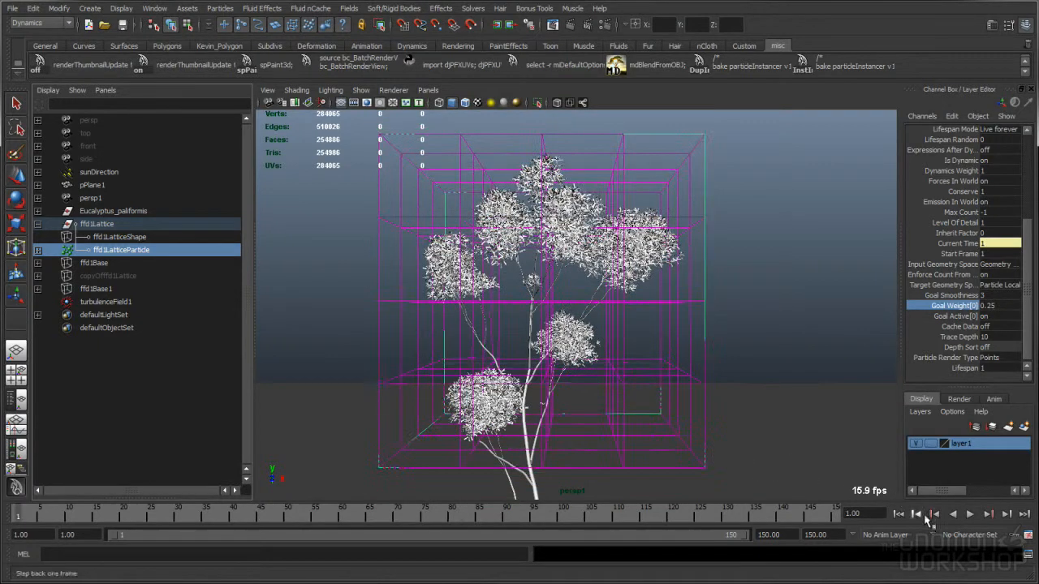
pyautogui.click(970, 515)
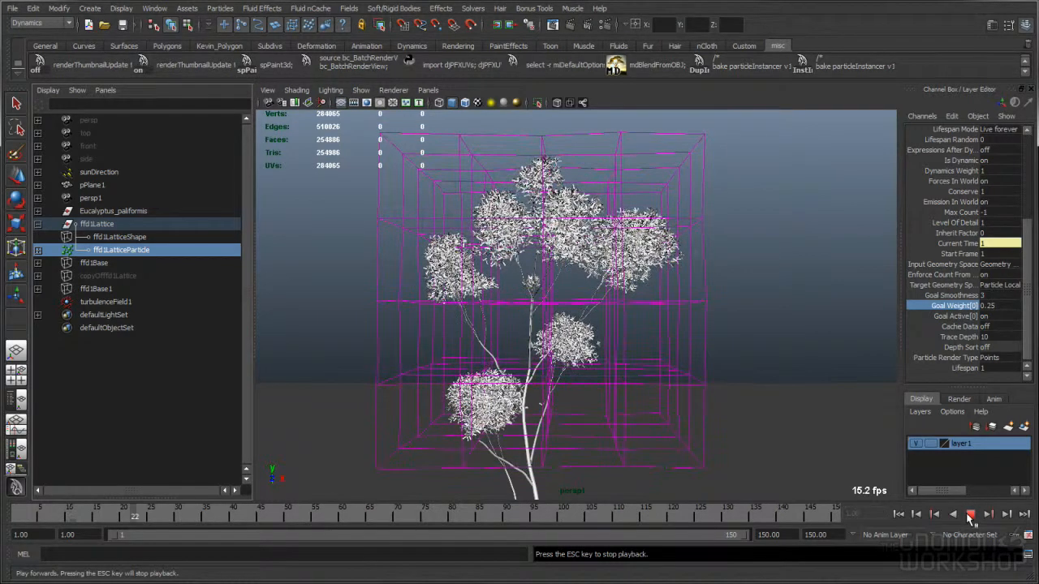
pyautogui.click(970, 516)
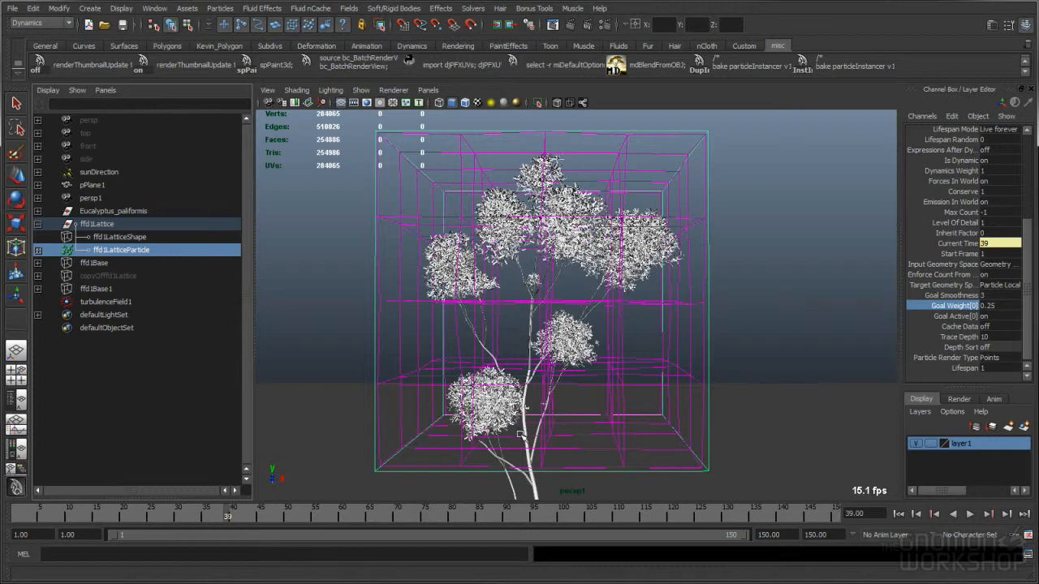
# - Set the goal weight of ffd1LatticeParticle to 1 and replay the simulation from the first frame
pyautogui.click(898, 514)
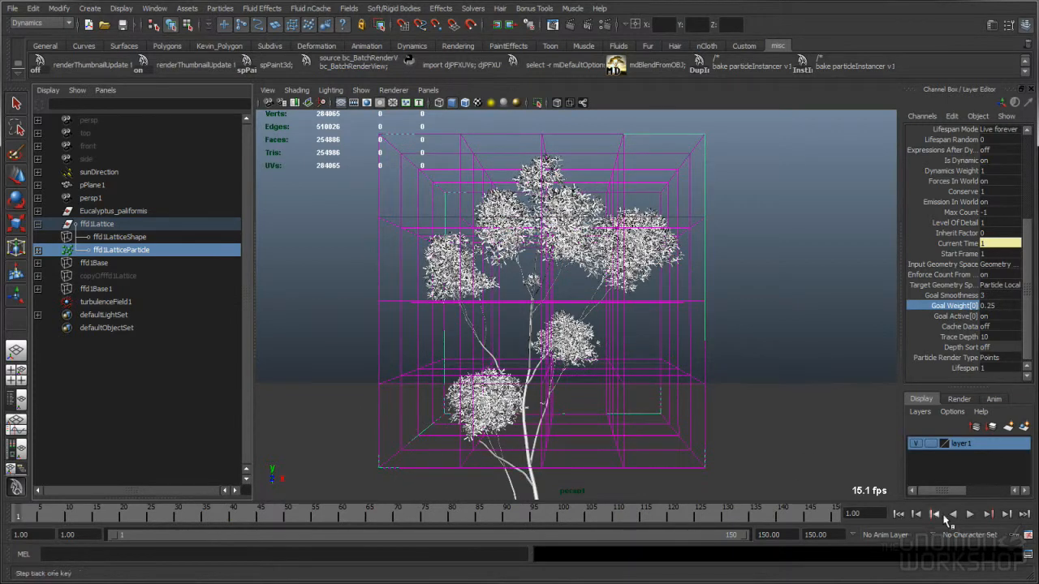
pyautogui.click(968, 514)
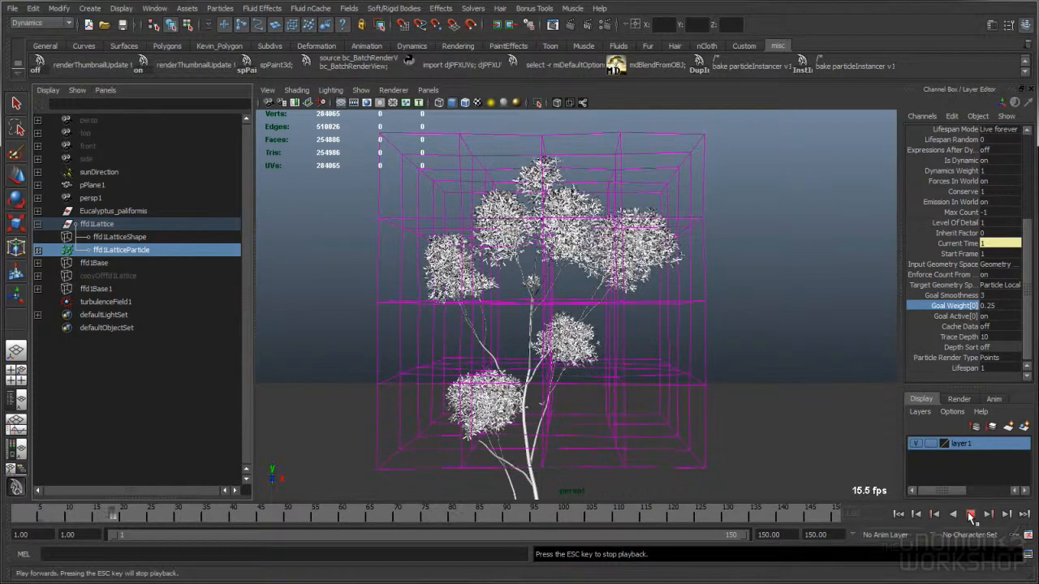
pyautogui.click(898, 513)
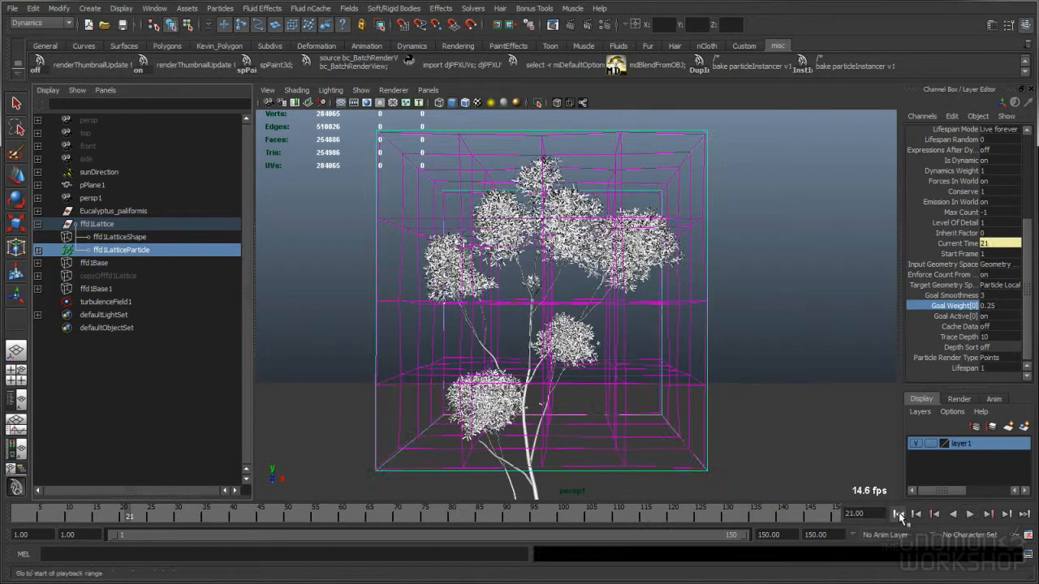
pyautogui.click(1005, 305)
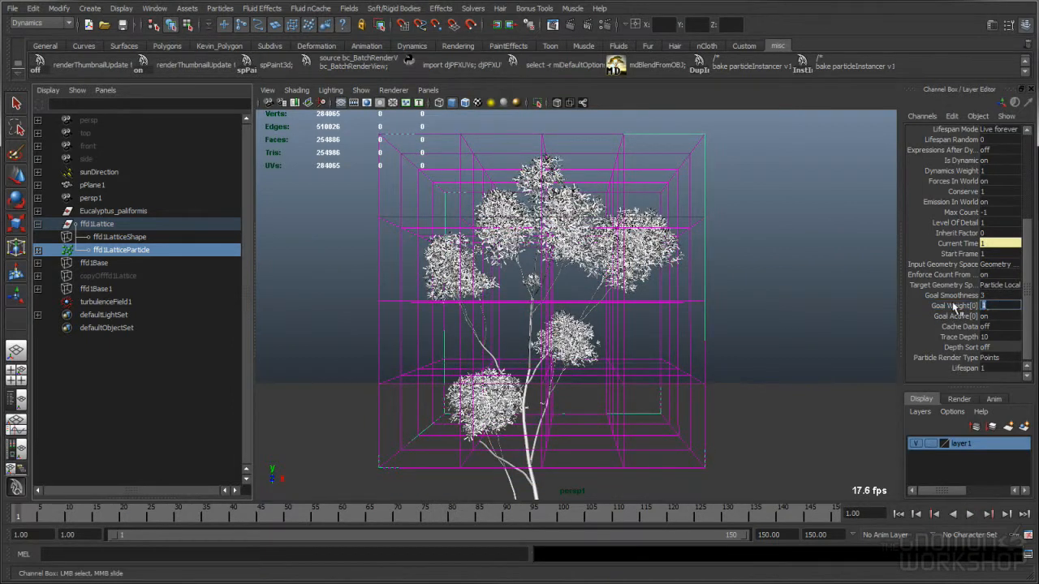
pyautogui.press('Return')
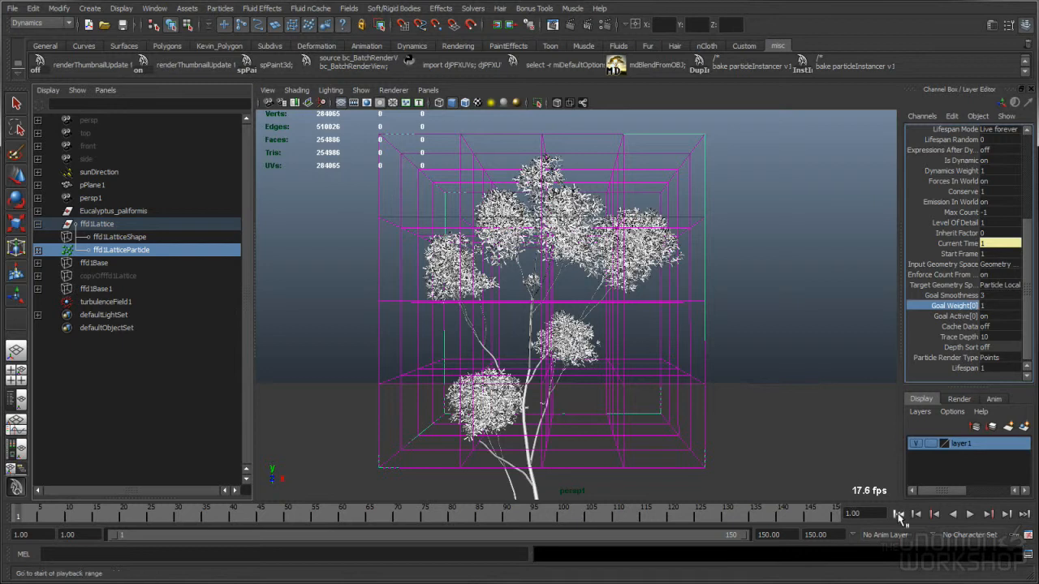
pyautogui.click(970, 515)
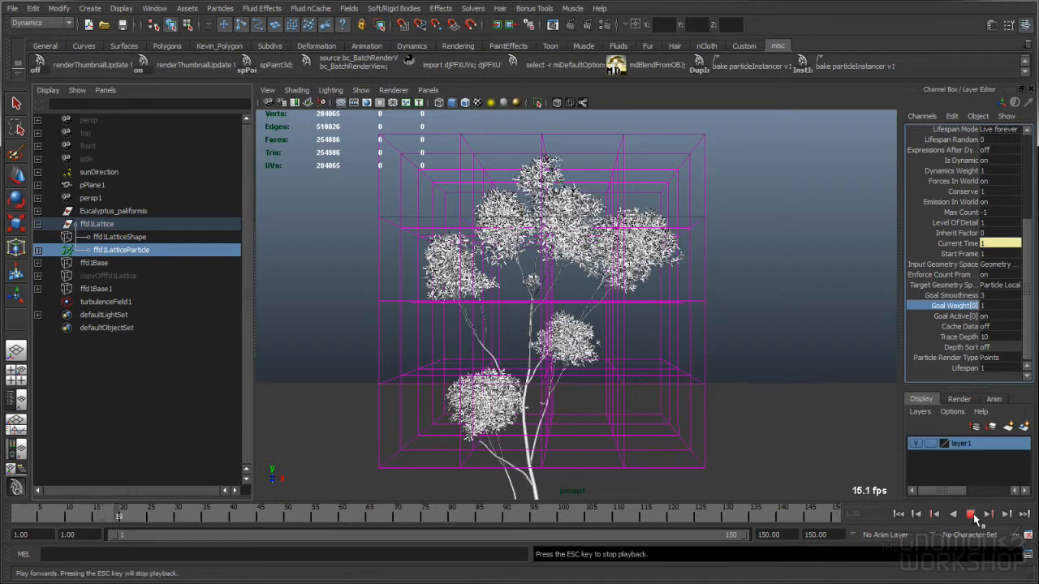
pyautogui.click(965, 514)
# - Reselect ffd1LatticeParticle, play the simulation again and return to the first frame
pyautogui.keyDown('alt'); pyautogui.moveTo(659, 371); pyautogui.dragTo(687, 373, button='right'); pyautogui.keyUp('alt')
pyautogui.click(128, 277)
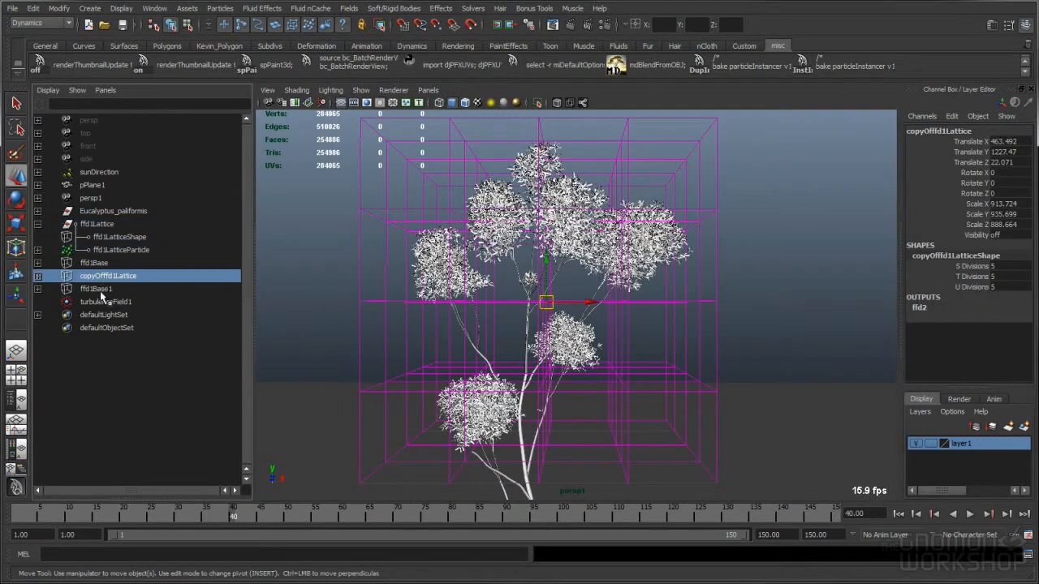
pyautogui.click(114, 250)
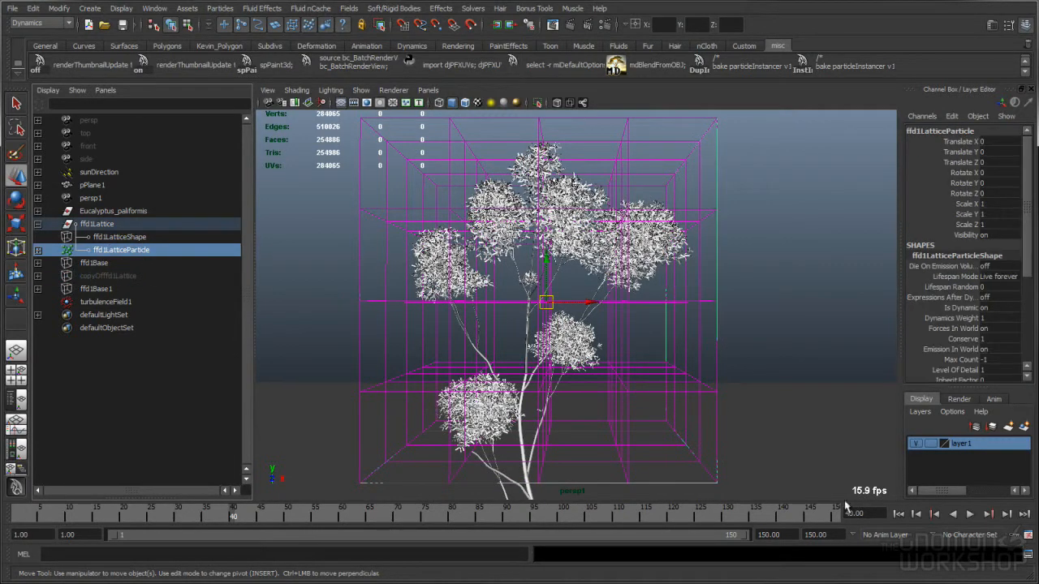
pyautogui.click(971, 515)
pyautogui.click(971, 514)
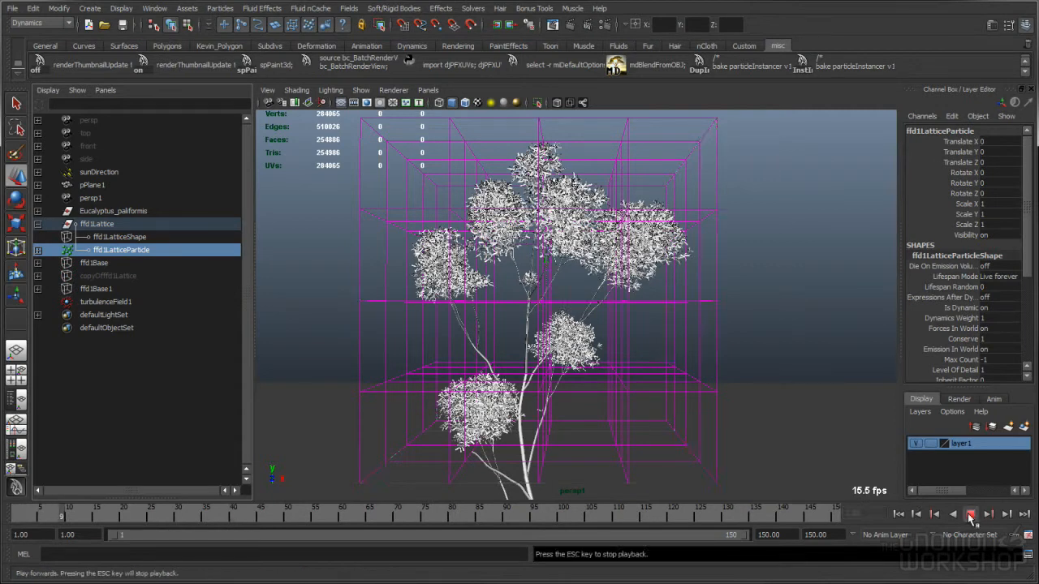
pyautogui.click(907, 515)
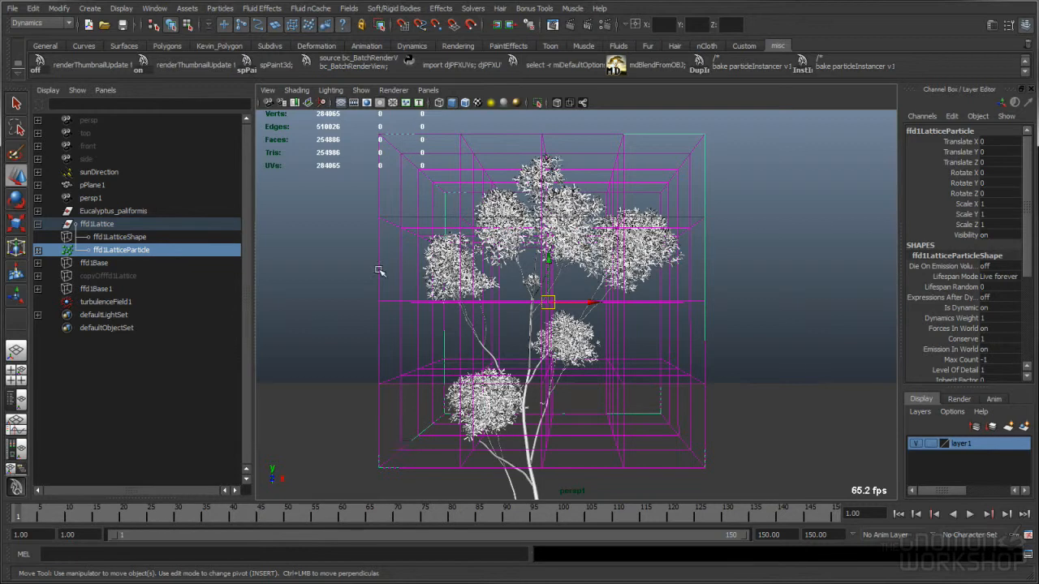
# - Switch ffd1LatticeParticle to component selection with particles selectable and select particles near the lattice's upper corner
pyautogui.click(323, 235)
pyautogui.click(119, 248)
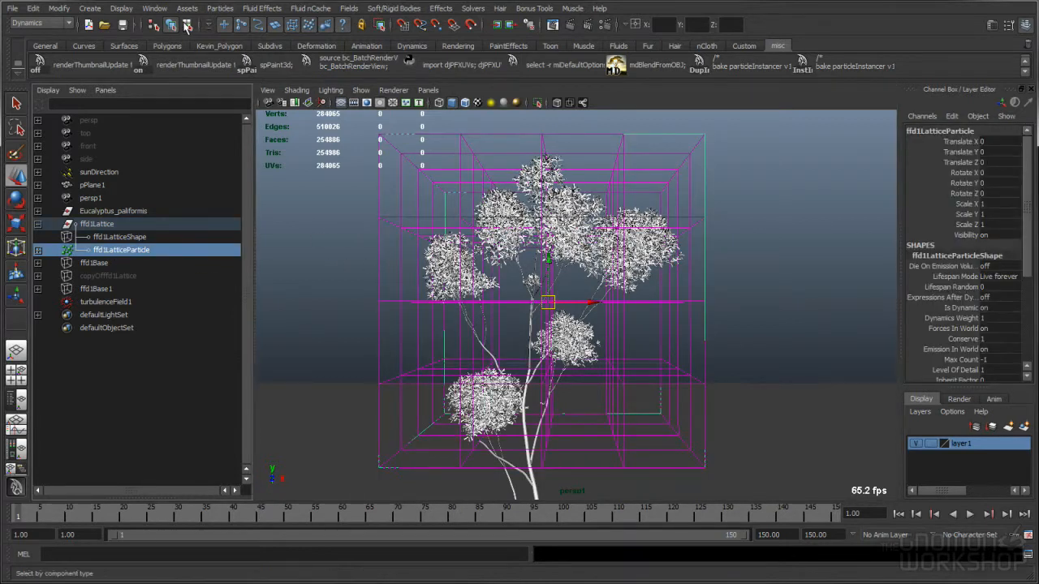
pyautogui.click(187, 25)
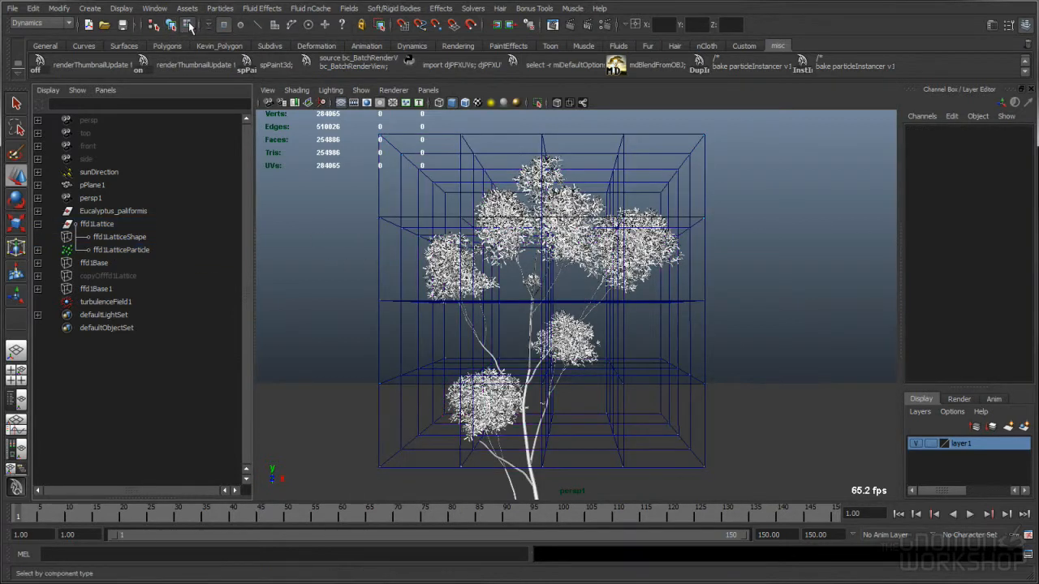
pyautogui.rightClick(225, 26)
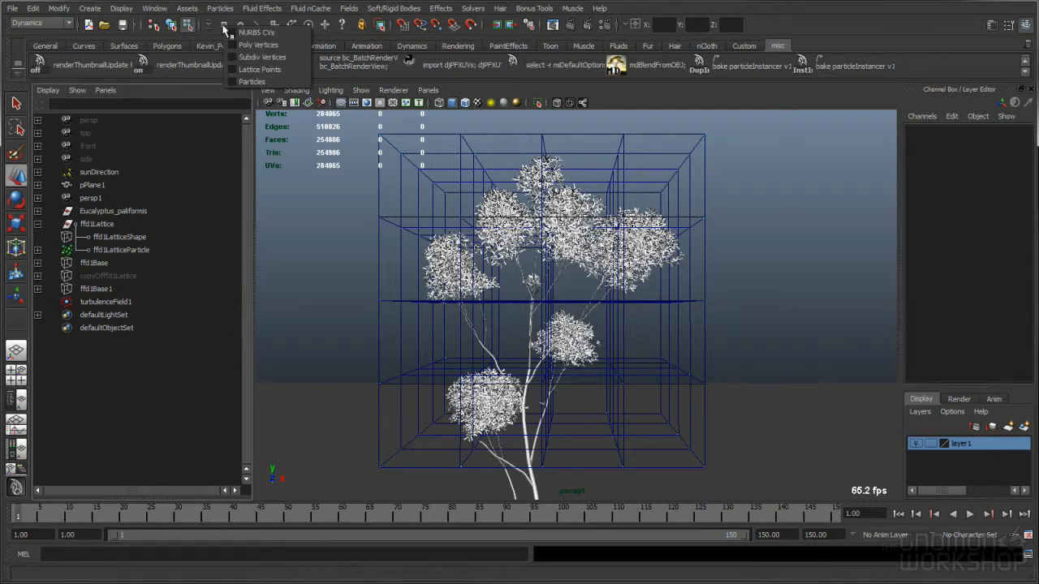
pyautogui.click(287, 83)
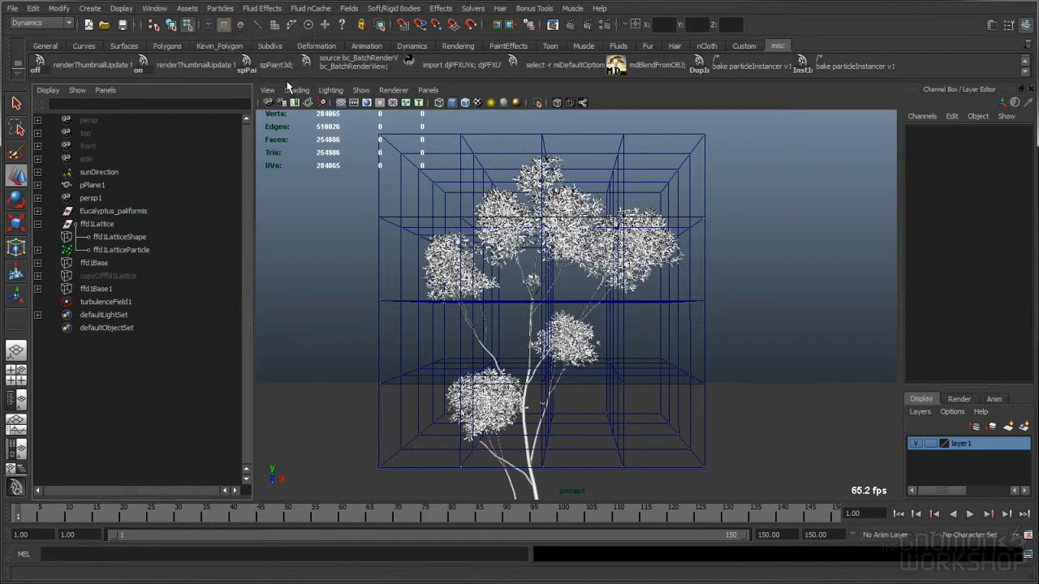
pyautogui.moveTo(396, 156); pyautogui.dragTo(458, 197)
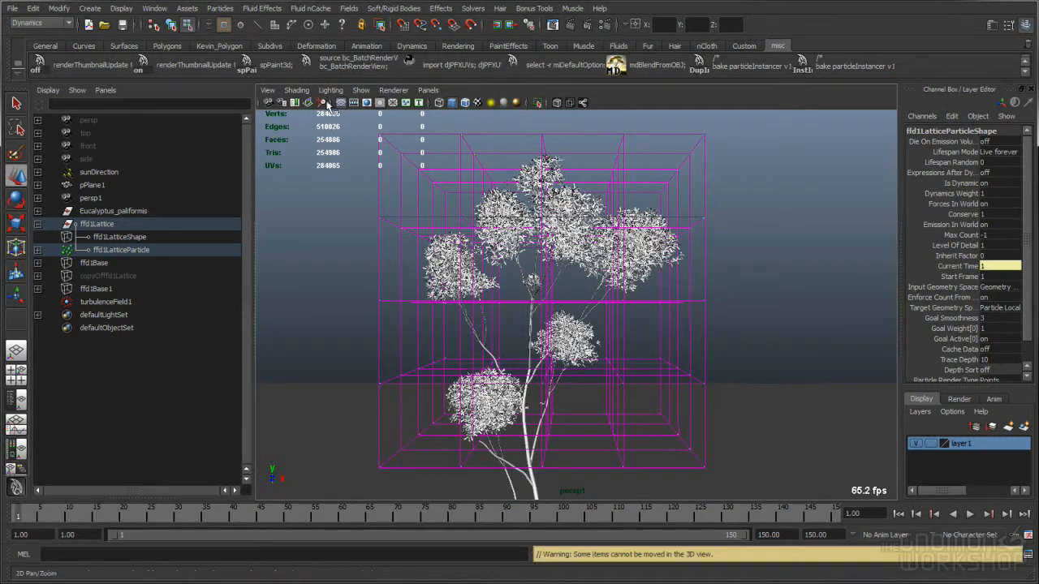
# - Hide deformers in the perspective view and examine the lattice particles around the tree
pyautogui.click(362, 90)
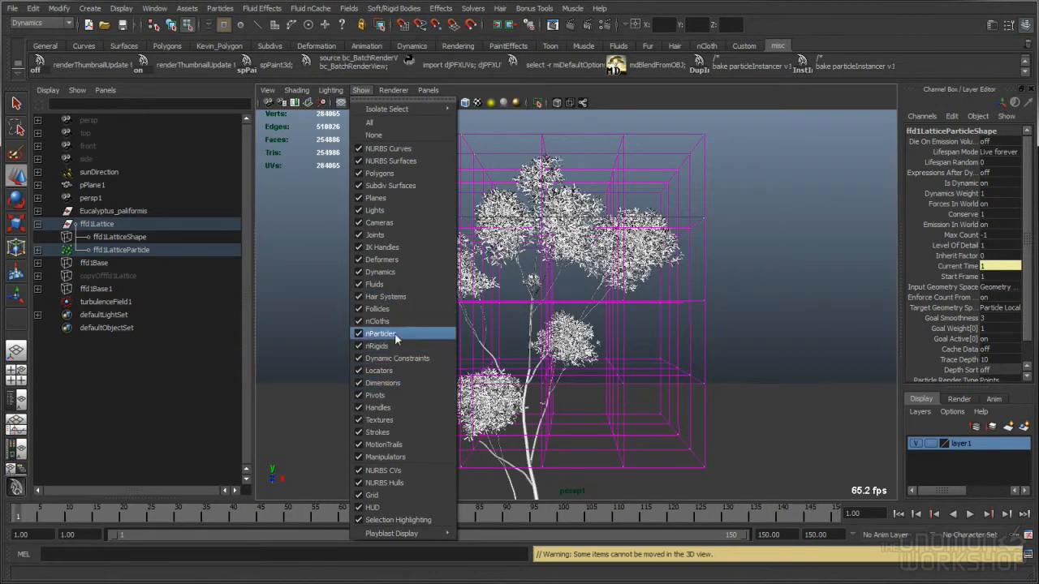
pyautogui.click(381, 260)
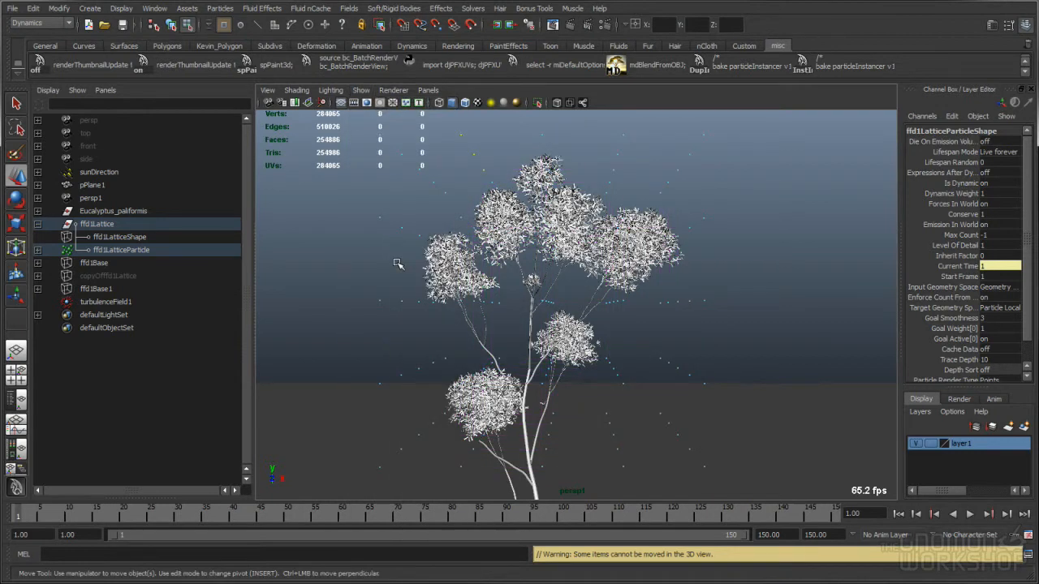
pyautogui.keyDown('alt'); pyautogui.moveTo(527, 235); pyautogui.dragTo(427, 290); pyautogui.keyUp('alt')
pyautogui.keyDown('alt'); pyautogui.moveTo(427, 290); pyautogui.dragTo(617, 282, button='right'); pyautogui.keyUp('alt')
pyautogui.keyDown('alt'); pyautogui.moveTo(521, 211); pyautogui.dragTo(526, 323, button='middle'); pyautogui.keyUp('alt')
pyautogui.keyDown('alt'); pyautogui.moveTo(526, 323); pyautogui.dragTo(430, 292, button='right'); pyautogui.keyUp('alt')
pyautogui.keyDown('alt'); pyautogui.moveTo(430, 285); pyautogui.dragTo(397, 204, button='middle'); pyautogui.keyUp('alt')
pyautogui.keyDown('alt'); pyautogui.moveTo(523, 256); pyautogui.dragTo(463, 262); pyautogui.keyUp('alt')
# - Switch to the front view and select the bottom row of particles of ffd1LatticeParticle
pyautogui.press('space')
pyautogui.keyDown('alt'); pyautogui.moveTo(630, 255); pyautogui.dragTo(280, 248, button='right'); pyautogui.keyUp('alt')
pyautogui.keyDown('alt'); pyautogui.moveTo(429, 203); pyautogui.dragTo(485, 339, button='middle'); pyautogui.keyUp('alt')
pyautogui.keyDown('alt'); pyautogui.moveTo(497, 335); pyautogui.dragTo(688, 328, button='right'); pyautogui.keyUp('alt')
pyautogui.keyDown('alt'); pyautogui.moveTo(551, 284); pyautogui.dragTo(572, 294, button='middle'); pyautogui.keyUp('alt')
pyautogui.moveTo(377, 369); pyautogui.dragTo(683, 413)
pyautogui.keyDown('alt'); pyautogui.moveTo(561, 402); pyautogui.dragTo(618, 400, button='right'); pyautogui.keyUp('alt')
pyautogui.keyDown('alt'); pyautogui.moveTo(620, 350); pyautogui.dragTo(621, 364, button='middle'); pyautogui.keyUp('alt')
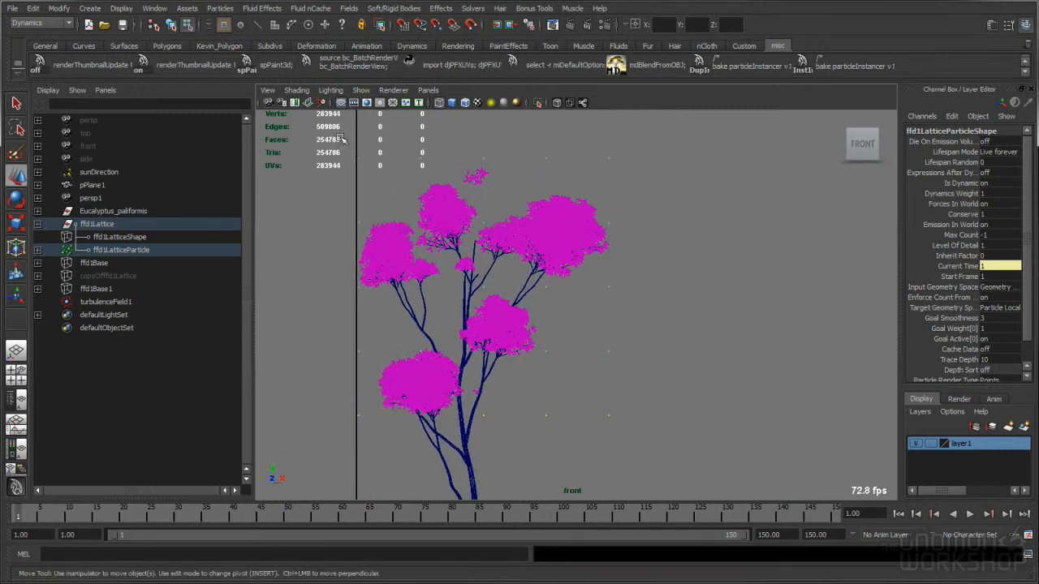
pyautogui.moveTo(631, 167); pyautogui.dragTo(661, 173)
pyautogui.keyDown('alt'); pyautogui.moveTo(603, 222); pyautogui.dragTo(608, 215, button='right'); pyautogui.keyUp('alt')
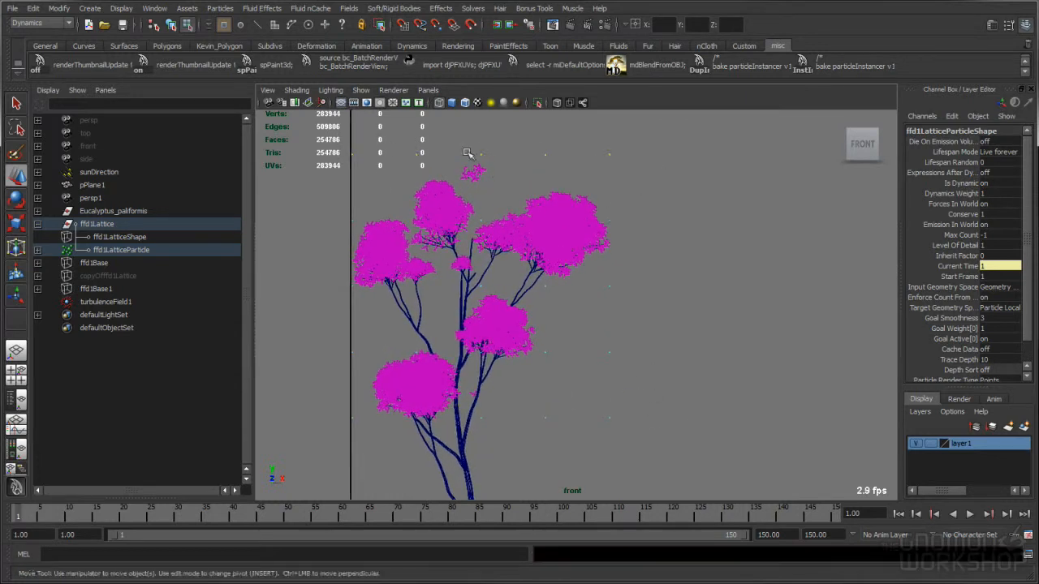
pyautogui.keyDown('alt'); pyautogui.moveTo(495, 186); pyautogui.dragTo(469, 184, button='middle'); pyautogui.keyUp('alt')
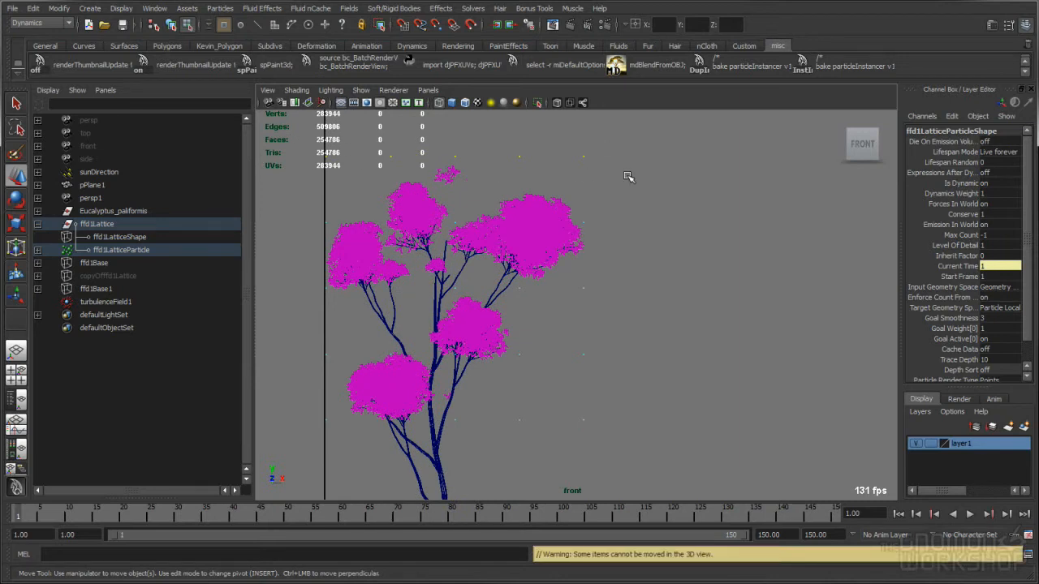
pyautogui.moveTo(288, 400); pyautogui.dragTo(662, 436)
pyautogui.keyDown('alt'); pyautogui.moveTo(515, 276); pyautogui.dragTo(479, 283, button='middle'); pyautogui.keyUp('alt')
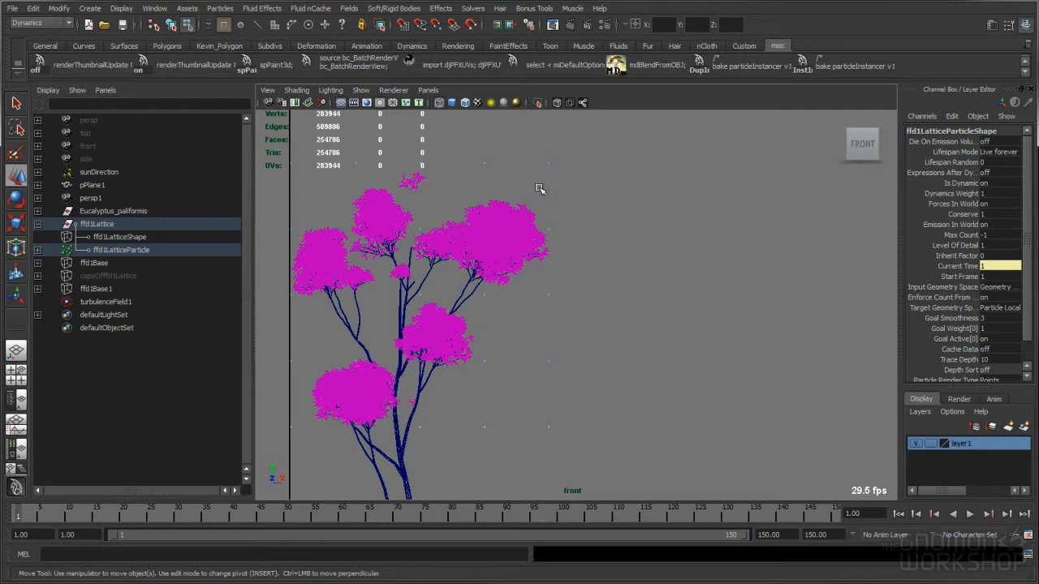
pyautogui.click(154, 8)
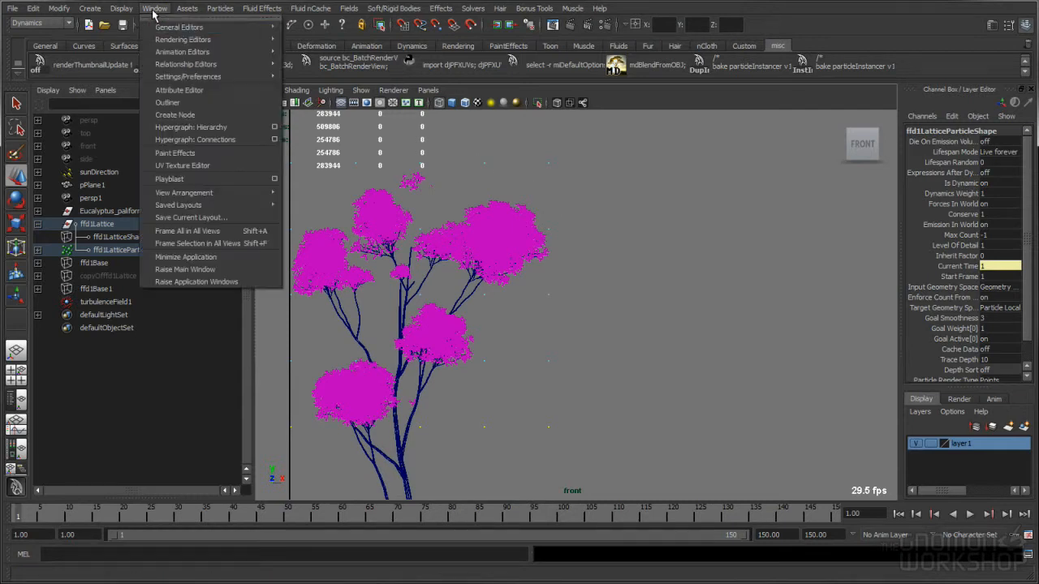
pyautogui.moveTo(183, 26)
pyautogui.click(349, 46)
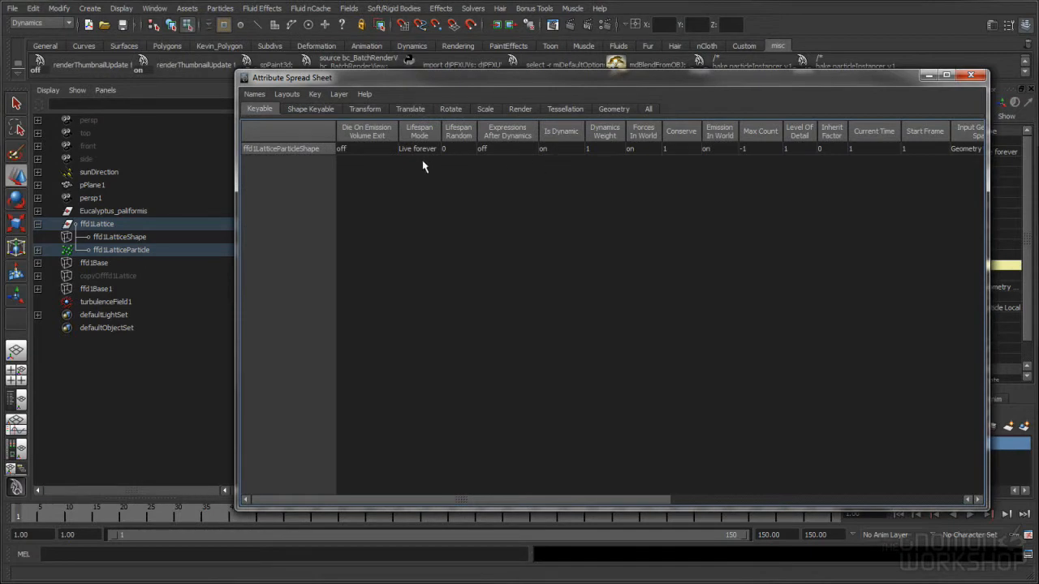
pyautogui.click(971, 74)
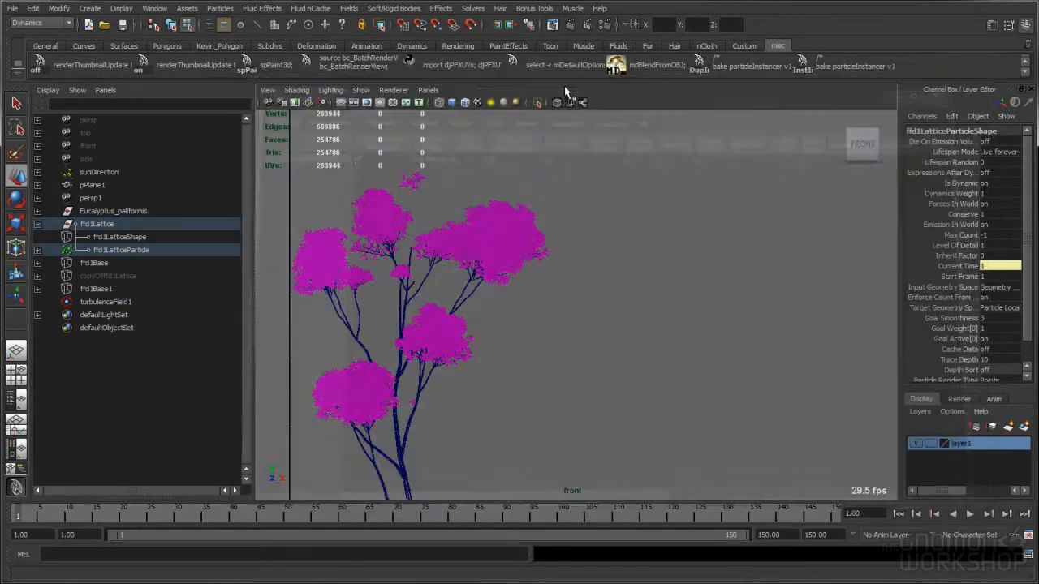
# - Open the Component Editor on the selected particles' values and enlarge it to show the goalPP column
pyautogui.click(151, 9)
pyautogui.moveTo(180, 27)
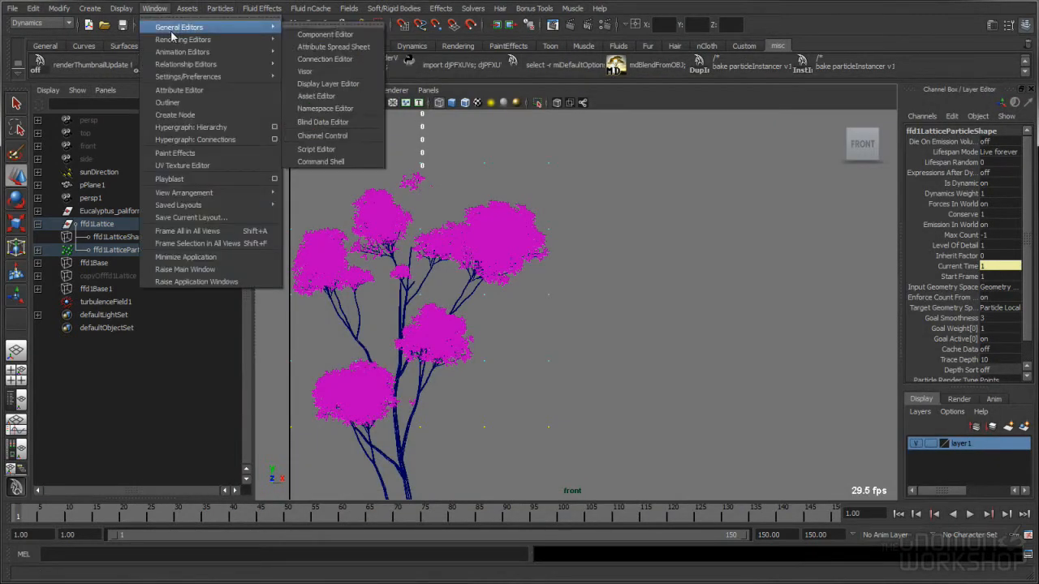
pyautogui.click(336, 31)
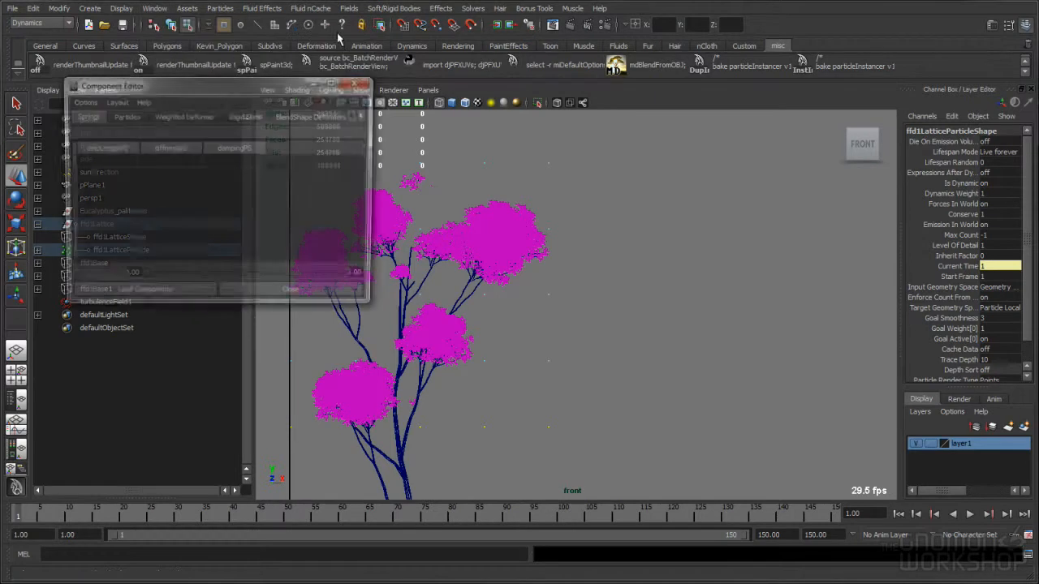
pyautogui.click(124, 117)
pyautogui.moveTo(375, 309); pyautogui.dragTo(597, 461)
pyautogui.moveTo(416, 84); pyautogui.dragTo(677, 91)
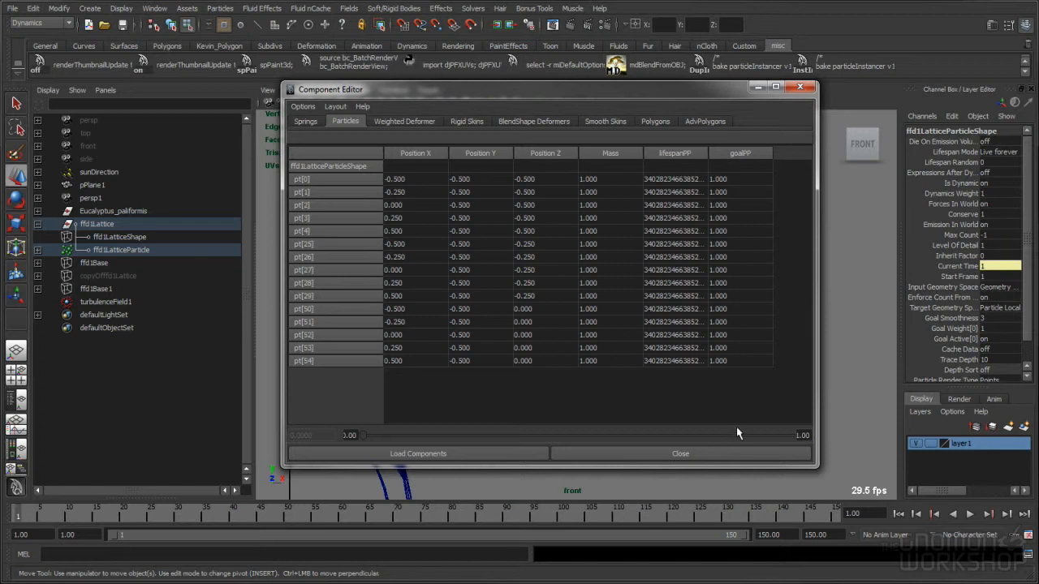
pyautogui.click(950, 329)
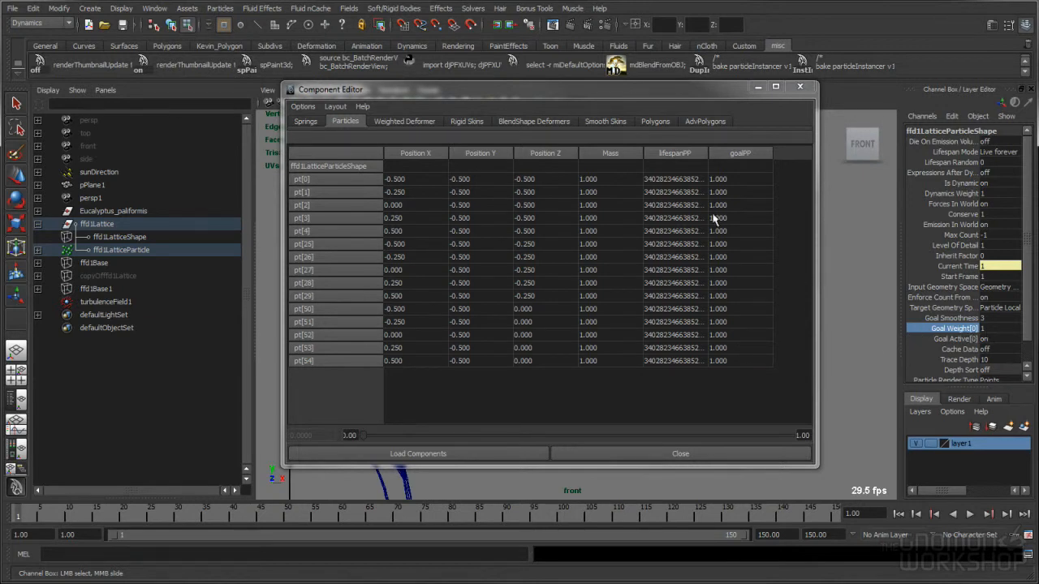
# - Move the Component Editor clear of the tree and set goalPP to 0.8 for the second particle row from the bottom
pyautogui.moveTo(558, 92); pyautogui.dragTo(800, 27)
pyautogui.keyDown('alt'); pyautogui.moveTo(430, 191); pyautogui.dragTo(382, 221, button='middle'); pyautogui.keyUp('alt')
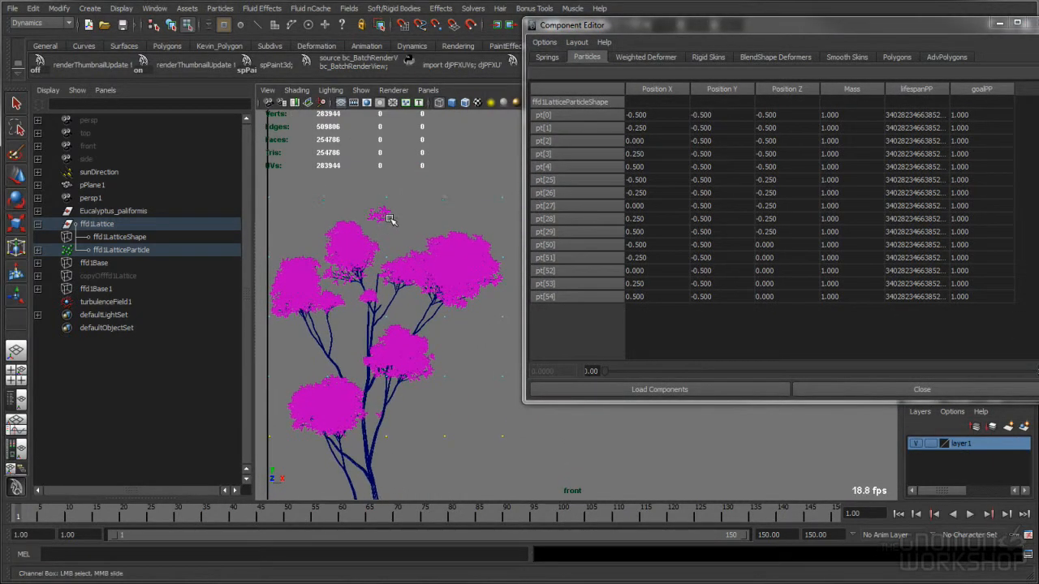
pyautogui.keyDown('alt'); pyautogui.moveTo(388, 219); pyautogui.dragTo(382, 211, button='right'); pyautogui.keyUp('alt')
pyautogui.moveTo(269, 358); pyautogui.dragTo(521, 382)
pyautogui.press('w')
pyautogui.moveTo(970, 115); pyautogui.dragTo(978, 299)
pyautogui.write('.8')
pyautogui.press('Return')
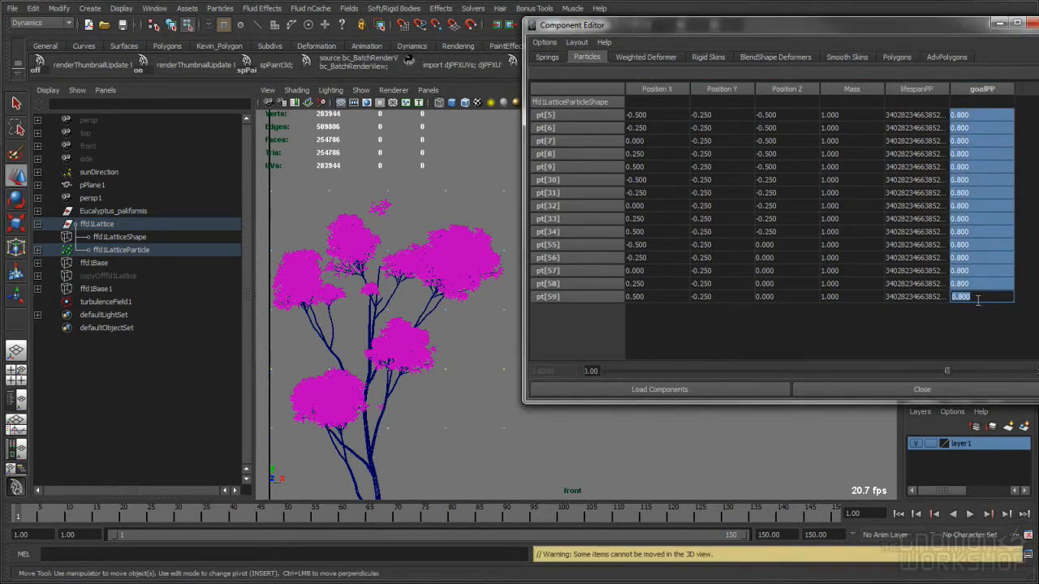
# - Select the middle row of lattice particles and set their goalPP to 0.5
pyautogui.moveTo(261, 301); pyautogui.dragTo(468, 315)
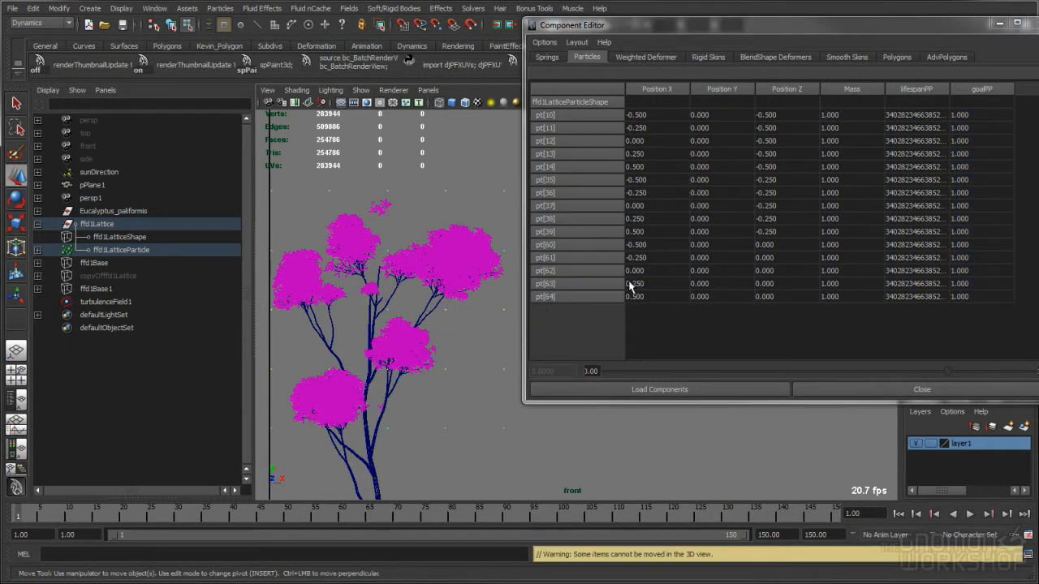
pyautogui.moveTo(981, 116); pyautogui.dragTo(980, 297)
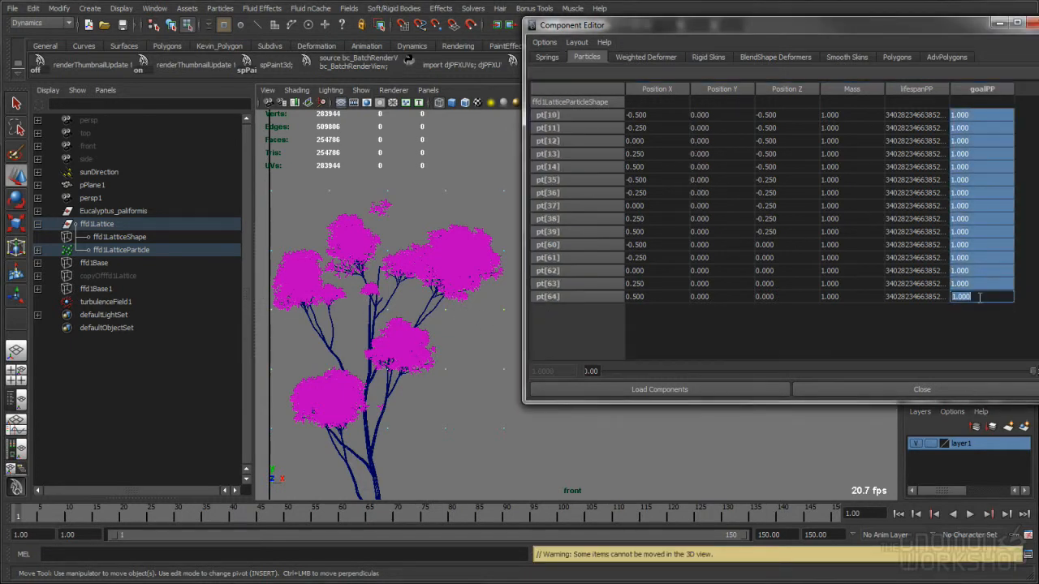
pyautogui.write('.5')
pyautogui.press('Return')
# - Select the fourth row of lattice particles from the bottom and set their goalPP to 0.4
pyautogui.moveTo(519, 258); pyautogui.dragTo(520, 258)
pyautogui.moveTo(980, 114); pyautogui.dragTo(973, 297)
pyautogui.write('.4')
pyautogui.press('Return')
# - Set goalPP to 0.25 for the top row of lattice particles, and reselect the bottom row
pyautogui.moveTo(272, 170); pyautogui.dragTo(524, 208)
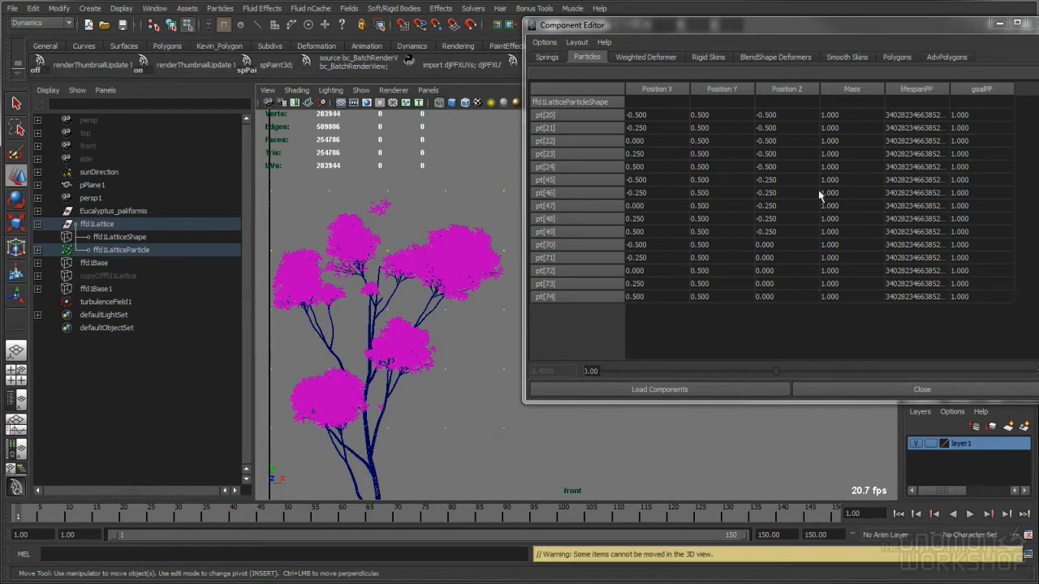
pyautogui.moveTo(964, 118); pyautogui.dragTo(973, 297)
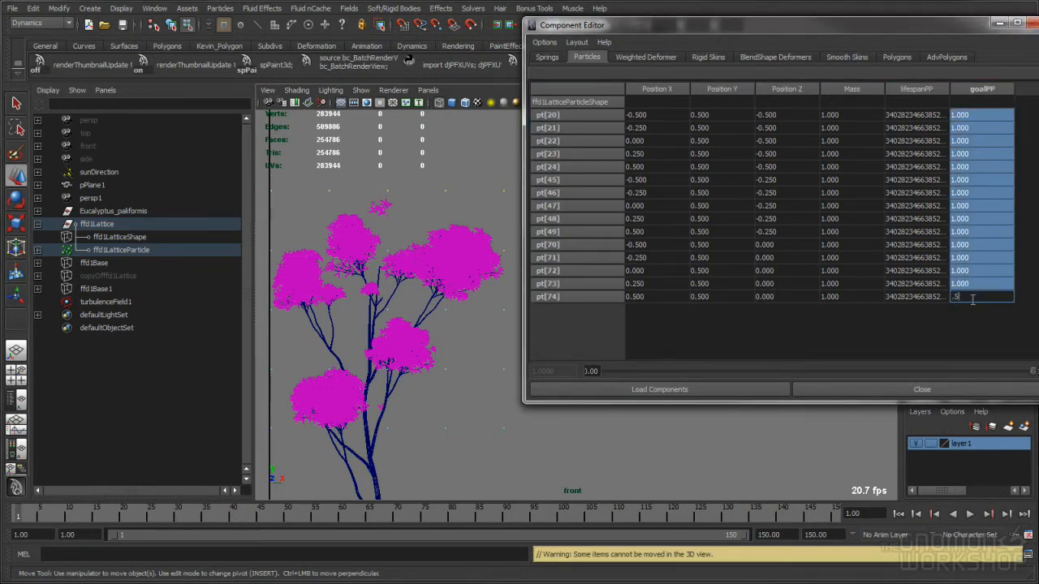
pyautogui.write('.25')
pyautogui.press('Return')
pyautogui.moveTo(271, 417); pyautogui.dragTo(526, 447)
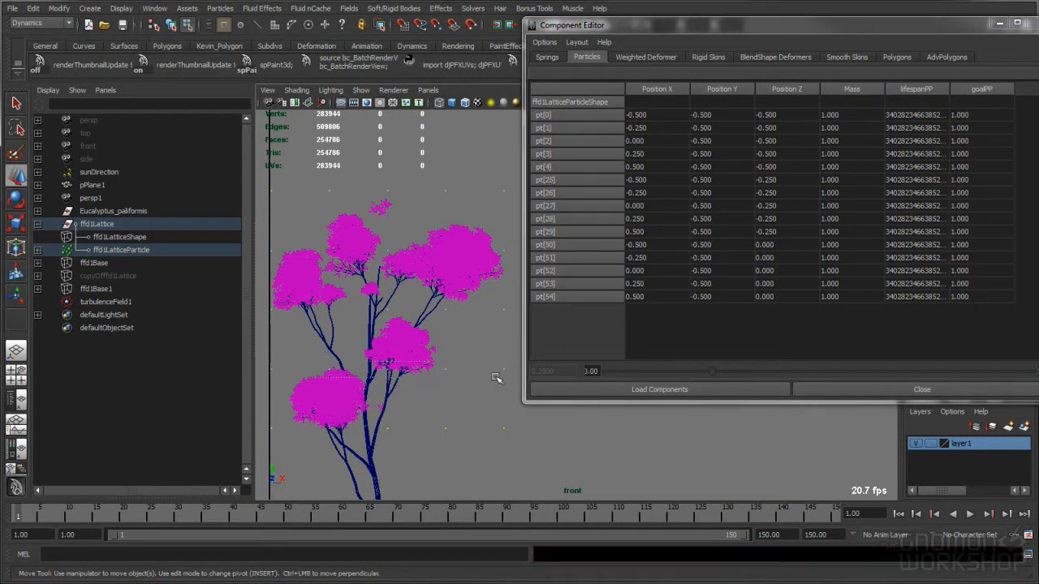
# - Select the top row of lattice particles to check its goalPP values, and close the Component Editor
pyautogui.moveTo(515, 378); pyautogui.dragTo(516, 378)
pyautogui.moveTo(250, 299); pyautogui.dragTo(252, 298)
pyautogui.moveTo(266, 242); pyautogui.dragTo(519, 272)
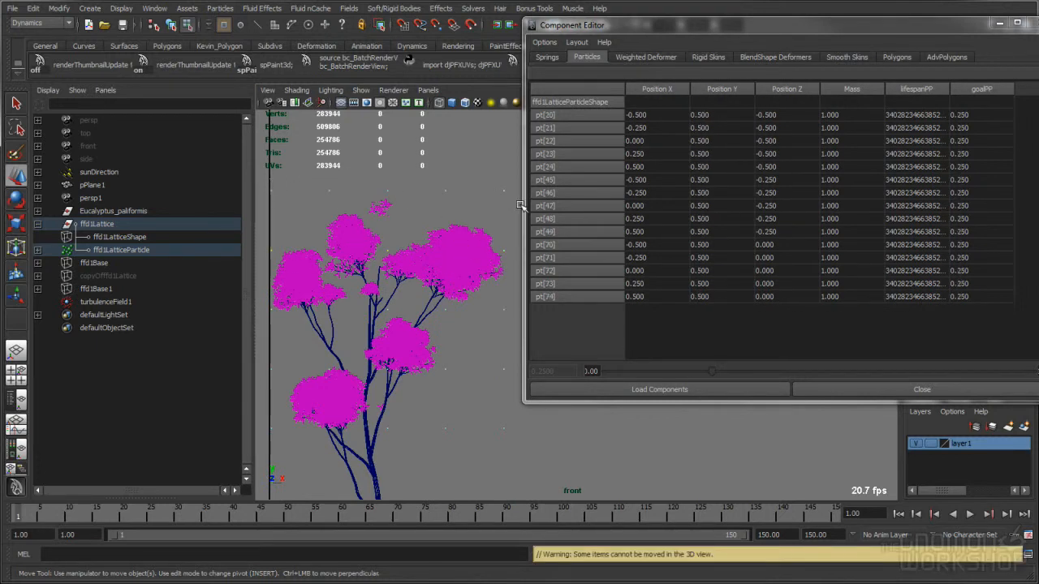
pyautogui.click(495, 283)
pyautogui.click(979, 393)
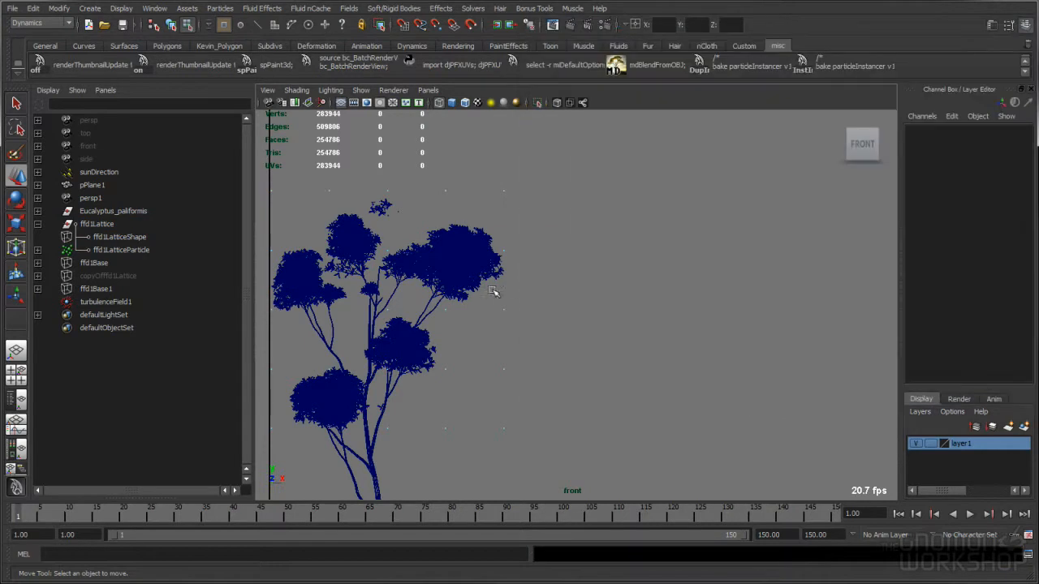
# - Switch the viewport to the persp1 camera with shaded display and play the simulation
pyautogui.click(428, 90)
pyautogui.moveTo(486, 103)
pyautogui.click(543, 116)
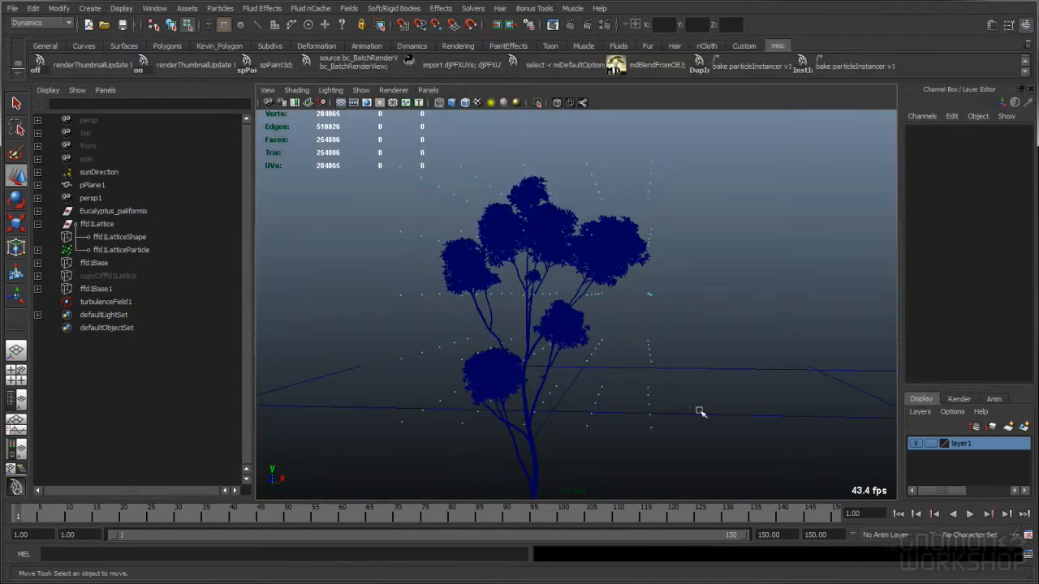
pyautogui.press('5')
pyautogui.keyDown('alt'); pyautogui.moveTo(625, 319); pyautogui.dragTo(634, 317, button='right'); pyautogui.keyUp('alt')
pyautogui.hotkey('alt', 'v')
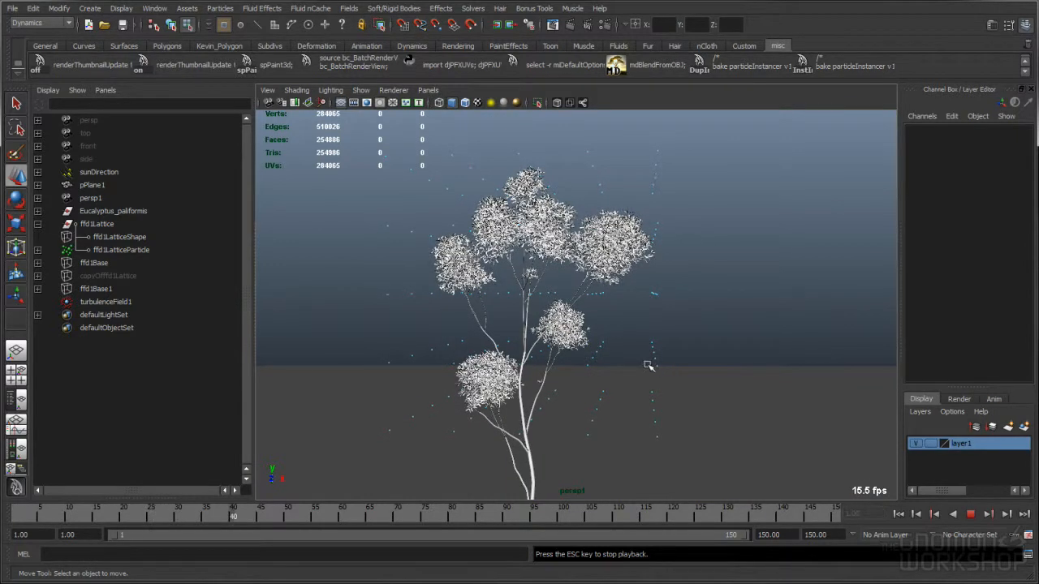
# - Show deformers in the viewport and replay the simulation from the first frame
pyautogui.click(359, 90)
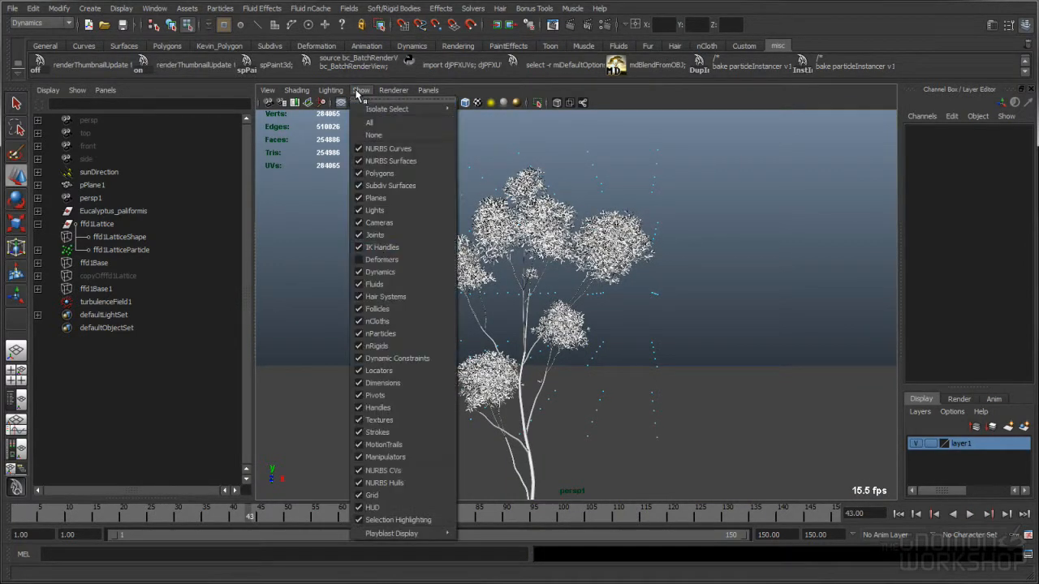
pyautogui.click(381, 259)
pyautogui.click(898, 514)
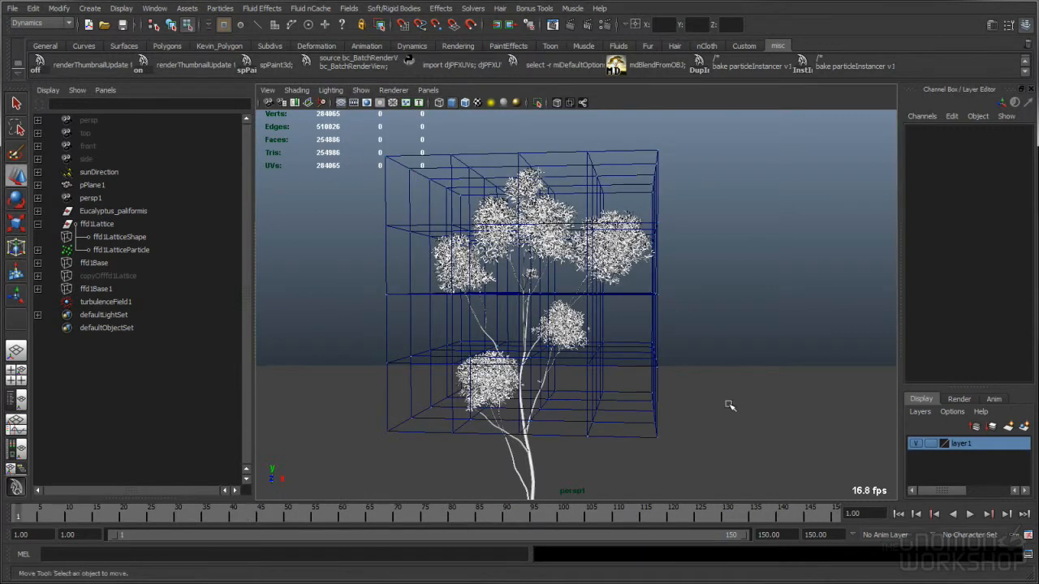
pyautogui.press('q')
pyautogui.hotkey('alt', 'v')
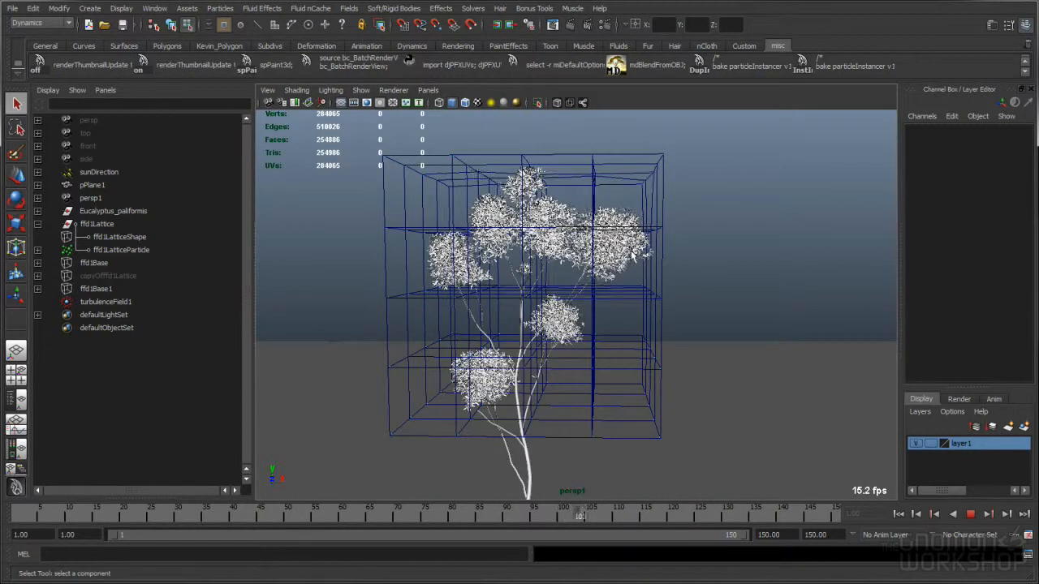
pyautogui.press('Escape')
# - Set the magnitude of turbulenceField1 to 300 while the simulation plays, and stop playback after watching the sway
pyautogui.click(130, 305)
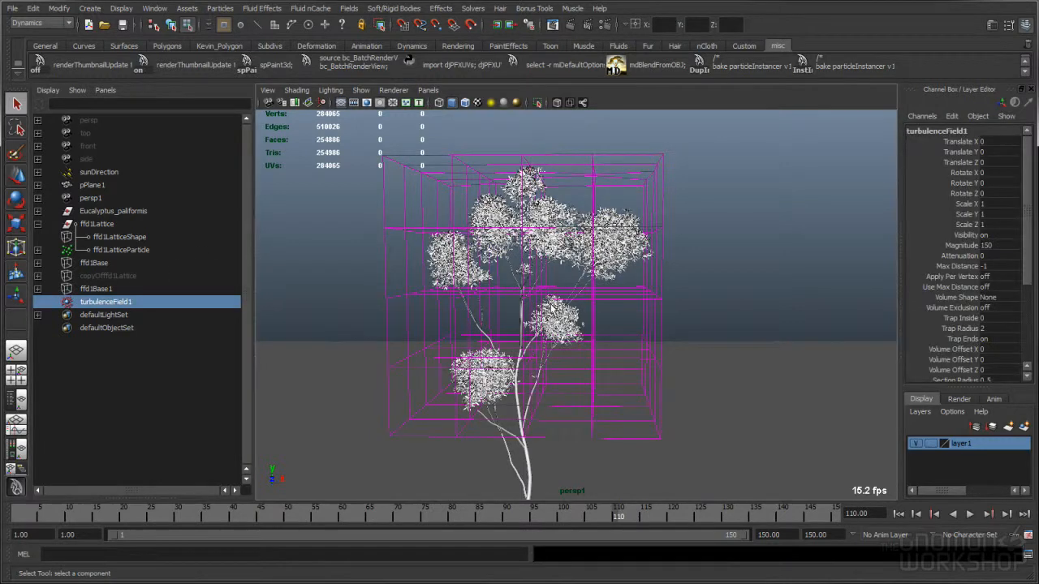
pyautogui.keyDown('alt'); pyautogui.moveTo(742, 304); pyautogui.dragTo(706, 317, button='middle'); pyautogui.keyUp('alt')
pyautogui.keyDown('alt'); pyautogui.moveTo(706, 316); pyautogui.dragTo(707, 310); pyautogui.keyUp('alt')
pyautogui.hotkey('alt', 'v')
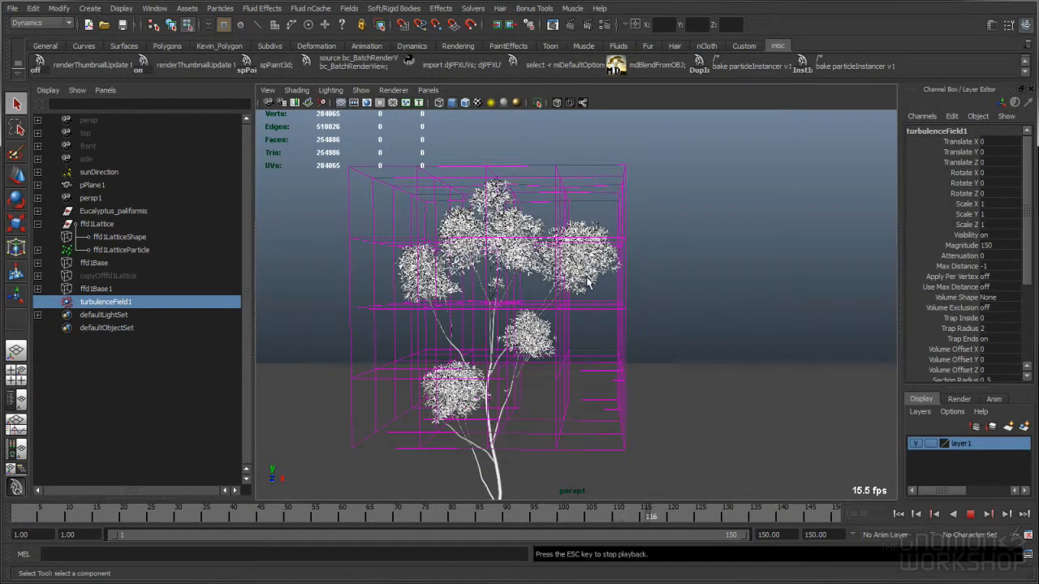
pyautogui.click(987, 245)
pyautogui.write('300')
pyautogui.press('Return')
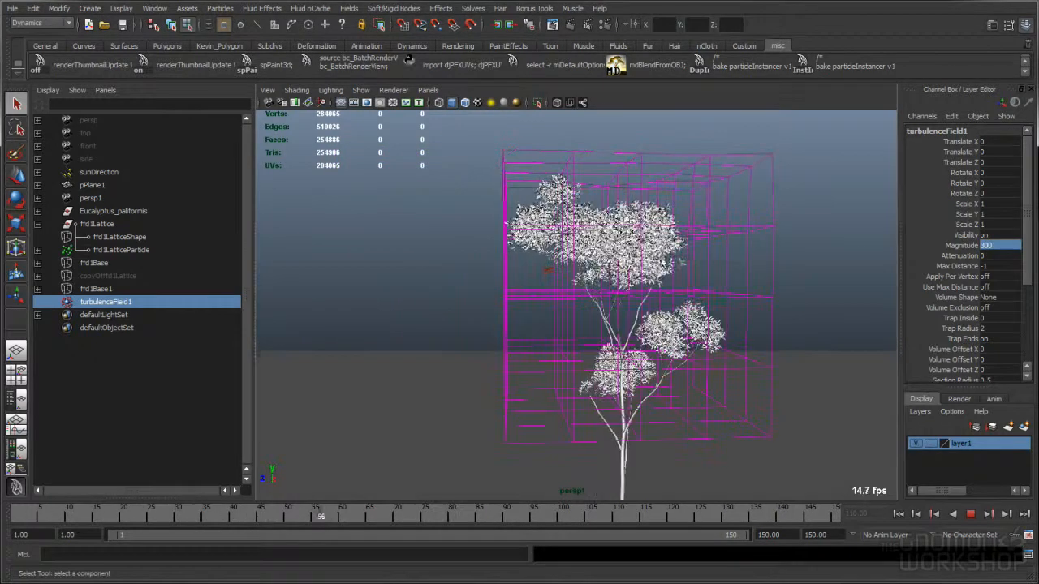
pyautogui.press('Escape')
pyautogui.keyDown('alt'); pyautogui.moveTo(621, 265); pyautogui.dragTo(558, 254); pyautogui.keyUp('alt')
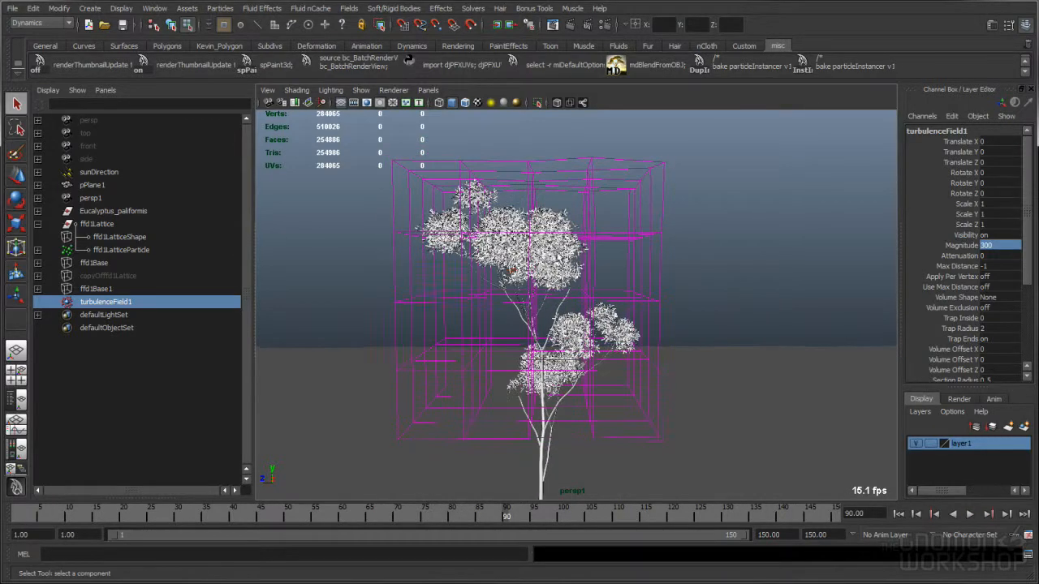
# - Select ffd1LatticeParticle and switch it to component selection mode
pyautogui.click(335, 205)
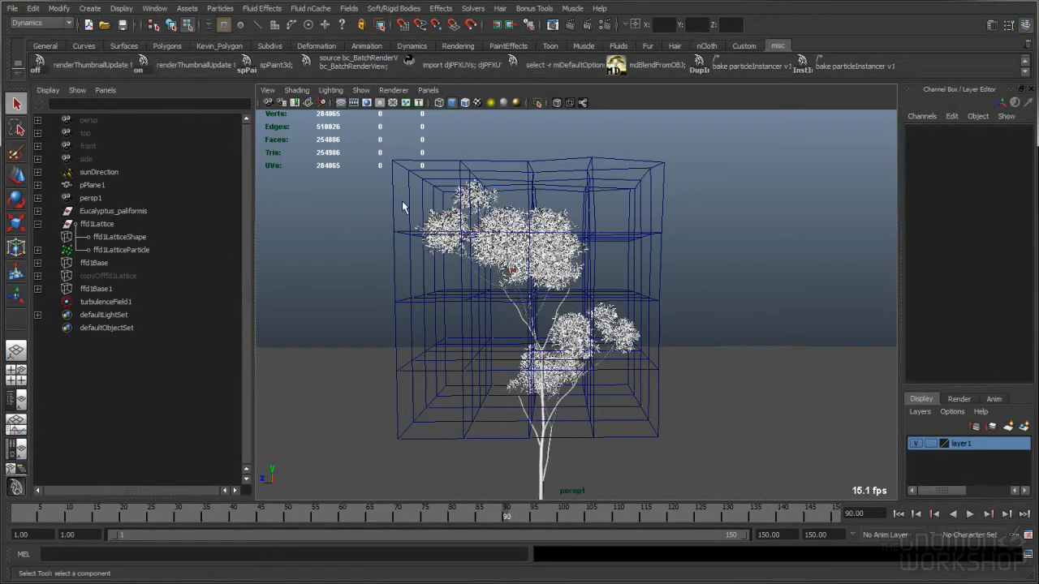
pyautogui.click(122, 250)
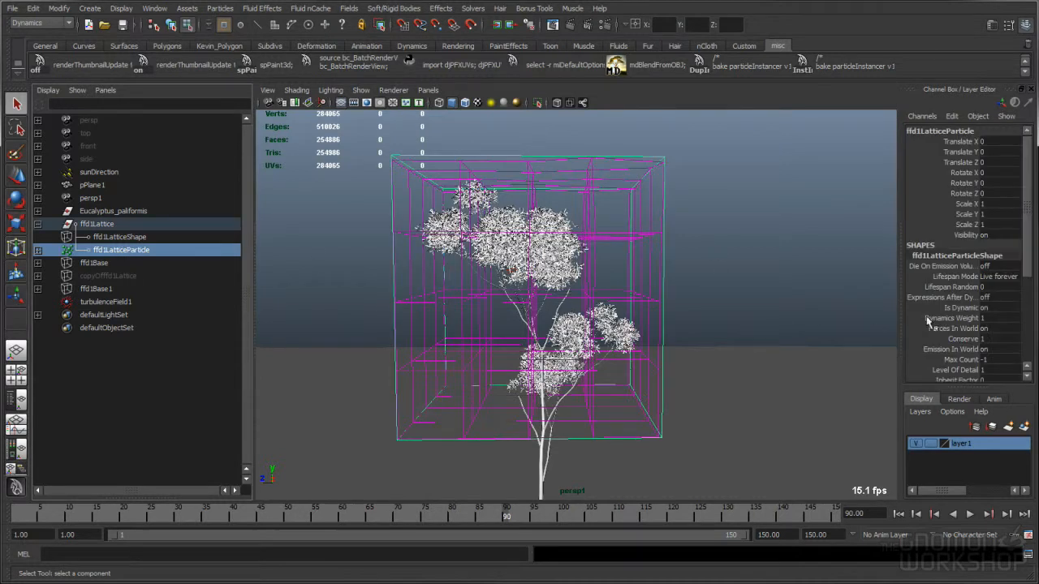
pyautogui.moveTo(1029, 247); pyautogui.dragTo(1033, 319)
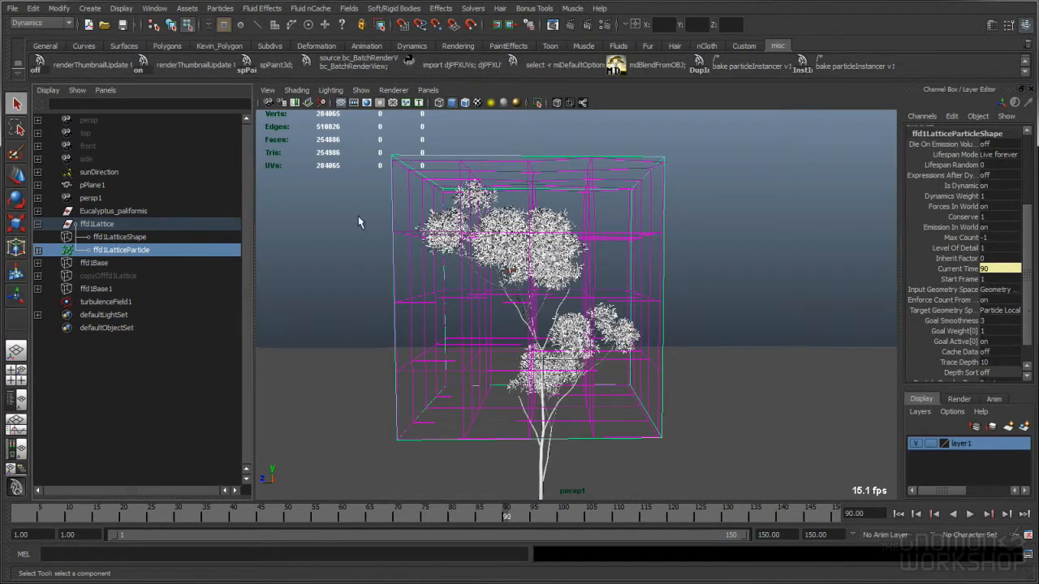
pyautogui.click(184, 26)
pyautogui.press('F8')
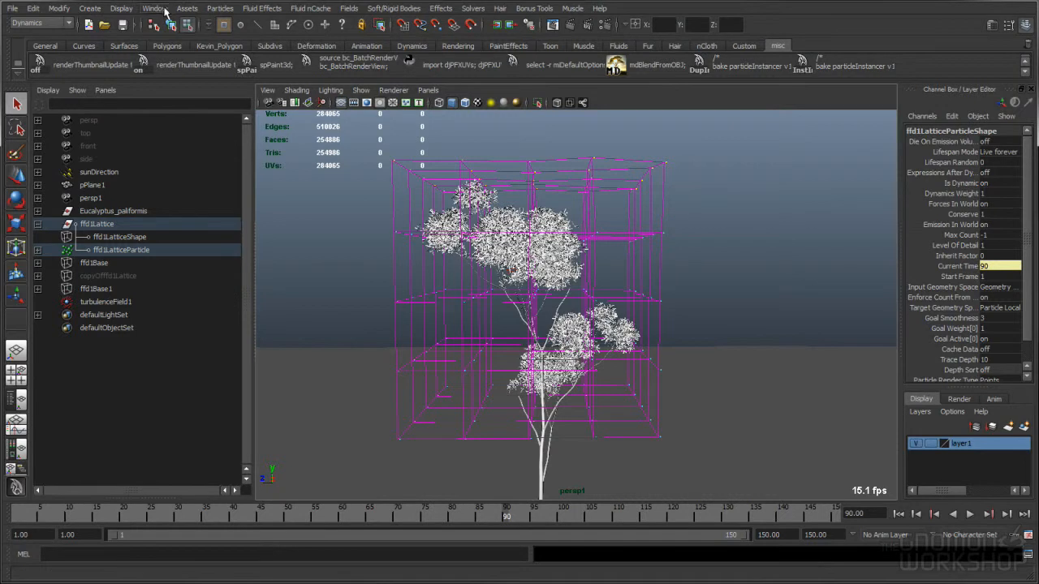
pyautogui.keyDown('alt'); pyautogui.moveTo(341, 122); pyautogui.dragTo(349, 173); pyautogui.keyUp('alt')
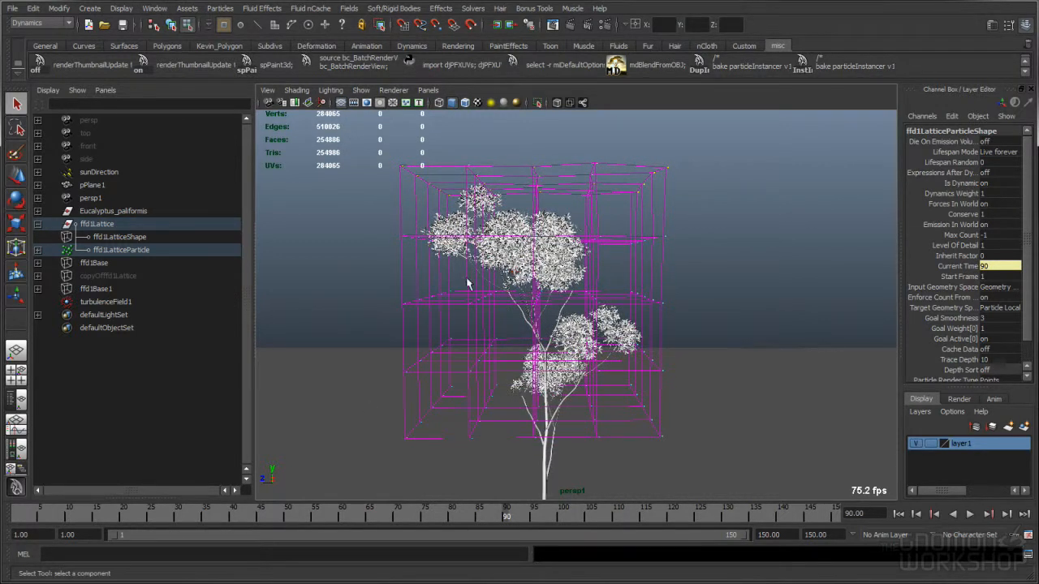
# - Open the Component Editor for the selected top particle row and resize it to a tall, narrow window beside the lattice
pyautogui.click(154, 8)
pyautogui.moveTo(164, 27)
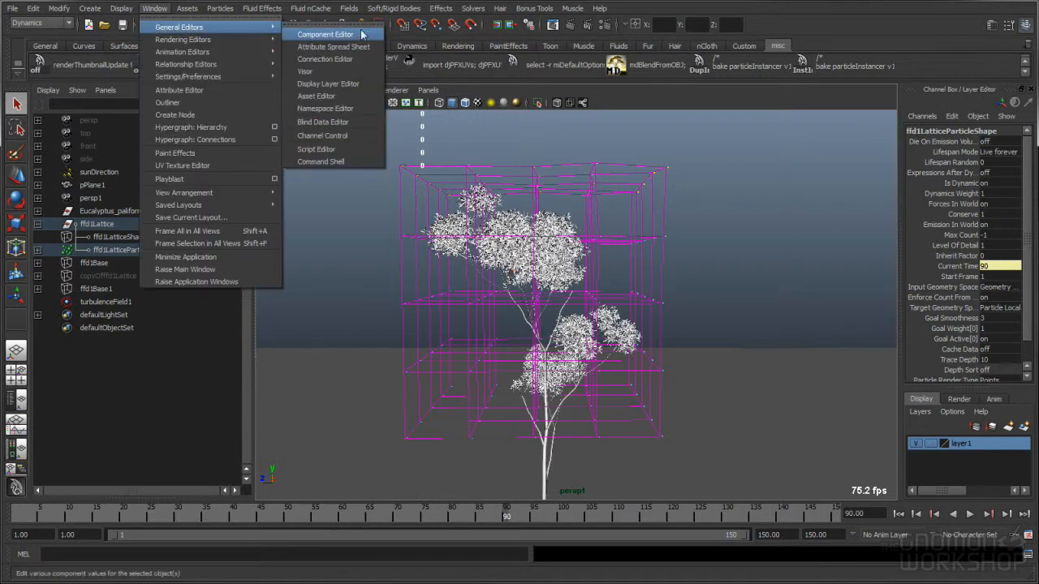
pyautogui.click(345, 34)
pyautogui.moveTo(792, 26); pyautogui.dragTo(264, 37)
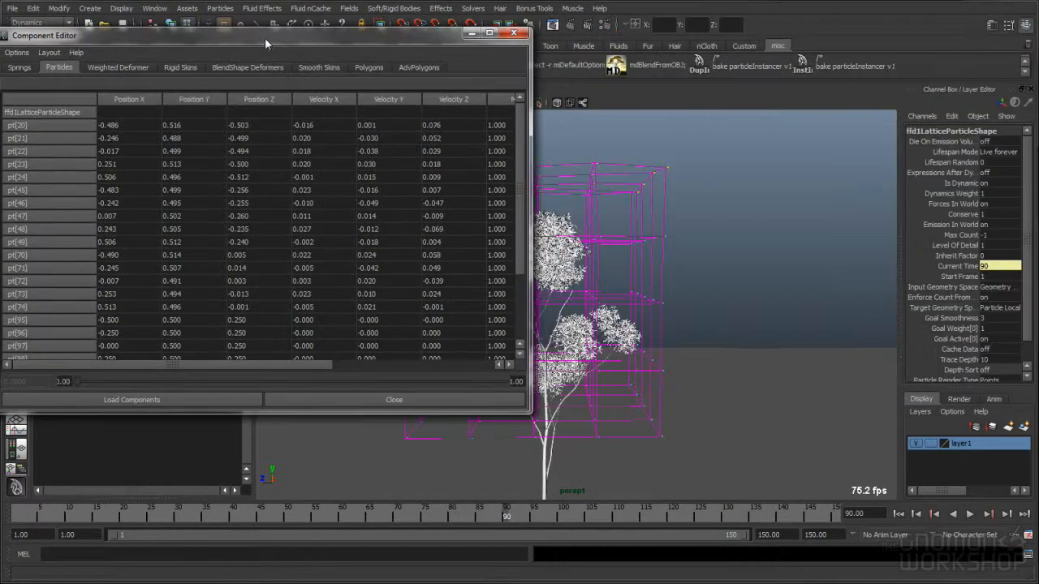
pyautogui.moveTo(529, 413); pyautogui.dragTo(367, 534)
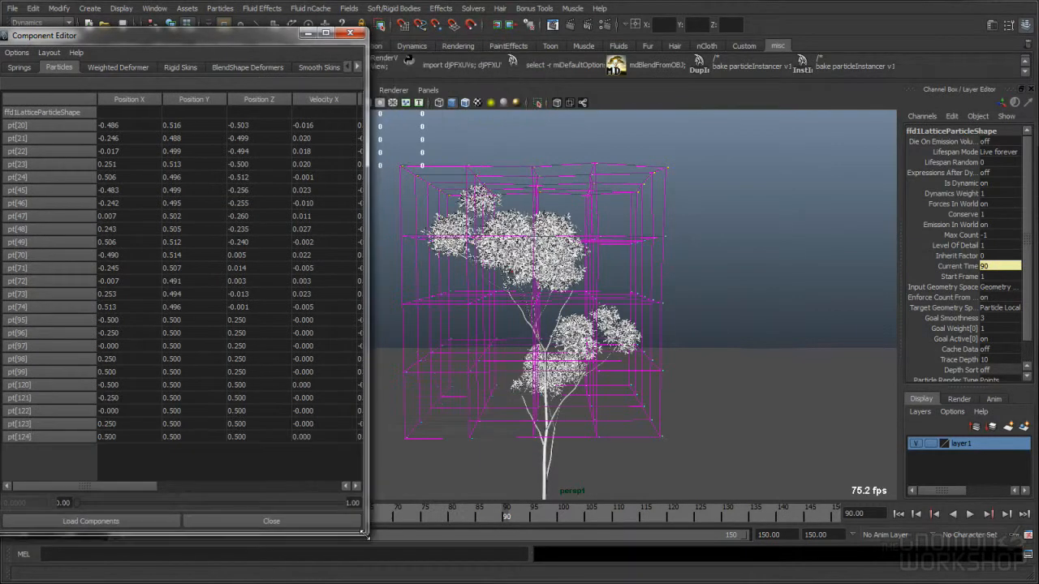
# - Set goalPP to 0.25 for every particle in the top lattice row, including the ones at the back
pyautogui.moveTo(122, 487); pyautogui.dragTo(337, 491)
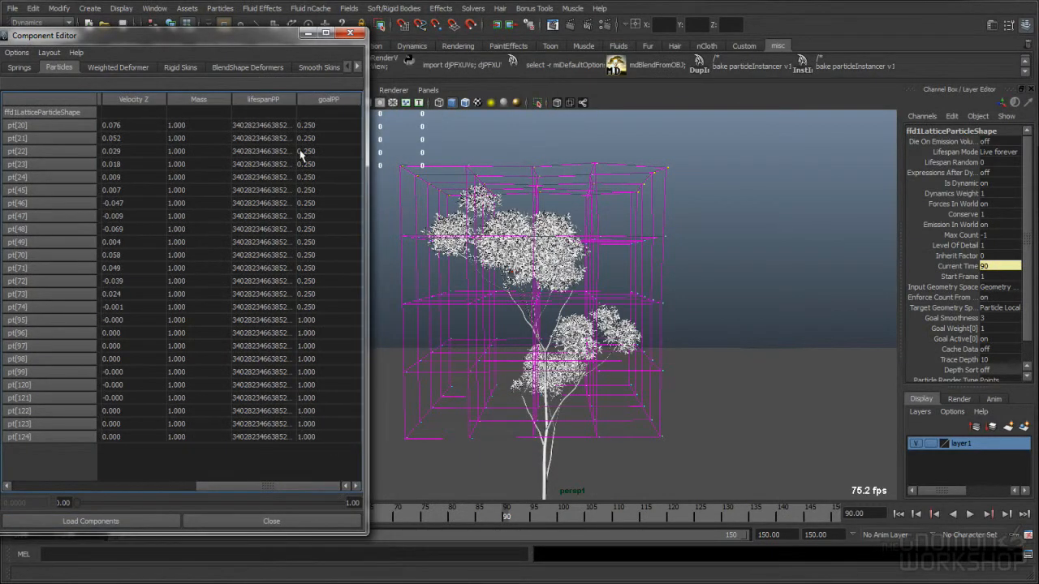
pyautogui.moveTo(285, 40); pyautogui.dragTo(306, 40)
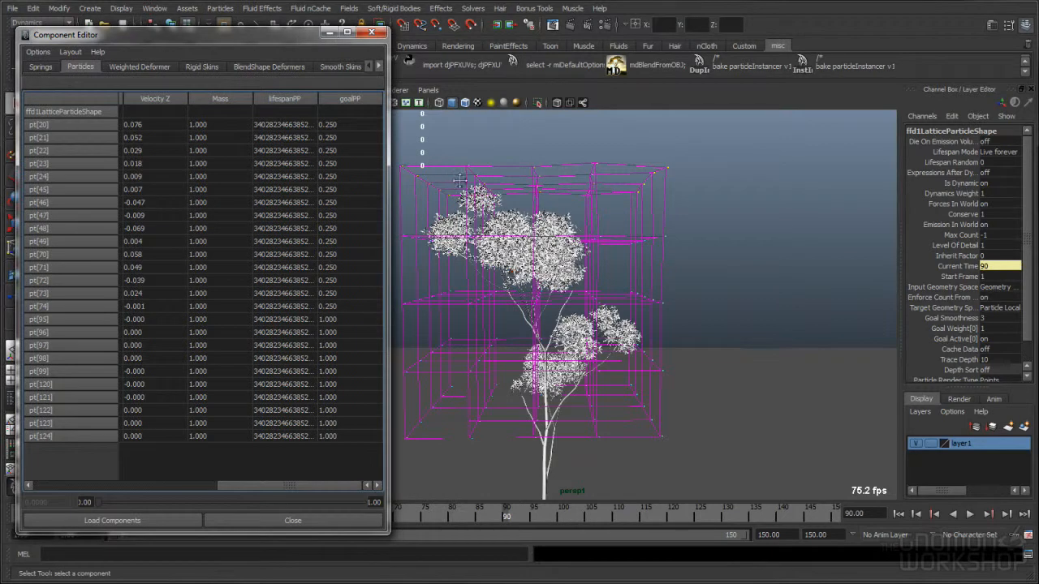
pyautogui.keyDown('alt'); pyautogui.moveTo(456, 186); pyautogui.dragTo(484, 185); pyautogui.keyUp('alt')
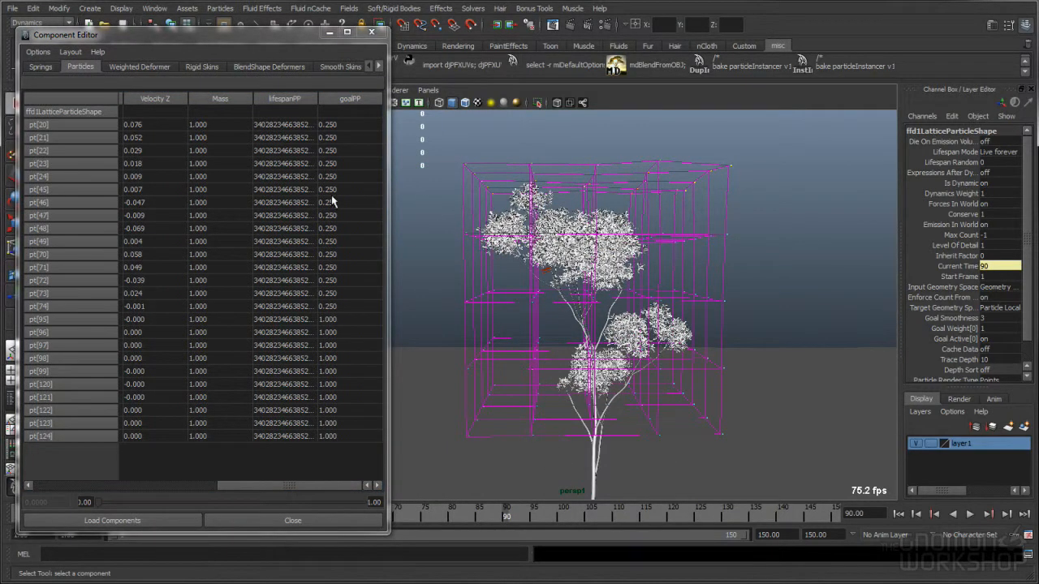
pyautogui.moveTo(342, 127); pyautogui.dragTo(351, 439)
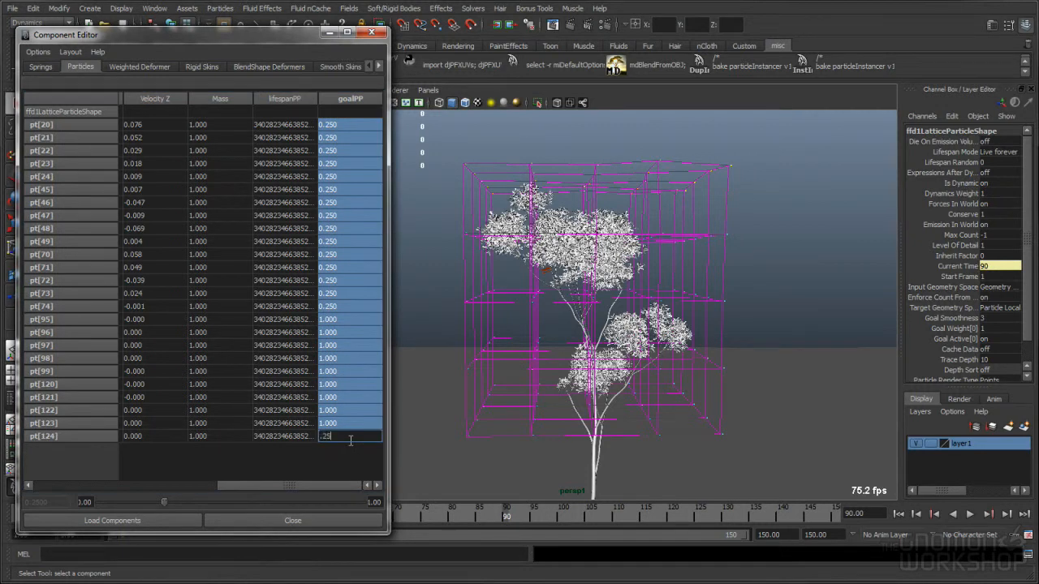
pyautogui.keyDown('alt'); pyautogui.click(438, 286); pyautogui.keyUp('alt')
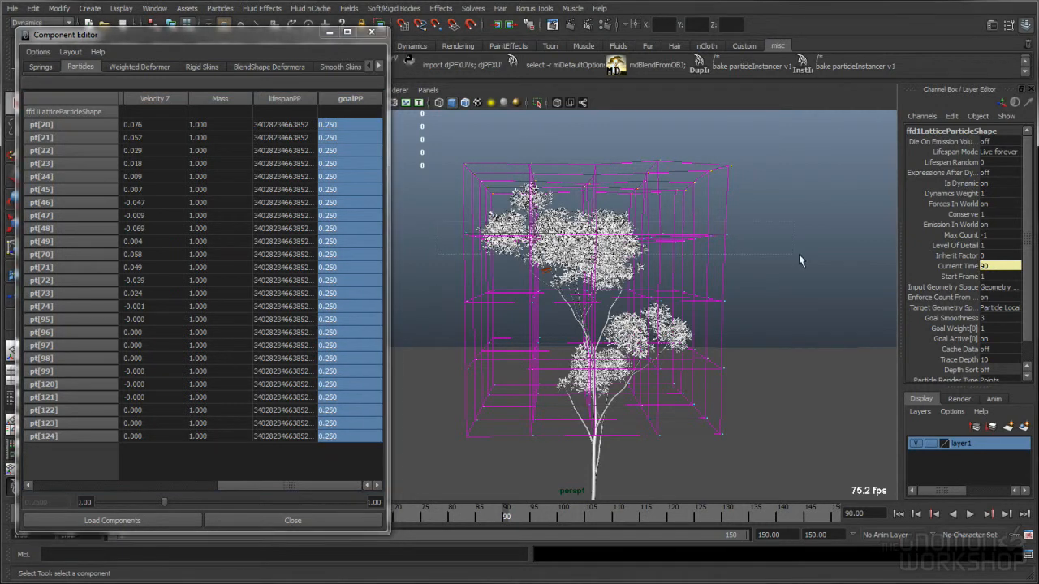
# - Select all particles in the fourth lattice row from the bottom and set their goalPP to 0.4
pyautogui.moveTo(788, 251); pyautogui.dragTo(802, 255)
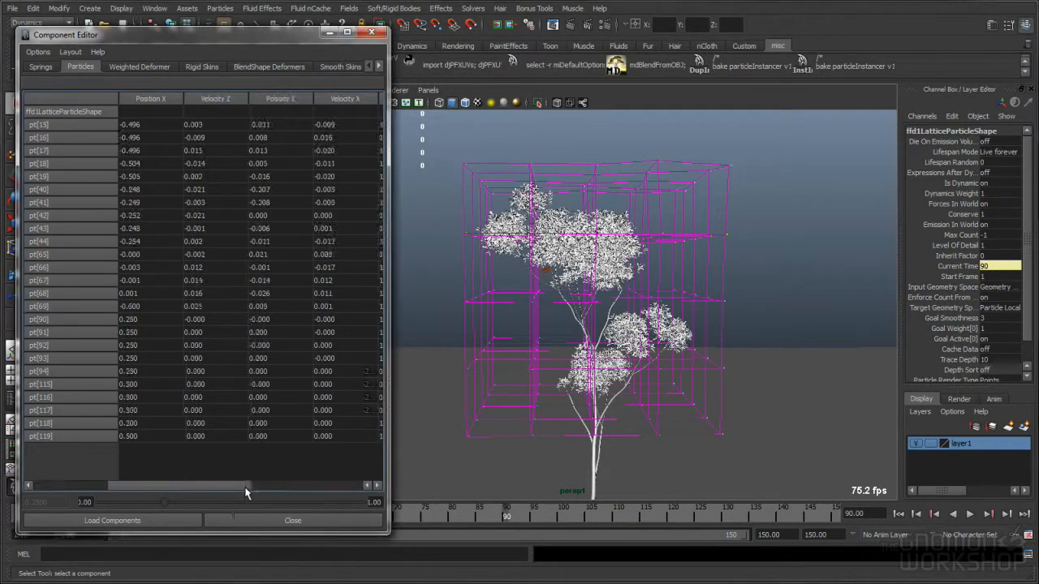
pyautogui.moveTo(172, 486); pyautogui.dragTo(394, 493)
pyautogui.moveTo(332, 130); pyautogui.dragTo(351, 437)
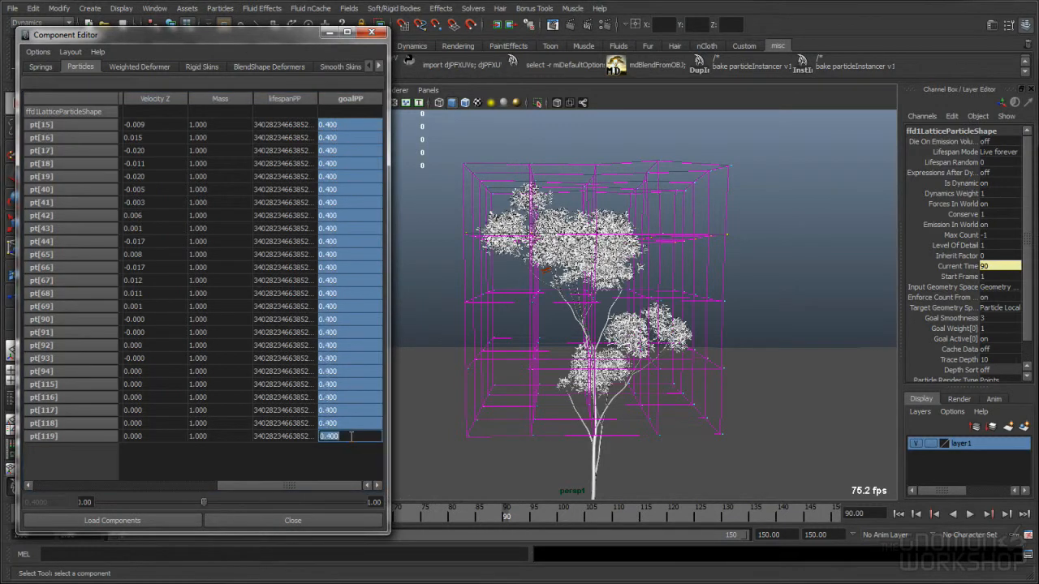
# - Select all particles in the middle lattice row and set their goalPP to 0.5
pyautogui.moveTo(441, 263); pyautogui.dragTo(764, 315)
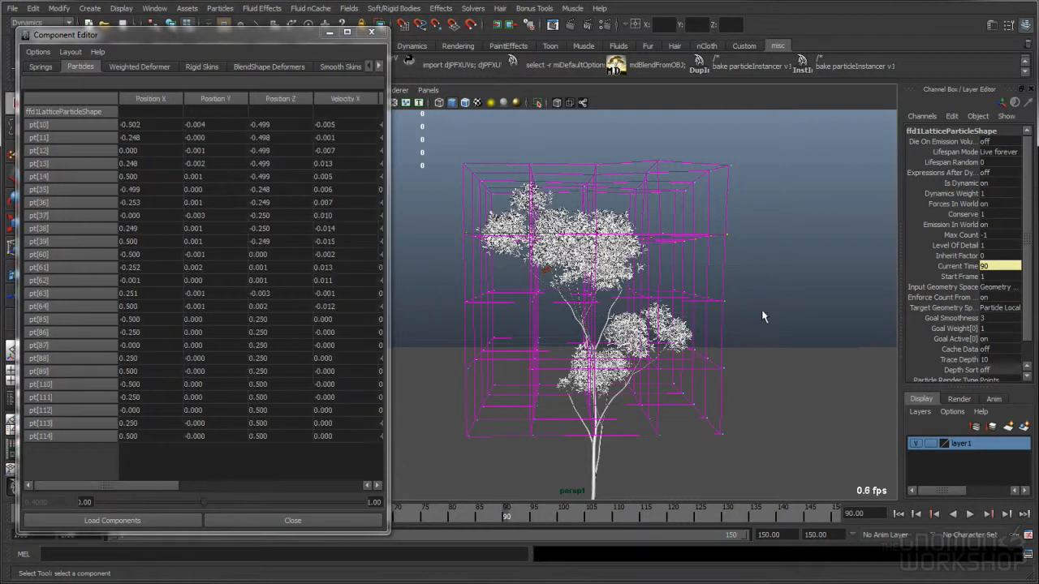
pyautogui.click(234, 485)
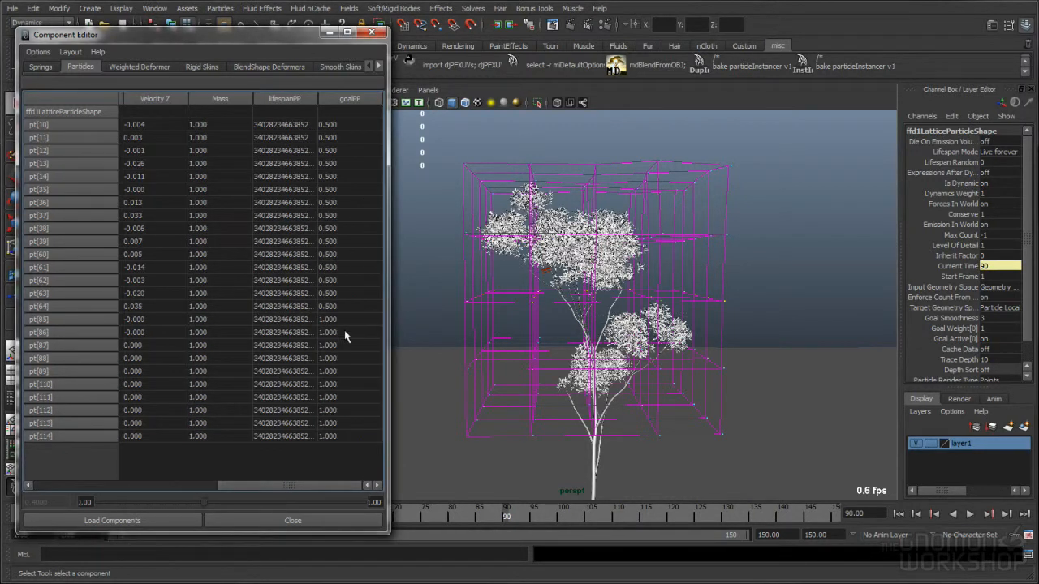
pyautogui.moveTo(340, 129); pyautogui.dragTo(352, 439)
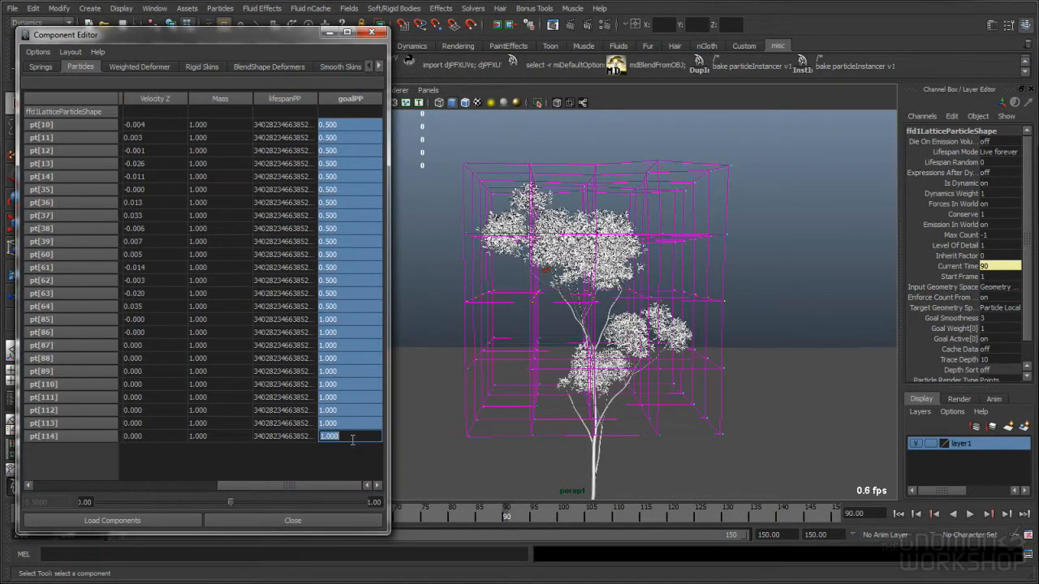
pyautogui.click(441, 309)
# - Select all particles in the second lattice row from the bottom and set their goalPP to 0.8
pyautogui.moveTo(433, 331); pyautogui.dragTo(775, 388)
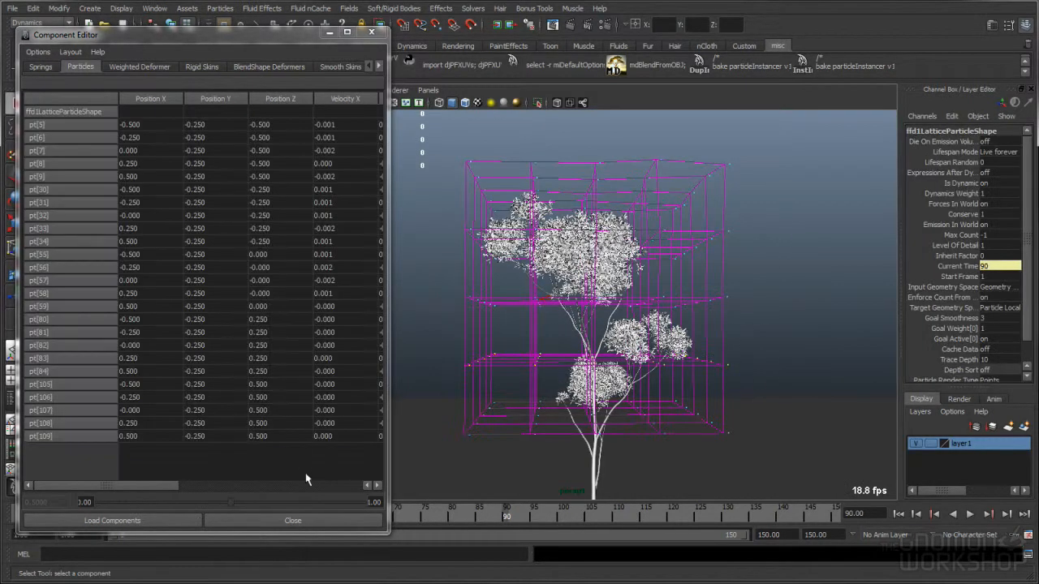
pyautogui.click(311, 485)
pyautogui.click(367, 485)
pyautogui.moveTo(335, 441); pyautogui.dragTo(341, 133)
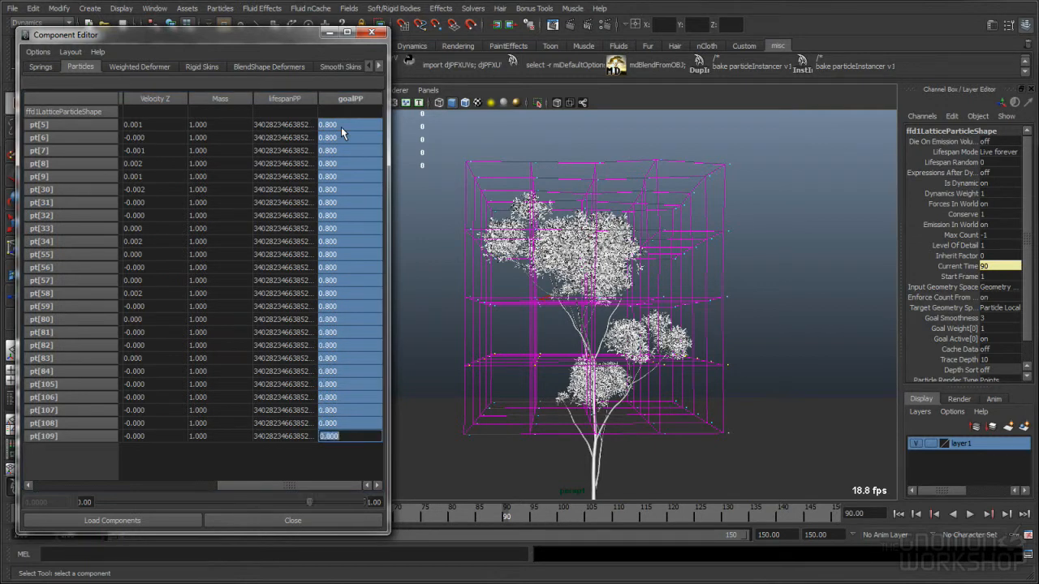
# - Select the bottom particle row to check its goalPP values, close the Component Editor and clear the selection
pyautogui.click(441, 409)
pyautogui.click(532, 433)
pyautogui.moveTo(445, 386); pyautogui.dragTo(804, 446)
pyautogui.click(333, 485)
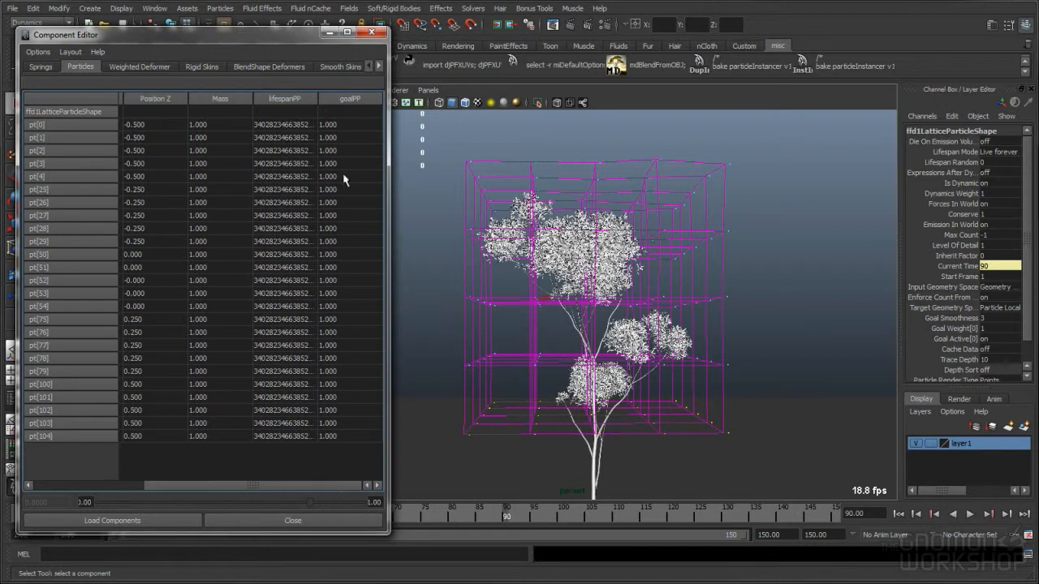
pyautogui.click(373, 32)
pyautogui.click(414, 188)
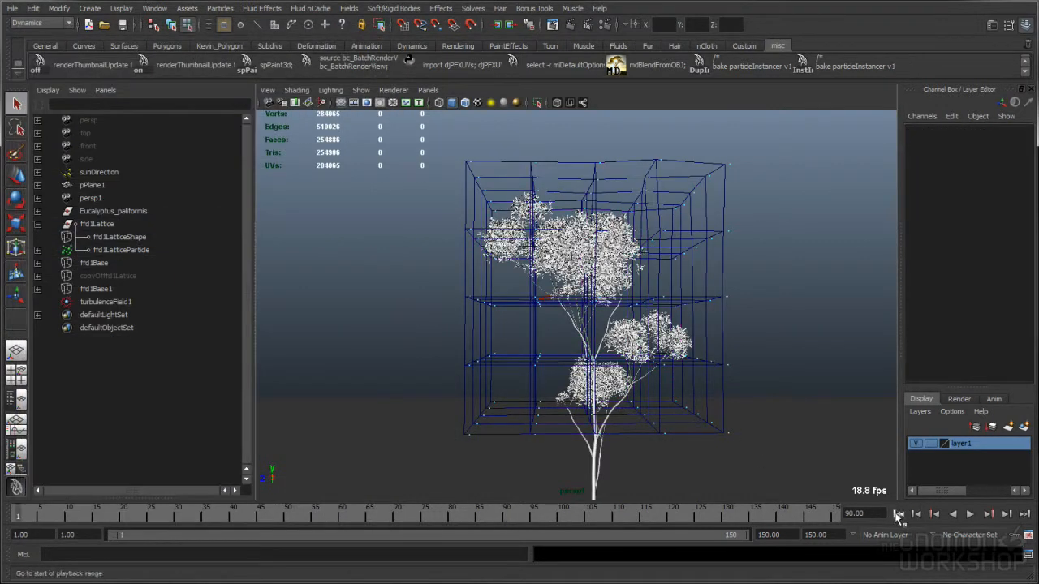
# - Replay the simulation from the first frame and examine the tree's sway from several angles
pyautogui.click(899, 514)
pyautogui.keyDown('alt'); pyautogui.moveTo(693, 377); pyautogui.dragTo(686, 377, button='middle'); pyautogui.keyUp('alt')
pyautogui.hotkey('alt', 'v')
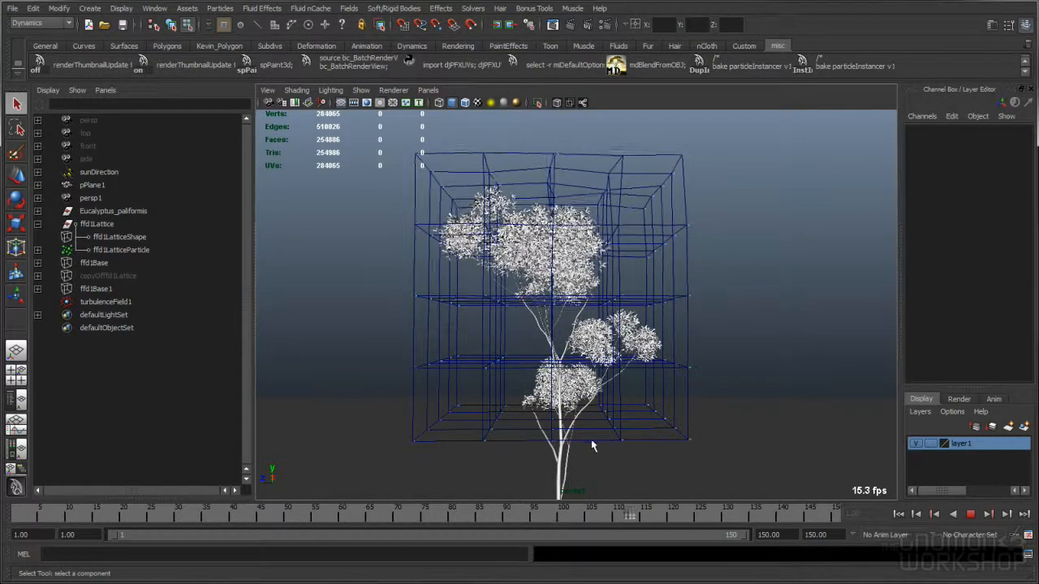
pyautogui.keyDown('alt'); pyautogui.moveTo(597, 445); pyautogui.dragTo(574, 381); pyautogui.keyUp('alt')
pyautogui.keyDown('alt'); pyautogui.moveTo(574, 381); pyautogui.dragTo(551, 375, button='right'); pyautogui.keyUp('alt')
pyautogui.keyDown('alt'); pyautogui.moveTo(550, 374); pyautogui.dragTo(531, 372); pyautogui.keyUp('alt')
pyautogui.keyDown('alt'); pyautogui.moveTo(527, 353); pyautogui.dragTo(570, 360, button='middle'); pyautogui.keyUp('alt')
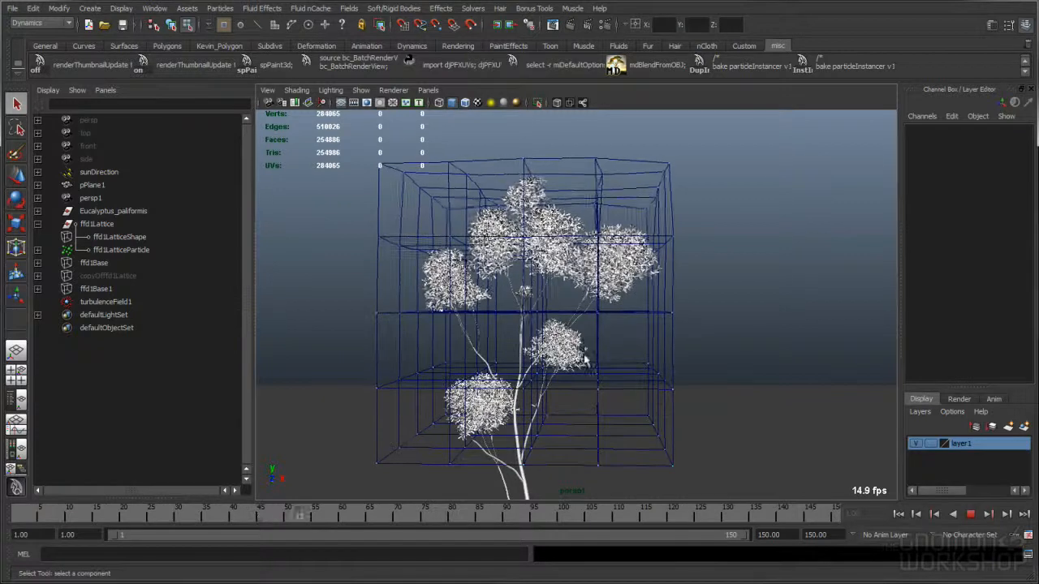
# - Replay the simulation with turbulenceField1 selected and examine the tree's sway while orbiting around it
pyautogui.click(105, 302)
pyautogui.press('Escape')
pyautogui.hotkey('alt', 'v')
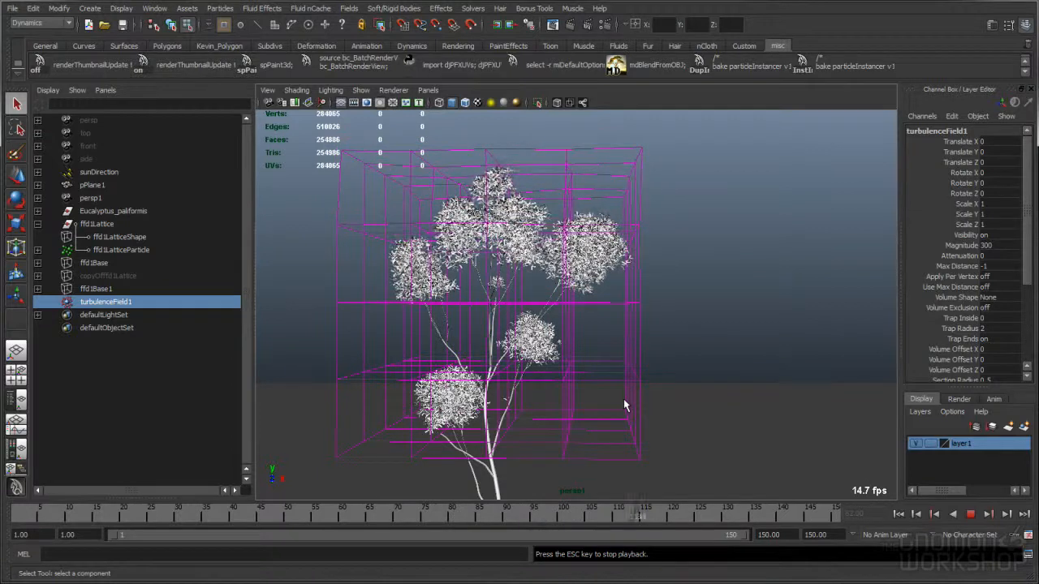
pyautogui.keyDown('alt'); pyautogui.moveTo(633, 411); pyautogui.dragTo(586, 324); pyautogui.keyUp('alt')
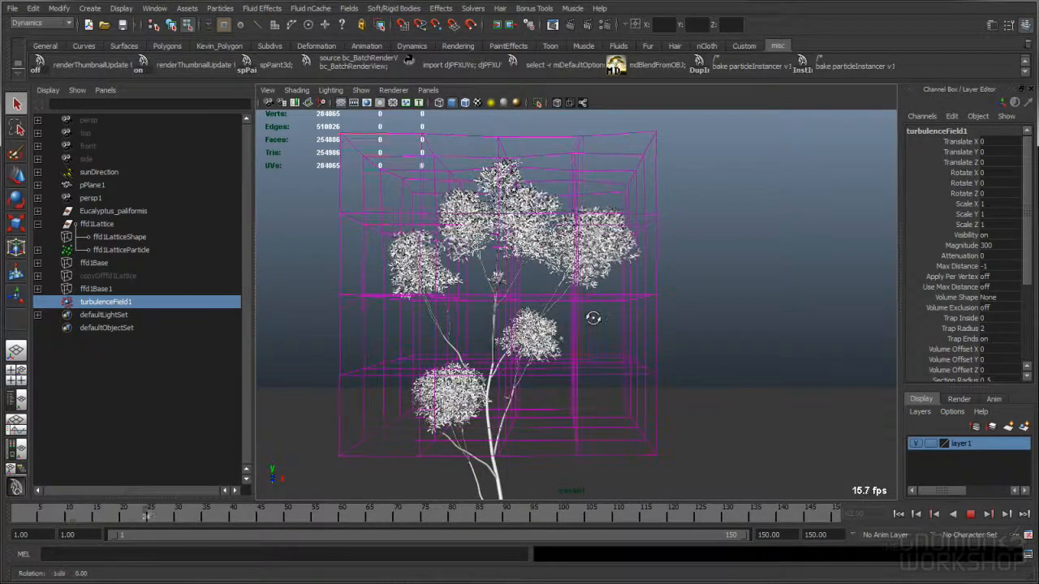
pyautogui.keyDown('alt'); pyautogui.moveTo(583, 316); pyautogui.dragTo(564, 324); pyautogui.keyUp('alt')
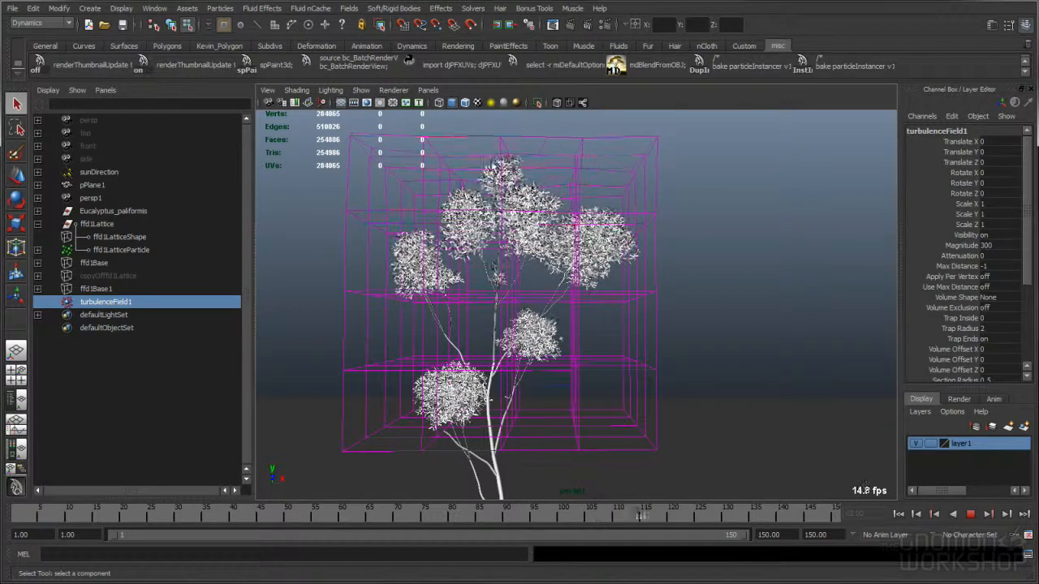
# - Lower the turbulence field's Magnitude during playback, then stop and return to the first frame
pyautogui.click(962, 245)
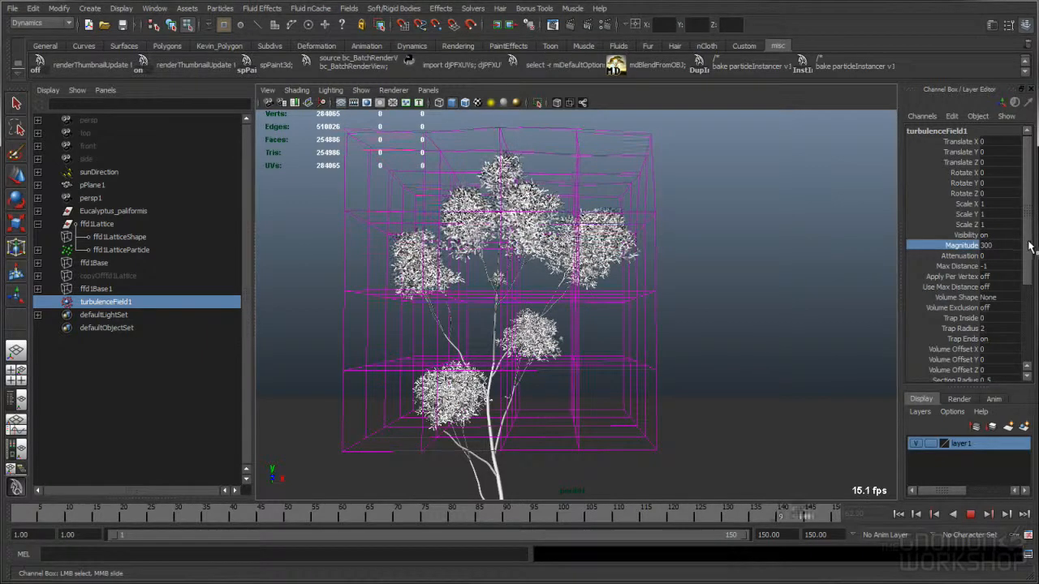
pyautogui.scroll(-1, 1029, 259)
pyautogui.doubleClick(985, 227)
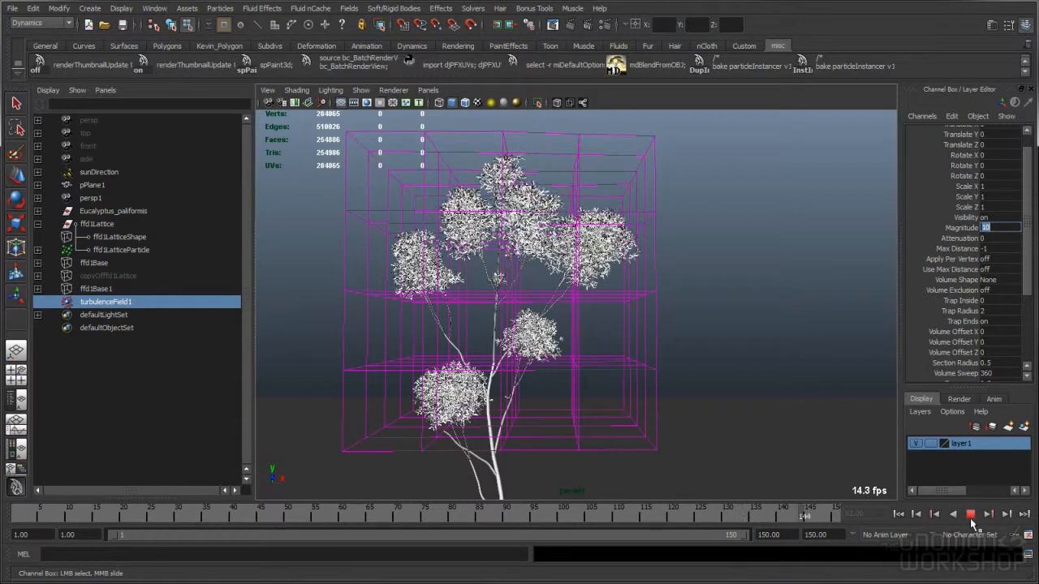
pyautogui.click(967, 516)
pyautogui.click(897, 515)
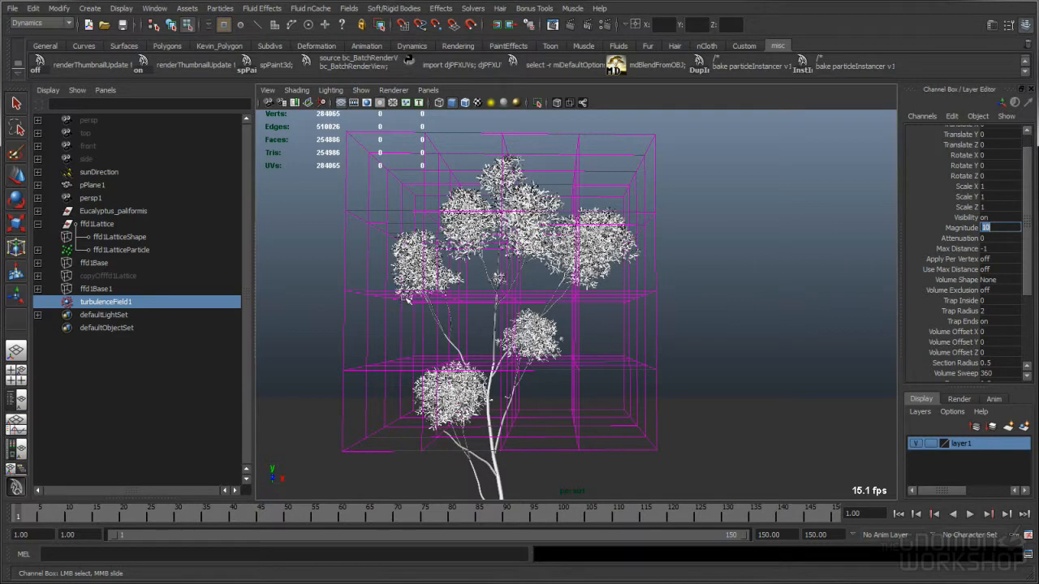
# - Set Conserve on ffd1LatticeParticle to 0.95 and play the simulation briefly to test it
pyautogui.click(136, 250)
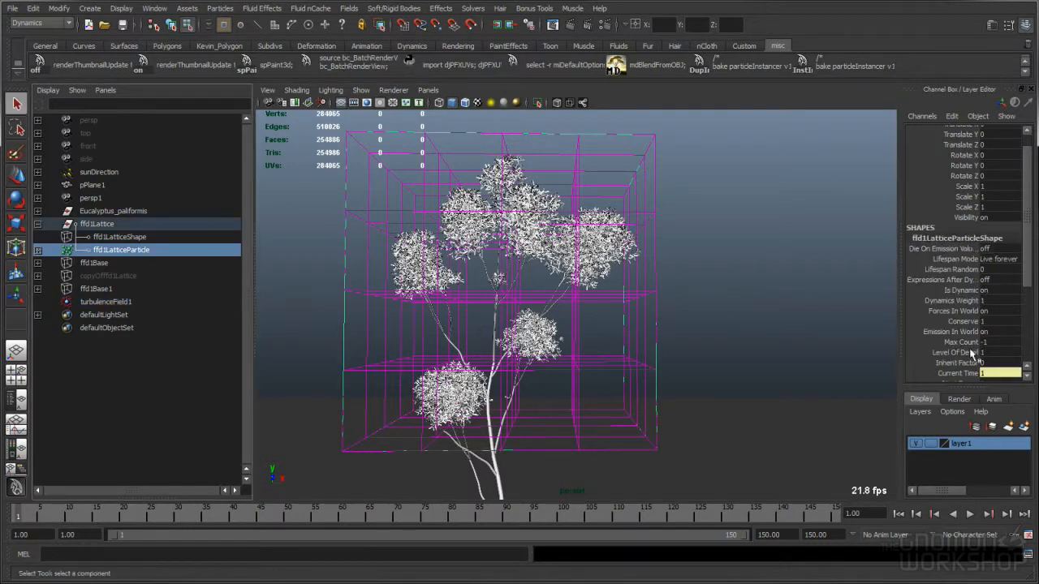
pyautogui.scroll(-3, 1006, 260)
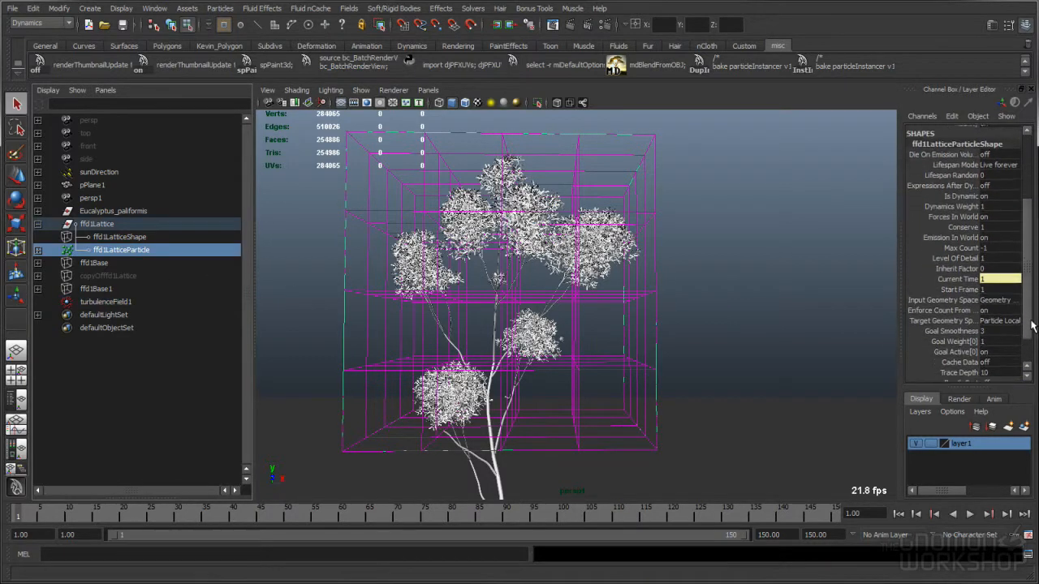
pyautogui.click(964, 230)
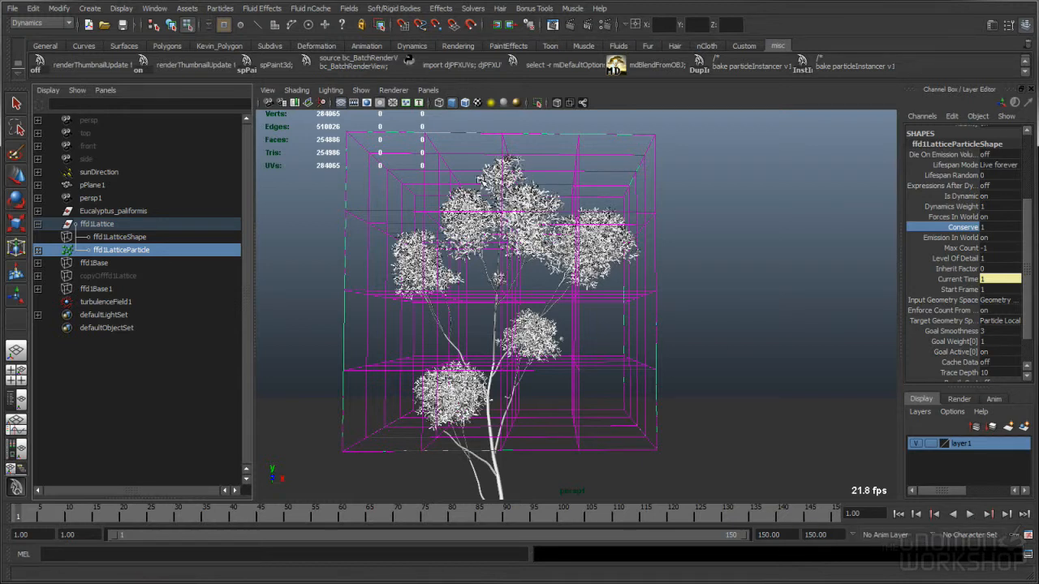
pyautogui.doubleClick(995, 228)
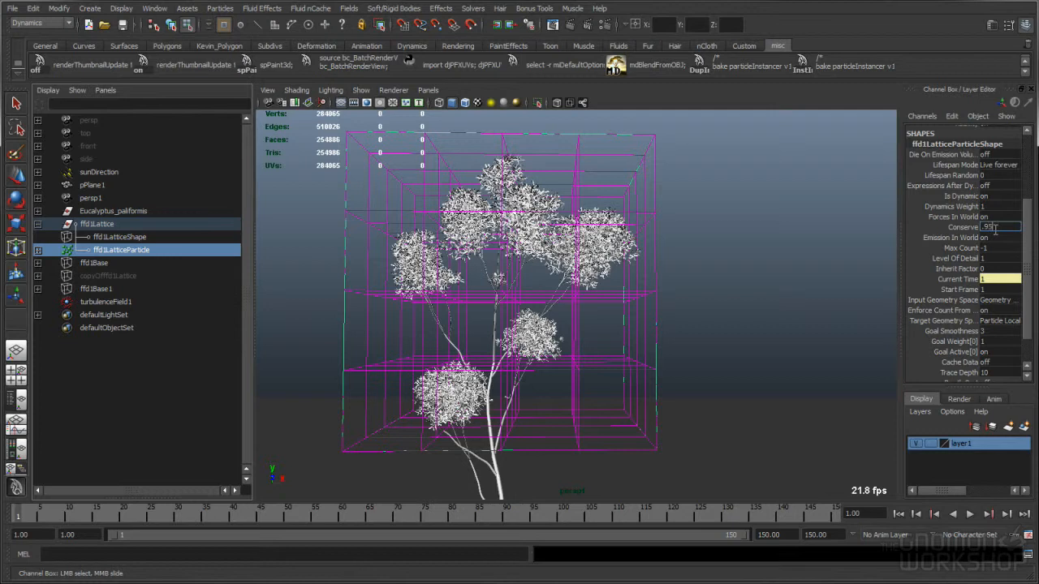
pyautogui.click(960, 229)
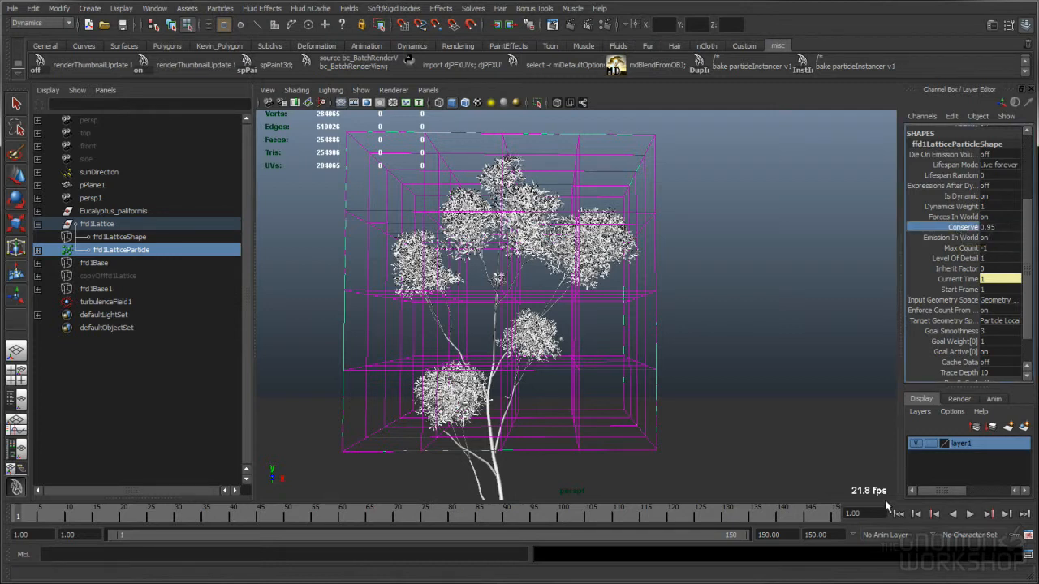
pyautogui.click(970, 517)
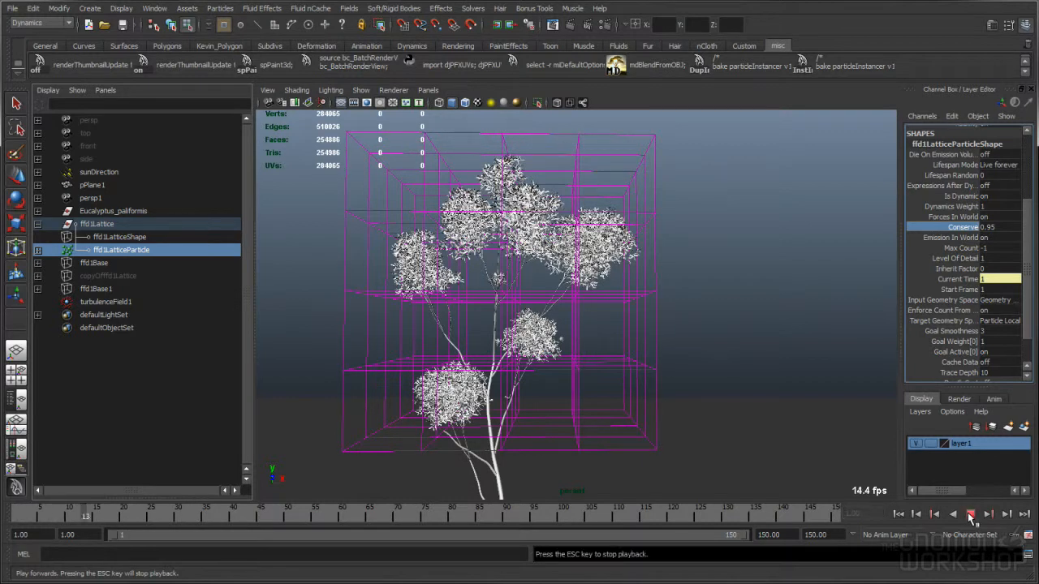
pyautogui.click(970, 517)
# - Set turbulenceField1's Magnitude to 500 and resume playback
pyautogui.click(132, 302)
pyautogui.hotkey('alt', 'v')
pyautogui.hotkey('alt', 'v')
pyautogui.scroll(3, 1033, 198)
pyautogui.click(991, 245)
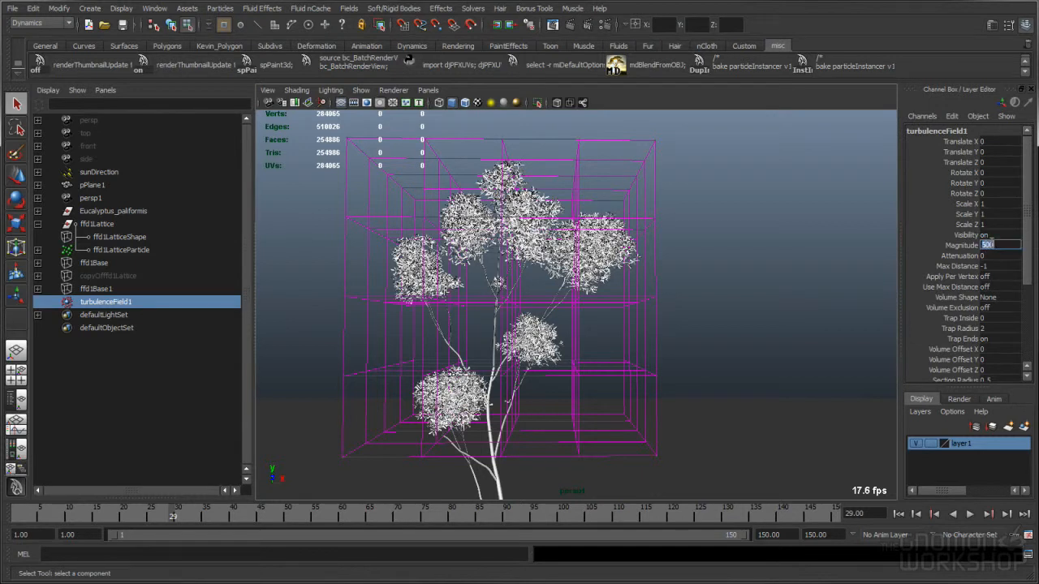
pyautogui.press('Return')
pyautogui.hotkey('alt', 'v')
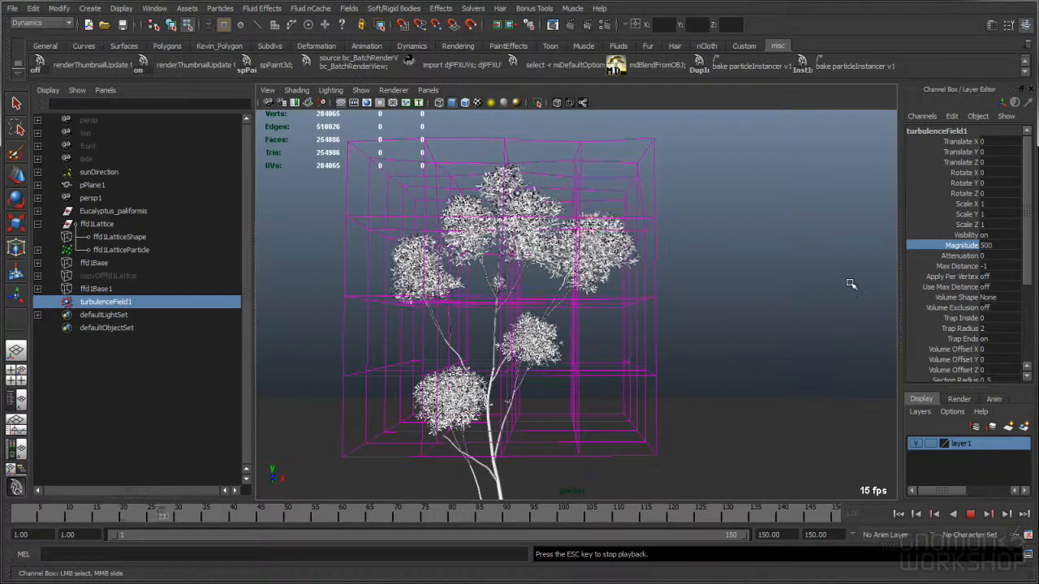
# - Set the turbulence Magnitude to 0 during playback, then stop and rewind to the first frame
pyautogui.click(999, 244)
pyautogui.write('0')
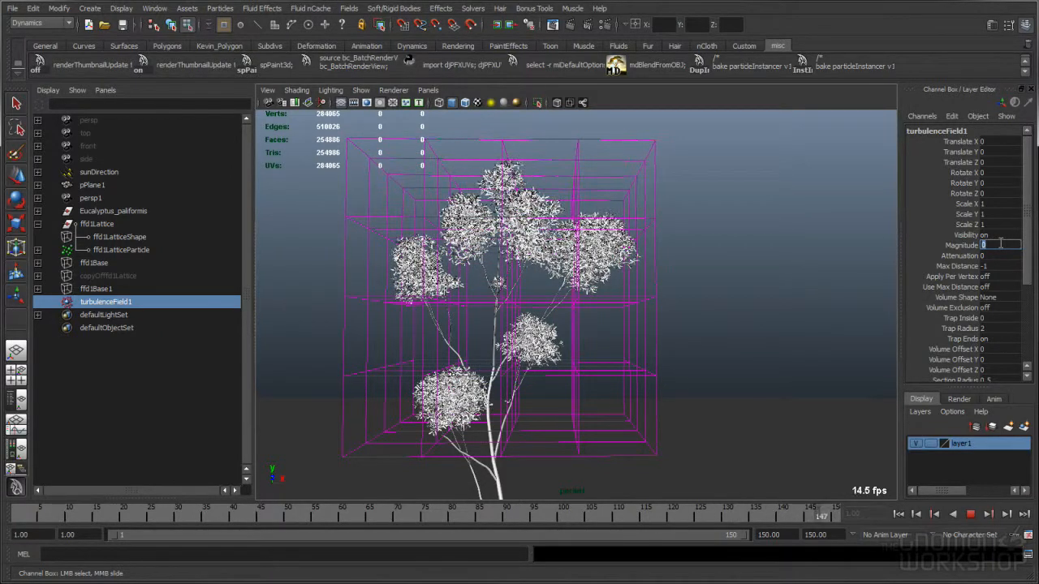
pyautogui.click(969, 513)
pyautogui.click(898, 513)
pyautogui.hotkey('alt', 'v')
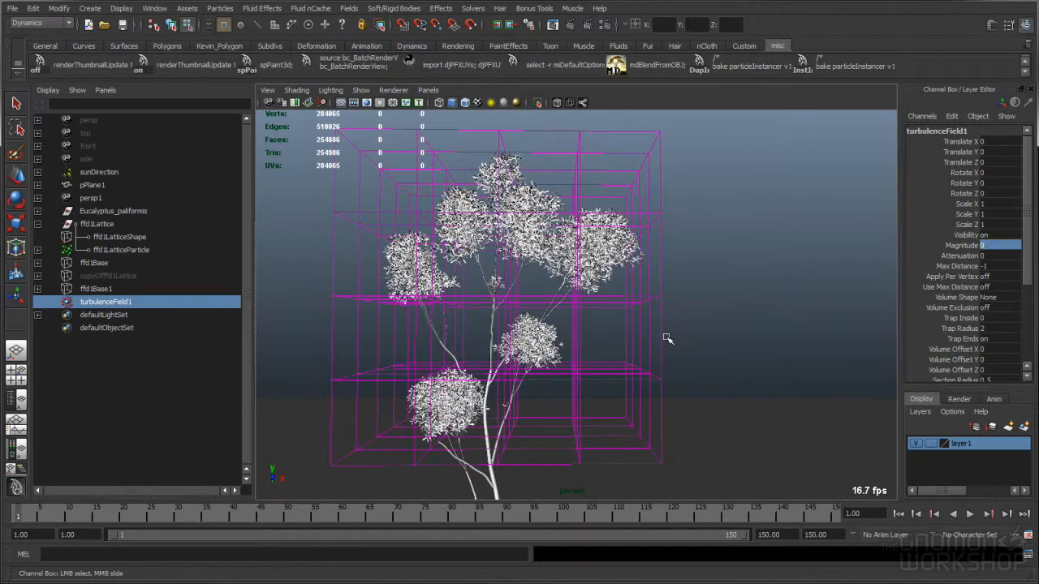
pyautogui.press('Escape')
# - Replay from the first frame with Magnitude 500, then drop it to 0 mid-playback and stop
pyautogui.click(899, 514)
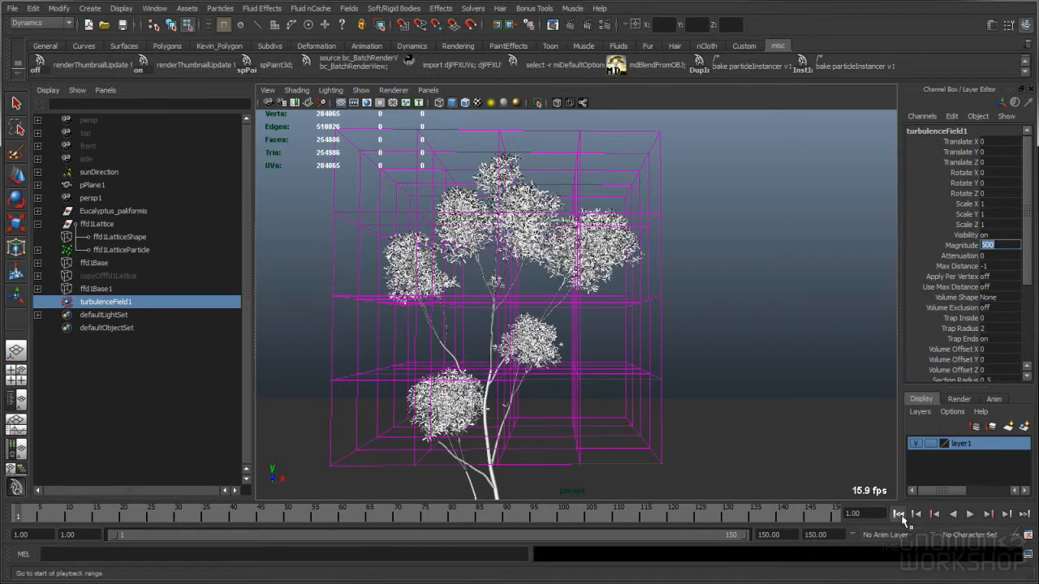
pyautogui.hotkey('alt', 'v')
pyautogui.click(998, 245)
pyautogui.write('0')
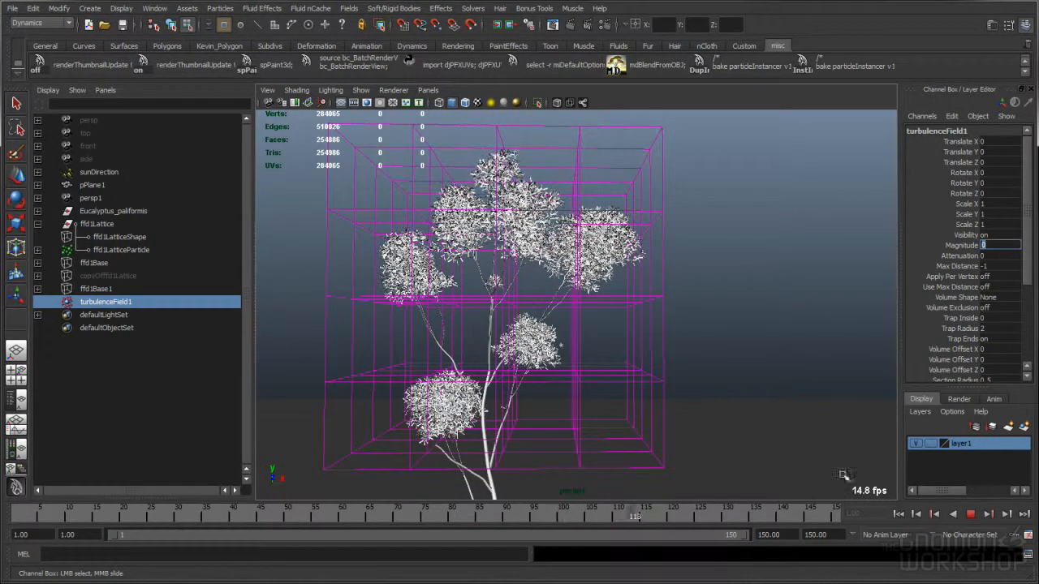
pyautogui.click(969, 513)
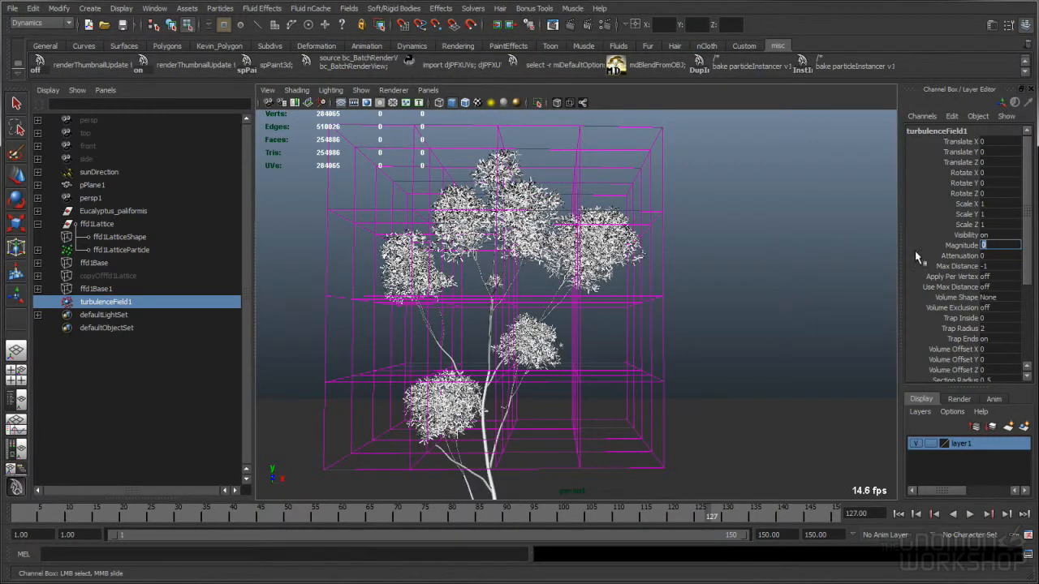
pyautogui.click(943, 246)
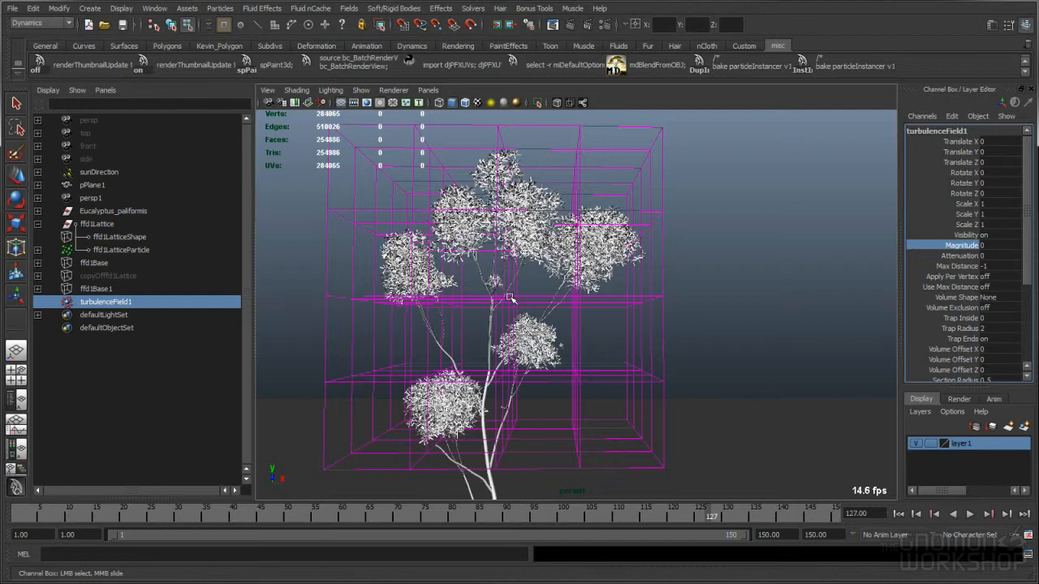
# - Restore the turbulence field's Magnitude to 500 and return to the first frame
pyautogui.keyDown('alt'); pyautogui.moveTo(514, 318); pyautogui.dragTo(666, 344); pyautogui.keyUp('alt')
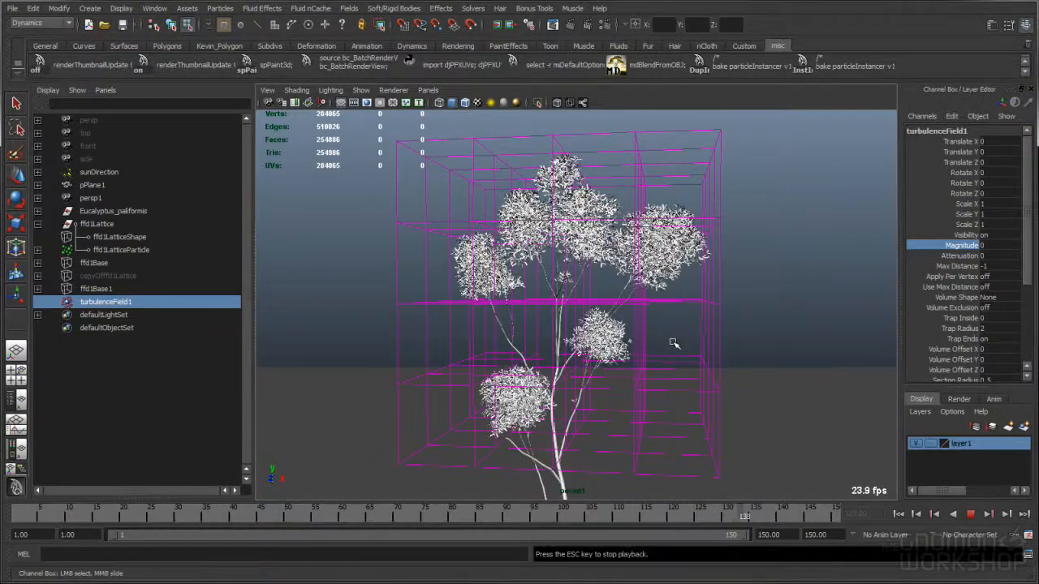
pyautogui.click(898, 515)
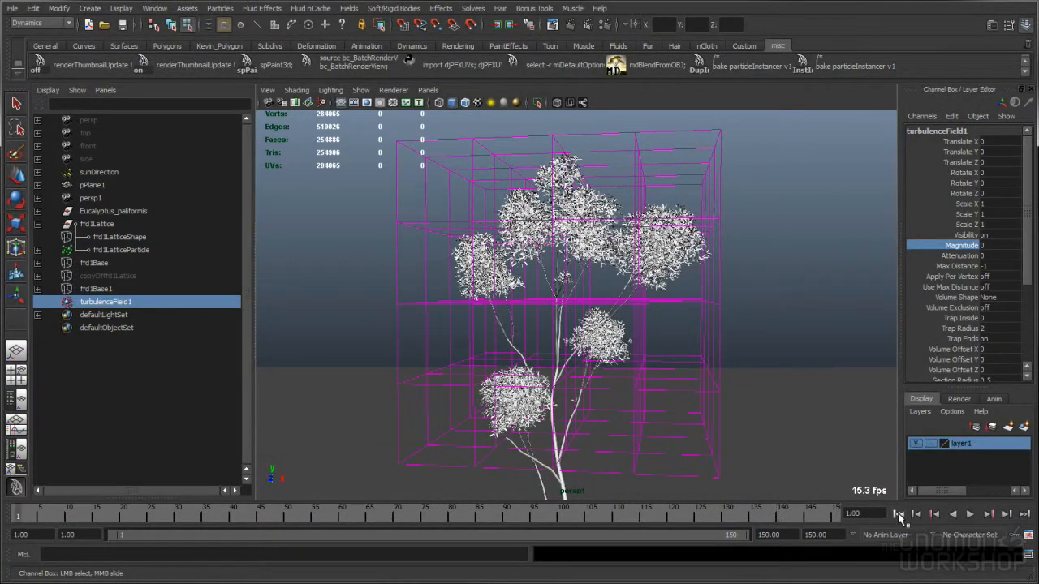
pyautogui.click(998, 245)
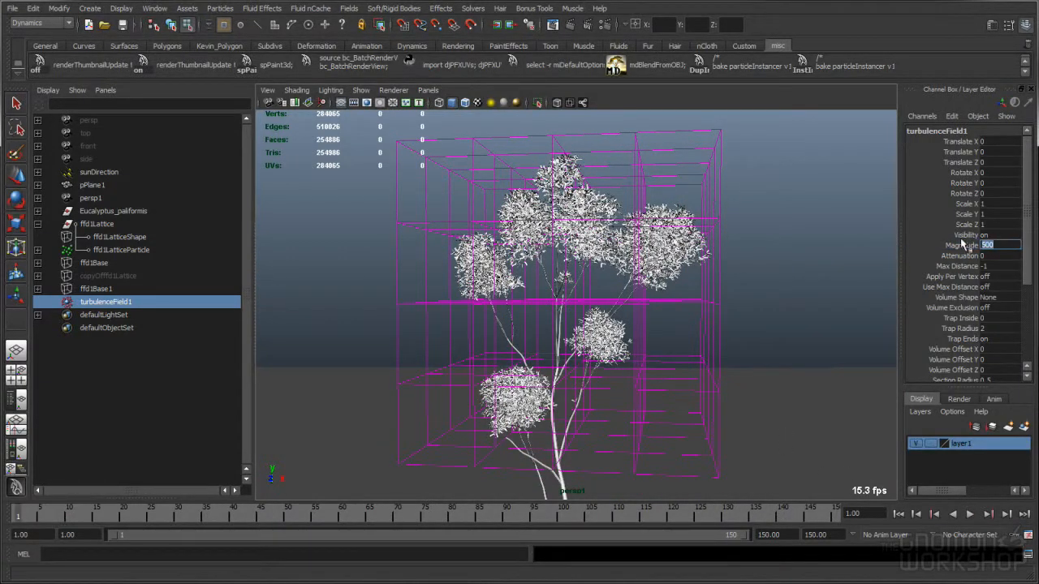
pyautogui.press('Return')
pyautogui.click(898, 515)
# - Play the simulation and examine the stronger tree sway from several angles, then stop playback
pyautogui.hotkey('alt', 'v')
pyautogui.keyDown('alt'); pyautogui.moveTo(760, 373); pyautogui.dragTo(714, 368, button='middle'); pyautogui.keyUp('alt')
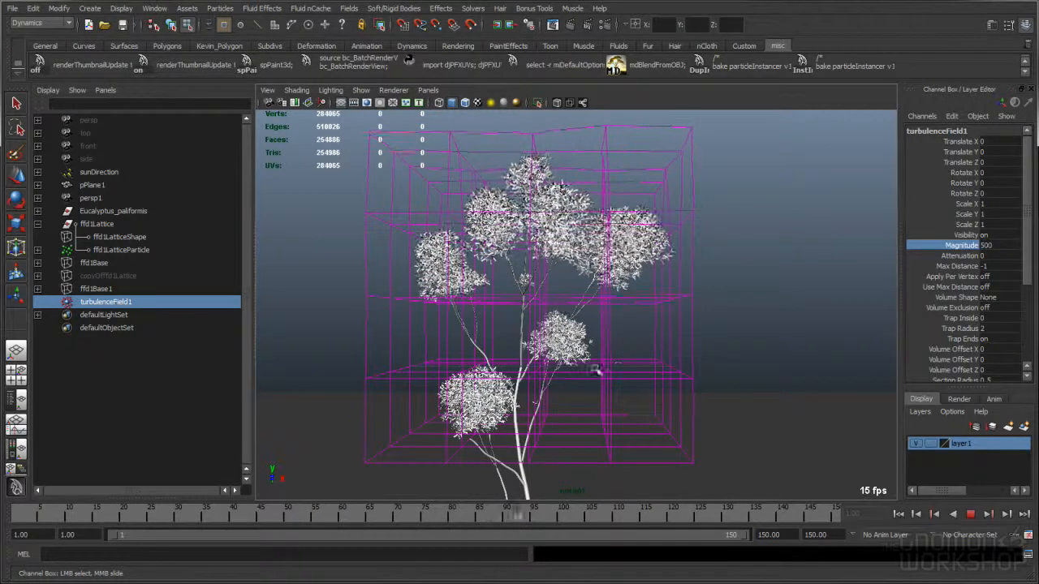
pyautogui.press('Escape')
pyautogui.hotkey('alt', 'v')
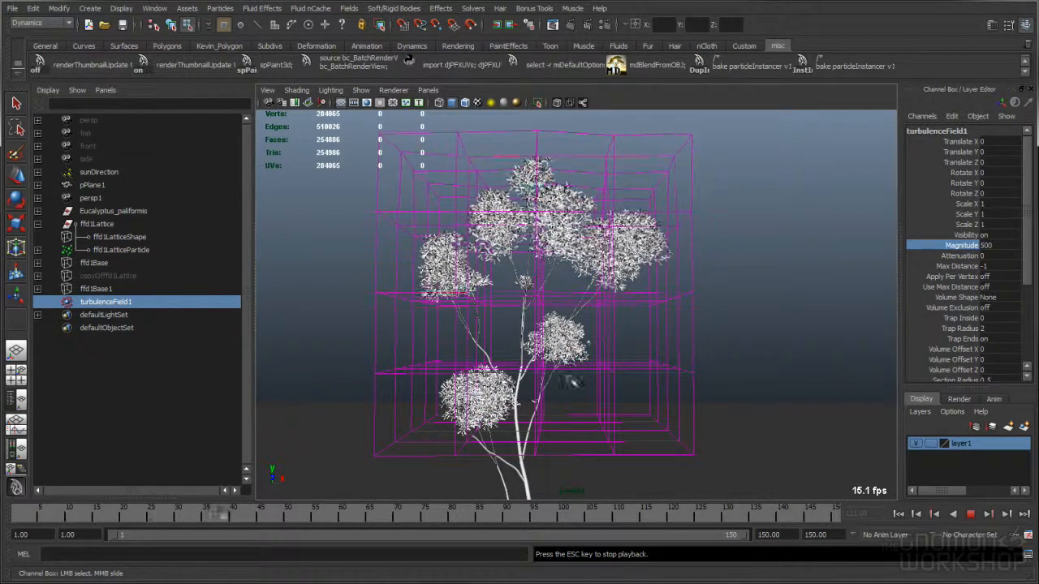
pyautogui.press('Escape')
pyautogui.keyDown('alt'); pyautogui.moveTo(559, 357); pyautogui.dragTo(601, 345); pyautogui.keyUp('alt')
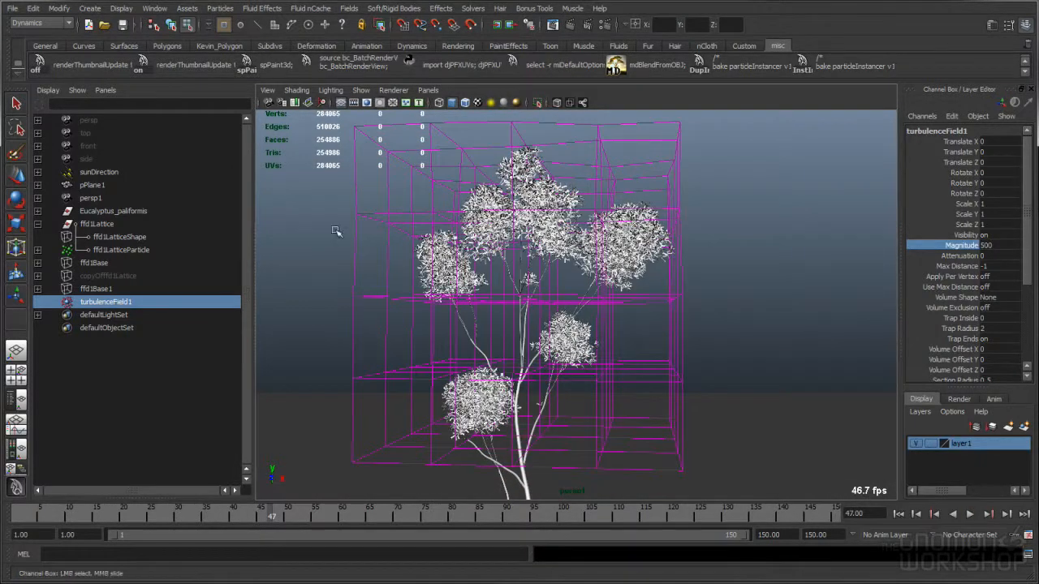
# - Open the full eucalyptus forest scene, discarding the changes to Onyx_Eucalyptus_02.mb
pyautogui.click(106, 28)
pyautogui.doubleClick(352, 162)
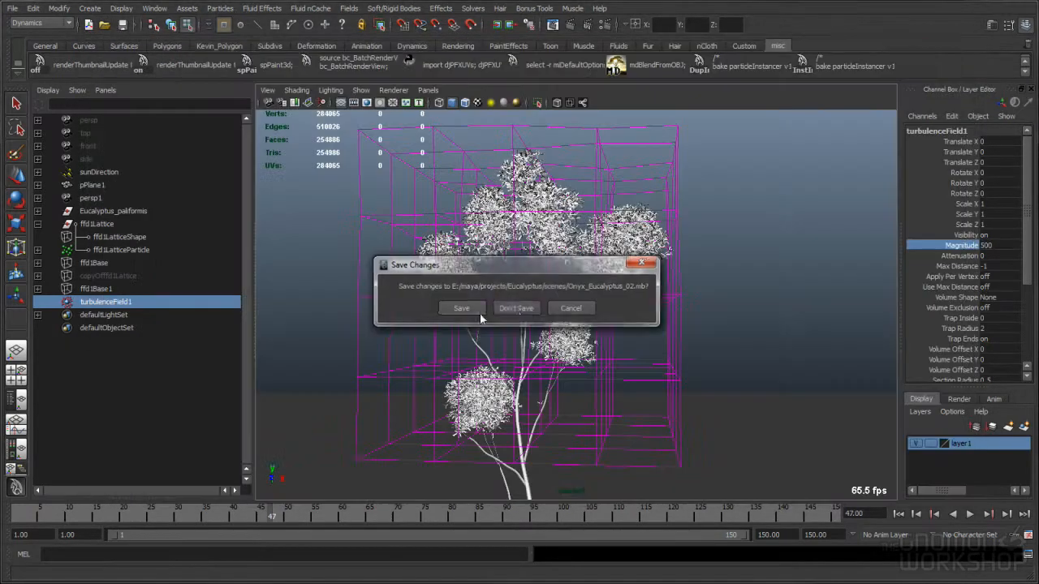
pyautogui.click(517, 307)
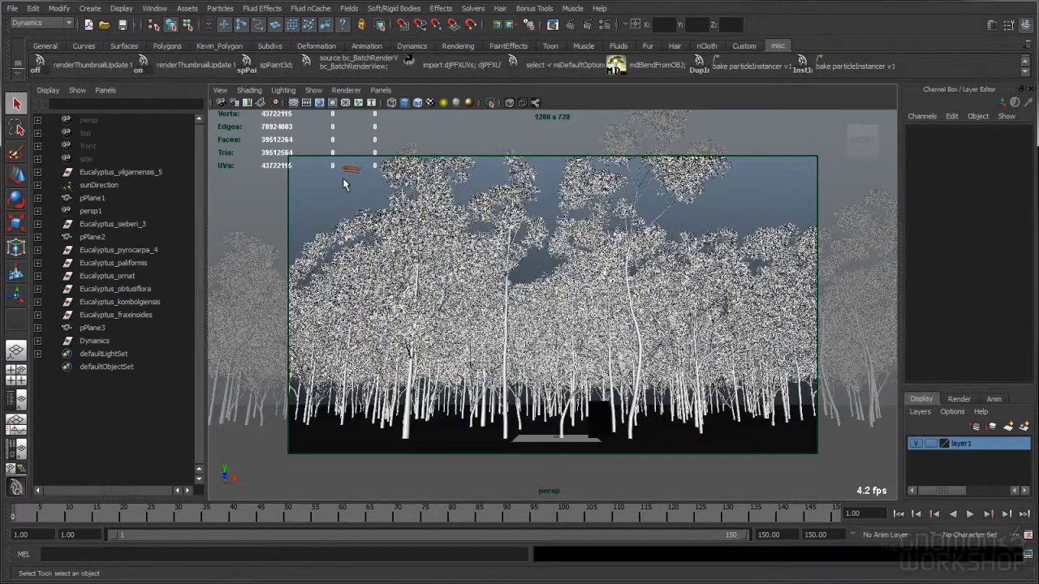
# - Hide instancer1 in the Dynamics group by turning its Visibility off, then clear the selection
pyautogui.click(105, 340)
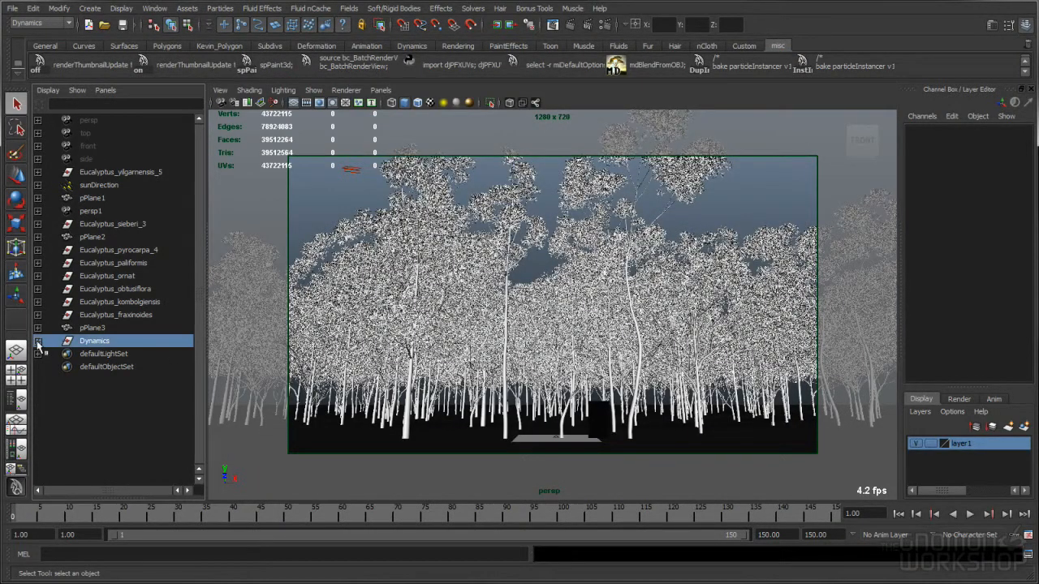
pyautogui.click(119, 369)
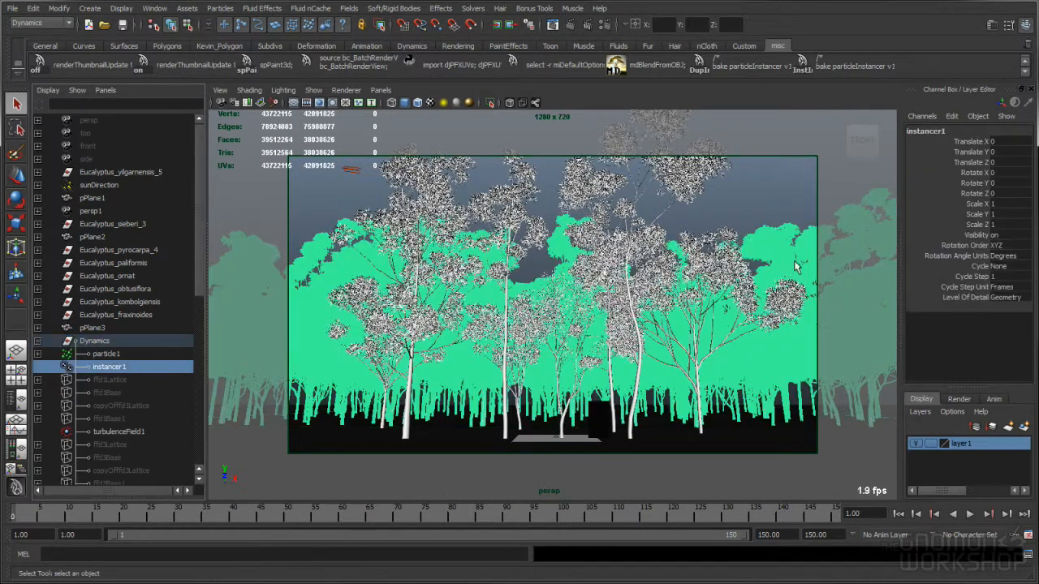
pyautogui.click(997, 235)
pyautogui.write('0')
pyautogui.press('Return')
pyautogui.click(39, 341)
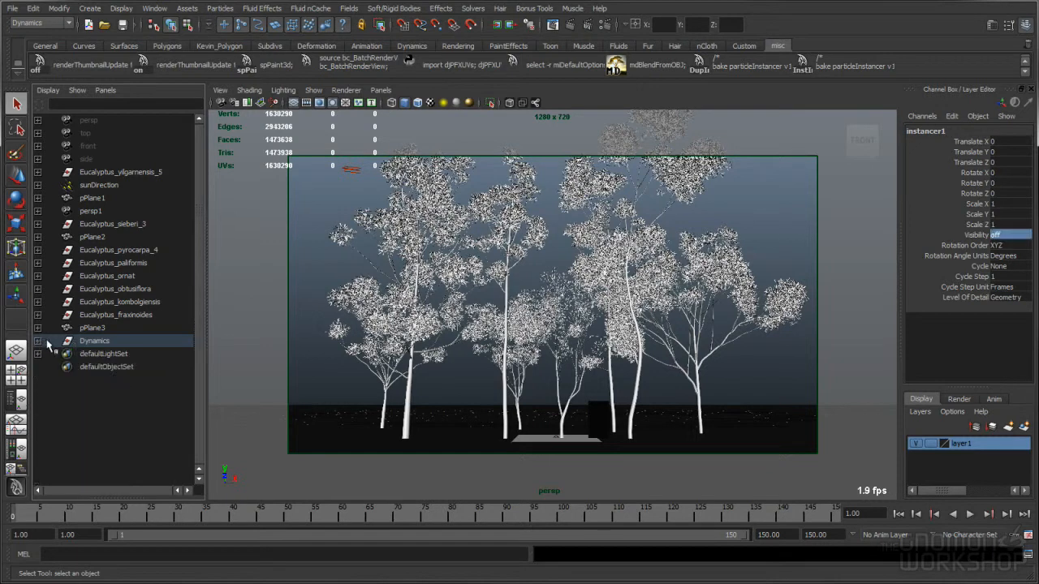
pyautogui.click(255, 280)
# - Show all lattices and bases in the Dynamics group, from ffd1Lattice to ffd15Base1, by turning their Visibility on, then clear the selection
pyautogui.click(312, 90)
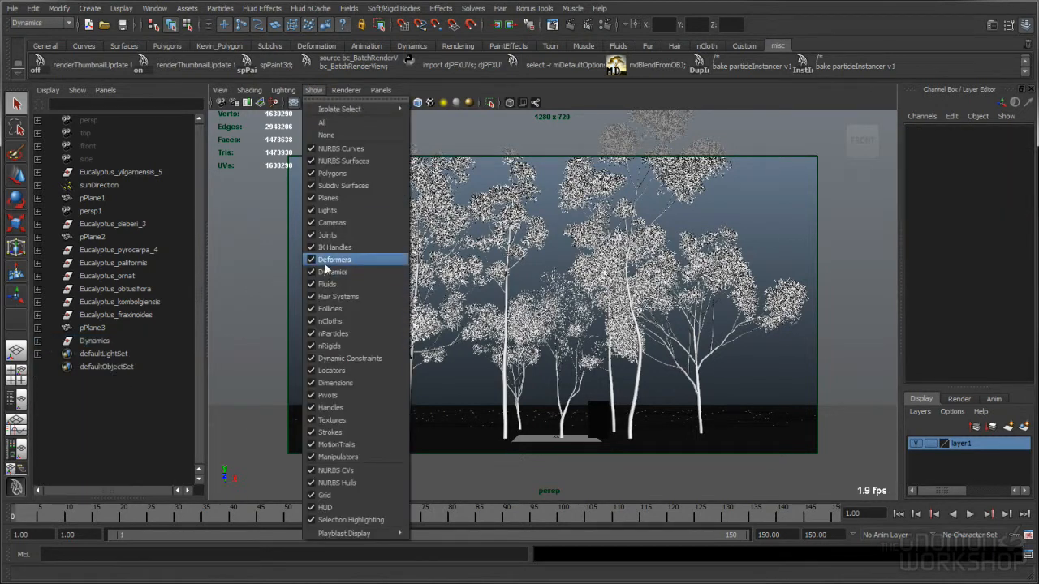
pyautogui.click(261, 258)
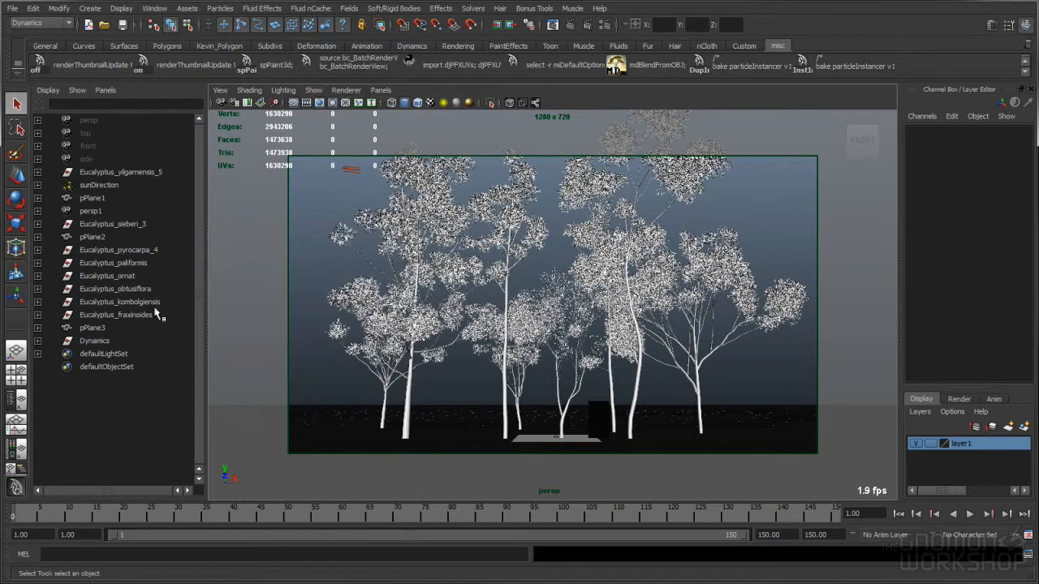
pyautogui.click(38, 341)
pyautogui.moveTo(195, 251); pyautogui.dragTo(205, 298)
pyautogui.click(128, 444)
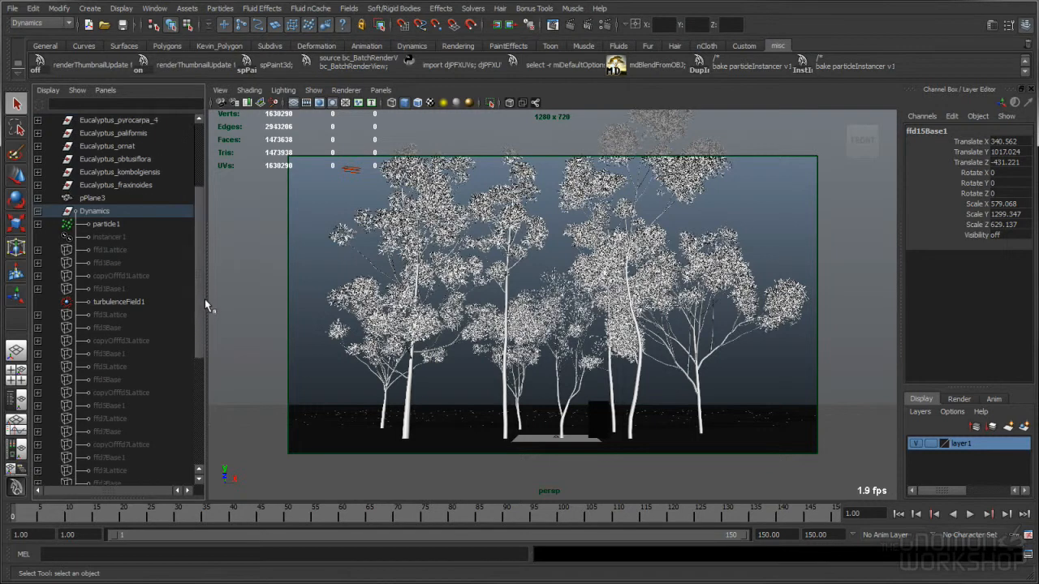
pyautogui.keyDown('shift'); pyautogui.click(122, 250); pyautogui.keyUp('shift')
pyautogui.click(1006, 235)
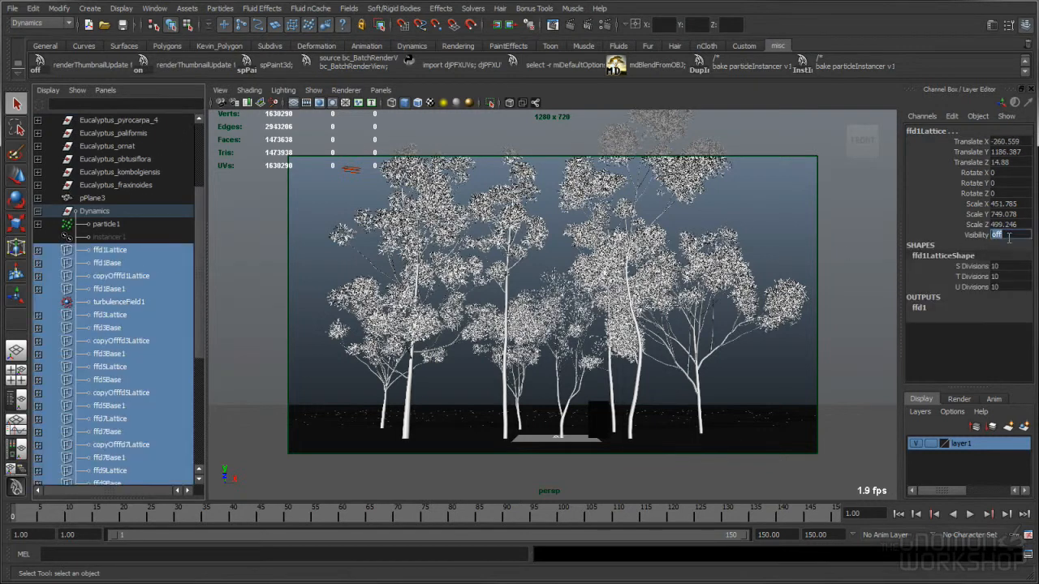
pyautogui.press('Return')
pyautogui.click(228, 218)
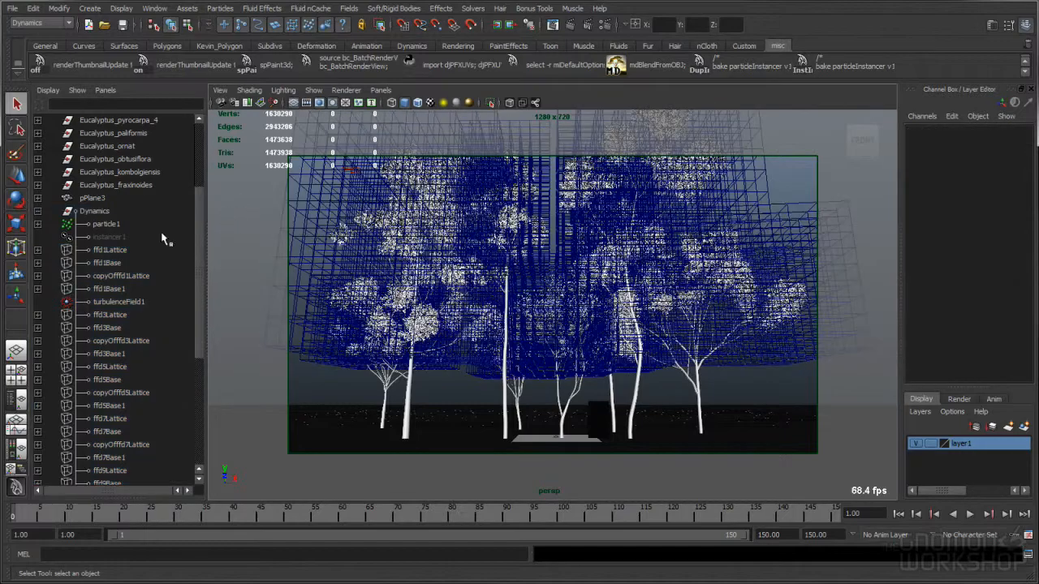
pyautogui.click(37, 212)
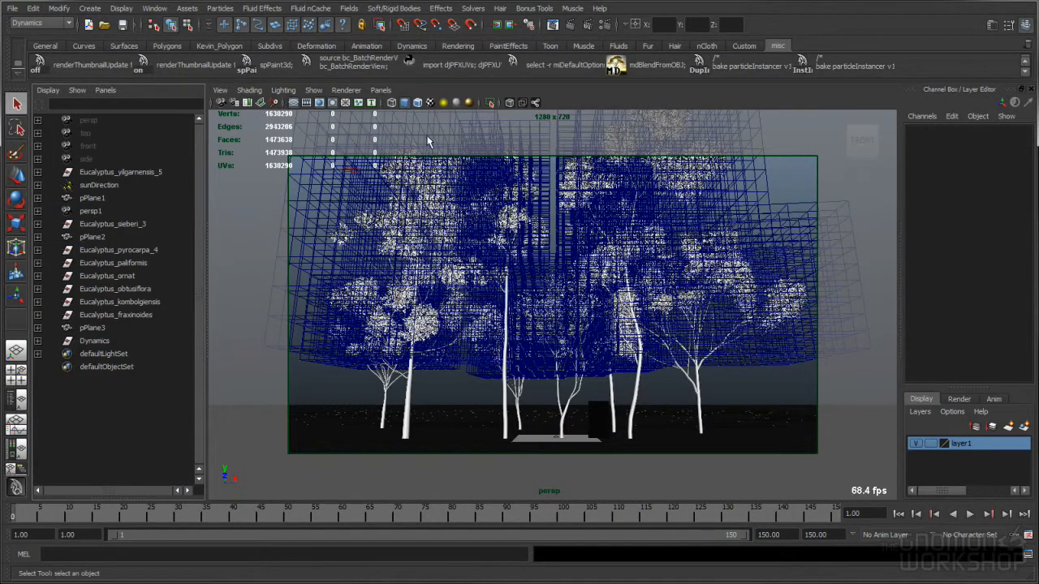
# - Switch the view to the persp1 camera and select ffd3Lattice in the Dynamics group to examine the tree it encloses
pyautogui.click(381, 91)
pyautogui.moveTo(398, 102)
pyautogui.click(513, 119)
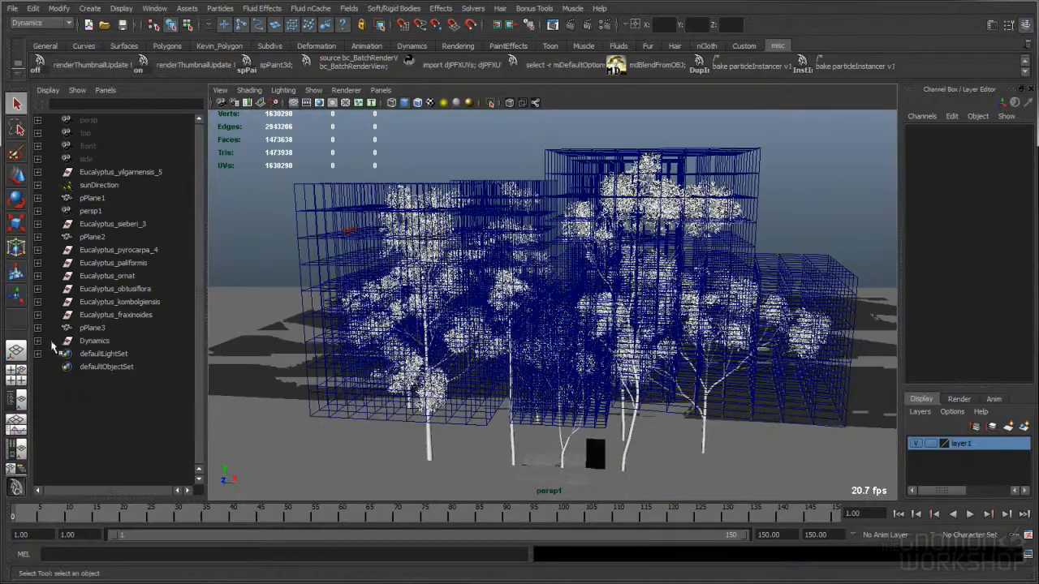
pyautogui.click(37, 341)
pyautogui.scroll(-6, 137, 339)
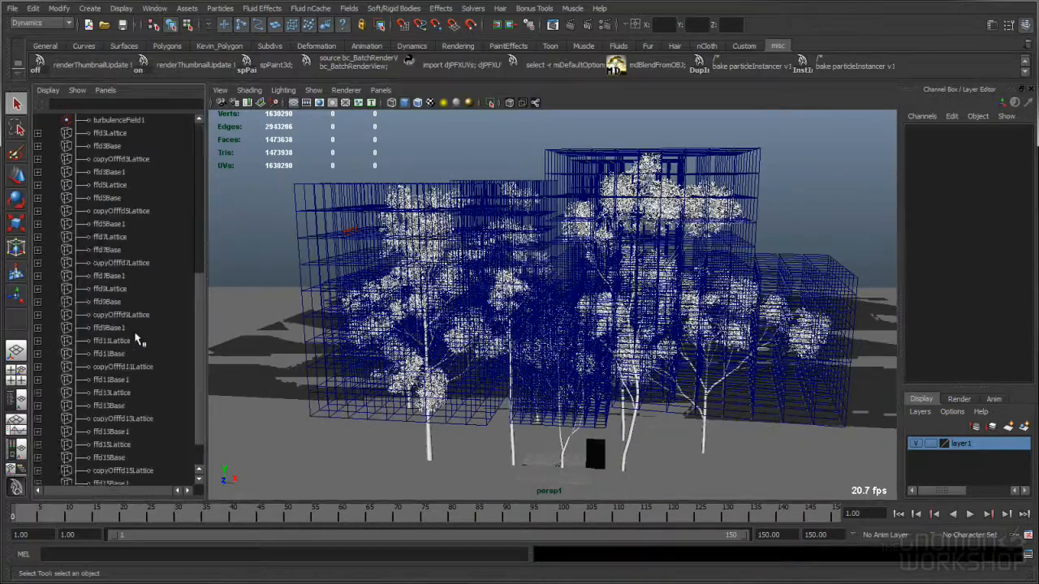
pyautogui.click(120, 134)
pyautogui.keyDown('alt'); pyautogui.moveTo(470, 258); pyautogui.dragTo(478, 278, button='right'); pyautogui.keyUp('alt')
pyautogui.keyDown('alt'); pyautogui.moveTo(477, 278); pyautogui.dragTo(480, 267); pyautogui.keyUp('alt')
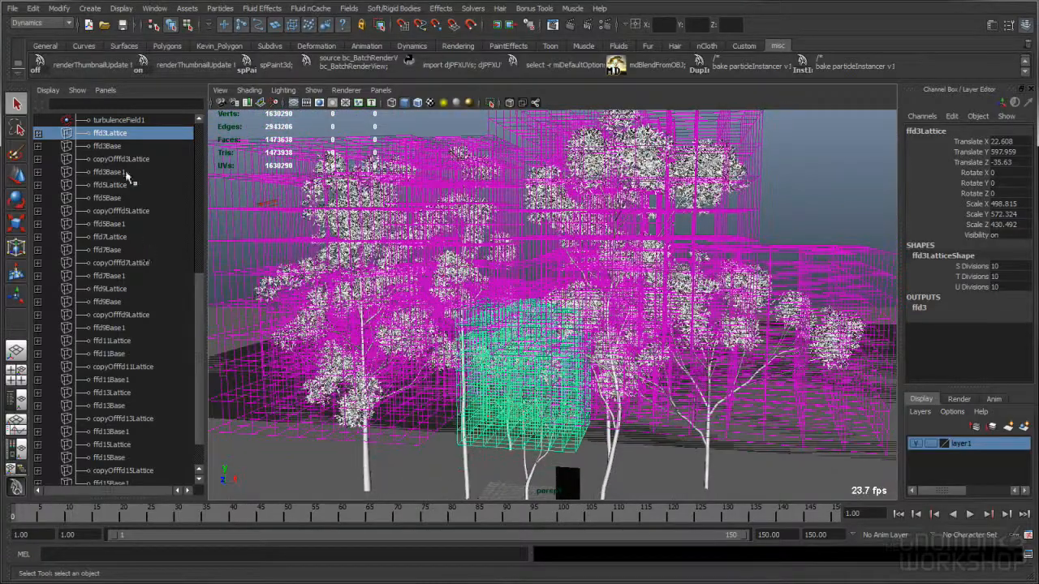
# - Select copyOfffd3Lattice, ffd5Lattice, copyOfffd5Lattice, copyOfffd7Lattice and ffd7Lattice in turn to see which tree each one encloses
pyautogui.click(129, 159)
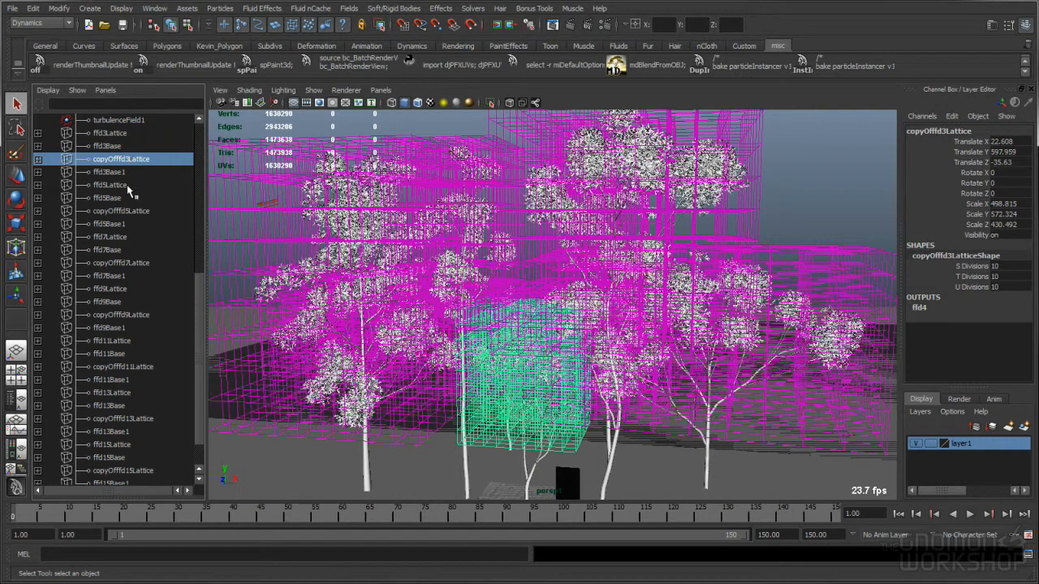
pyautogui.click(113, 185)
pyautogui.click(137, 213)
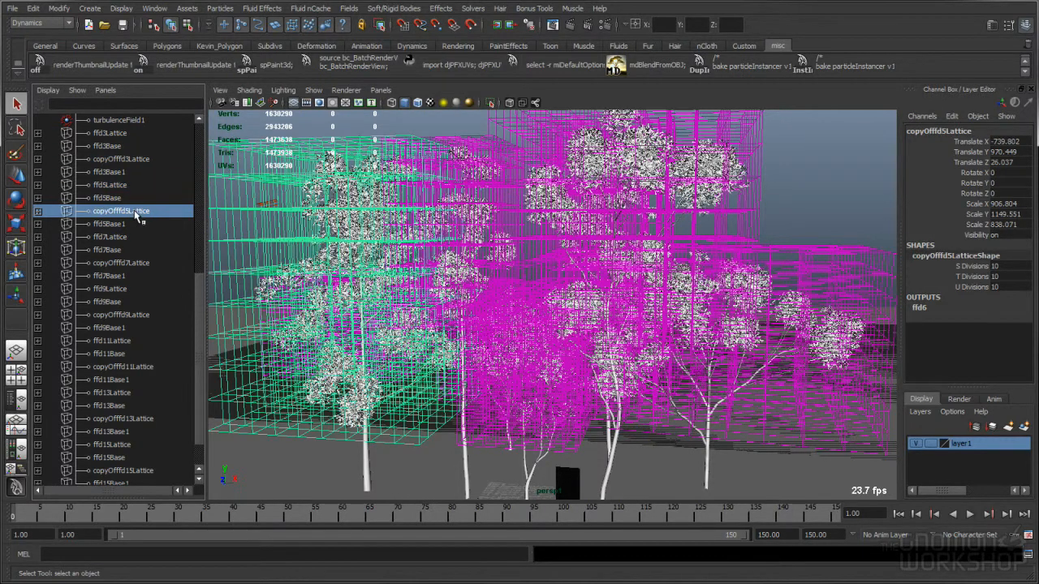
pyautogui.click(139, 262)
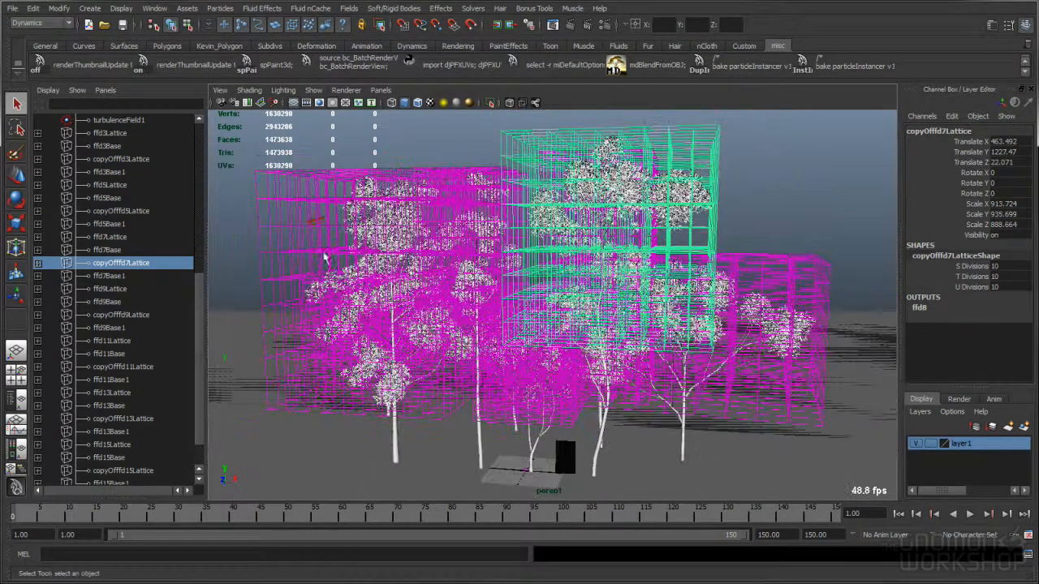
pyautogui.click(122, 239)
pyautogui.keyDown('alt'); pyautogui.moveTo(248, 250); pyautogui.dragTo(294, 278); pyautogui.keyUp('alt')
pyautogui.keyDown('alt'); pyautogui.moveTo(316, 279); pyautogui.dragTo(371, 275, button='right'); pyautogui.keyUp('alt')
# - Highlight the points deformed by ffd7Lattice with the Edit Membership Tool from the Animation command set
pyautogui.click(40, 23)
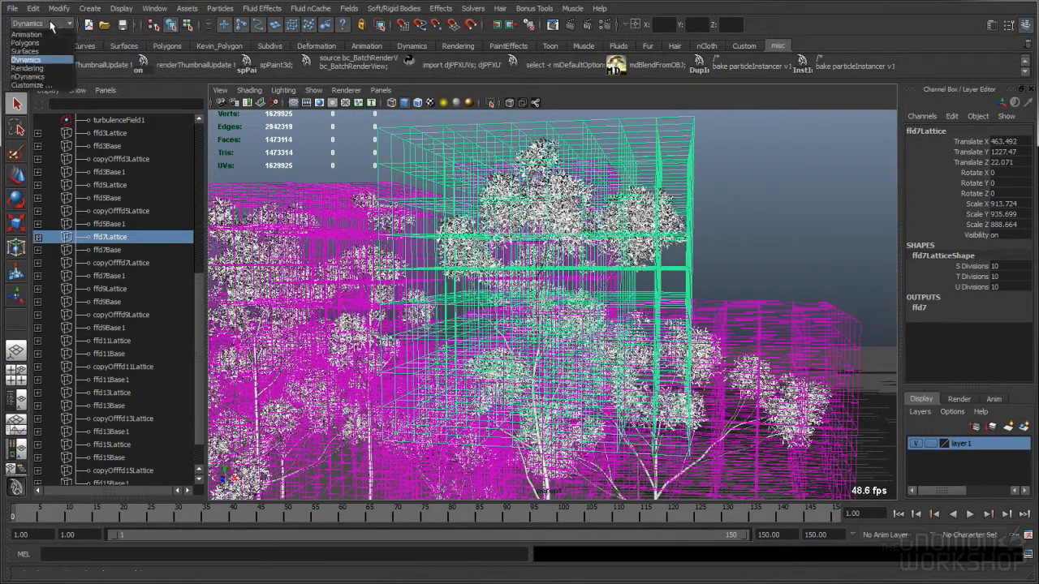
pyautogui.click(37, 34)
pyautogui.click(392, 8)
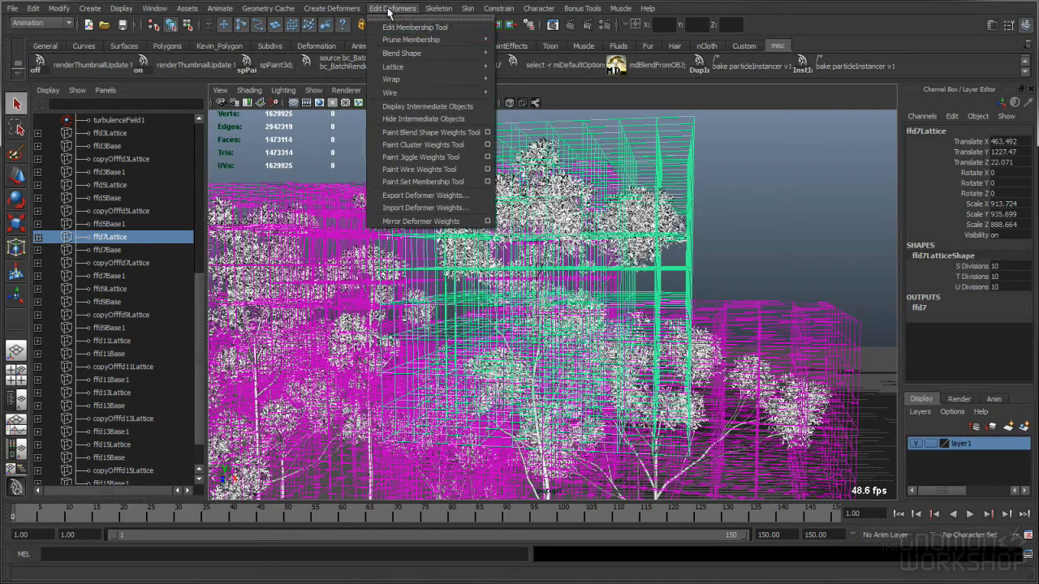
pyautogui.click(448, 27)
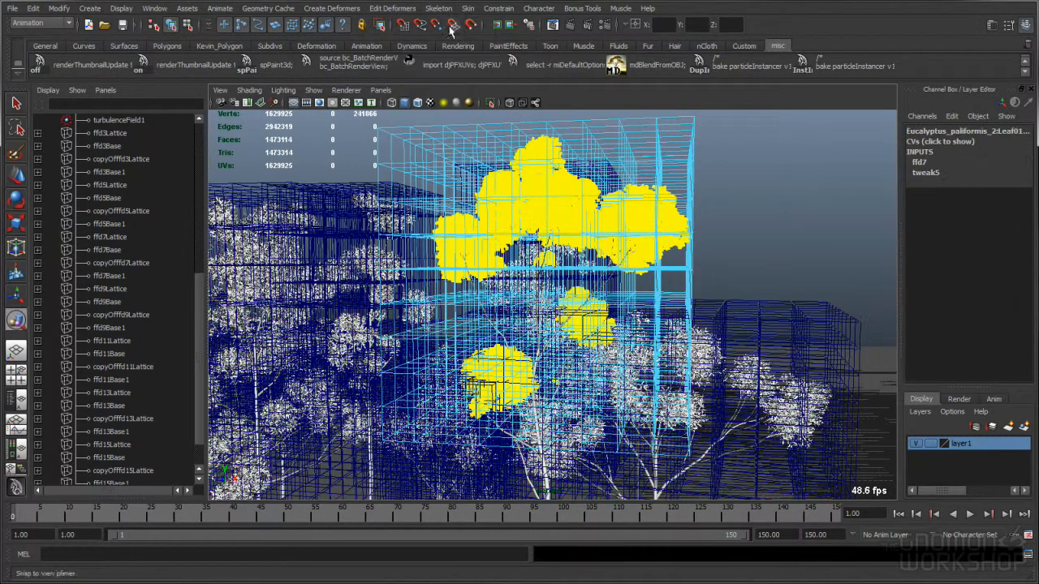
# - Examine the leaf points belonging to ffd7Lattice up close and from a distance, then leave the membership tool and clear the selection
pyautogui.keyDown('alt'); pyautogui.moveTo(529, 329); pyautogui.dragTo(673, 326, button='right'); pyautogui.keyUp('alt')
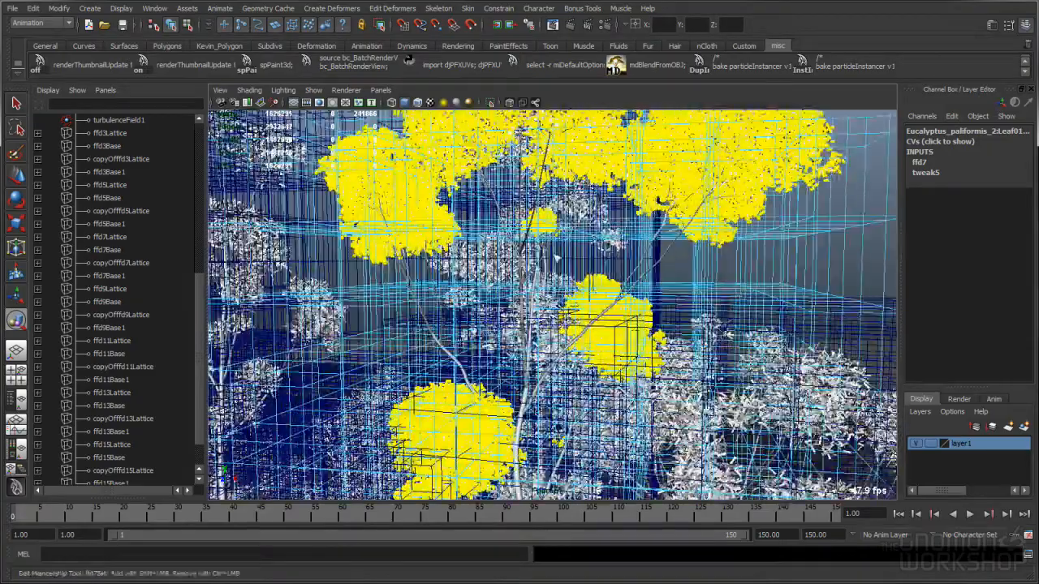
pyautogui.keyDown('alt'); pyautogui.moveTo(557, 258); pyautogui.dragTo(505, 332, button='middle'); pyautogui.keyUp('alt')
pyautogui.keyDown('alt'); pyautogui.moveTo(506, 332); pyautogui.dragTo(531, 284, button='right'); pyautogui.keyUp('alt')
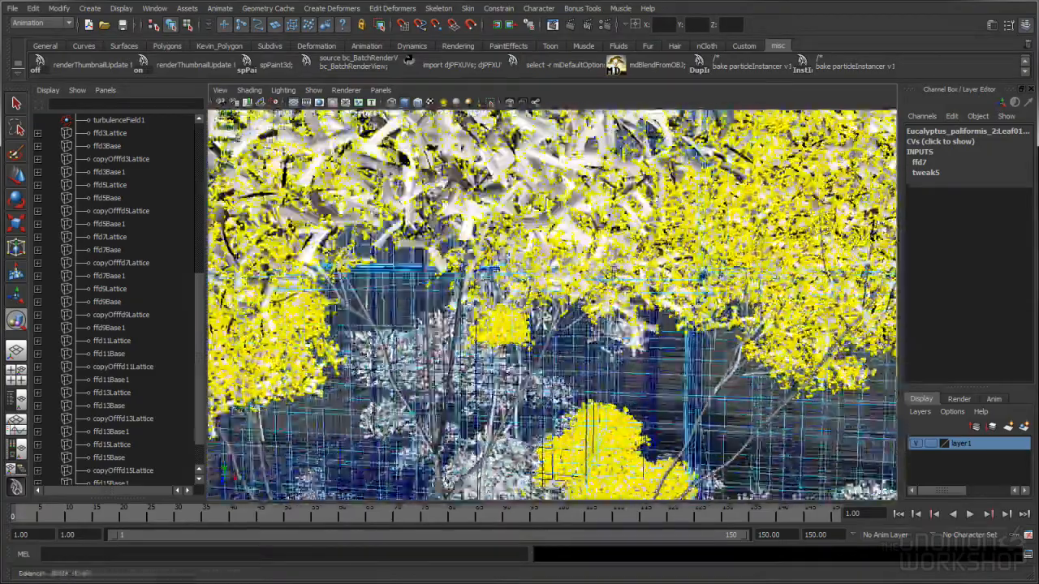
pyautogui.keyDown('alt'); pyautogui.moveTo(619, 195); pyautogui.dragTo(668, 174, button='middle'); pyautogui.keyUp('alt')
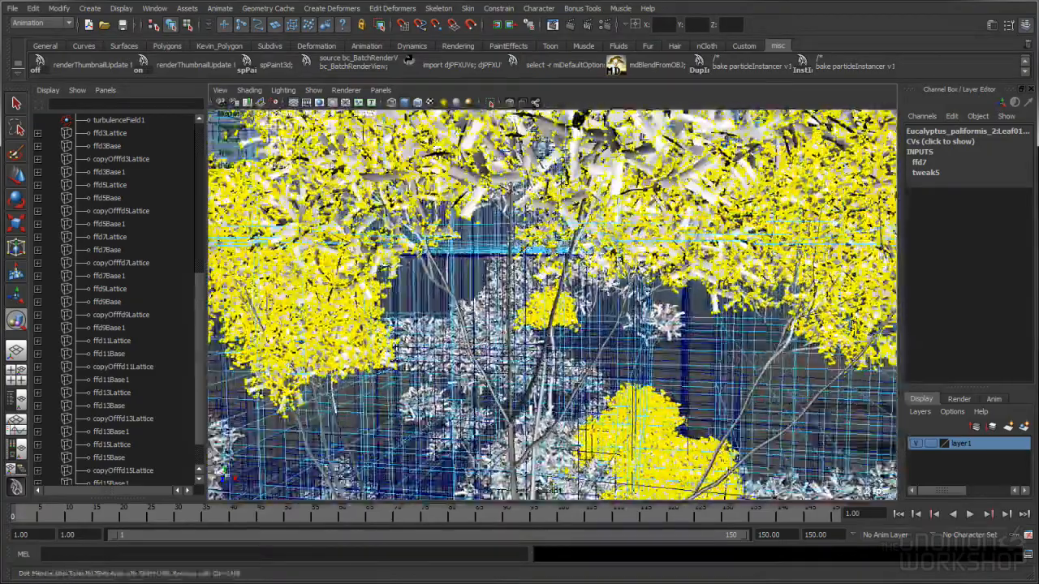
pyautogui.keyDown('alt'); pyautogui.moveTo(466, 273); pyautogui.dragTo(422, 272, button='right'); pyautogui.keyUp('alt')
pyautogui.keyDown('alt'); pyautogui.moveTo(560, 296); pyautogui.dragTo(637, 316); pyautogui.keyUp('alt')
pyautogui.keyDown('alt'); pyautogui.moveTo(650, 318); pyautogui.dragTo(626, 315, button='right'); pyautogui.keyUp('alt')
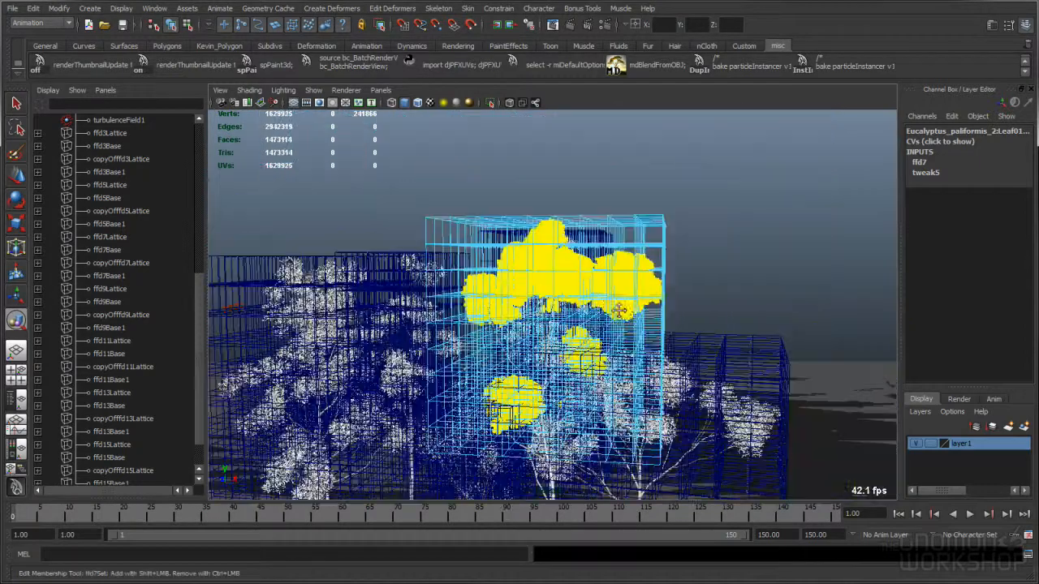
pyautogui.keyDown('alt'); pyautogui.moveTo(624, 313); pyautogui.dragTo(624, 272, button='middle'); pyautogui.keyUp('alt')
pyautogui.press('q')
pyautogui.click(734, 242)
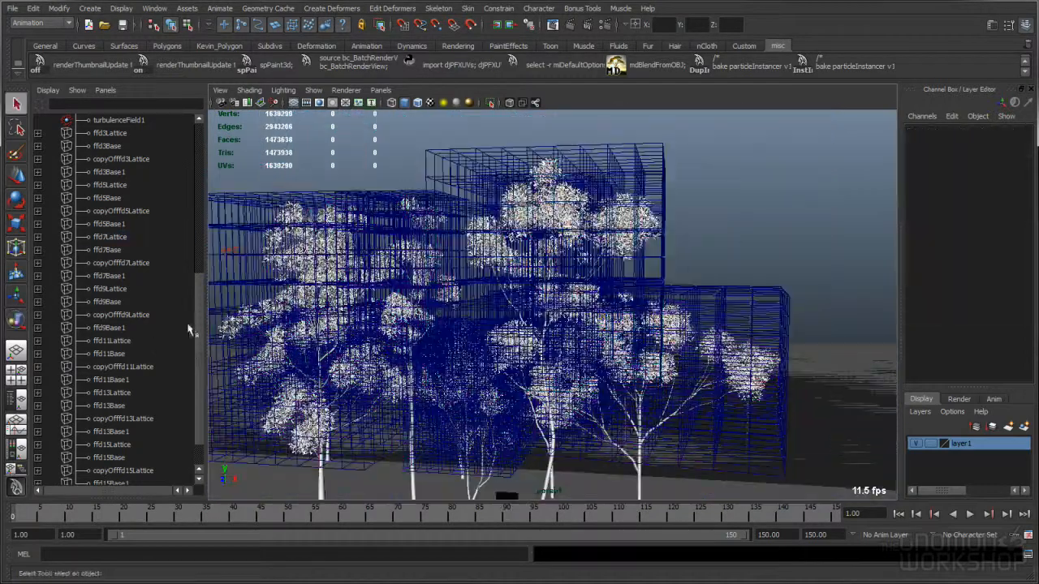
# - Compare ffd3Lattice and ffd5Lattice with their copies, framing ffd5Lattice and checking its S, T and U Divisions
pyautogui.click(126, 135)
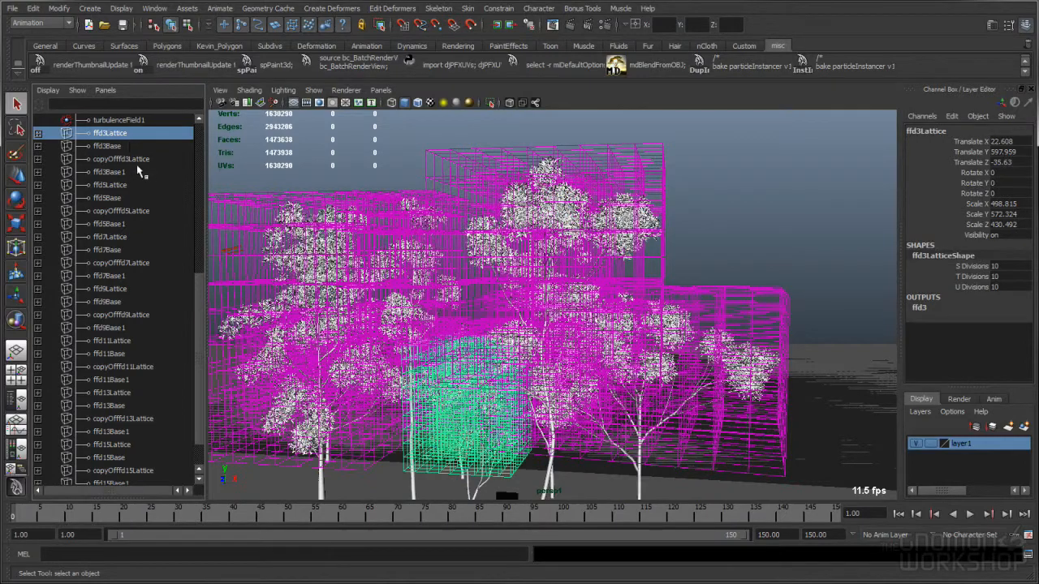
pyautogui.click(134, 160)
pyautogui.click(132, 185)
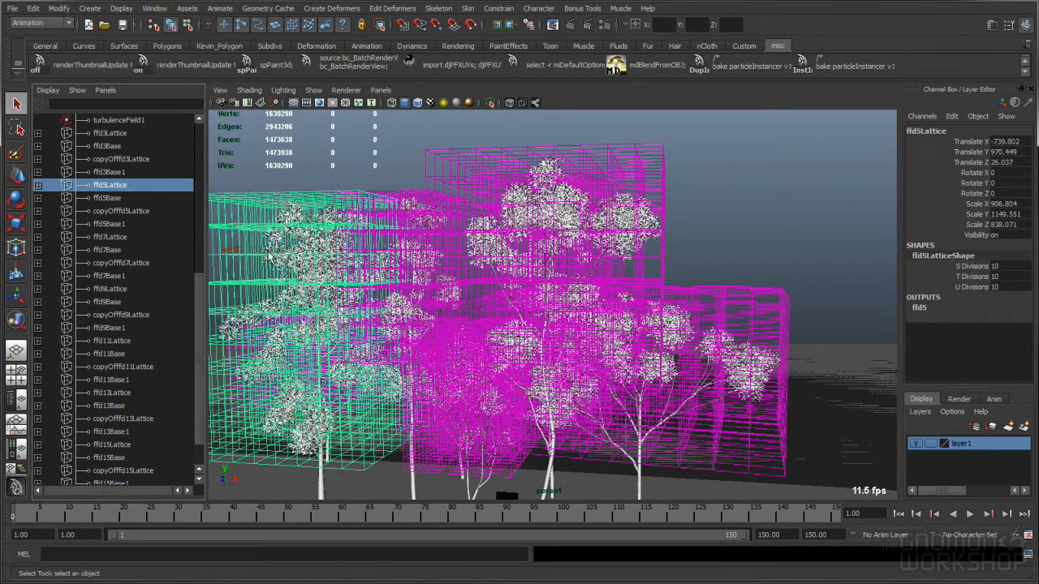
pyautogui.press('f')
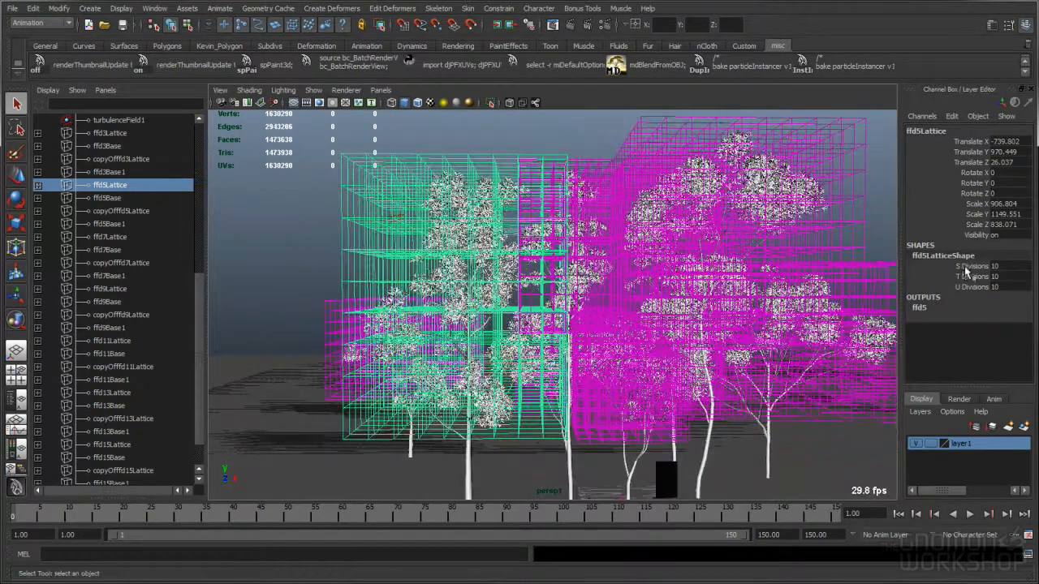
pyautogui.moveTo(972, 287); pyautogui.dragTo(1012, 269)
pyautogui.click(122, 212)
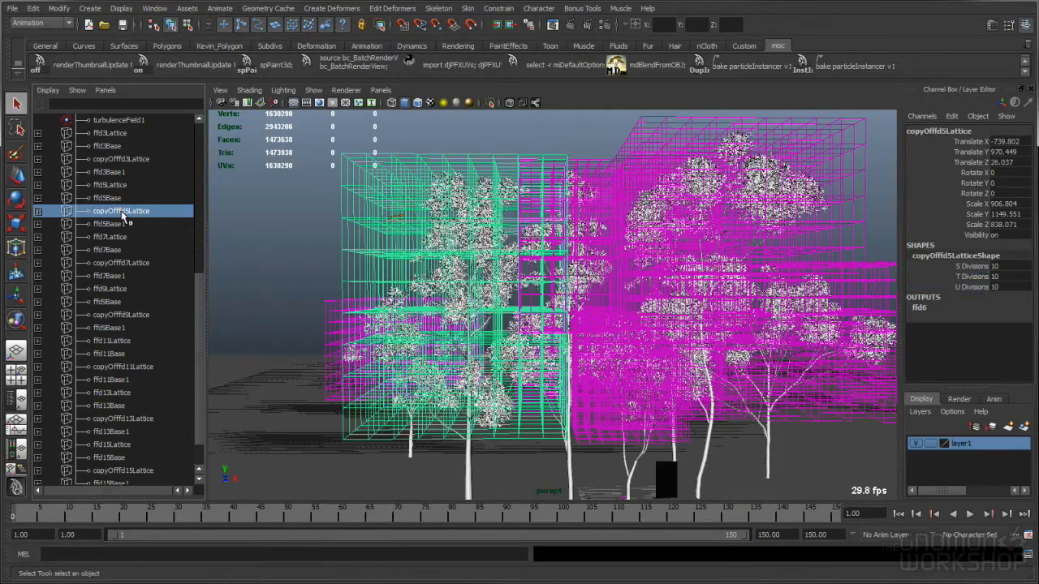
# - Select ffd7Lattice and examine from several angles how it surrounds the tallest tree's canopy
pyautogui.click(124, 239)
pyautogui.keyDown('alt'); pyautogui.moveTo(690, 306); pyautogui.dragTo(596, 308); pyautogui.keyUp('alt')
pyautogui.keyDown('alt'); pyautogui.moveTo(596, 308); pyautogui.dragTo(589, 341, button='middle'); pyautogui.keyUp('alt')
pyautogui.keyDown('alt'); pyautogui.moveTo(589, 341); pyautogui.dragTo(675, 304, button='right'); pyautogui.keyUp('alt')
pyautogui.keyDown('alt'); pyautogui.moveTo(675, 304); pyautogui.dragTo(653, 289, button='middle'); pyautogui.keyUp('alt')
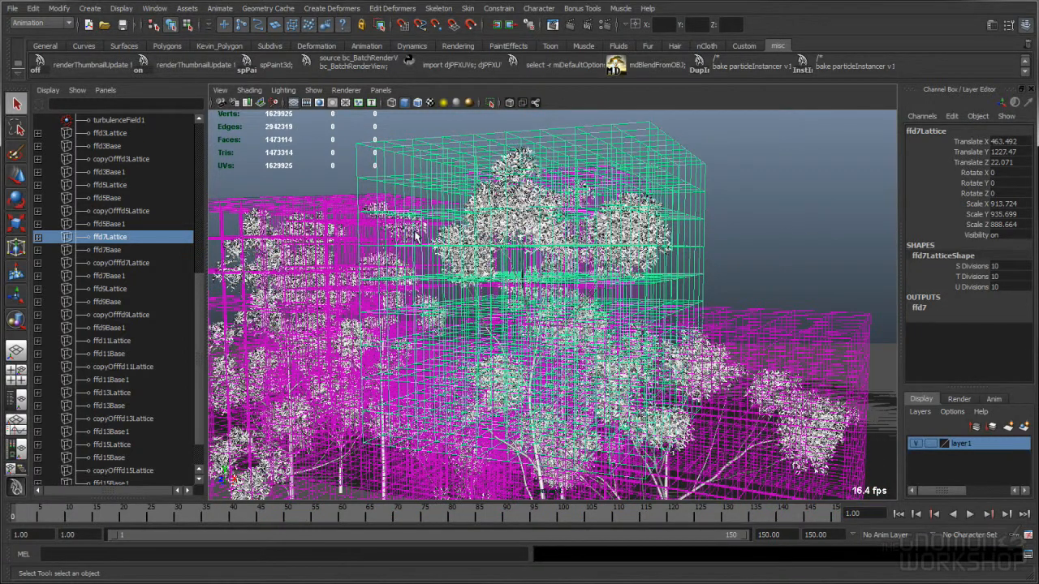
pyautogui.moveTo(517, 231)
pyautogui.keyDown('alt'); pyautogui.mouseDown()
pyautogui.moveTo(564, 227)
pyautogui.moveTo(469, 229)
pyautogui.moveTo(520, 227)
pyautogui.moveTo(536, 214)
pyautogui.moveTo(471, 247)
pyautogui.moveTo(524, 227)
pyautogui.mouseUp(); pyautogui.keyUp('alt')
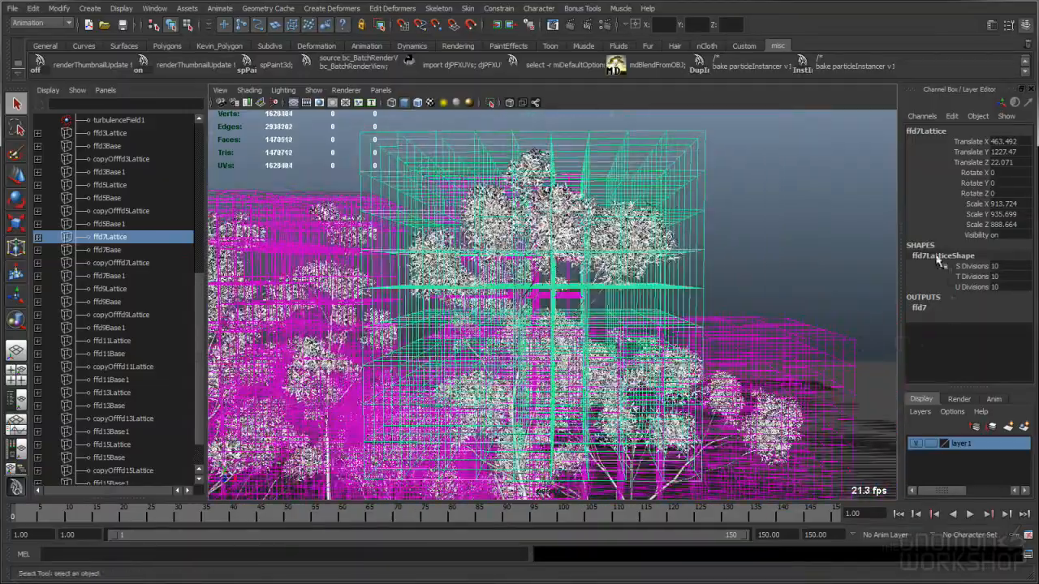
pyautogui.moveTo(802, 257)
pyautogui.keyDown('alt'); pyautogui.mouseDown(button='right')
pyautogui.moveTo(707, 255)
pyautogui.moveTo(808, 258)
pyautogui.mouseUp(button='right'); pyautogui.keyUp('alt')
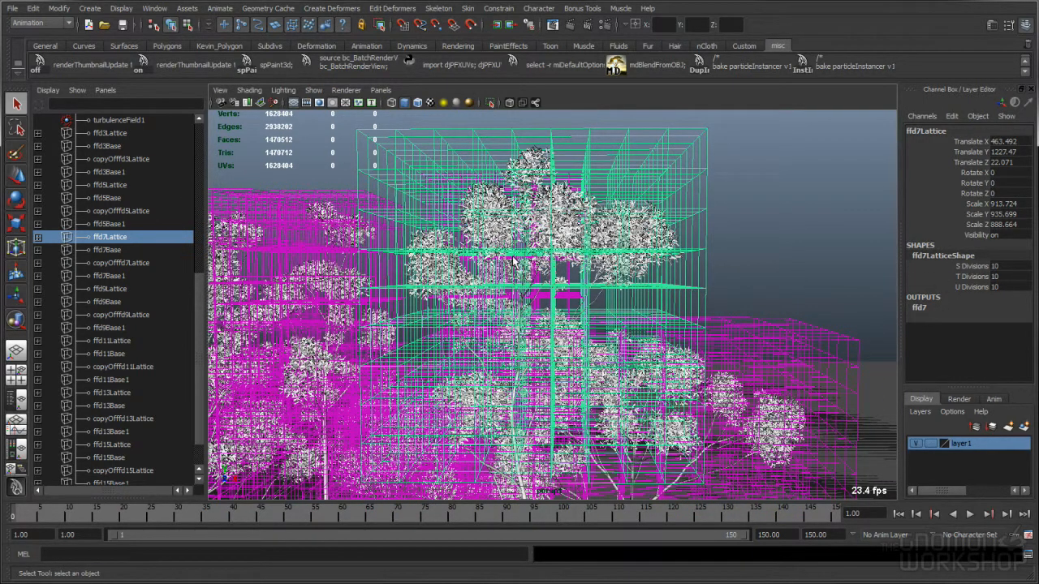
# - Highlight ffd7Lattice's S, T and U Divisions and examine the density of its grid around the leaves
pyautogui.moveTo(957, 268); pyautogui.dragTo(965, 288)
pyautogui.keyDown('alt'); pyautogui.moveTo(519, 272); pyautogui.dragTo(555, 269, button='right'); pyautogui.keyUp('alt')
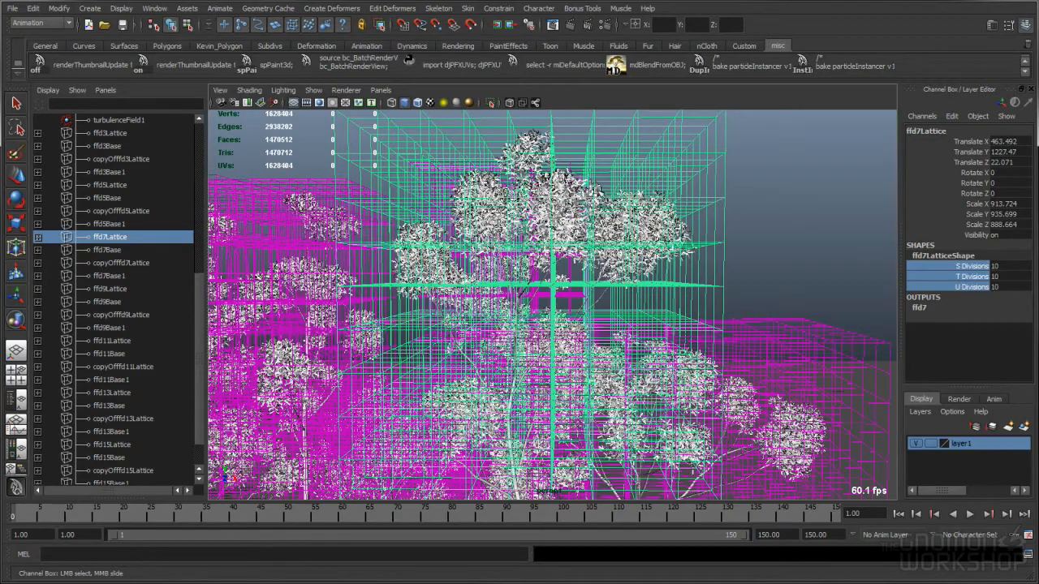
pyautogui.keyDown('alt'); pyautogui.moveTo(696, 241); pyautogui.dragTo(667, 228, button='right'); pyautogui.keyUp('alt')
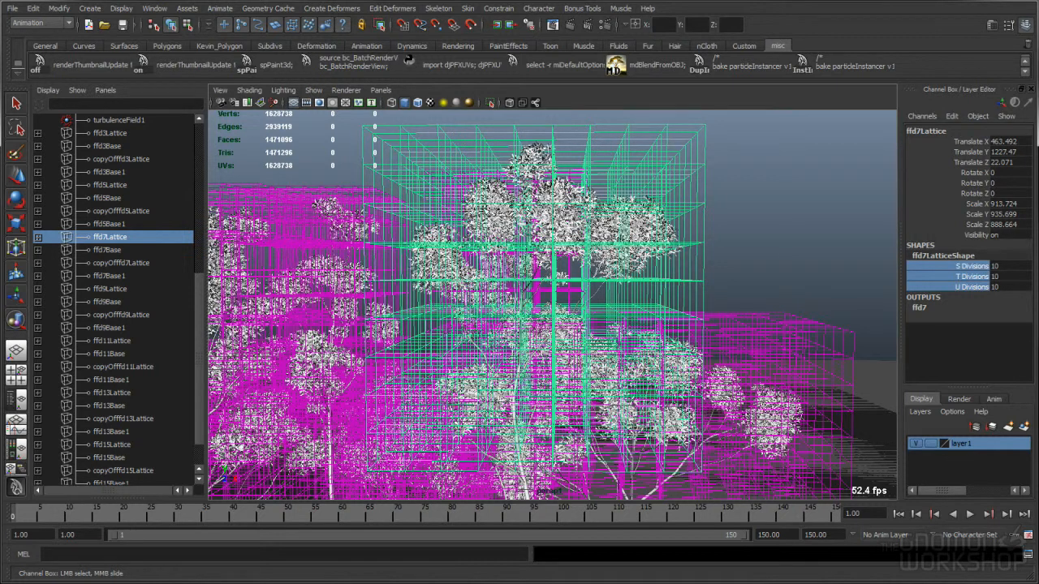
pyautogui.keyDown('alt'); pyautogui.moveTo(656, 344); pyautogui.dragTo(609, 348); pyautogui.keyUp('alt')
pyautogui.keyDown('alt'); pyautogui.moveTo(597, 319); pyautogui.dragTo(706, 322, button='middle'); pyautogui.keyUp('alt')
pyautogui.keyDown('alt'); pyautogui.moveTo(706, 322); pyautogui.dragTo(639, 319, button='right'); pyautogui.keyUp('alt')
pyautogui.moveTo(639, 319)
pyautogui.keyDown('alt'); pyautogui.mouseDown()
pyautogui.moveTo(637, 310)
pyautogui.moveTo(634, 320)
pyautogui.mouseUp(); pyautogui.keyUp('alt')
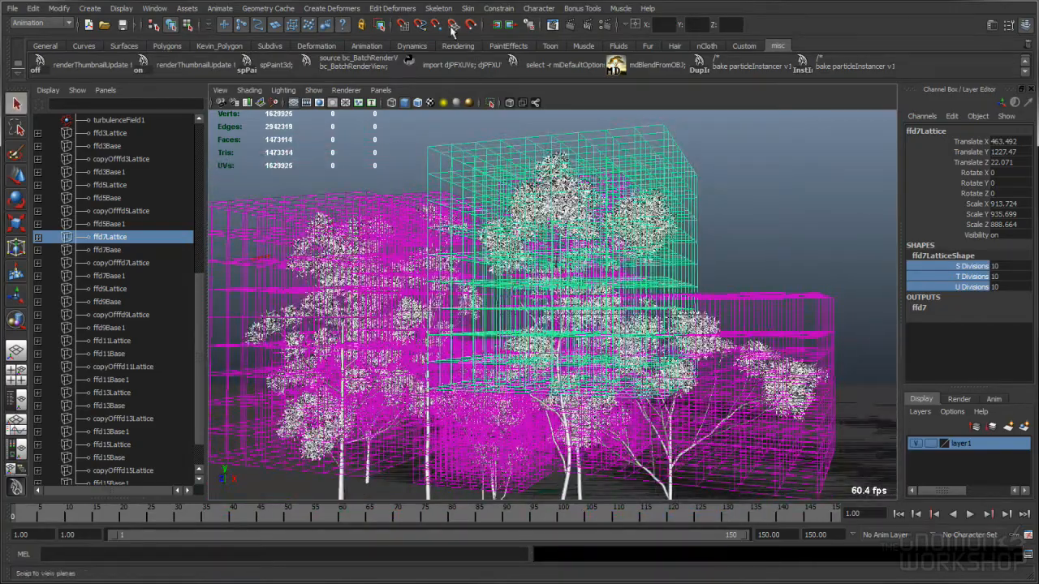
# - Return to the Dynamics command set, look over the soft body commands and clear the lattice selection
pyautogui.click(40, 22)
pyautogui.click(42, 61)
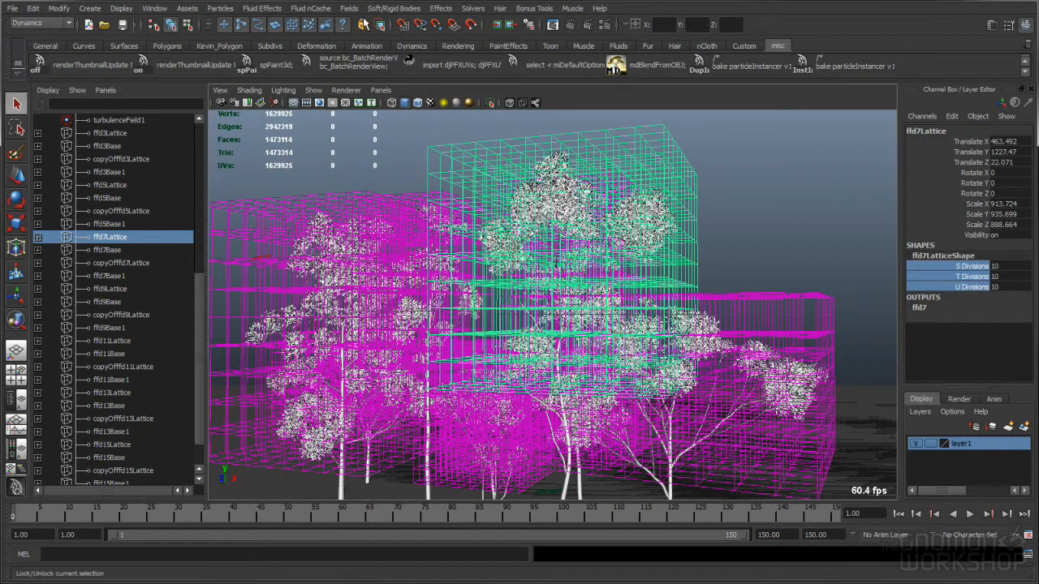
pyautogui.click(394, 9)
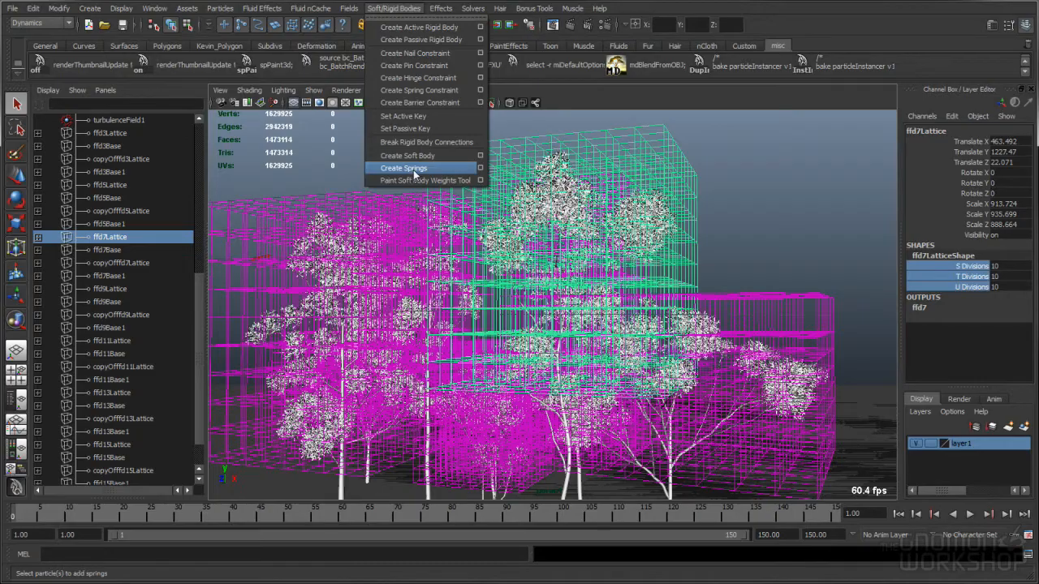
pyautogui.click(310, 164)
# - Play the simulation from the first frame to examine the lattices moving around all the trees, then stop playback
pyautogui.keyDown('alt'); pyautogui.moveTo(310, 220); pyautogui.dragTo(382, 223); pyautogui.keyUp('alt')
pyautogui.keyDown('alt'); pyautogui.moveTo(382, 223); pyautogui.dragTo(404, 206, button='right'); pyautogui.keyUp('alt')
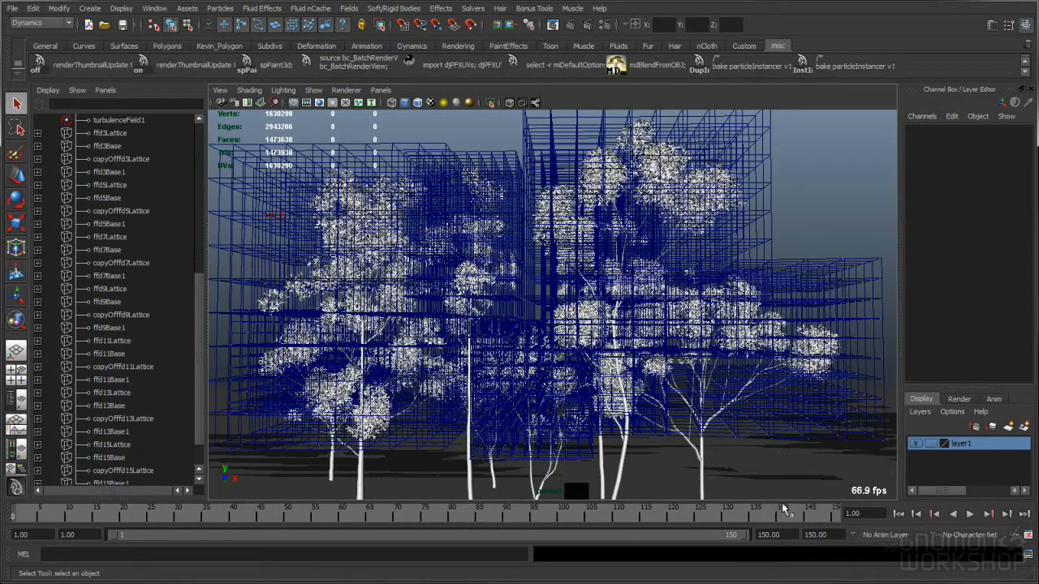
pyautogui.click(898, 513)
pyautogui.click(970, 514)
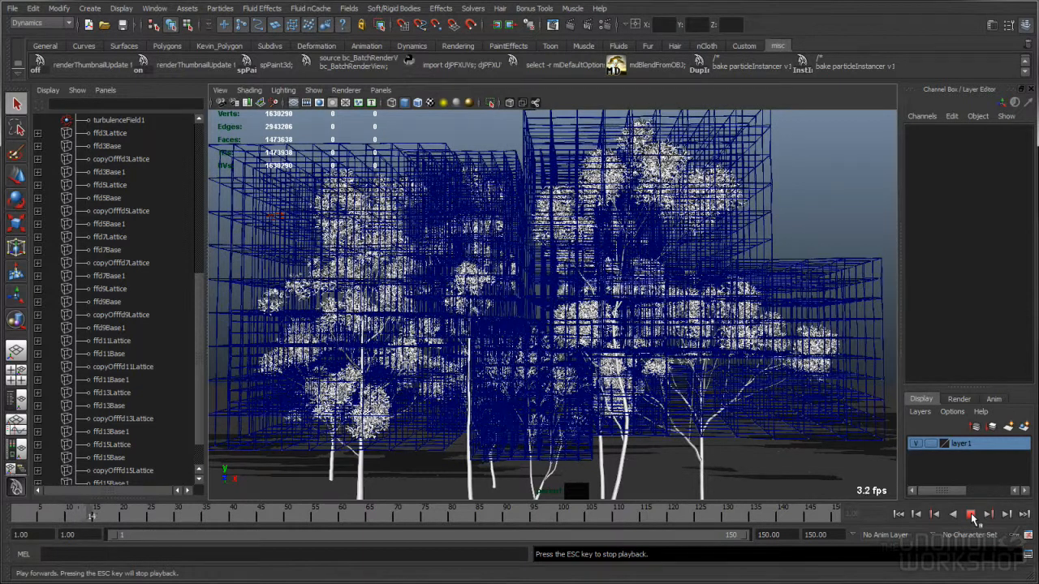
pyautogui.click(971, 513)
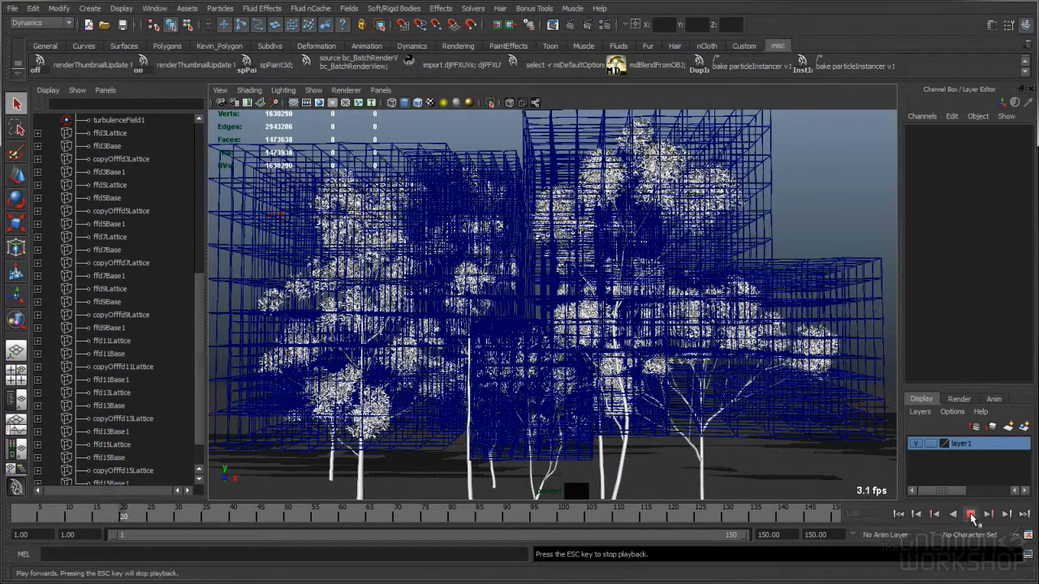
# - Collapse the Dynamics group in the outliner and turn its Visibility off to hide all the lattices
pyautogui.moveTo(201, 386); pyautogui.dragTo(195, 291)
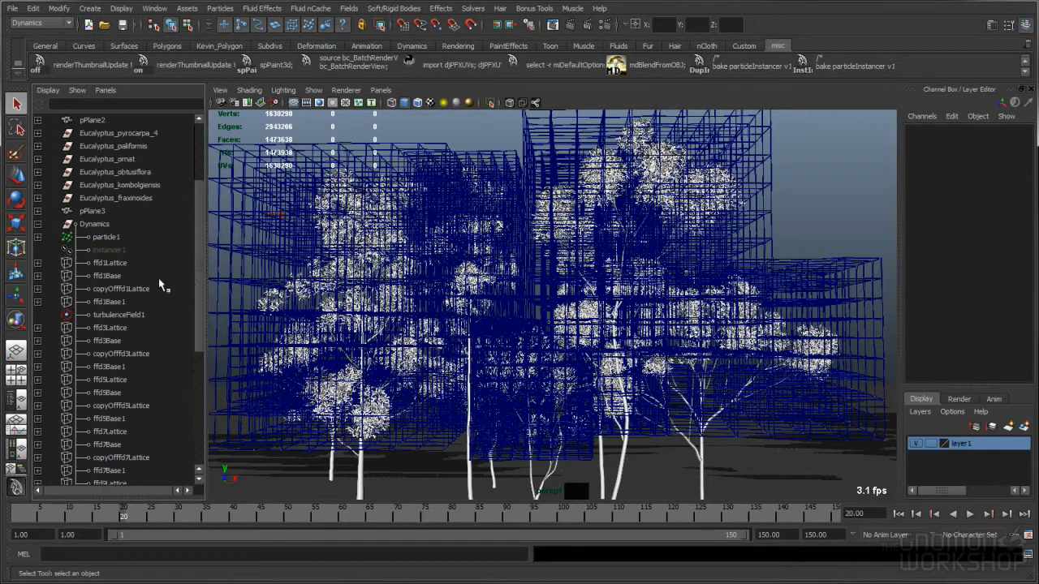
pyautogui.click(37, 224)
pyautogui.click(101, 342)
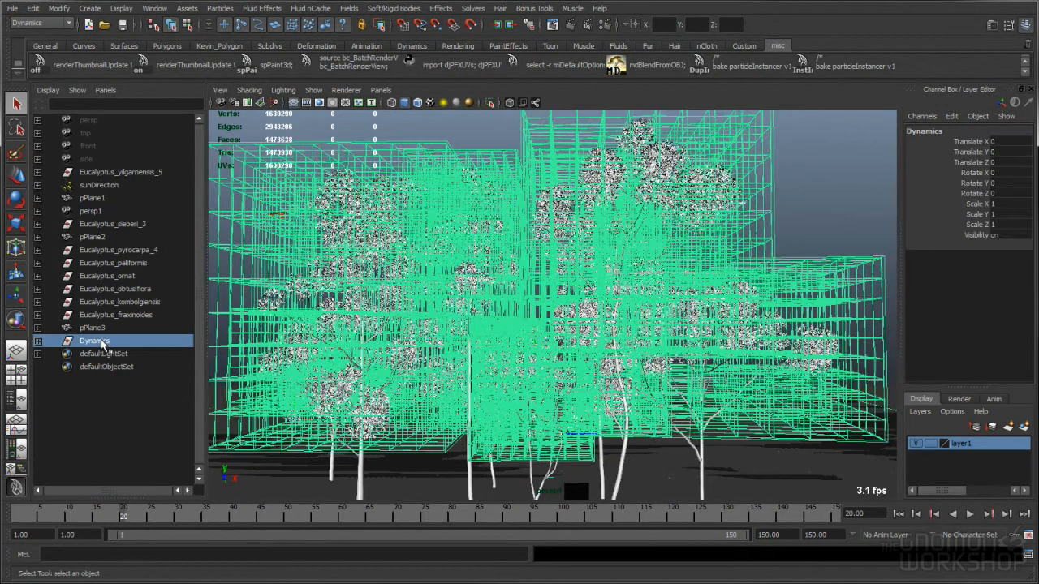
pyautogui.click(1010, 234)
pyautogui.write('0')
pyautogui.press('Return')
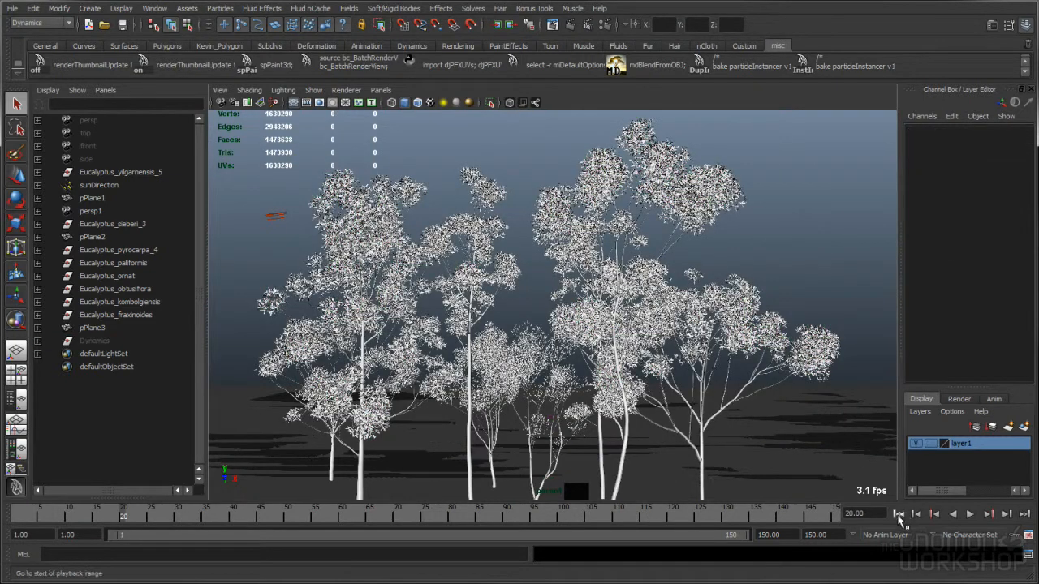
# - Play the simulation from the first frame, examine the tallest tree's swaying leaves up close, then stop playback
pyautogui.click(899, 514)
pyautogui.click(970, 514)
pyautogui.click(970, 514)
pyautogui.keyDown('alt'); pyautogui.moveTo(545, 268); pyautogui.dragTo(740, 203, button='right'); pyautogui.keyUp('alt')
pyautogui.keyDown('alt'); pyautogui.moveTo(740, 203); pyautogui.dragTo(618, 320, button='middle'); pyautogui.keyUp('alt')
pyautogui.hotkey('alt', 'v')
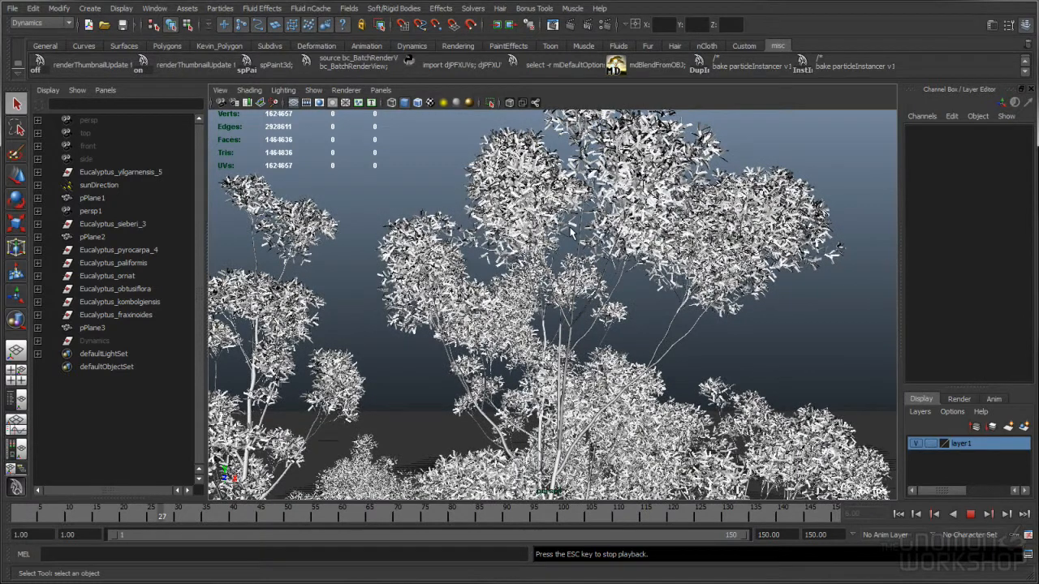
pyautogui.press('Escape')
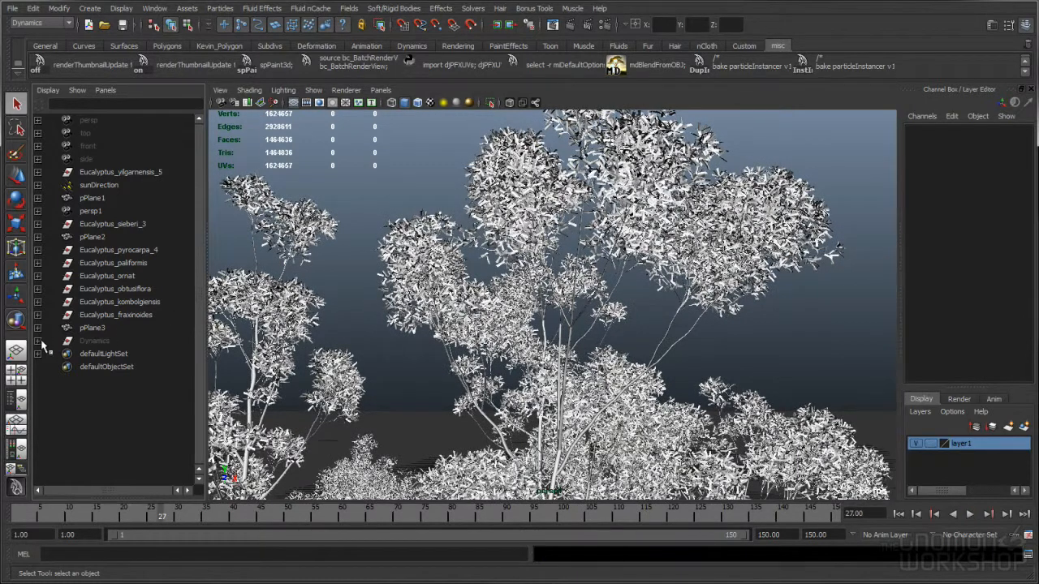
# - Expand the Dynamics group and look through its contents, selecting ffd11LatticeParticle under ffd11Lattice
pyautogui.click(37, 341)
pyautogui.scroll(-5, 186, 308)
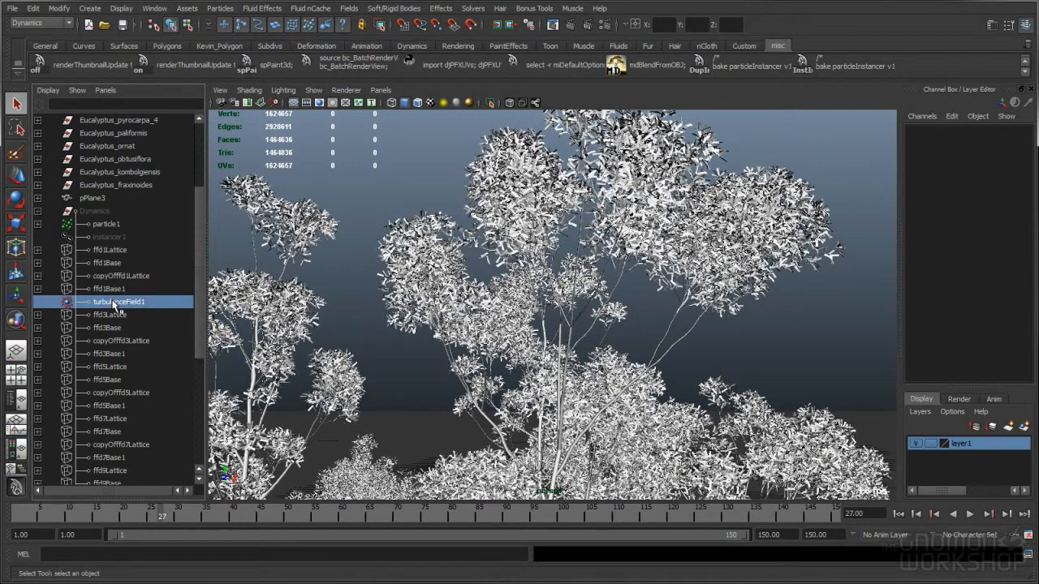
pyautogui.click(122, 302)
pyautogui.moveTo(203, 212); pyautogui.dragTo(201, 349)
pyautogui.click(38, 327)
pyautogui.click(37, 328)
pyautogui.click(38, 302)
pyautogui.click(132, 327)
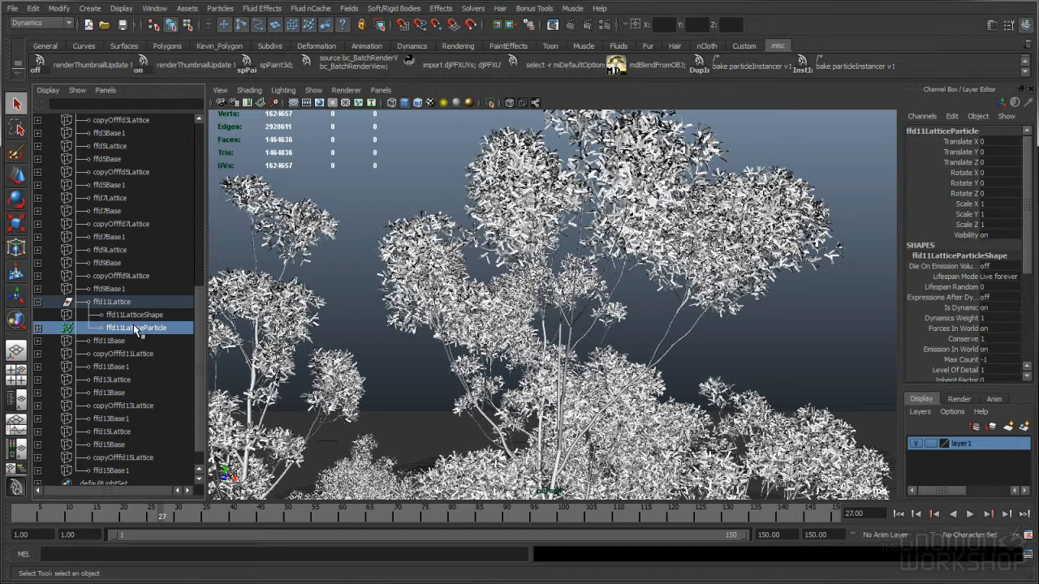
pyautogui.click(38, 302)
pyautogui.scroll(4, 129, 275)
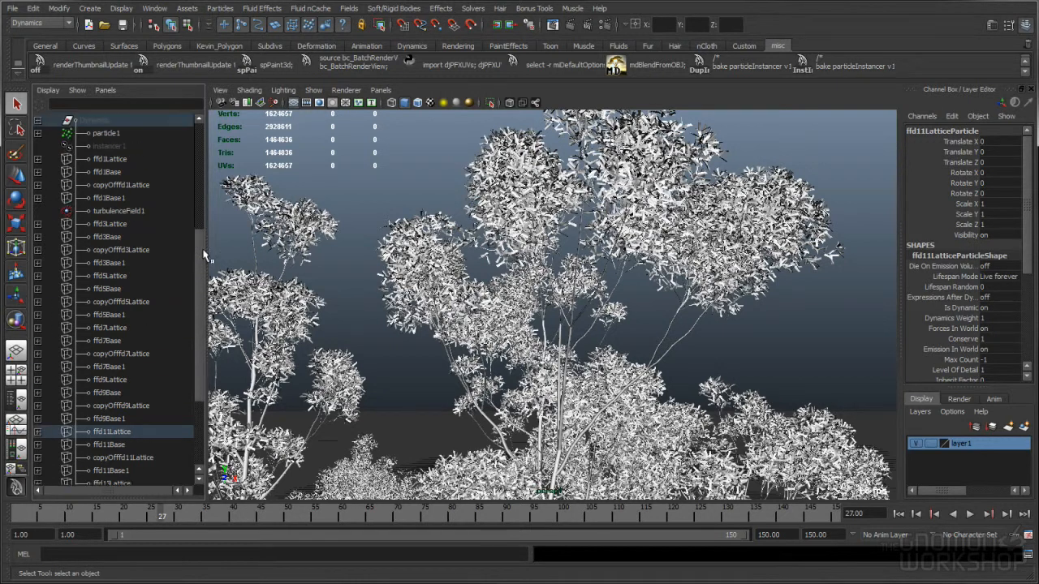
# - Select turbulenceField1 to examine its attributes, then clear the selection and view the whole forest
pyautogui.click(120, 237)
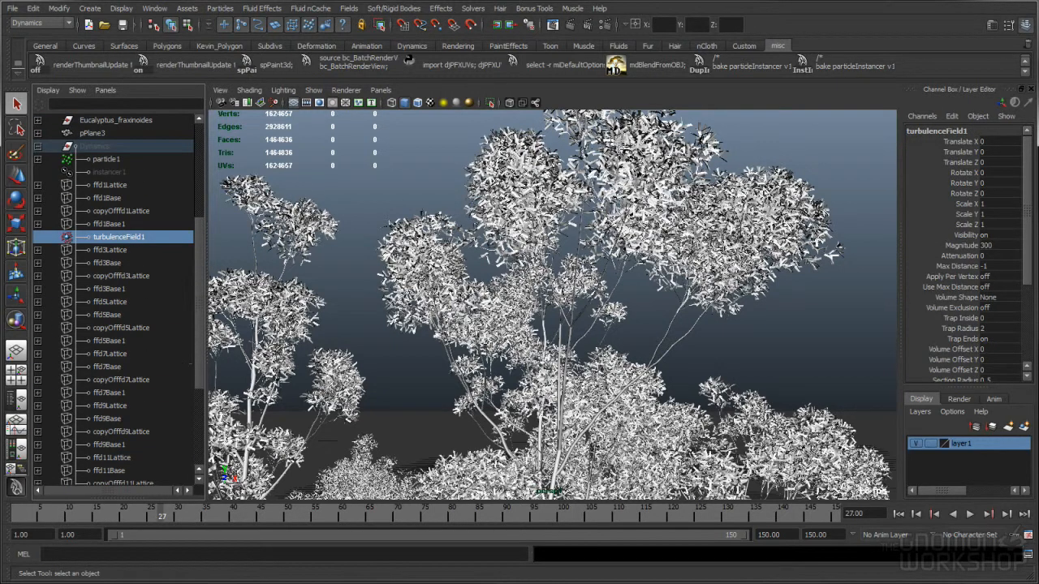
pyautogui.click(352, 177)
pyautogui.keyDown('alt'); pyautogui.moveTo(392, 203); pyautogui.dragTo(295, 208, button='right'); pyautogui.keyUp('alt')
pyautogui.keyDown('alt'); pyautogui.moveTo(295, 208); pyautogui.dragTo(393, 133, button='middle'); pyautogui.keyUp('alt')
pyautogui.keyDown('alt'); pyautogui.moveTo(393, 134); pyautogui.dragTo(351, 148, button='right'); pyautogui.keyUp('alt')
pyautogui.keyDown('alt'); pyautogui.moveTo(351, 148); pyautogui.dragTo(406, 200); pyautogui.keyUp('alt')
# - Open the Dynamic Relationships Editor, widen it, and expand the Dynamics group and ffd1Lattice in its object list
pyautogui.click(154, 8)
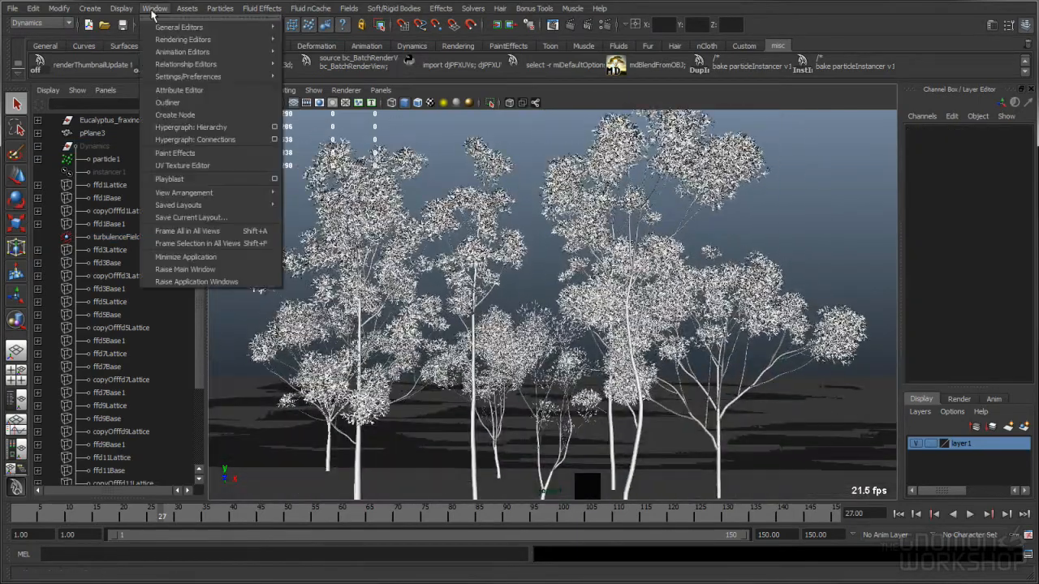
pyautogui.moveTo(194, 77)
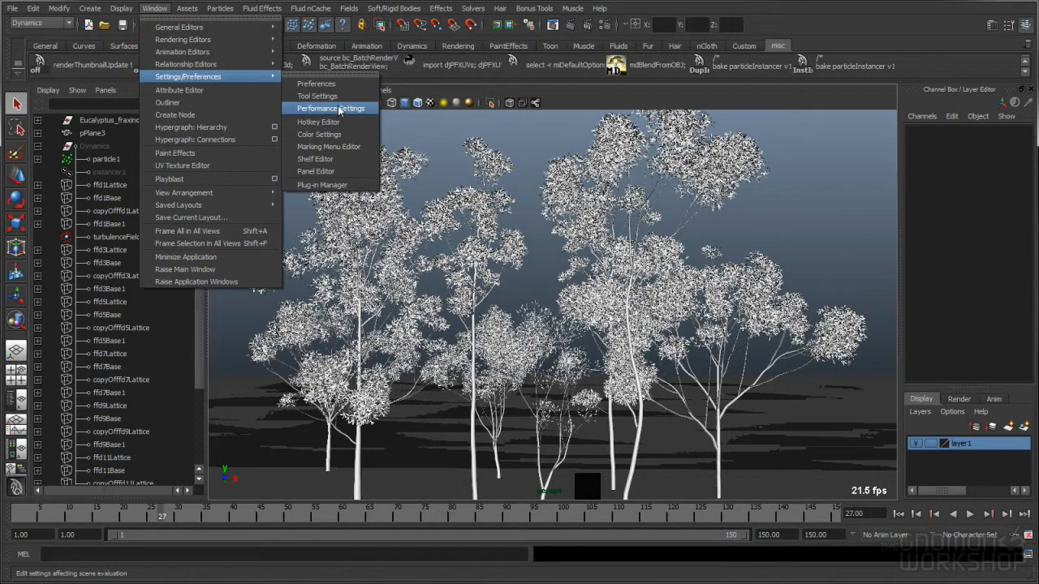
pyautogui.moveTo(233, 65)
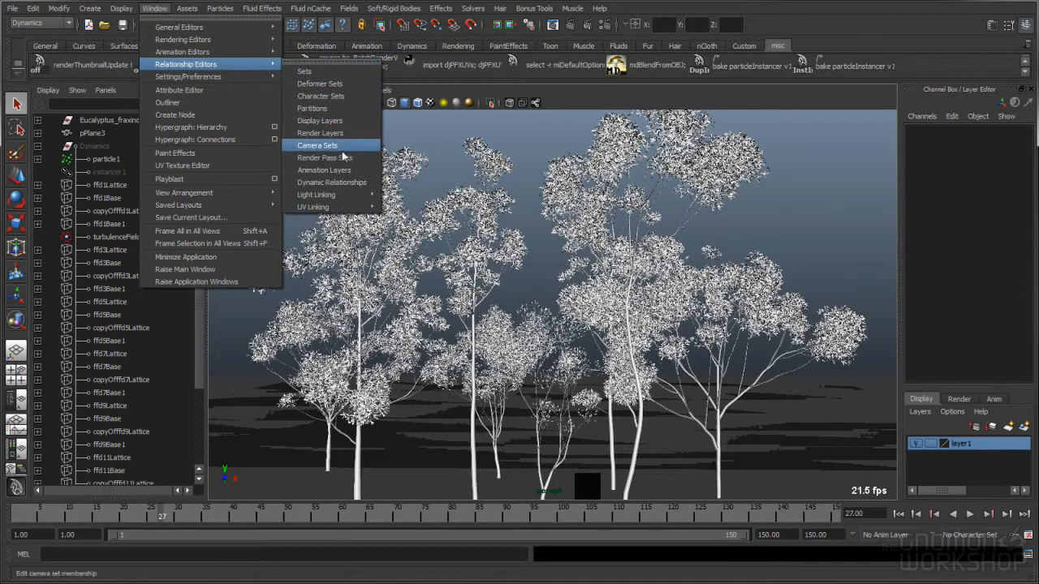
pyautogui.click(360, 185)
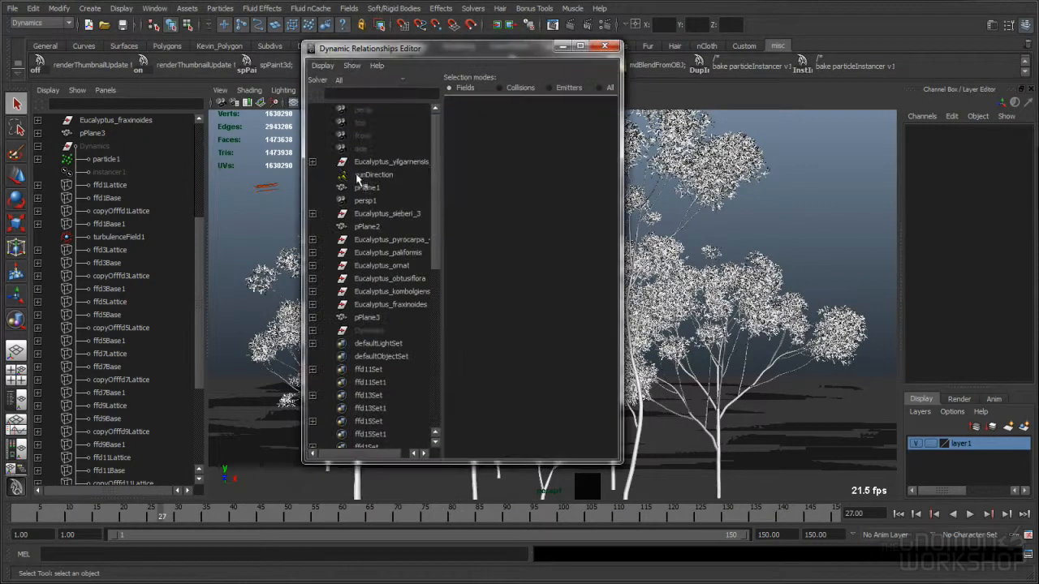
pyautogui.click(313, 330)
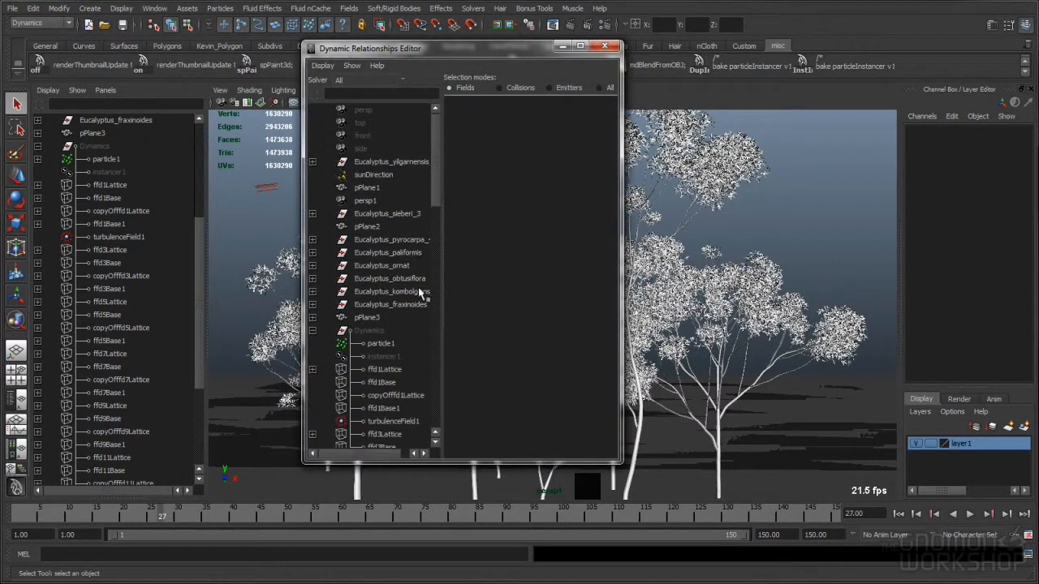
pyautogui.scroll(-2, 430, 204)
pyautogui.scroll(-1, 438, 211)
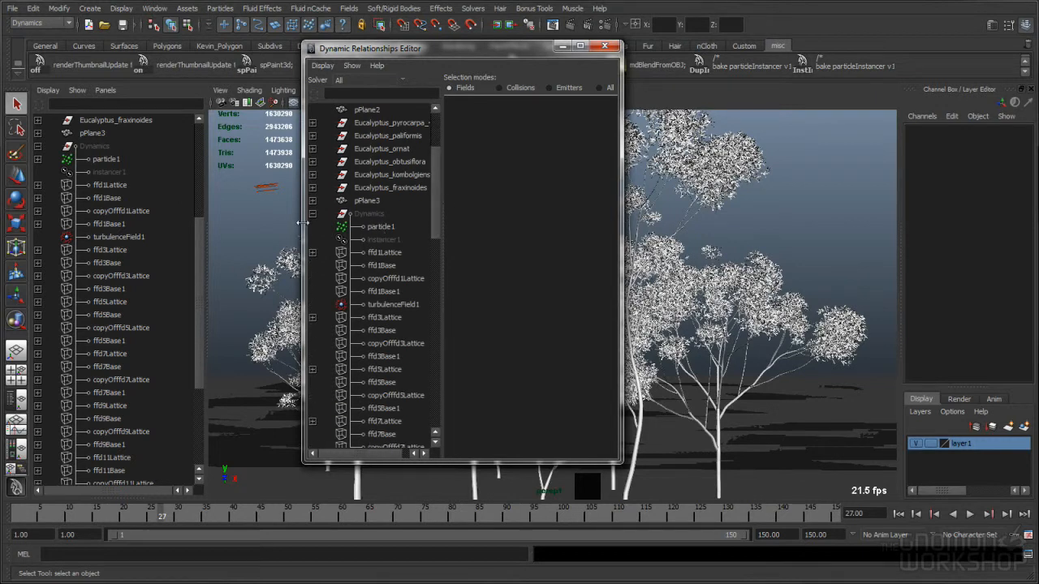
pyautogui.moveTo(303, 222); pyautogui.dragTo(232, 223)
pyautogui.click(242, 253)
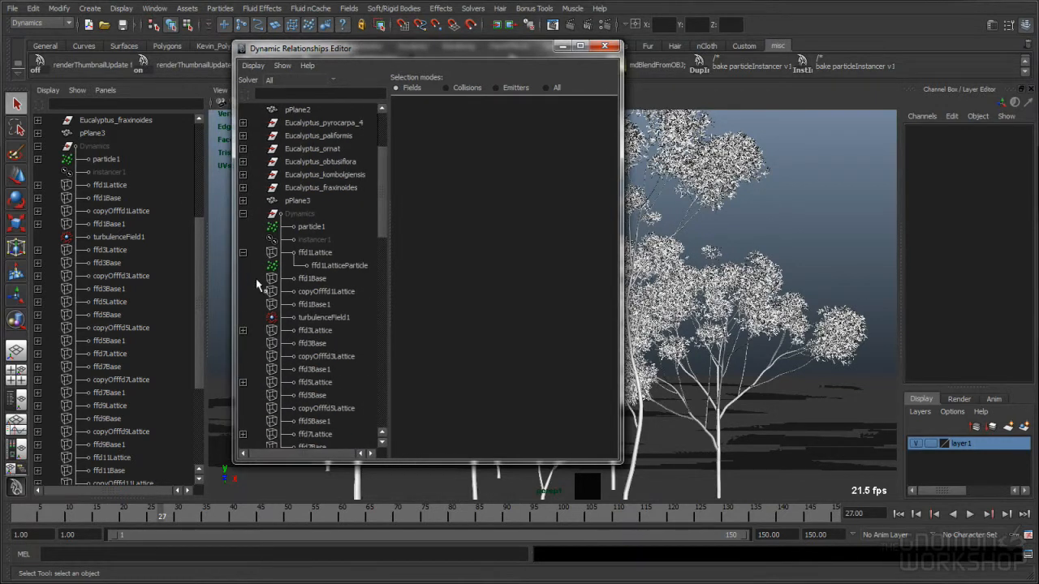
# - Examine which field is linked to ffd1LatticeParticle, ffd3LatticeParticle and ffd5LatticeParticle in the Dynamic Relationships Editor
pyautogui.click(341, 266)
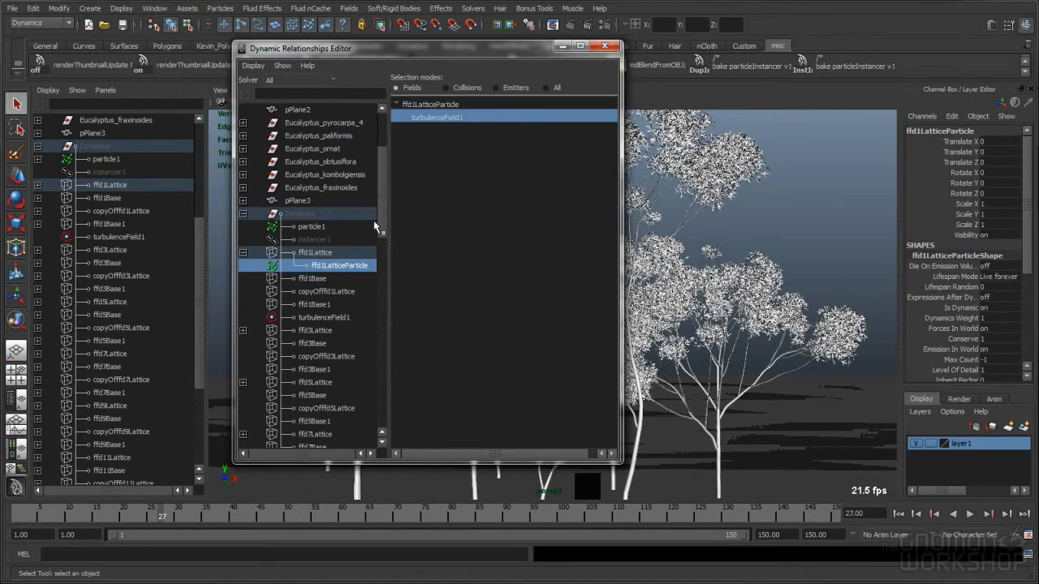
pyautogui.click(243, 331)
pyautogui.click(244, 396)
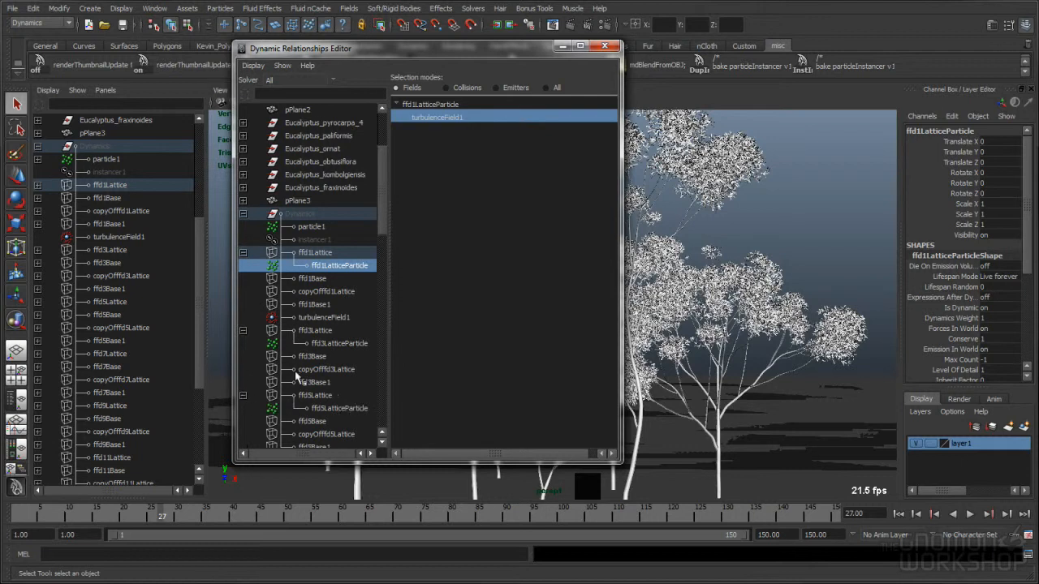
pyautogui.scroll(-2, 379, 237)
pyautogui.click(352, 266)
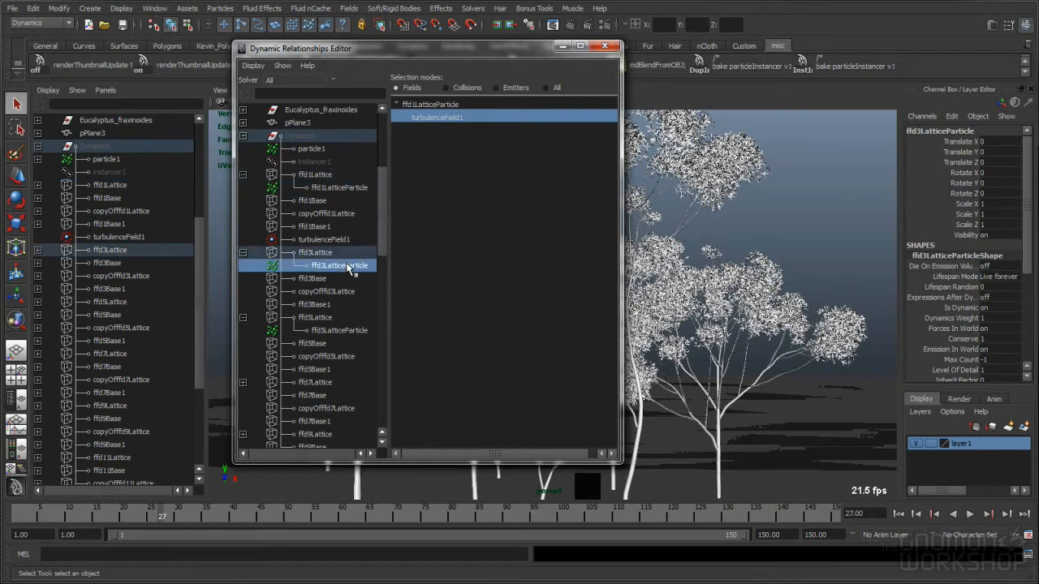
pyautogui.click(339, 330)
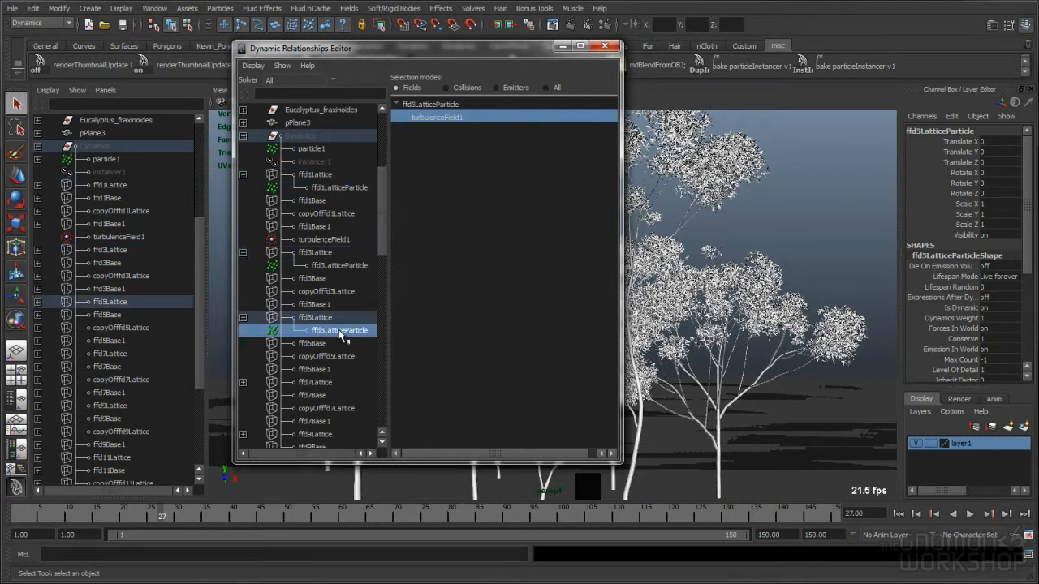
pyautogui.click(339, 266)
pyautogui.click(345, 188)
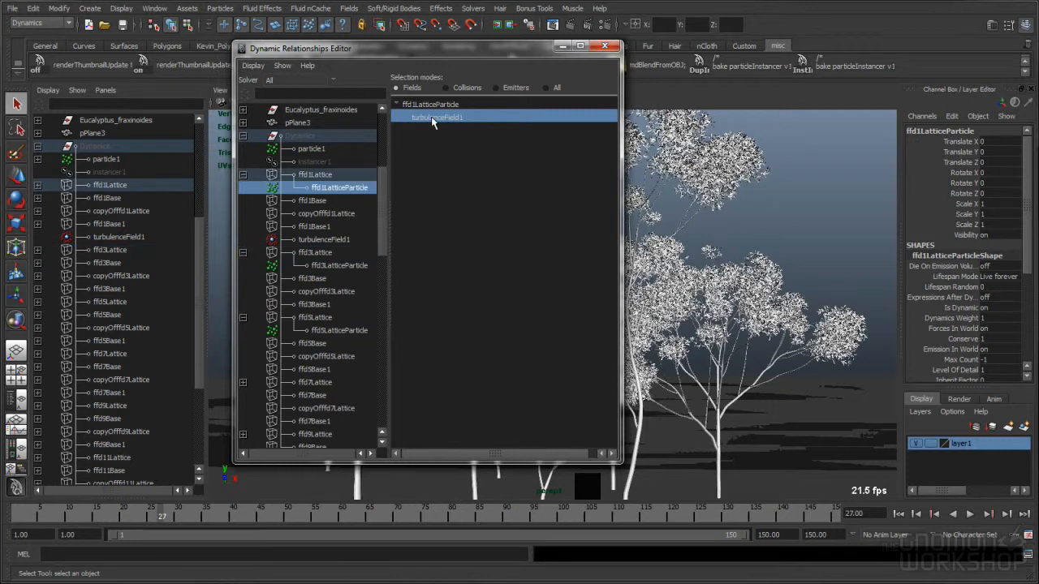
pyautogui.click(344, 266)
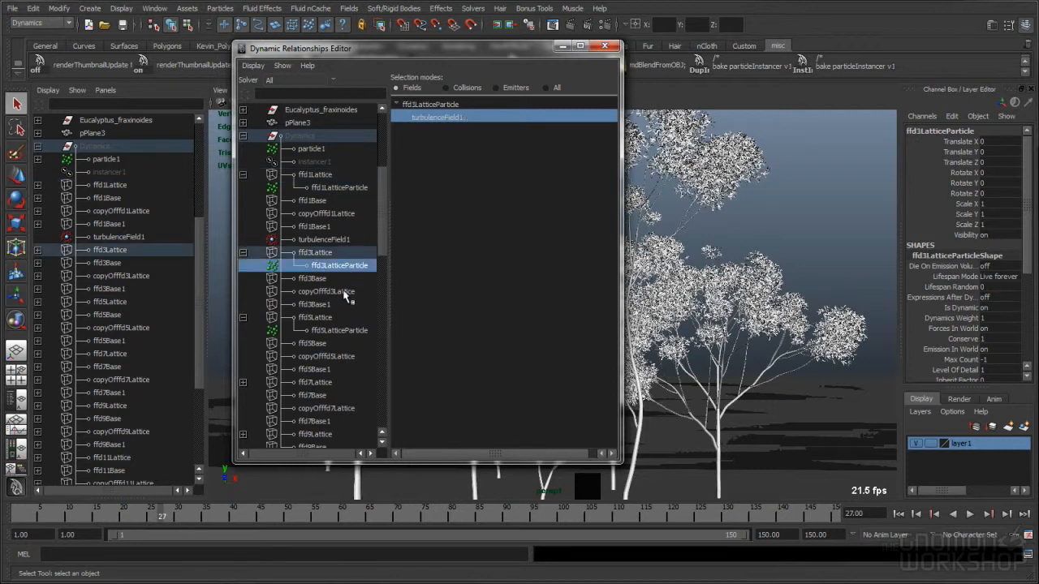
pyautogui.click(339, 330)
pyautogui.click(340, 267)
pyautogui.click(342, 187)
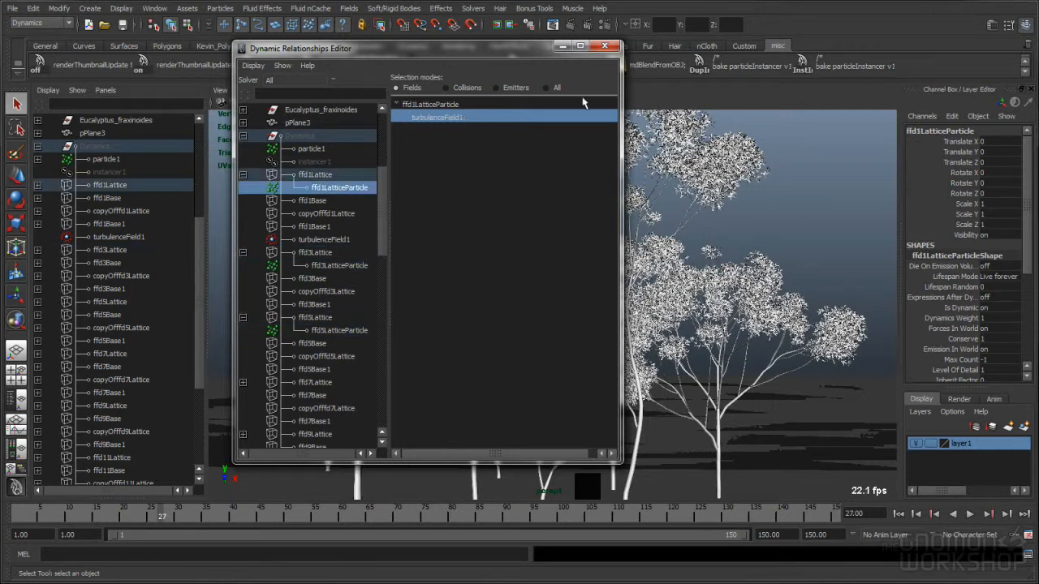
# - Close the Dynamic Relationships Editor, collapse the Dynamics group in the outliner and clear the selection
pyautogui.click(610, 47)
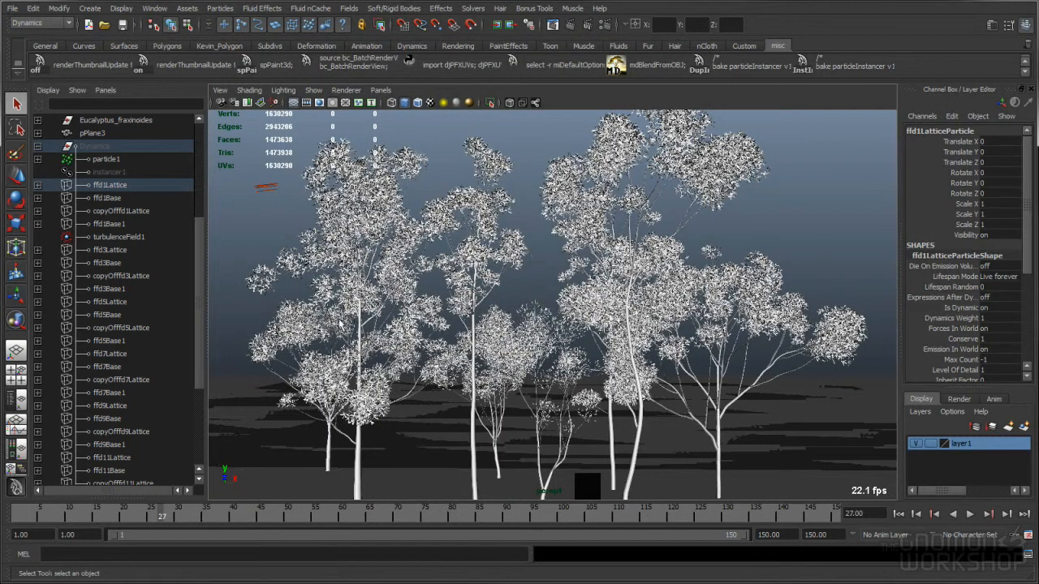
pyautogui.scroll(5, 187, 326)
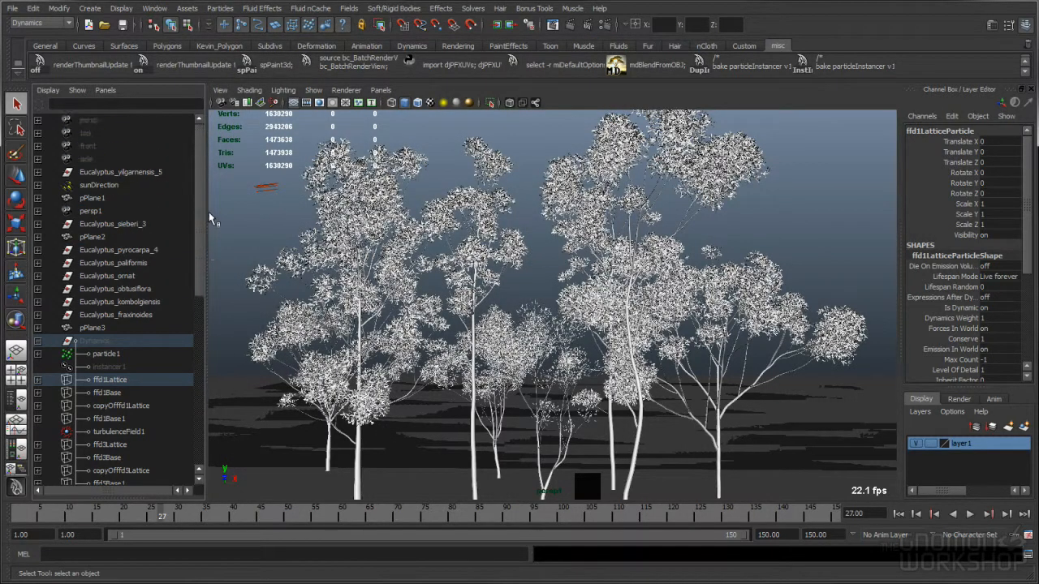
pyautogui.moveTo(208, 216); pyautogui.dragTo(209, 266)
pyautogui.click(38, 250)
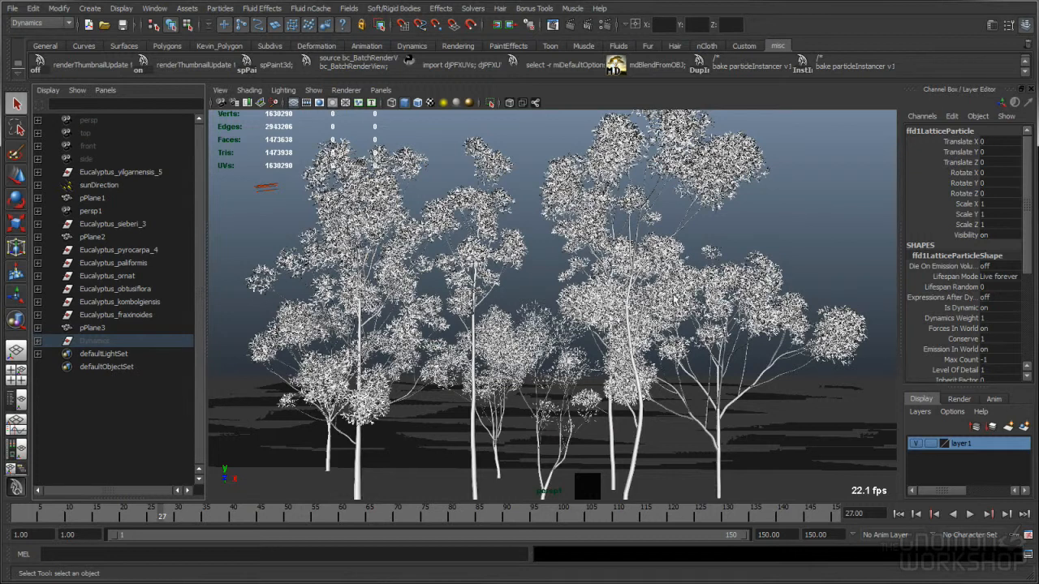
pyautogui.click(233, 204)
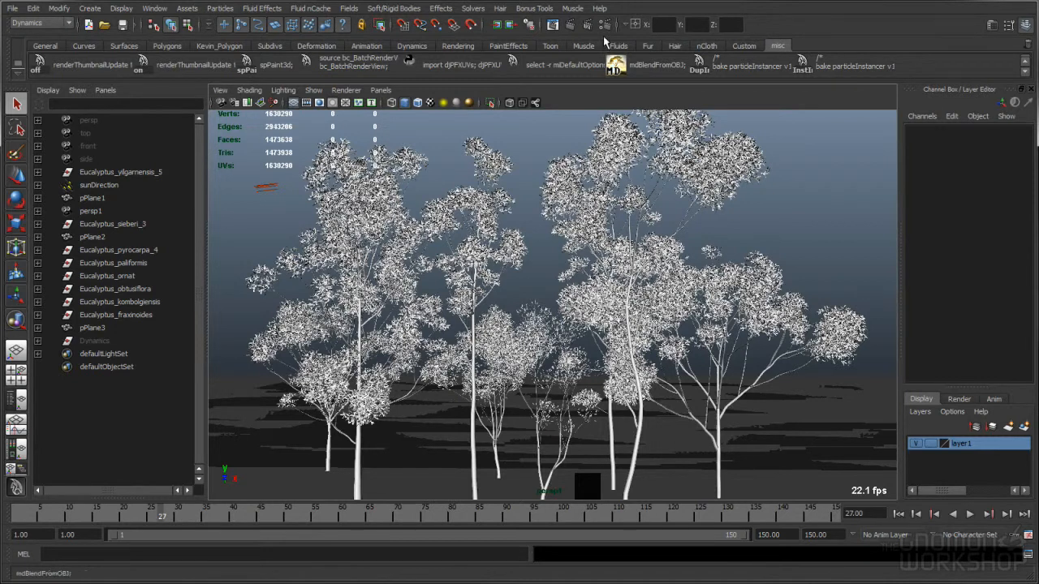
# - Switch to the onyx_anims folder, open Onyx_Eucalyptus_02_h264.mov in the movie player and close the folder window
pyautogui.click(637, 2)
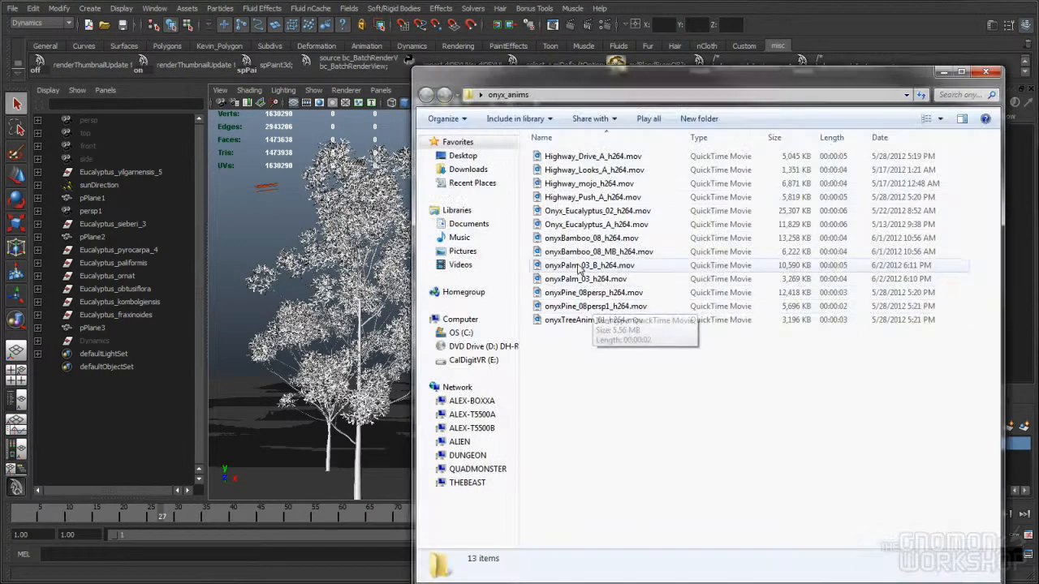
pyautogui.moveTo(641, 74); pyautogui.dragTo(654, 53)
pyautogui.click(625, 190)
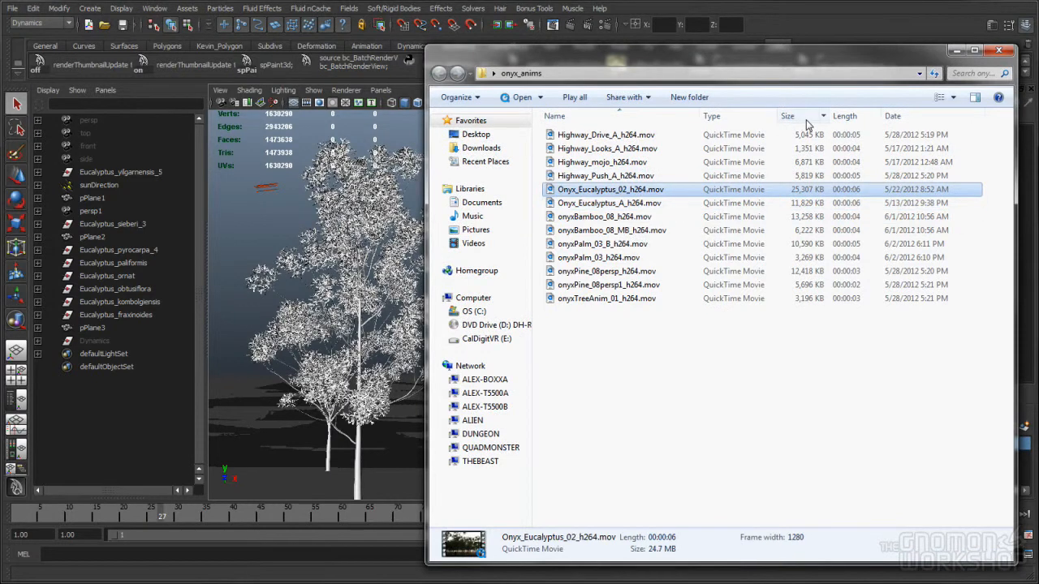
pyautogui.press('Return')
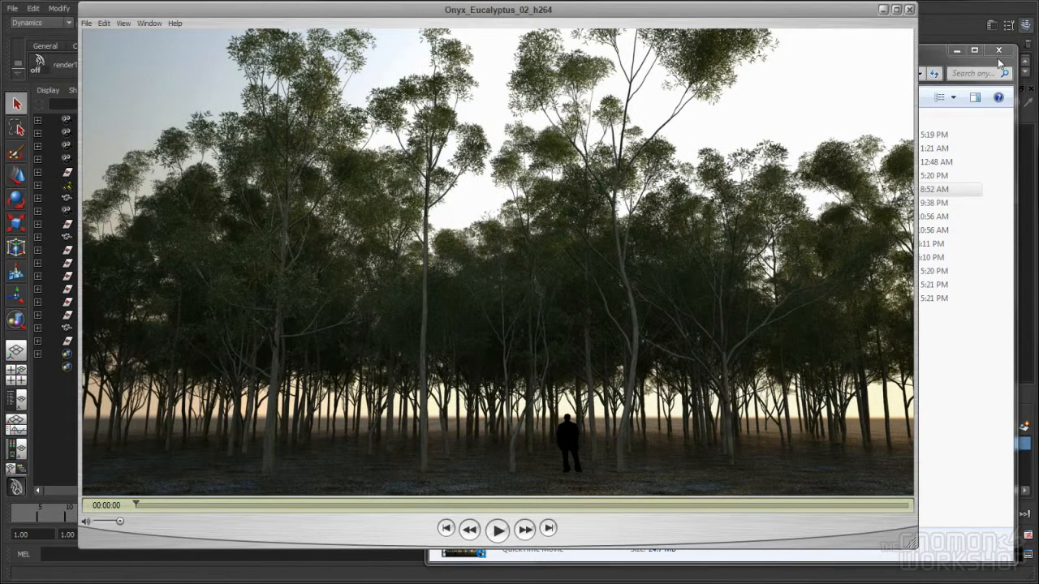
pyautogui.click(998, 51)
pyautogui.moveTo(597, 10); pyautogui.dragTo(638, 26)
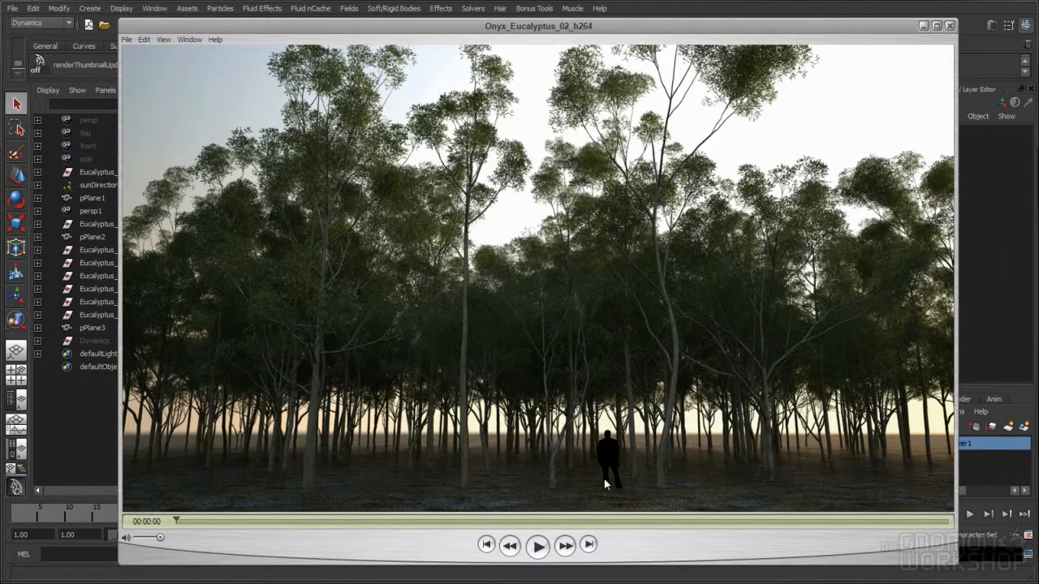
# - Play the rendered eucalyptus forest movie twice from the start to examine the tree motion, then rewind it
pyautogui.press('space')
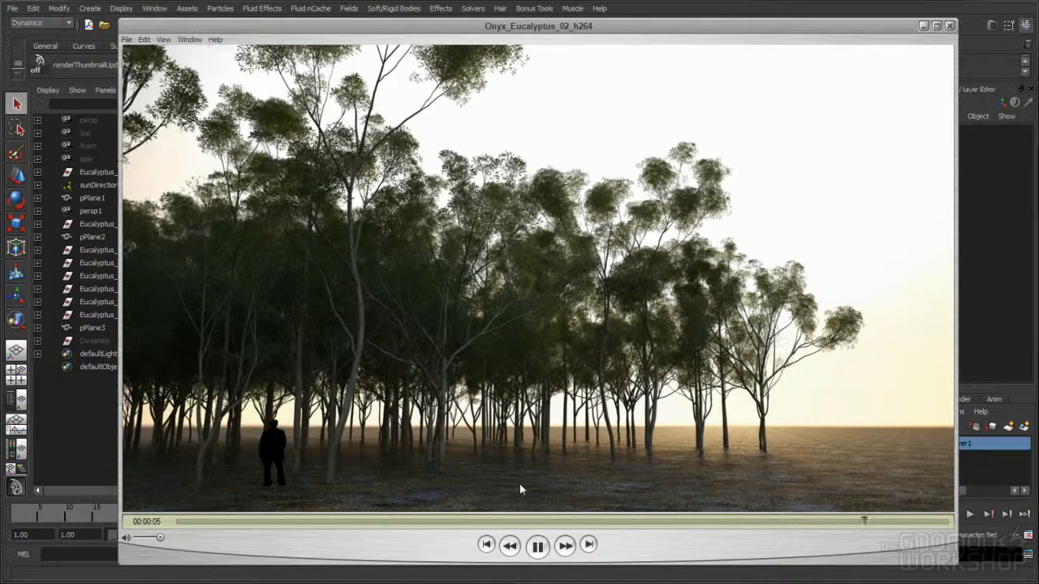
pyautogui.click(487, 544)
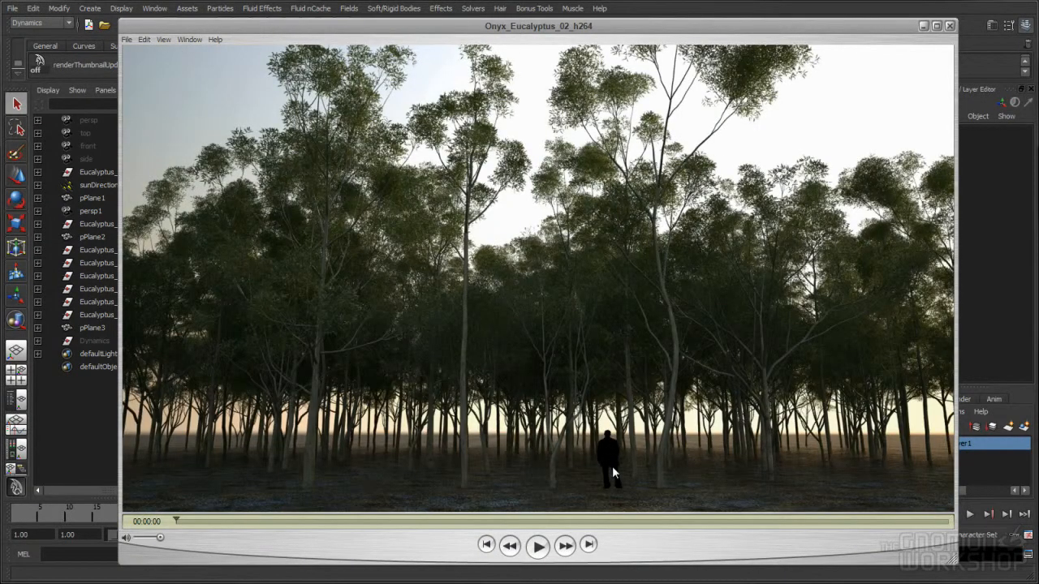
pyautogui.press('space')
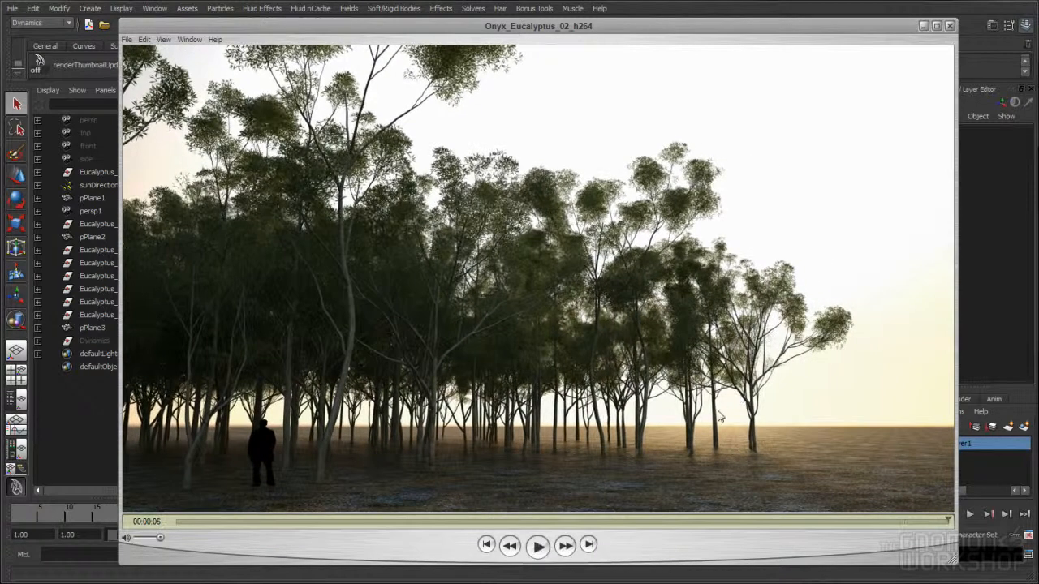
pyautogui.click(487, 545)
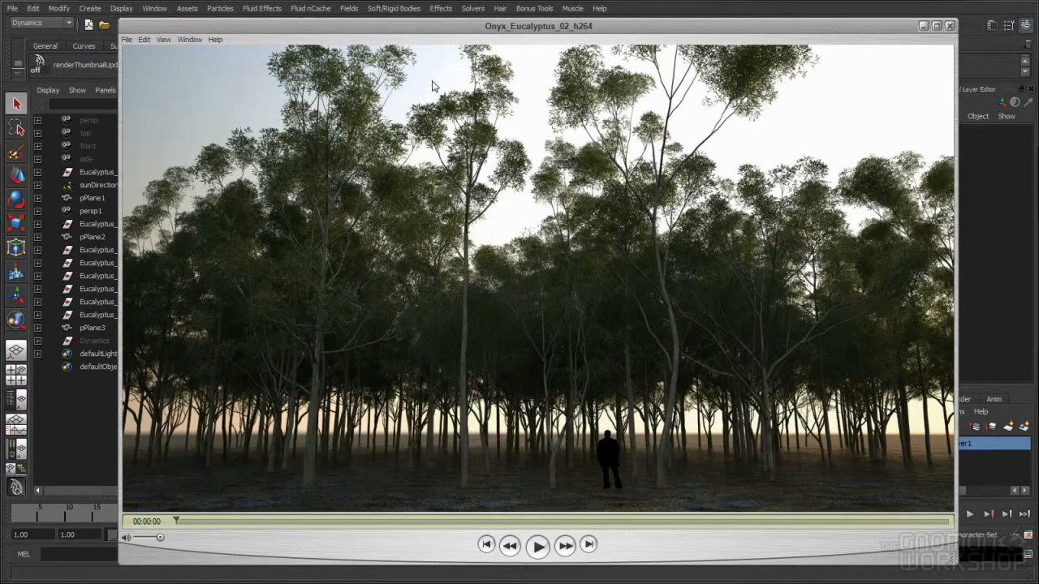
# - Play the rendered forest movie again, replay its last part from two earlier points and close the movie player
pyautogui.press('space')
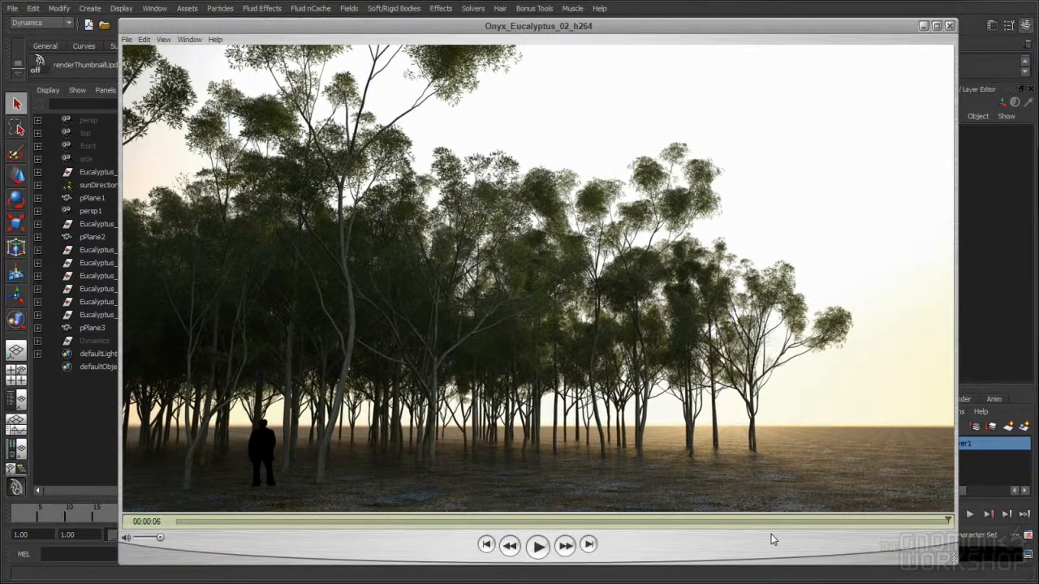
pyautogui.click(776, 521)
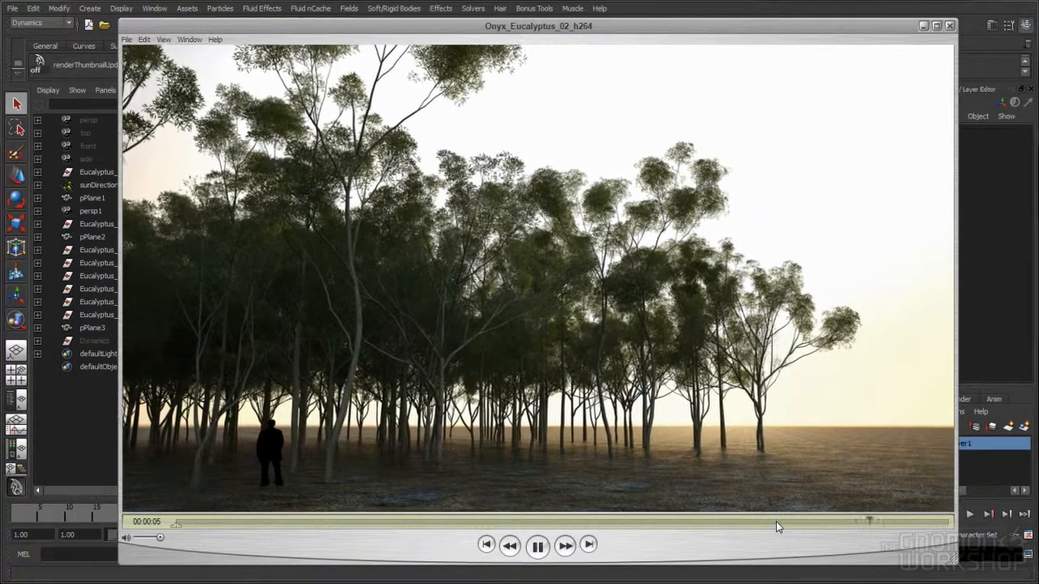
pyautogui.click(730, 521)
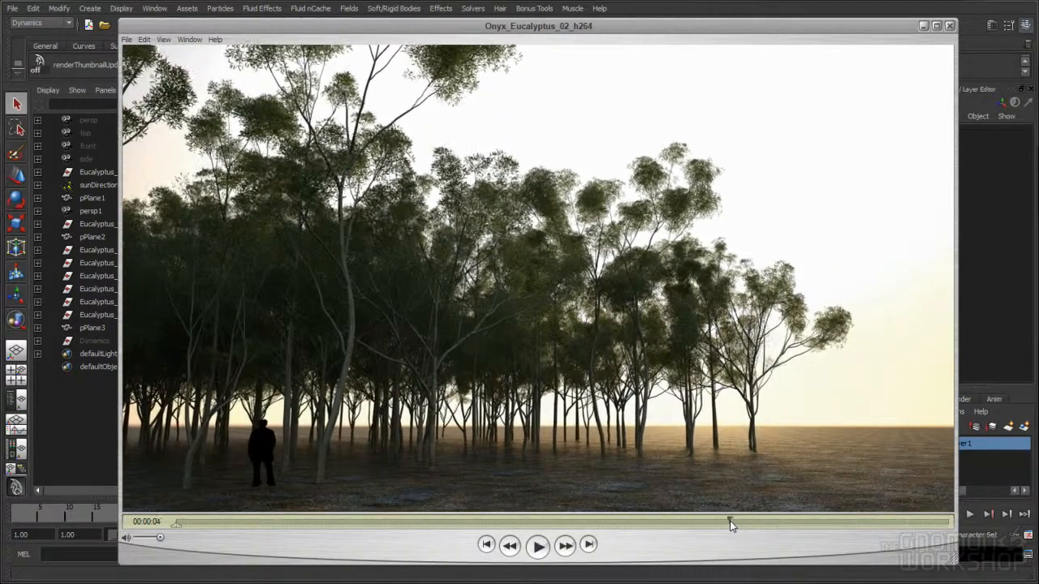
pyautogui.click(730, 523)
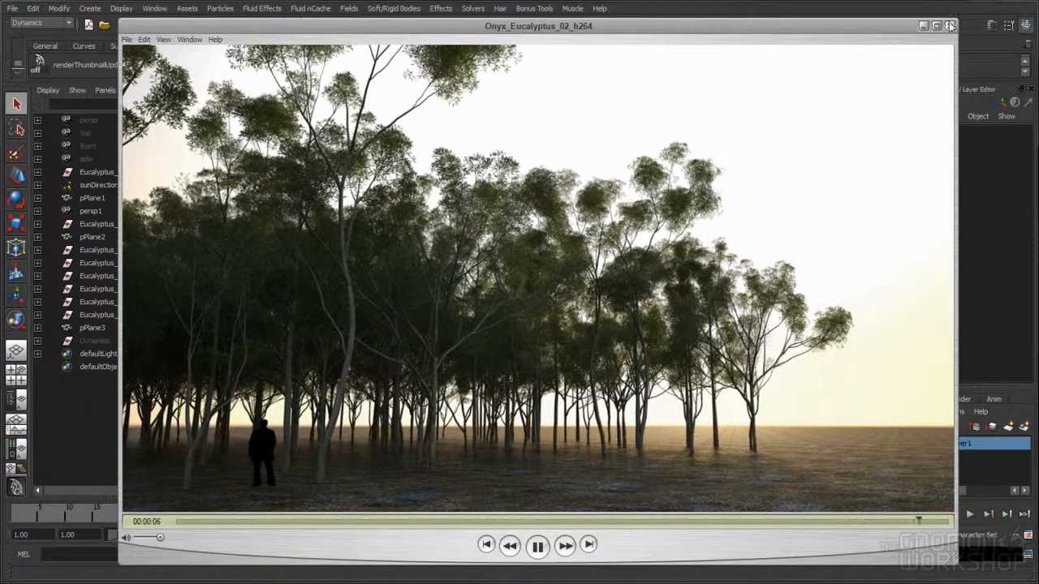
pyautogui.click(949, 26)
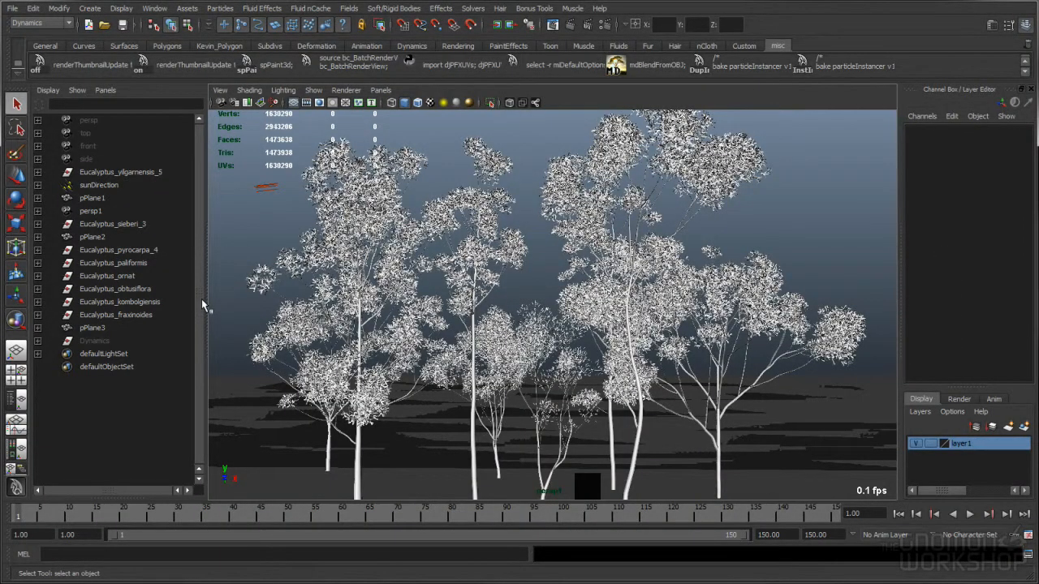
# - Select the eucalyptus groups one by one from Eucalyptus_yilgarnensis_5 to Eucalyptus_fraxinoides to examine which tree each is, then clear the selection
pyautogui.click(158, 172)
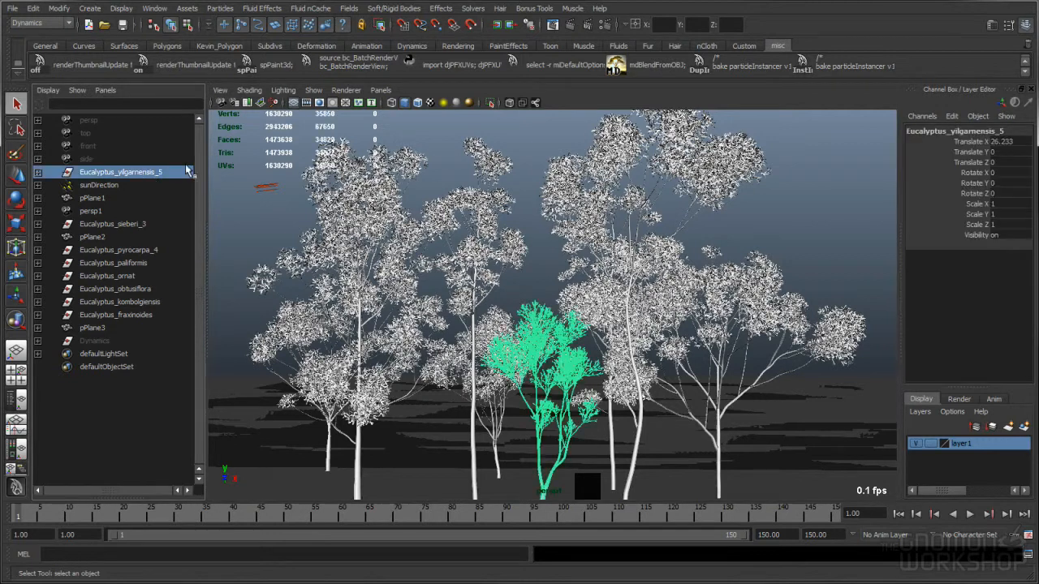
pyautogui.click(114, 224)
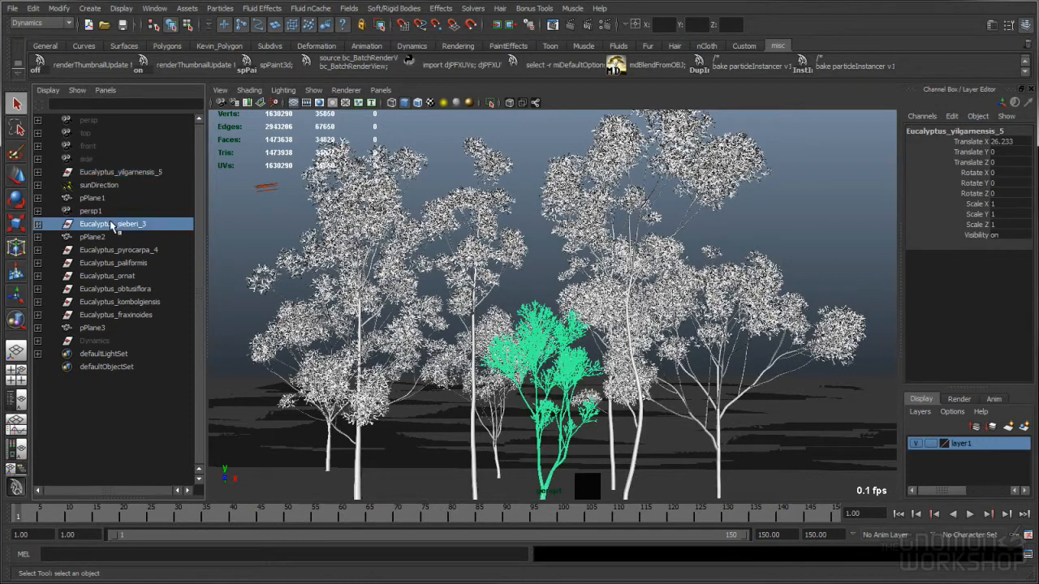
pyautogui.click(139, 251)
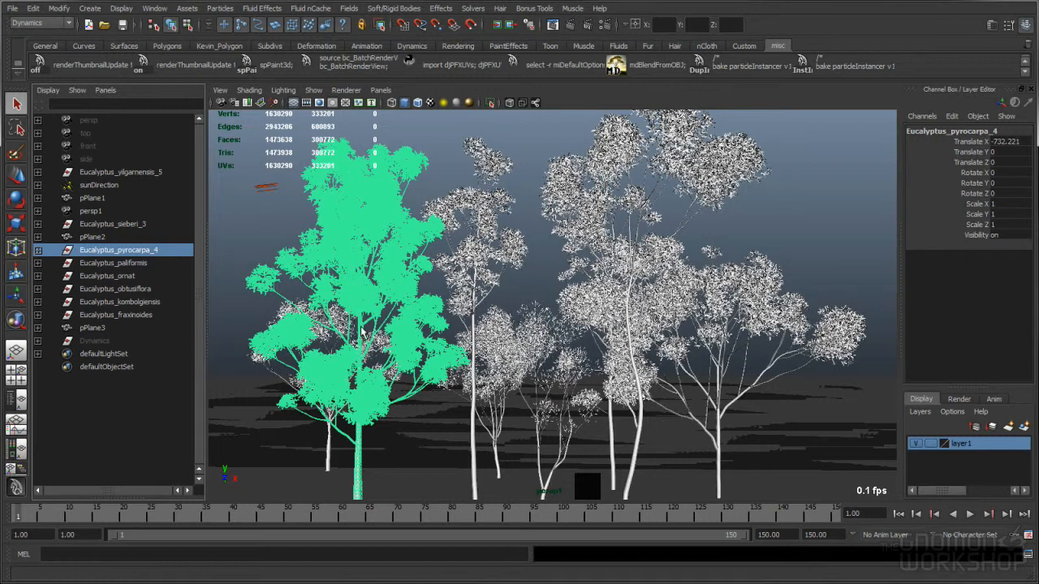
pyautogui.click(162, 172)
pyautogui.click(130, 224)
pyautogui.click(121, 250)
pyautogui.click(130, 263)
pyautogui.click(134, 276)
pyautogui.click(136, 289)
pyautogui.click(143, 302)
pyautogui.click(151, 315)
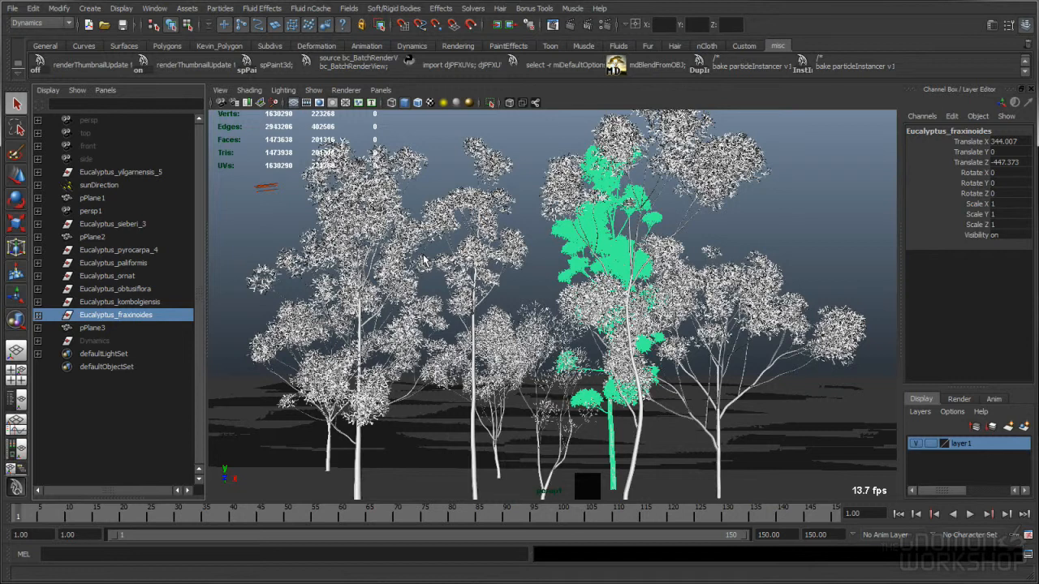
pyautogui.click(262, 241)
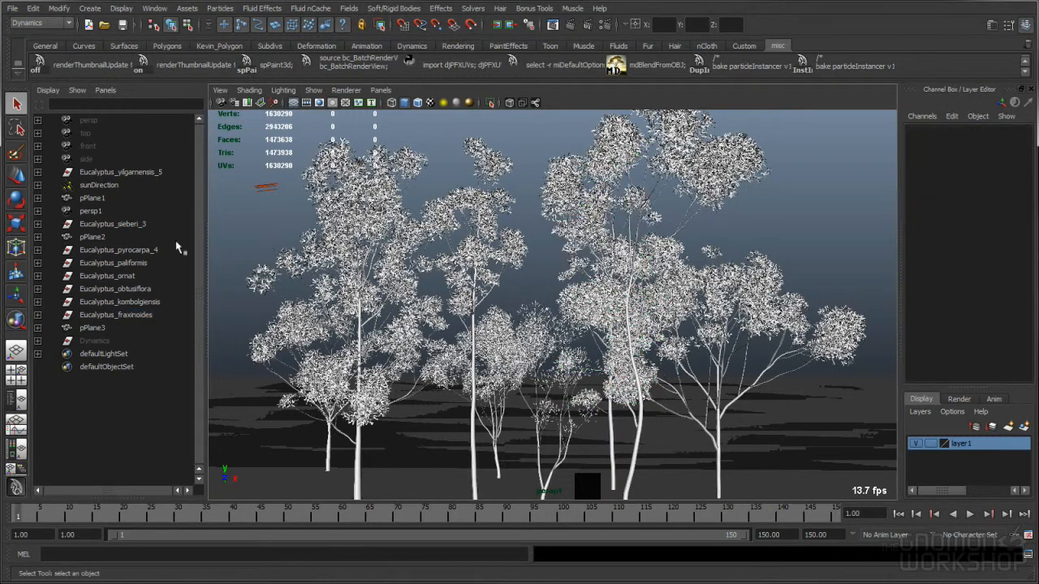
# - Go through all eight eucalyptus groups a second time to examine the hero trees' placement, ending with nothing selected
pyautogui.click(132, 172)
pyautogui.click(138, 225)
pyautogui.click(142, 251)
pyautogui.click(139, 265)
pyautogui.click(140, 278)
pyautogui.click(142, 290)
pyautogui.click(144, 302)
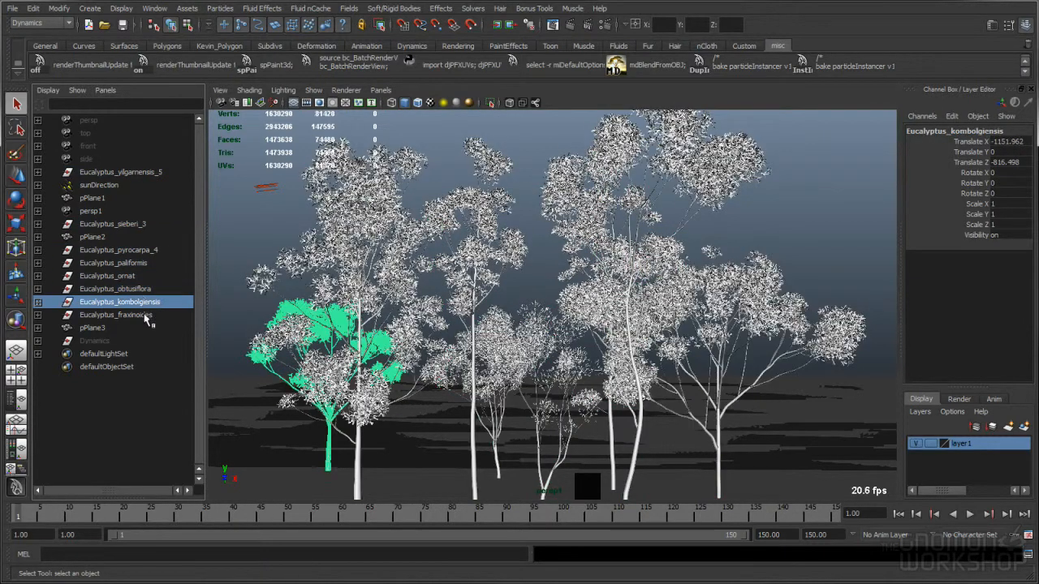
pyautogui.click(146, 315)
pyautogui.click(253, 237)
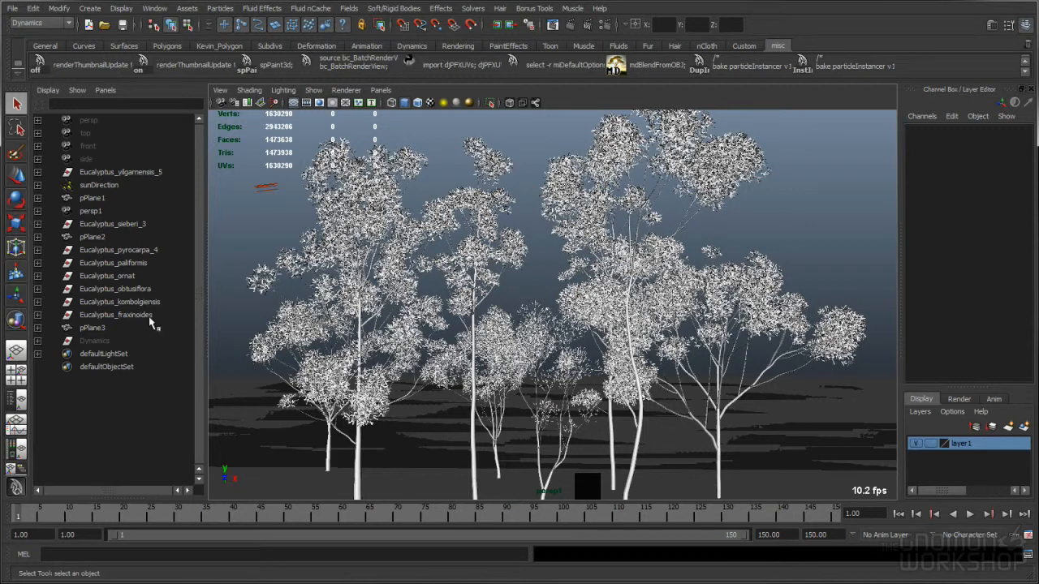
# - Expand the Dynamics group in the outliner, turn on the visibility of instancer1 and clear the selection
pyautogui.click(91, 342)
pyautogui.click(110, 367)
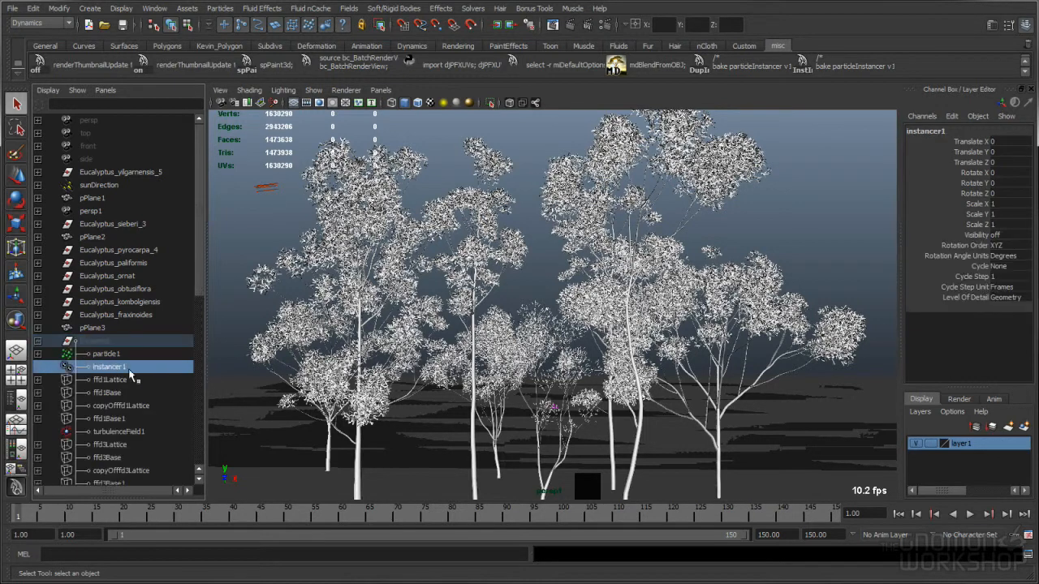
pyautogui.click(1004, 226)
pyautogui.click(998, 234)
pyautogui.click(257, 212)
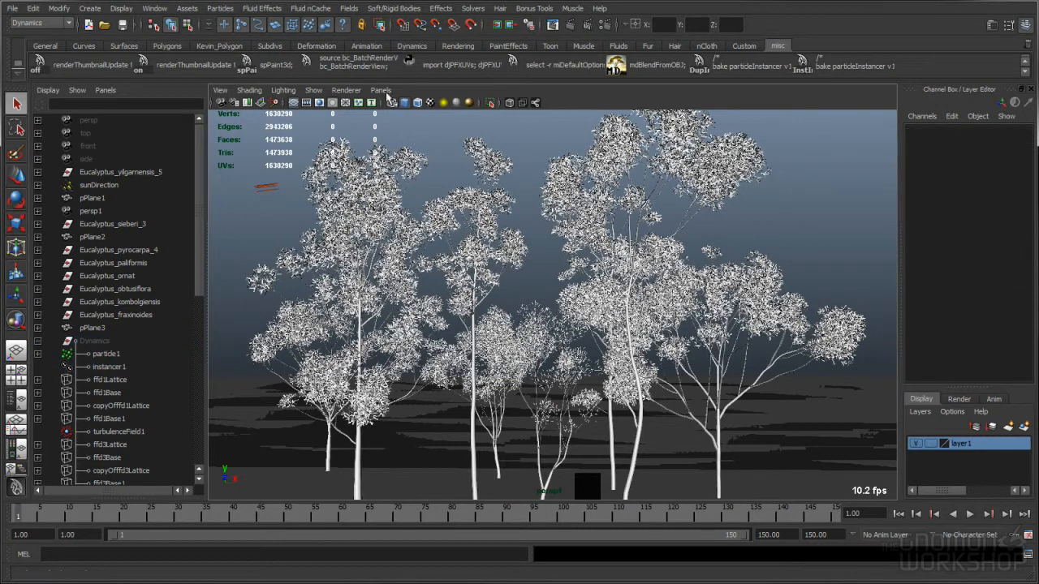
# - Switch the viewport to the persp camera, turn on the Dynamics group's visibility and leave nothing selected
pyautogui.click(392, 102)
pyautogui.click(482, 106)
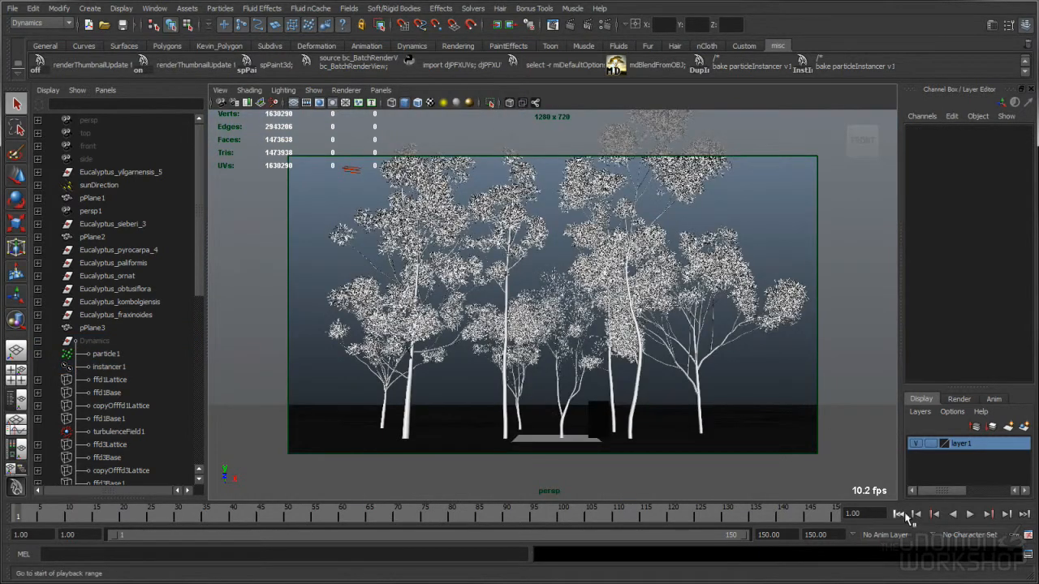
pyautogui.click(106, 341)
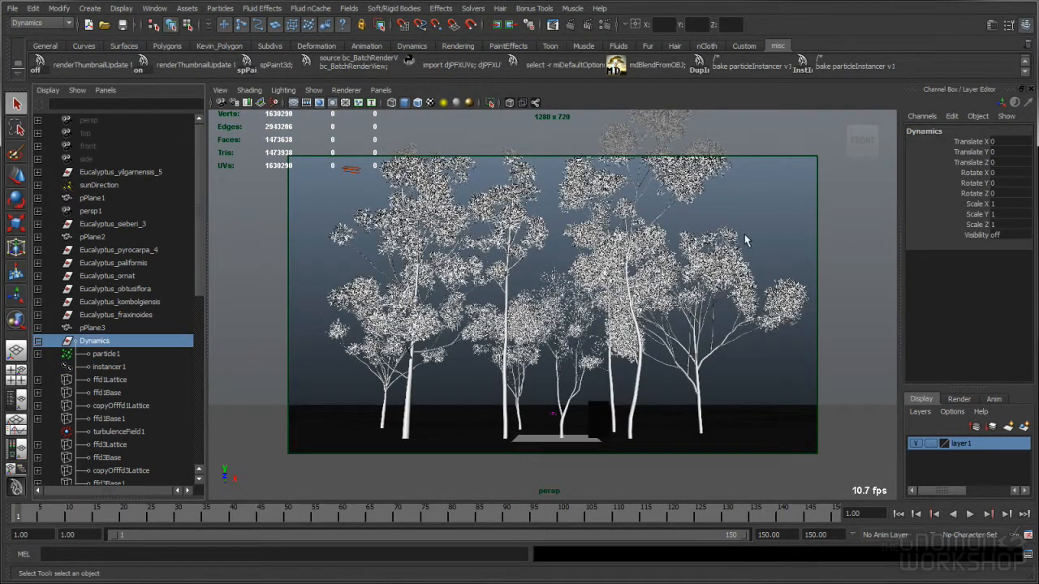
pyautogui.click(1017, 234)
pyautogui.click(313, 269)
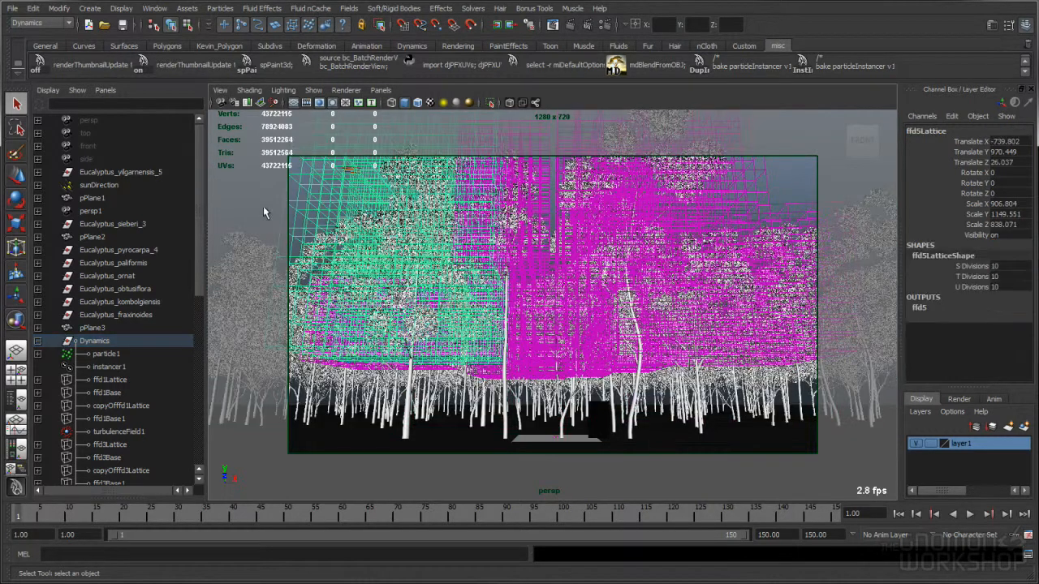
pyautogui.click(263, 207)
# - Hide every lattice, lattice base and the turbulence field in the Dynamics group, from ffd1Lattice through ffd15Base1
pyautogui.click(118, 380)
pyautogui.moveTo(199, 253); pyautogui.dragTo(204, 453)
pyautogui.keyDown('shift'); pyautogui.click(136, 443); pyautogui.keyUp('shift')
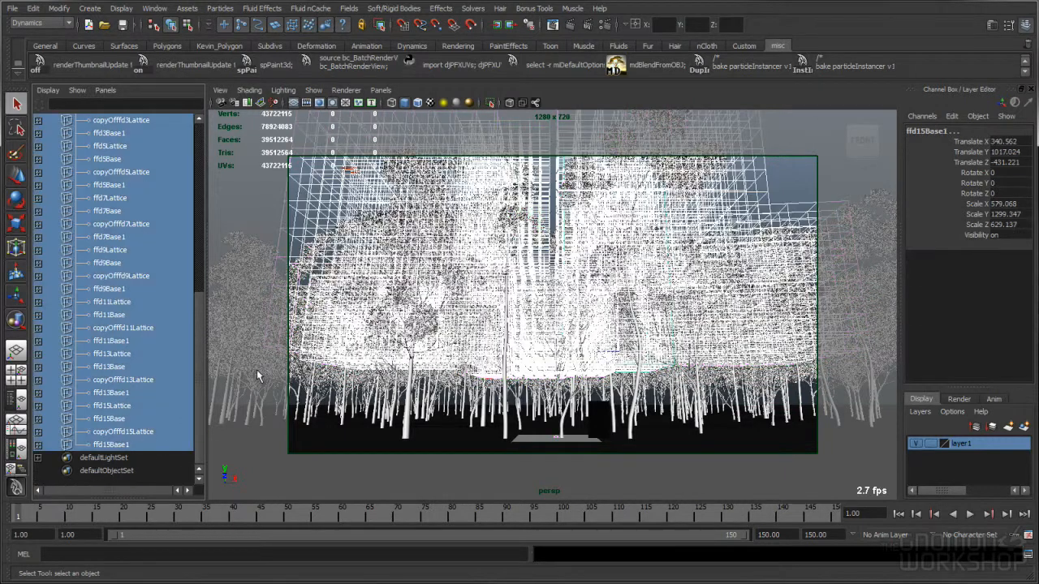
pyautogui.moveTo(200, 359); pyautogui.dragTo(209, 231)
pyautogui.click(1009, 235)
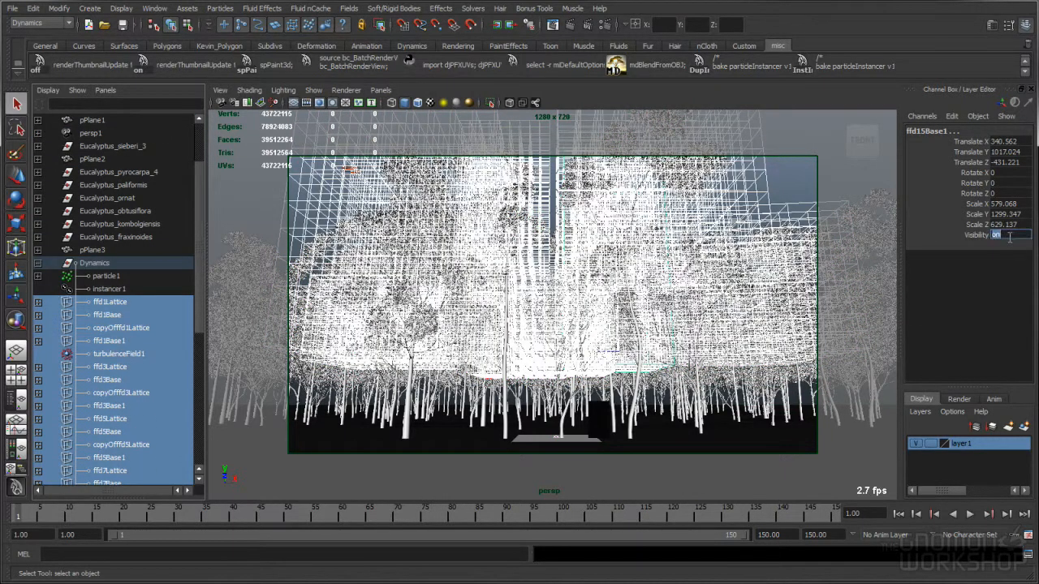
pyautogui.press('Return')
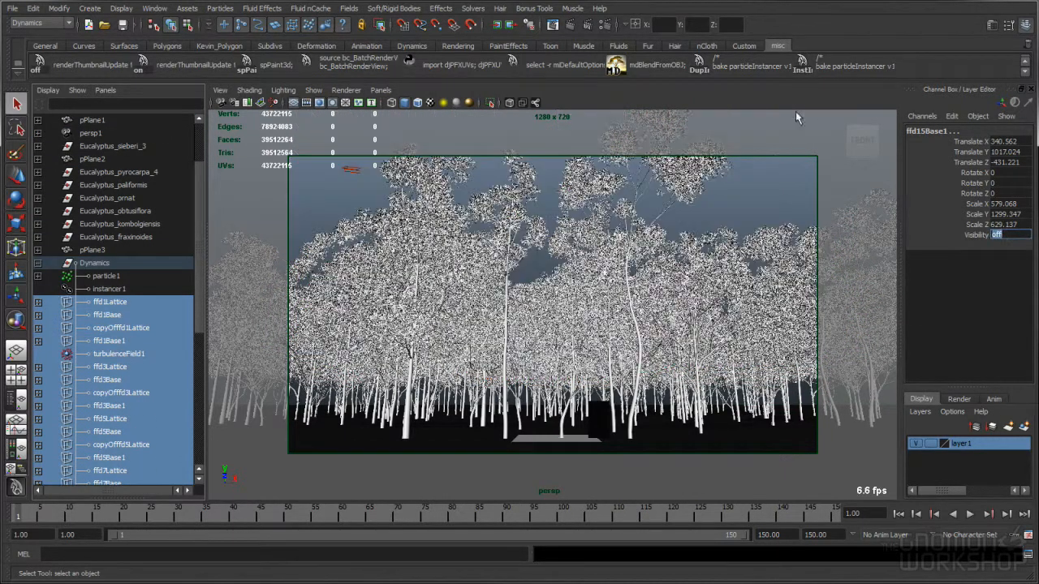
# - Select instancer1 and several source eucalyptus groups in turn to compare the instanced forest with the original trees
pyautogui.click(97, 289)
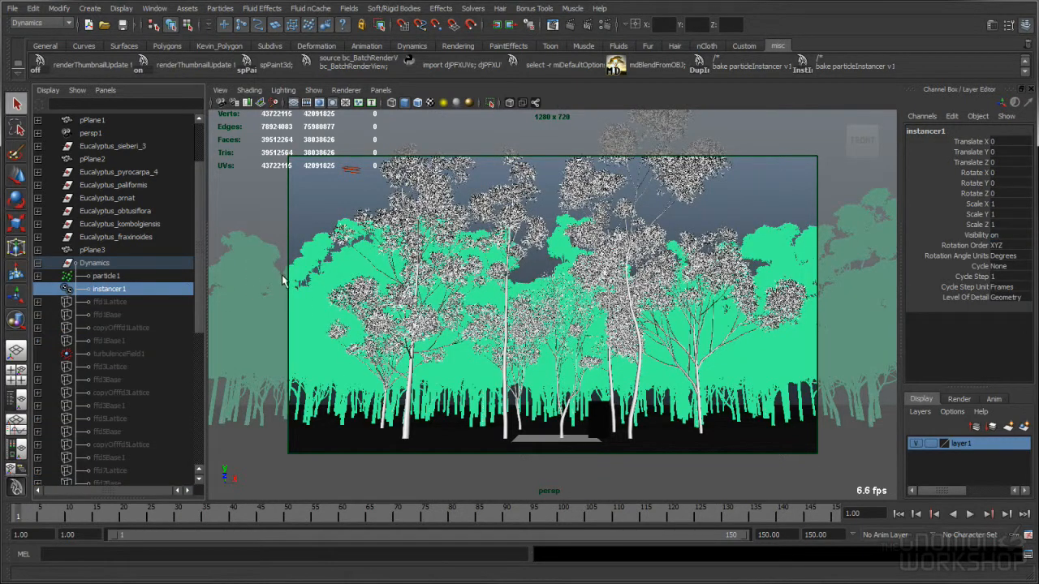
pyautogui.click(122, 185)
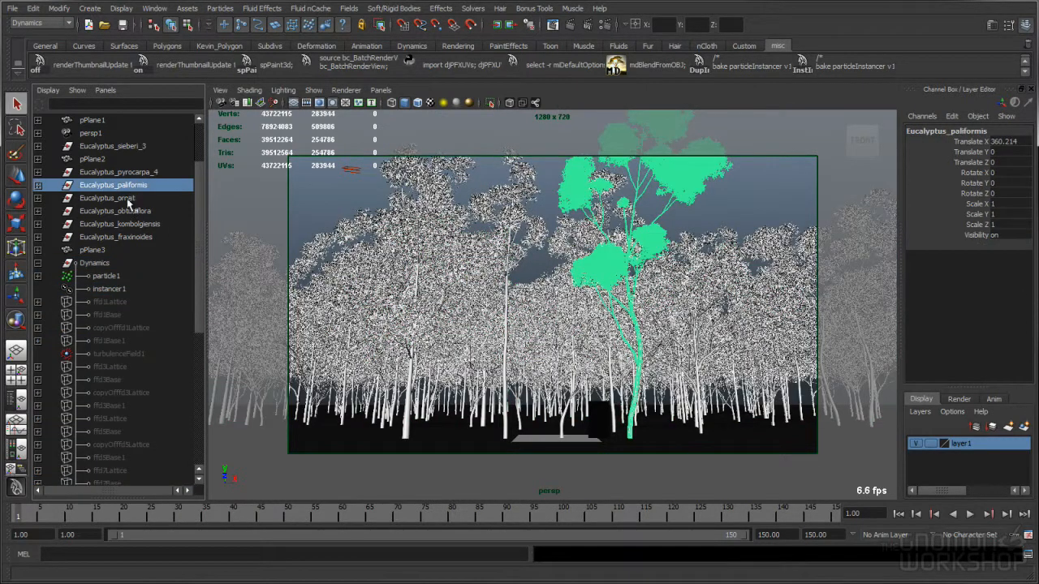
pyautogui.click(124, 198)
pyautogui.click(127, 210)
pyautogui.click(124, 292)
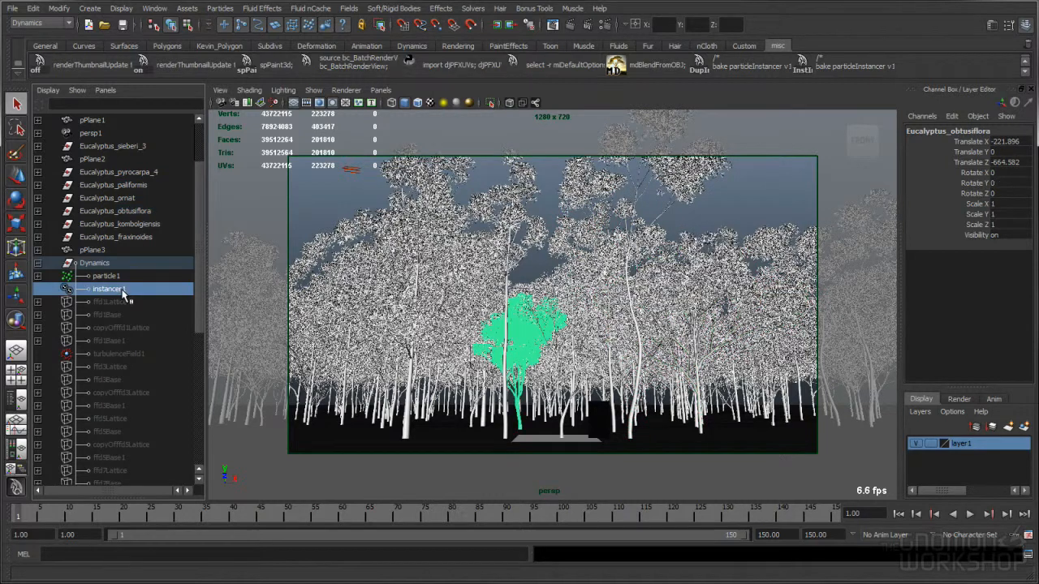
pyautogui.click(138, 215)
pyautogui.click(131, 172)
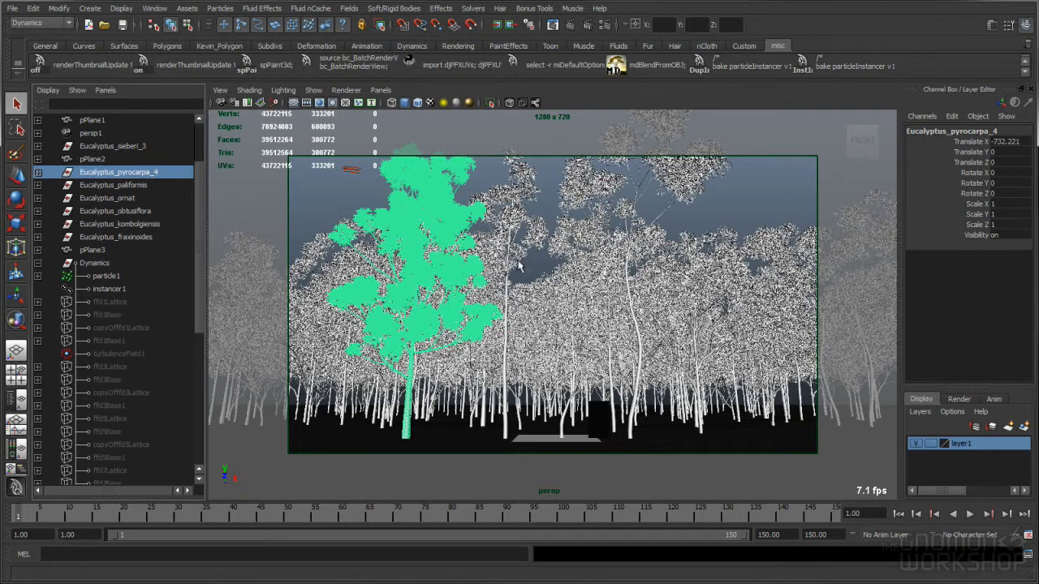
pyautogui.click(150, 237)
pyautogui.click(149, 224)
pyautogui.click(146, 212)
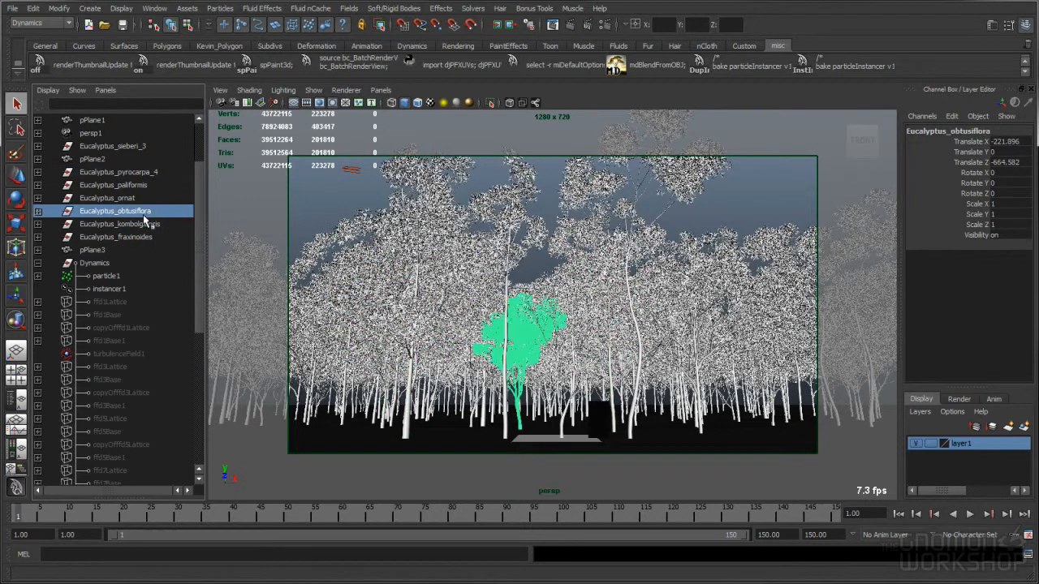
# - Expand Eucalyptus_obtusiflora, examine the deformer inputs of its branch and leaf meshes, and collapse the group again
pyautogui.click(38, 211)
pyautogui.click(130, 253)
pyautogui.click(133, 264)
pyautogui.click(135, 276)
pyautogui.click(140, 289)
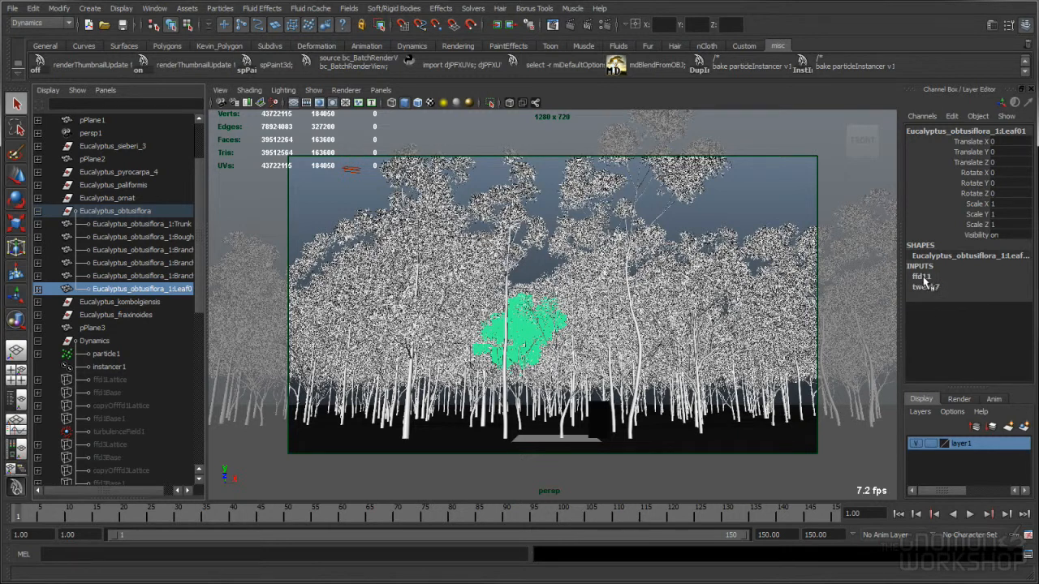
pyautogui.click(125, 211)
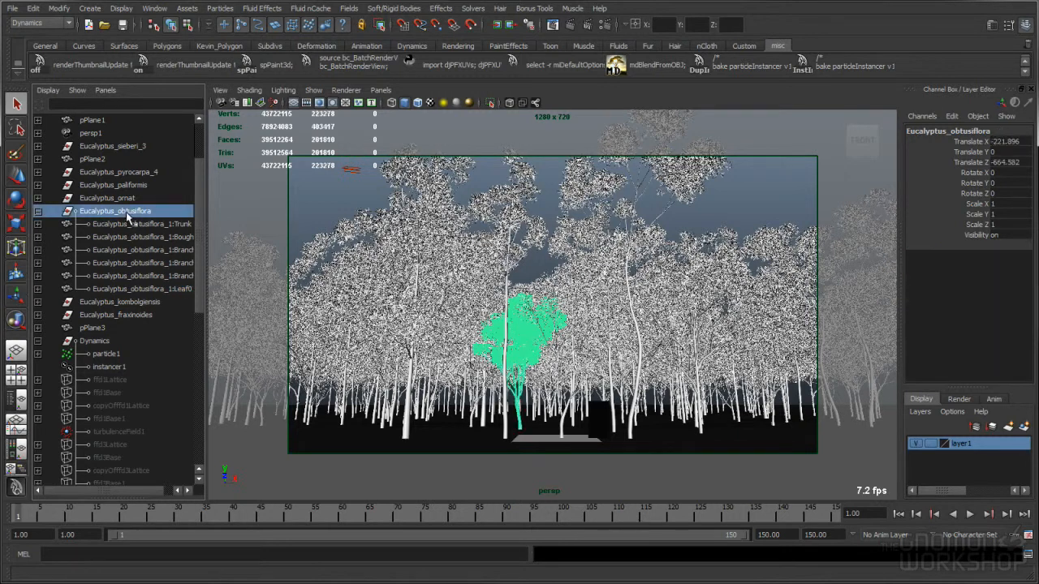
pyautogui.click(37, 212)
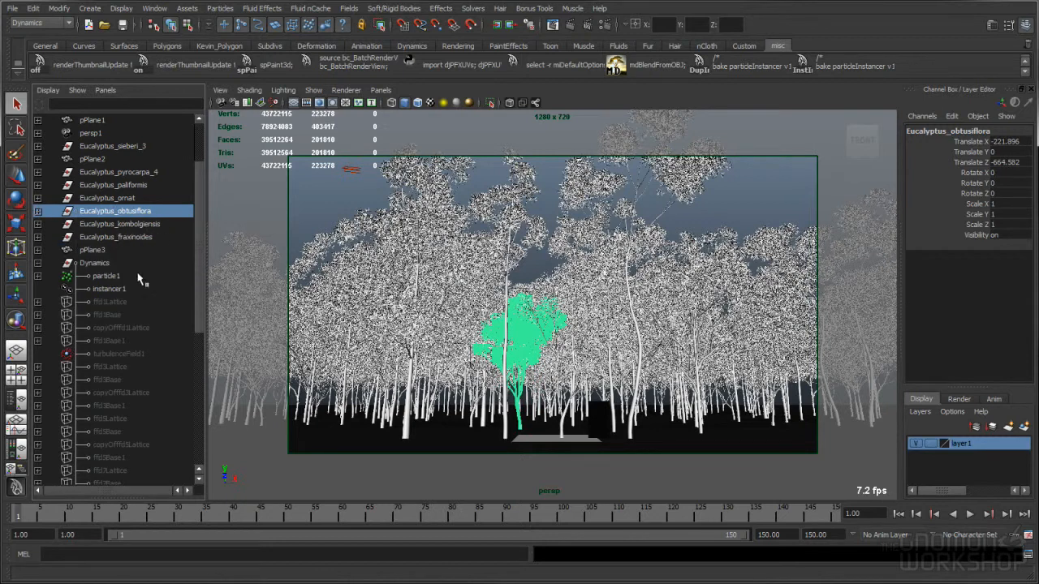
# - Examine the instanced objects list of instancer1 in the Attribute Editor and close the editor
pyautogui.click(112, 289)
pyautogui.hotkey('ctrl', 'a')
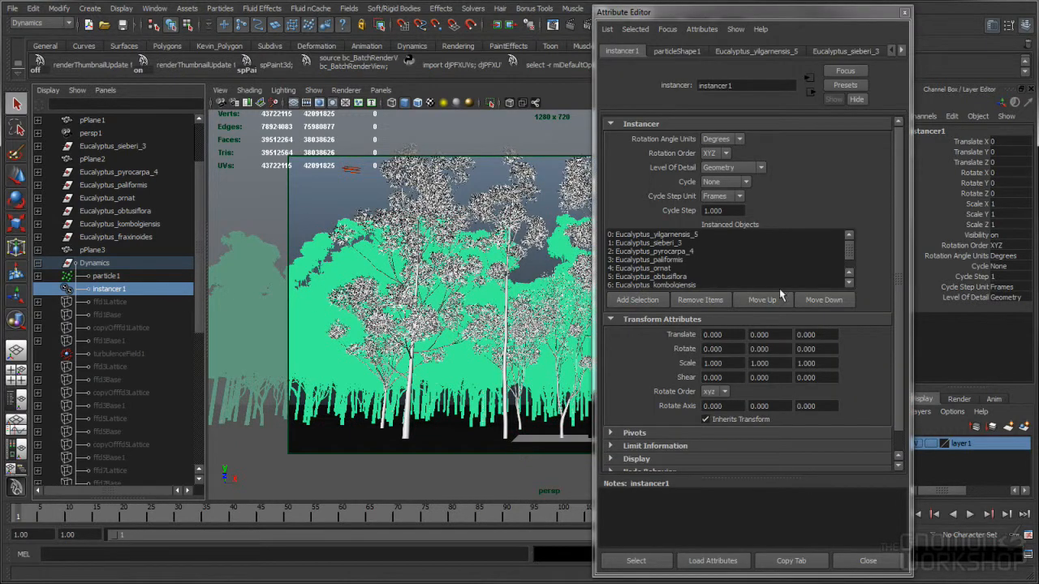
pyautogui.moveTo(849, 249); pyautogui.dragTo(856, 226)
pyautogui.click(903, 14)
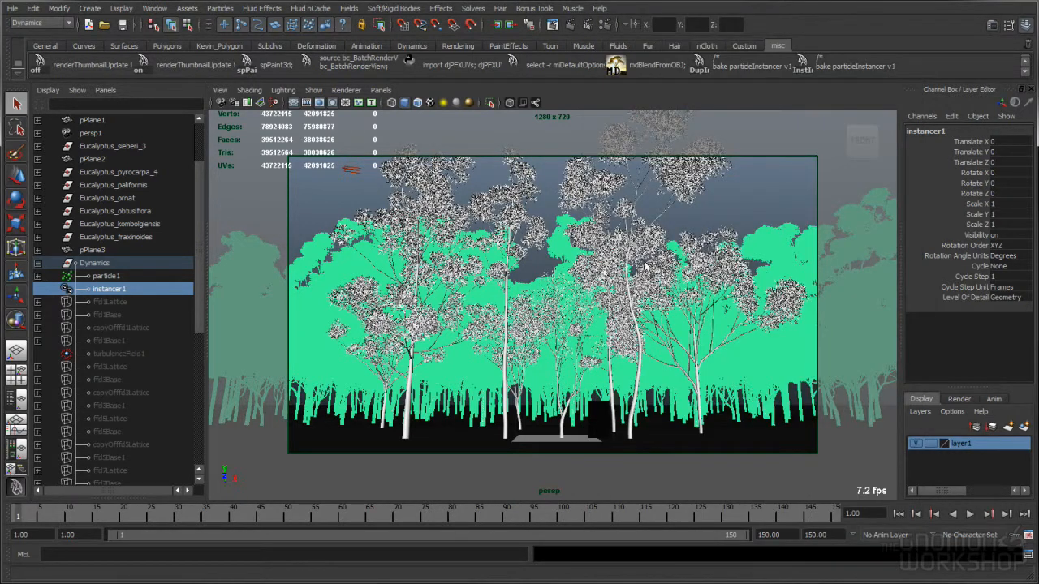
# - Collapse the Dynamics group and highlight the Eucalyptus_paliformis, Eucalyptus_ornat, Eucalyptus_obtusiflora and Eucalyptus_pyrocarpa_4 trees in turn to examine them
pyautogui.click(94, 265)
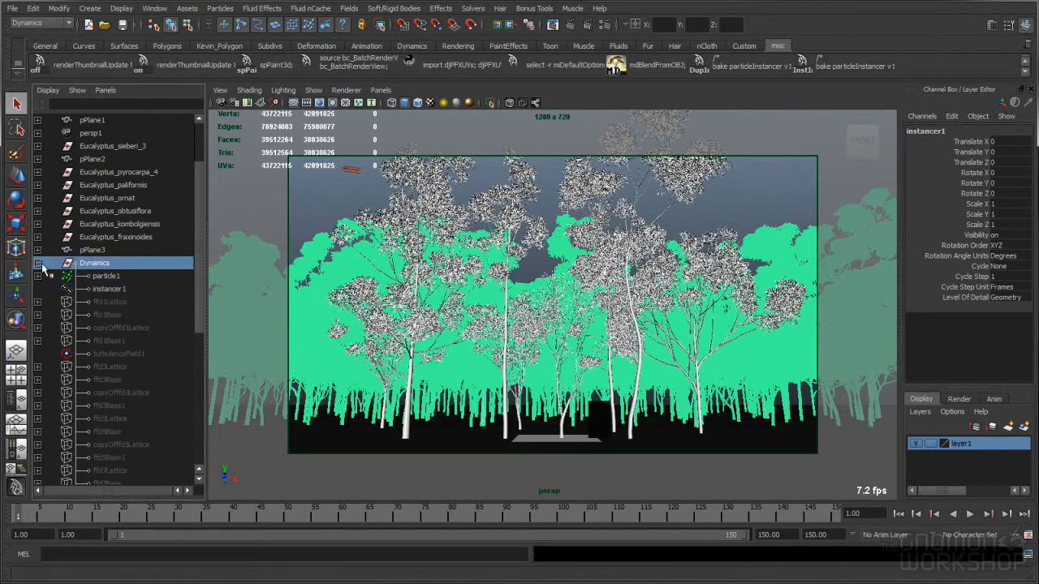
pyautogui.click(37, 263)
pyautogui.click(138, 268)
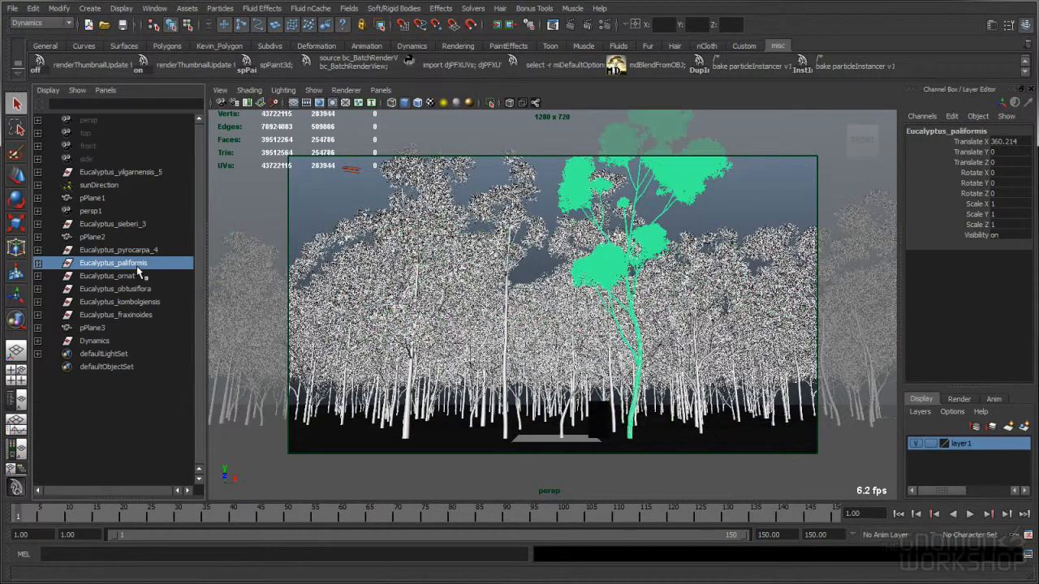
pyautogui.click(122, 275)
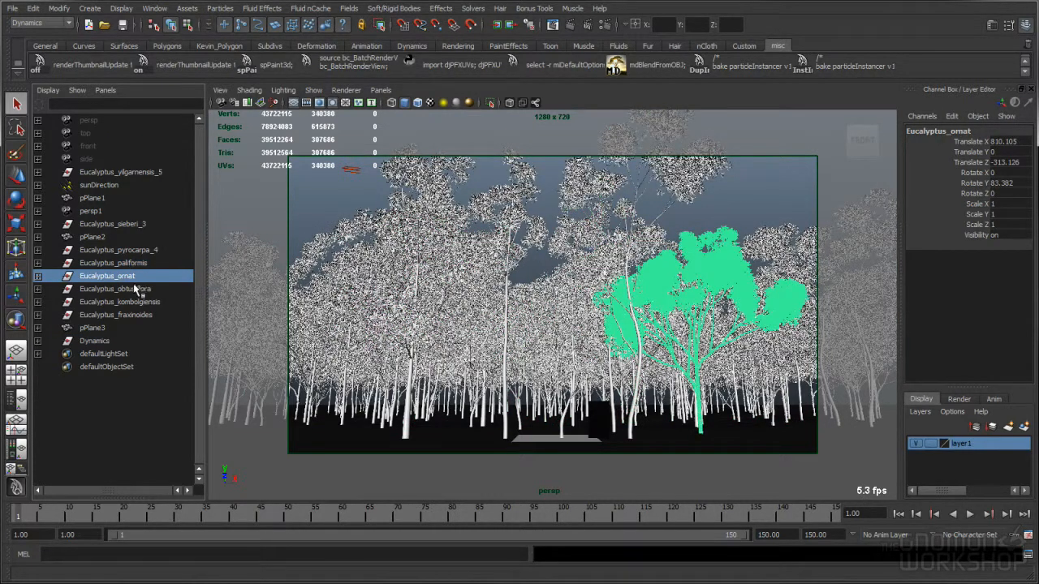
pyautogui.click(134, 290)
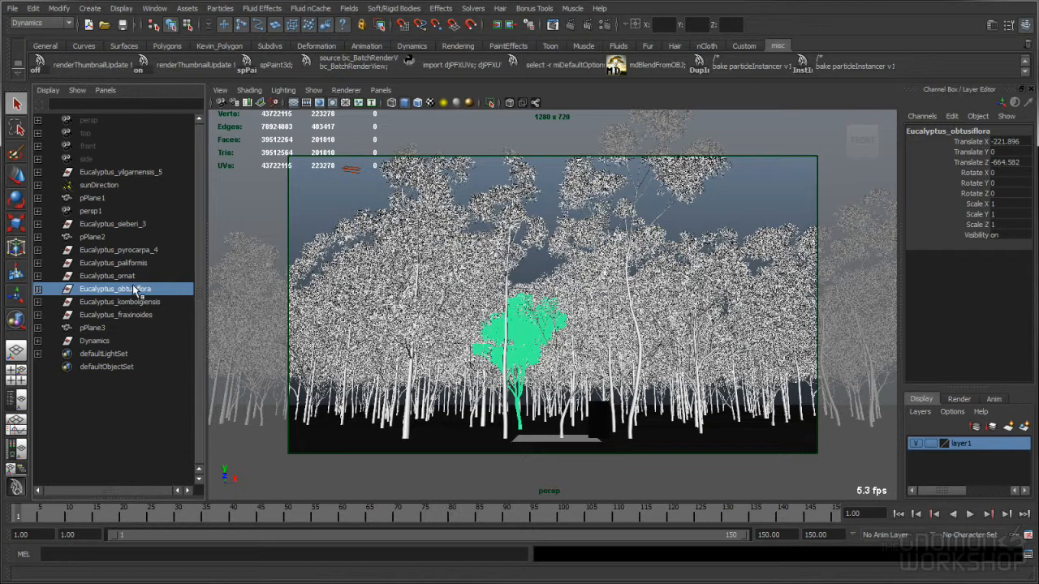
pyautogui.click(135, 277)
pyautogui.click(136, 264)
pyautogui.click(136, 250)
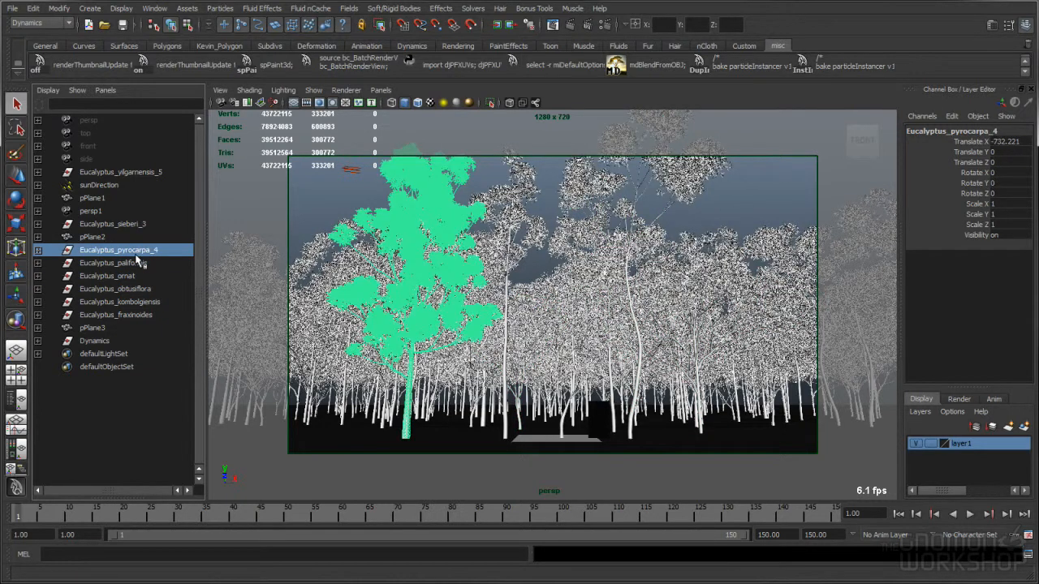
# - Highlight the trees from Eucalyptus_paliformis through Eucalyptus_fraxinoides one by one to locate them in the forest, and clear the selection
pyautogui.click(136, 263)
pyautogui.click(137, 279)
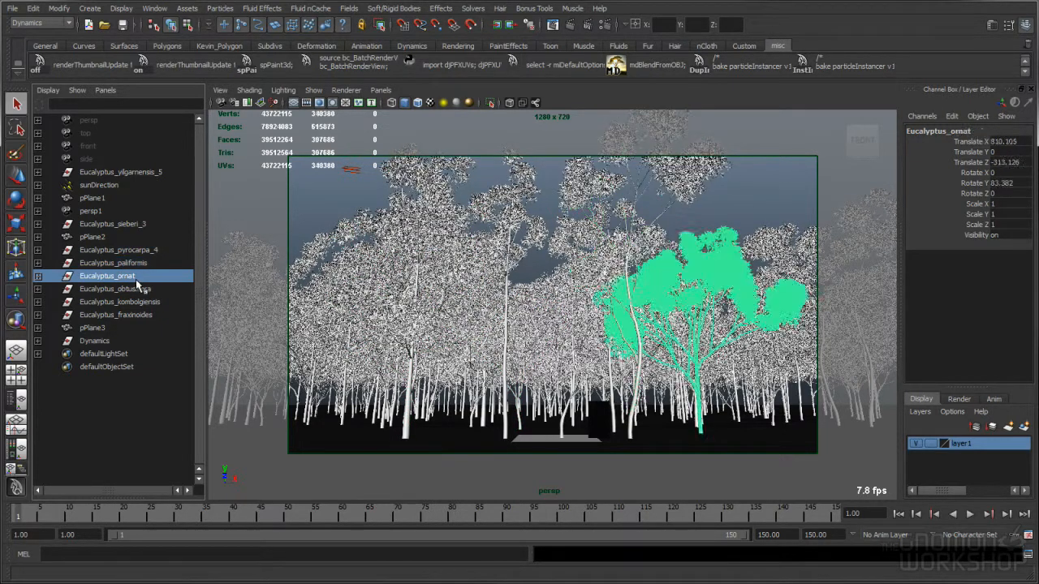
pyautogui.click(140, 290)
pyautogui.click(137, 303)
pyautogui.click(137, 315)
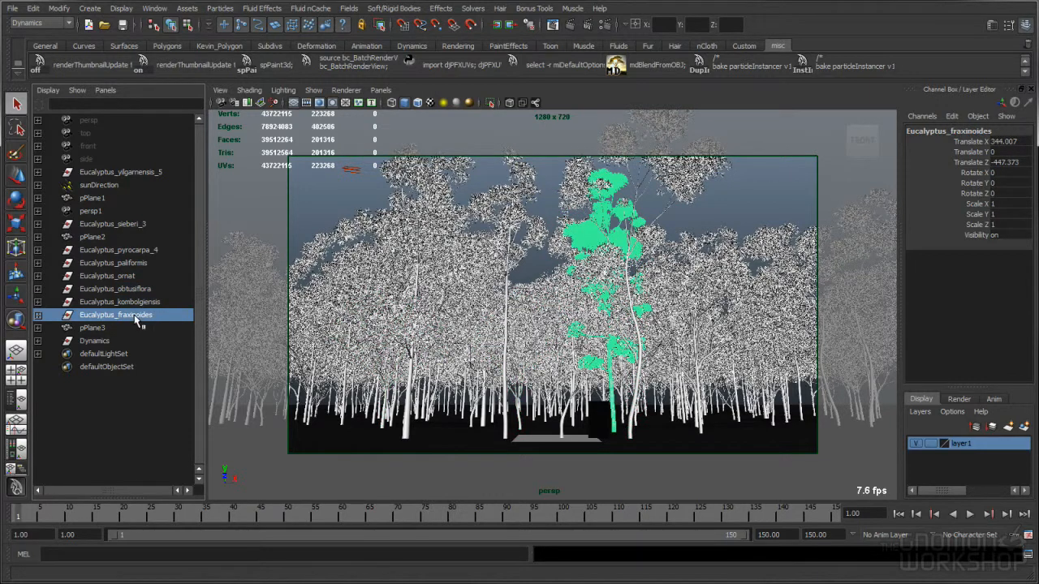
pyautogui.click(317, 215)
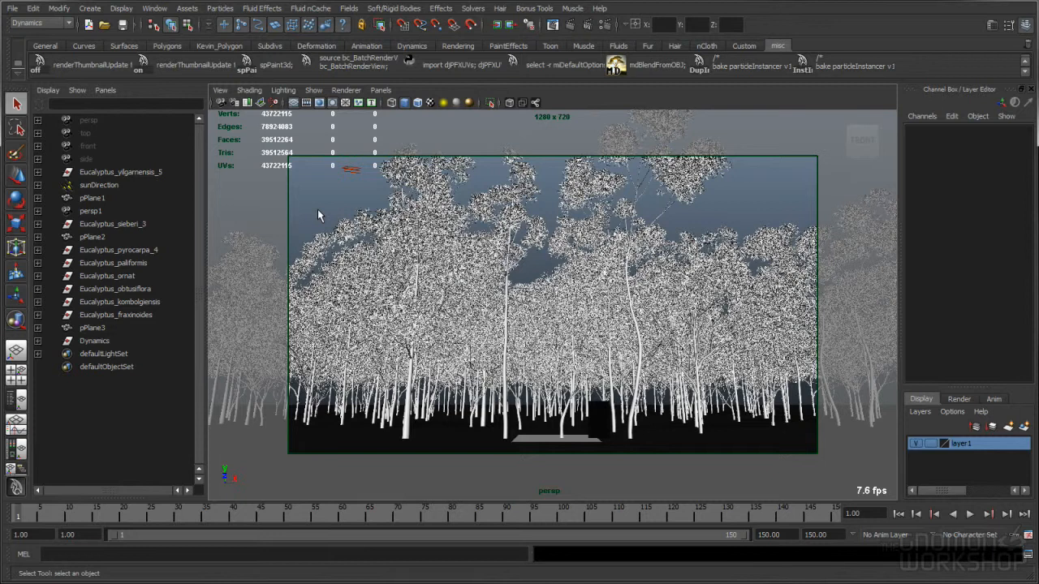
# - Go through the hero trees from Eucalyptus_yilgarnensis_5 to Eucalyptus_fraxinoides and the Dynamics group, highlighting each in turn, and deselect everything
pyautogui.click(145, 174)
pyautogui.click(139, 225)
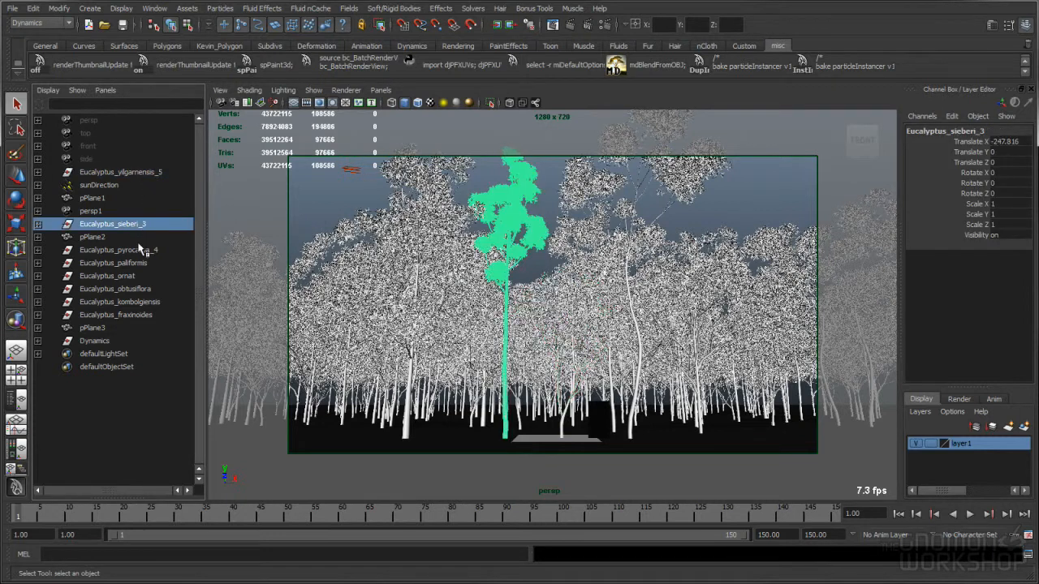
pyautogui.click(139, 251)
pyautogui.click(140, 263)
pyautogui.click(141, 277)
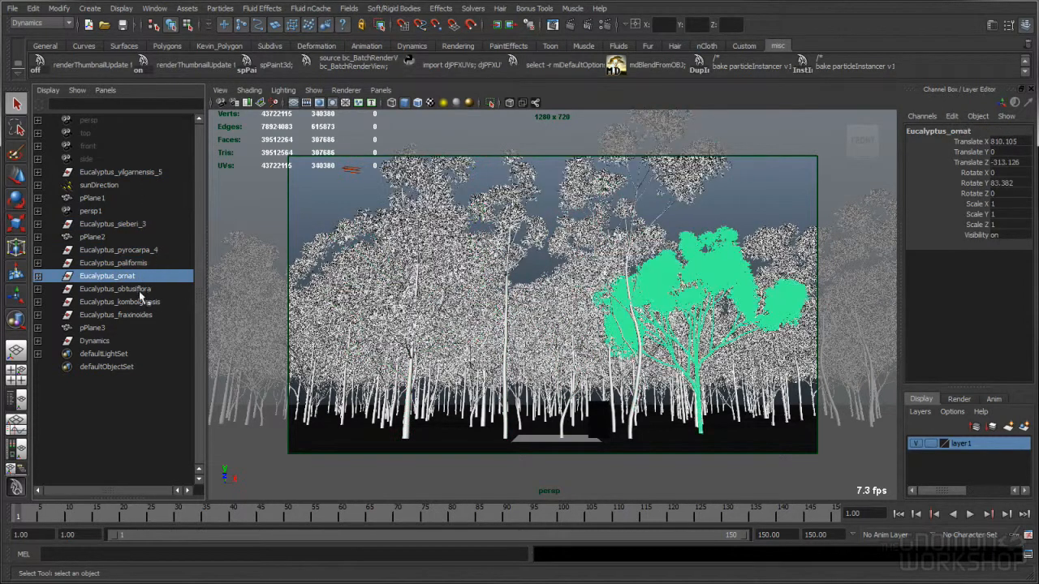
pyautogui.click(140, 290)
pyautogui.click(140, 303)
pyautogui.click(131, 315)
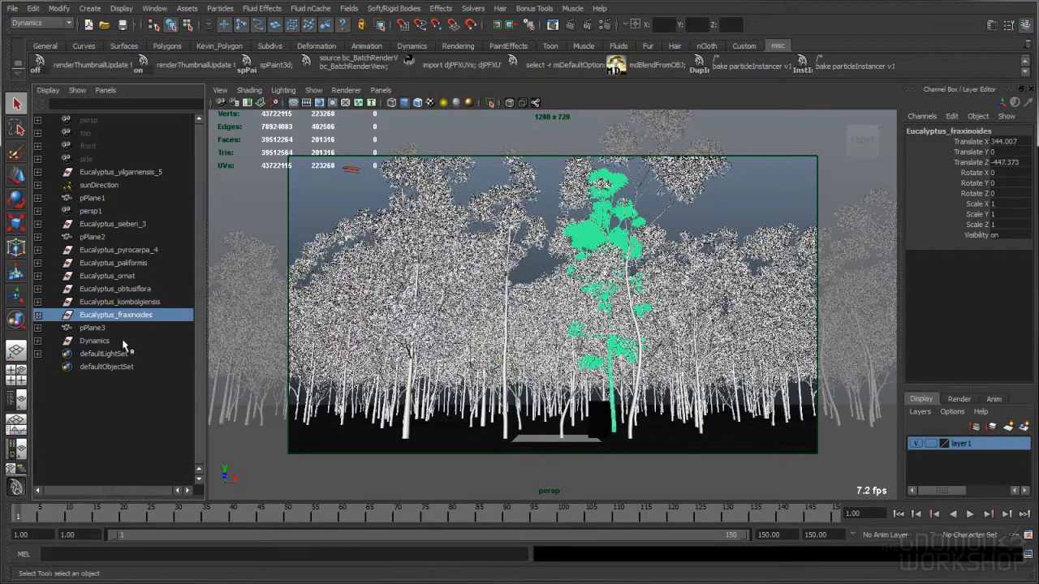
pyautogui.click(123, 342)
pyautogui.click(292, 217)
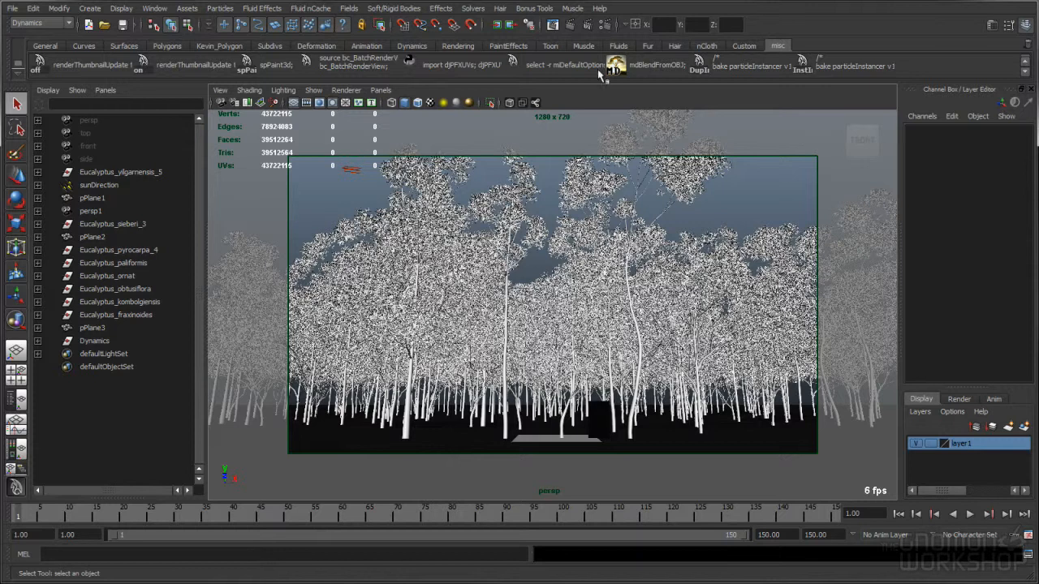
# - Open the movie Onyx_Eucalyptus_02_h264.mov from the onyx_anims folder, close the folder window, and move the player fully into view
pyautogui.hotkey('alt', 'Tab')
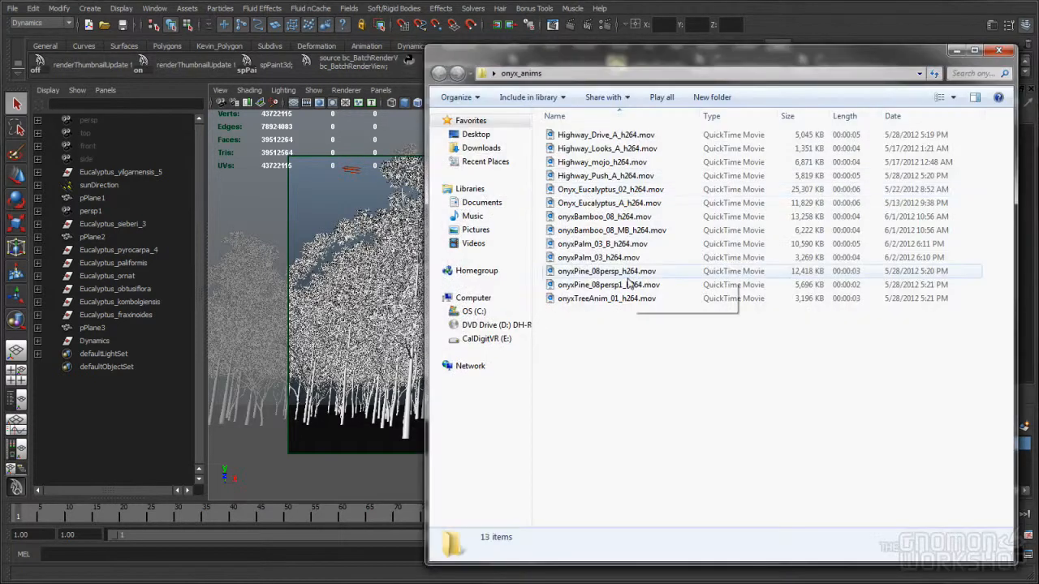
pyautogui.click(611, 189)
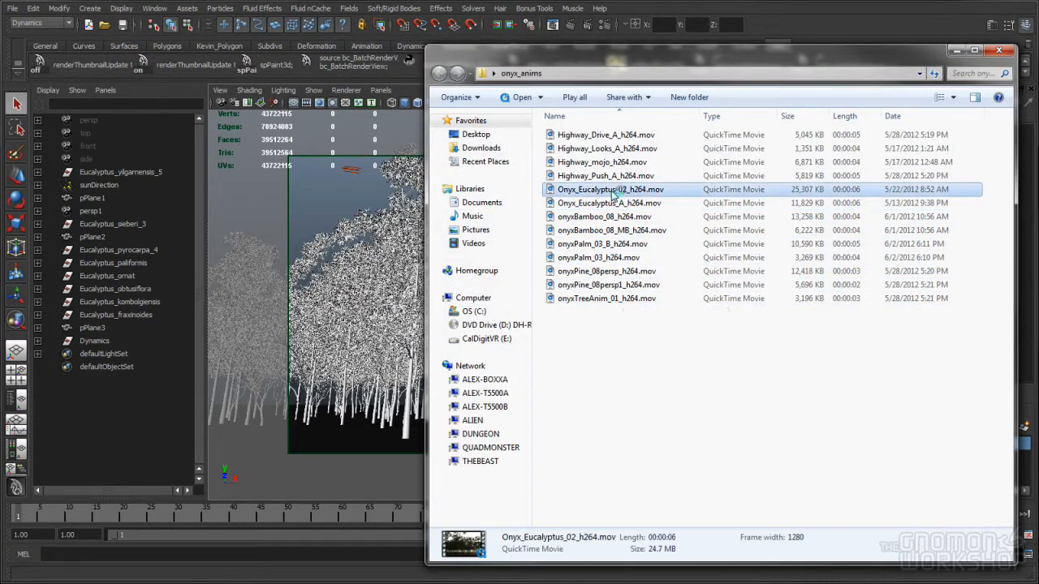
pyautogui.click(999, 51)
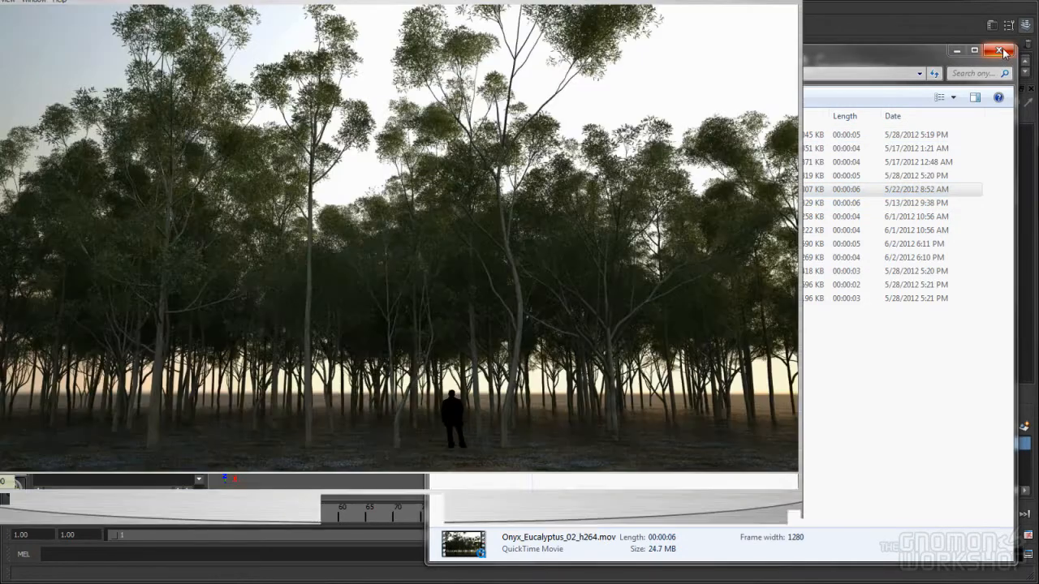
pyautogui.moveTo(506, 0); pyautogui.dragTo(621, 20)
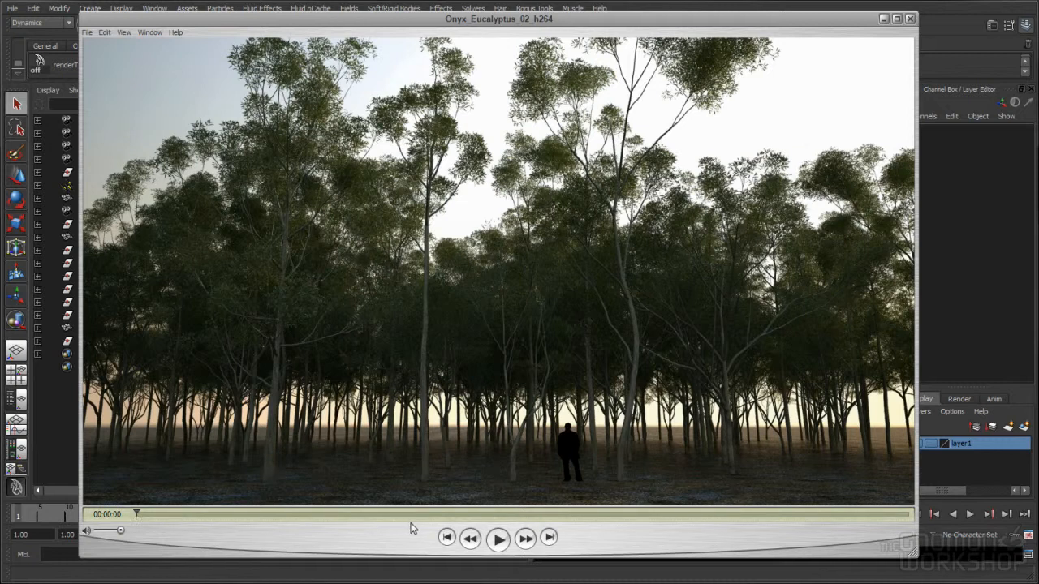
# - Scrub through the later part of the rendered eucalyptus movie to examine the tree motion, and close the player
pyautogui.click(813, 515)
pyautogui.moveTo(816, 513); pyautogui.dragTo(773, 519)
pyautogui.click(910, 18)
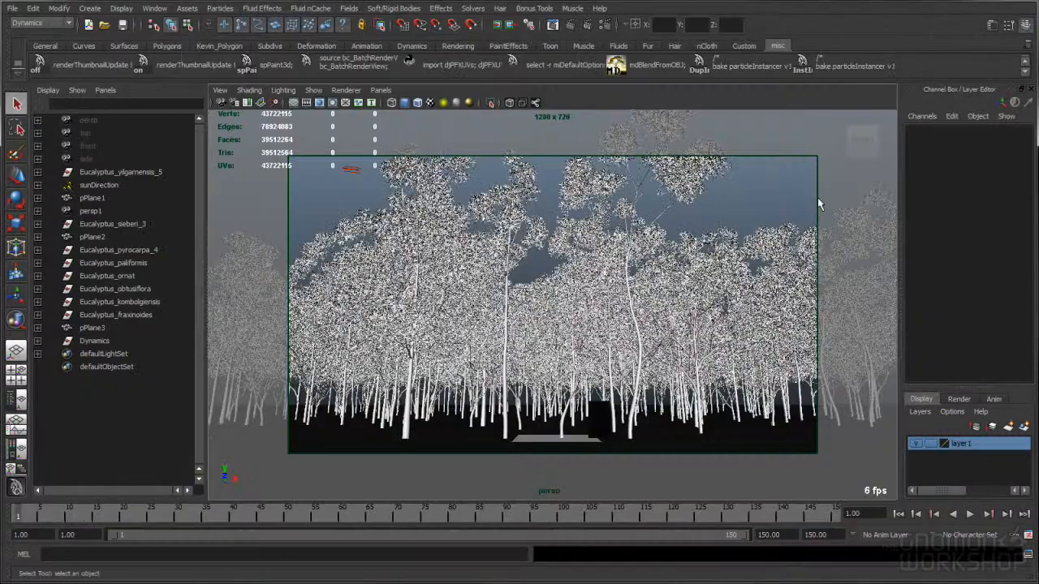